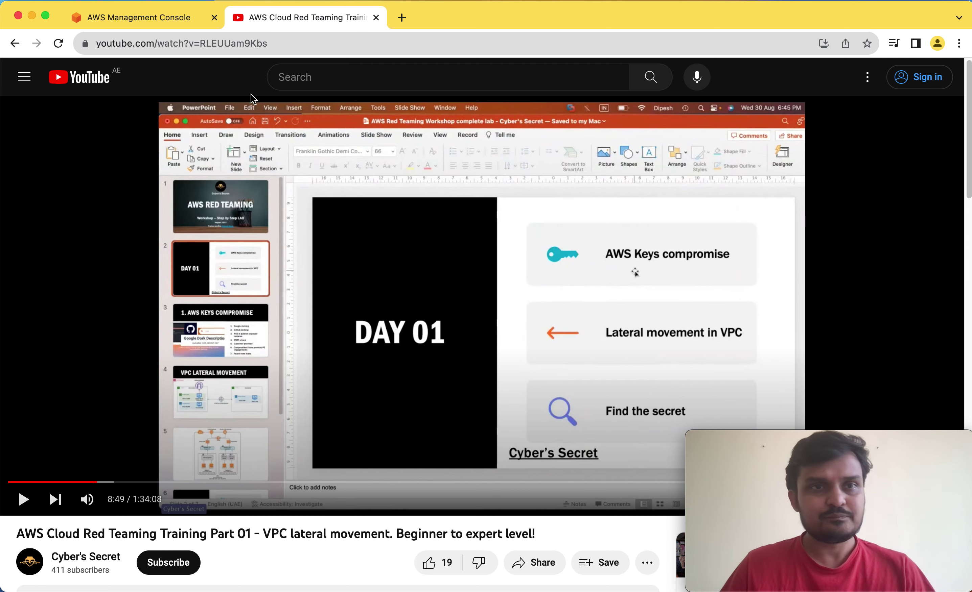
Close the YouTube training tab and switch the console region to US East (Ohio), us-east-2.
click(148, 26)
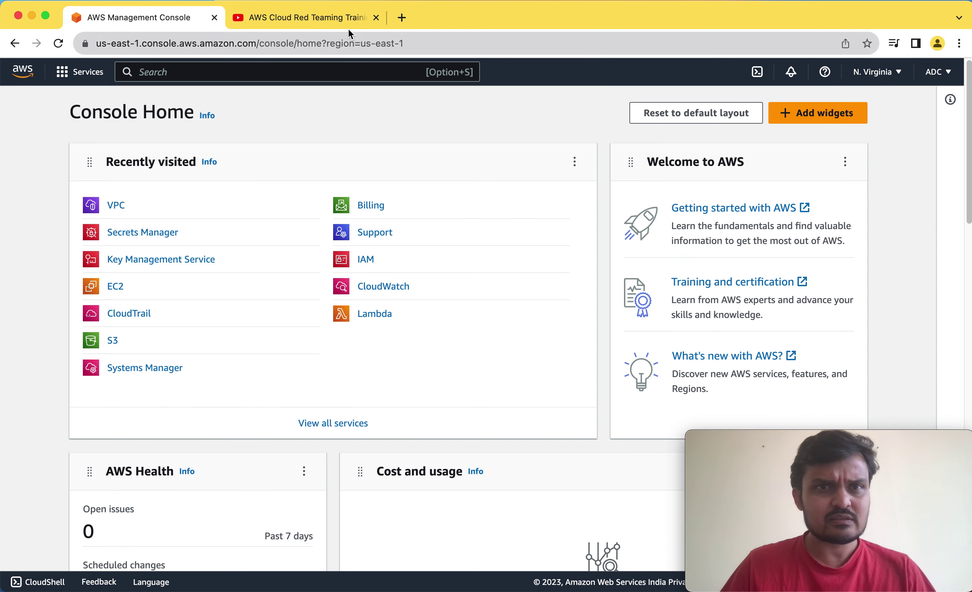
click(376, 17)
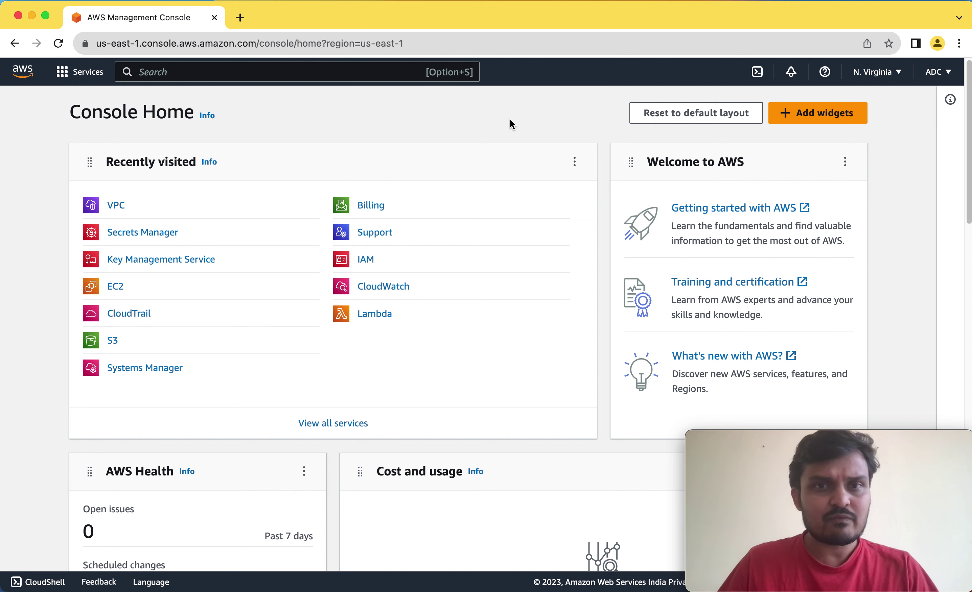
click(894, 82)
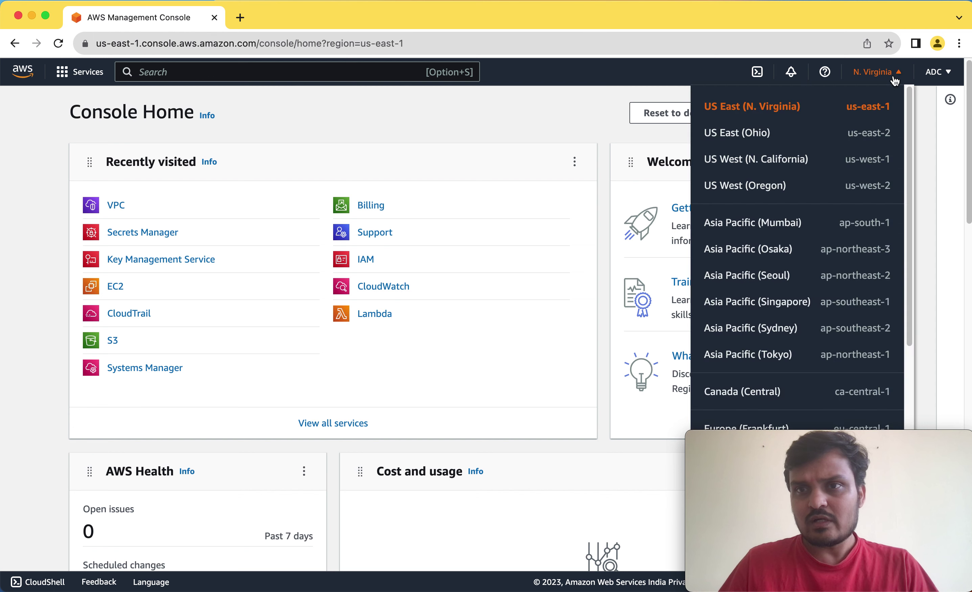
click(762, 138)
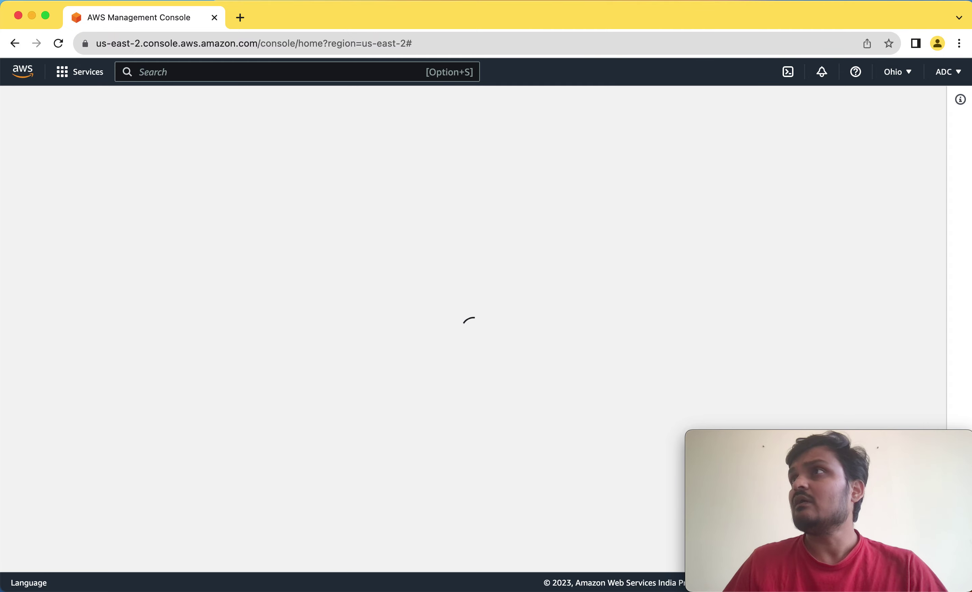
Bring the VPC-LM network diagram into view for reference, then move it off the console.
drag(971, 0, 302, 97)
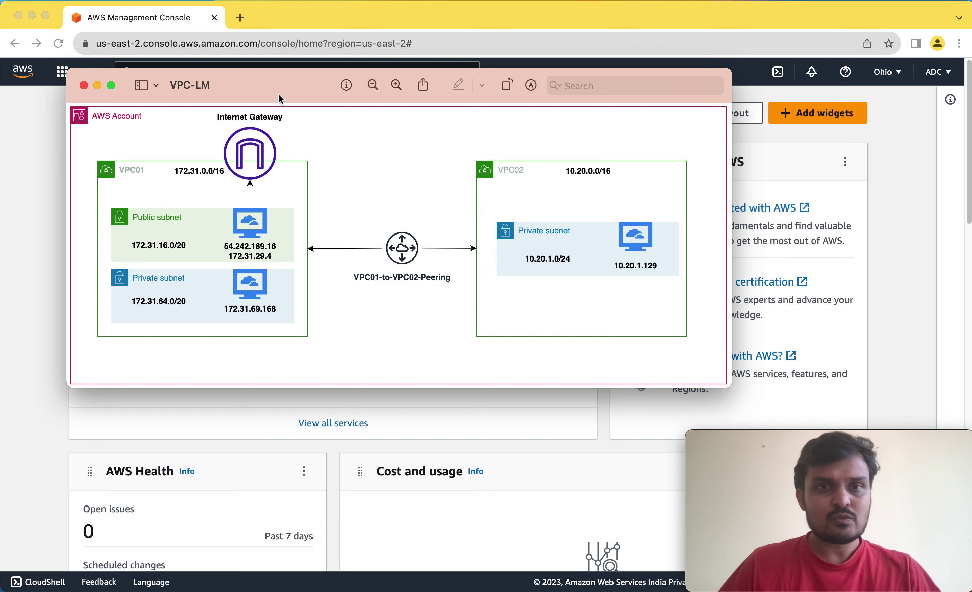
drag(279, 98, 971, 32)
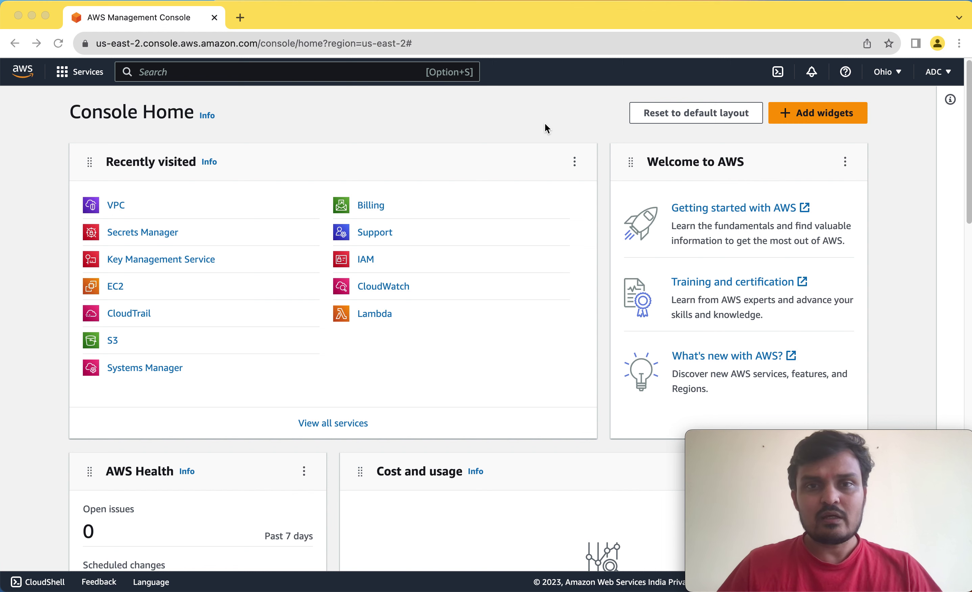
Open the VPC service in Ohio and list Your VPCs, showing the 172.31.0.0/16 VPC.
click(339, 174)
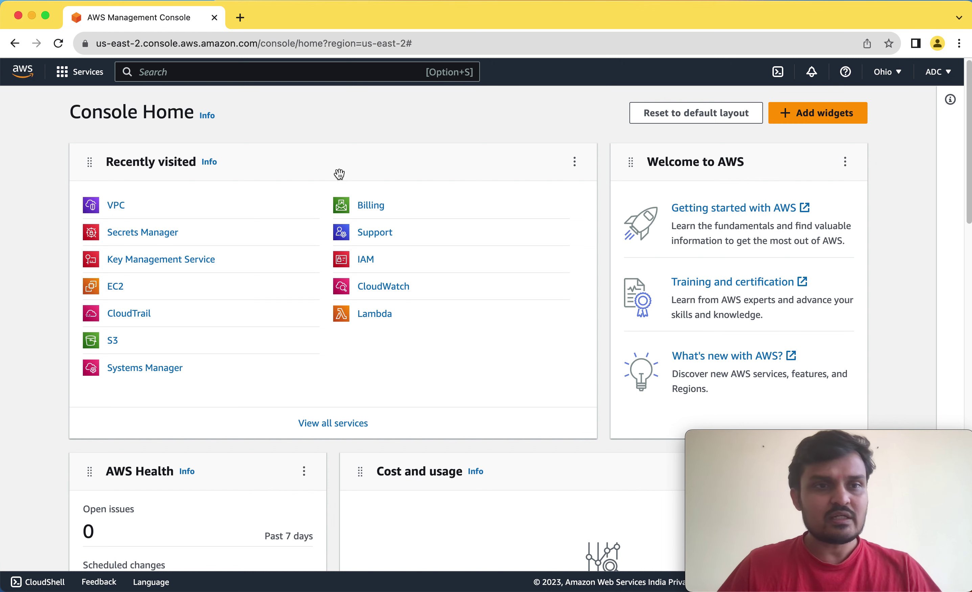
click(116, 205)
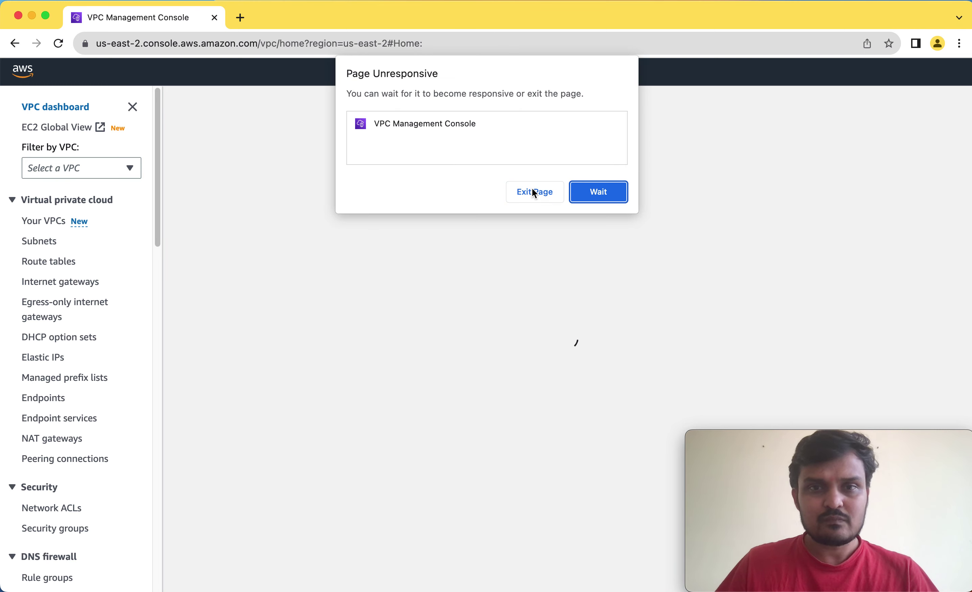
click(601, 194)
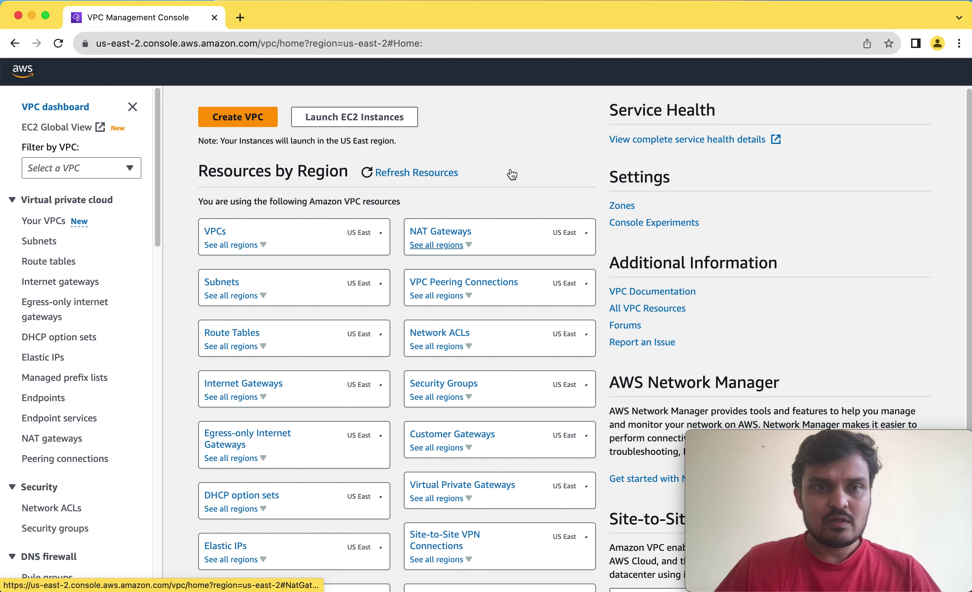
click(46, 224)
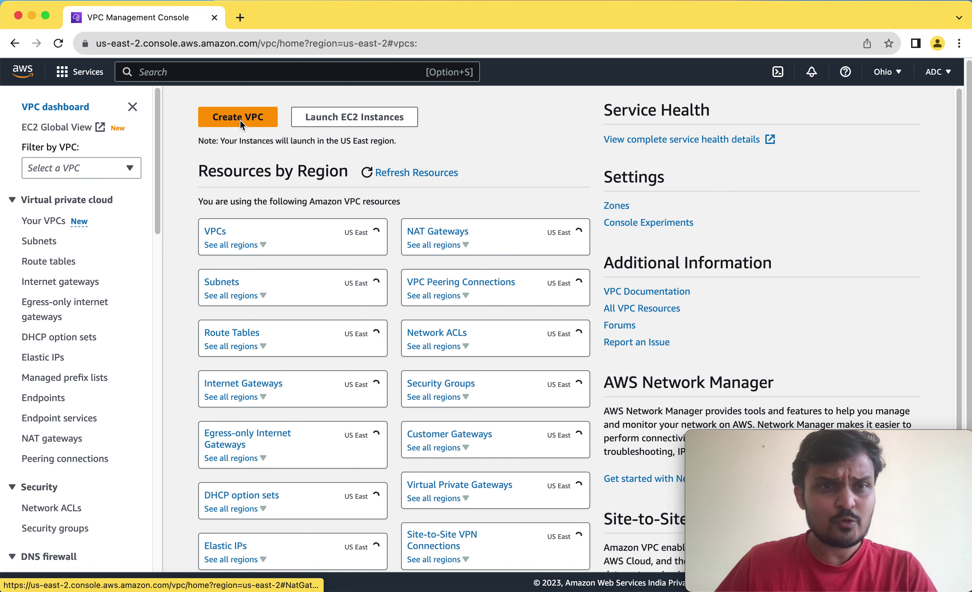
click(240, 119)
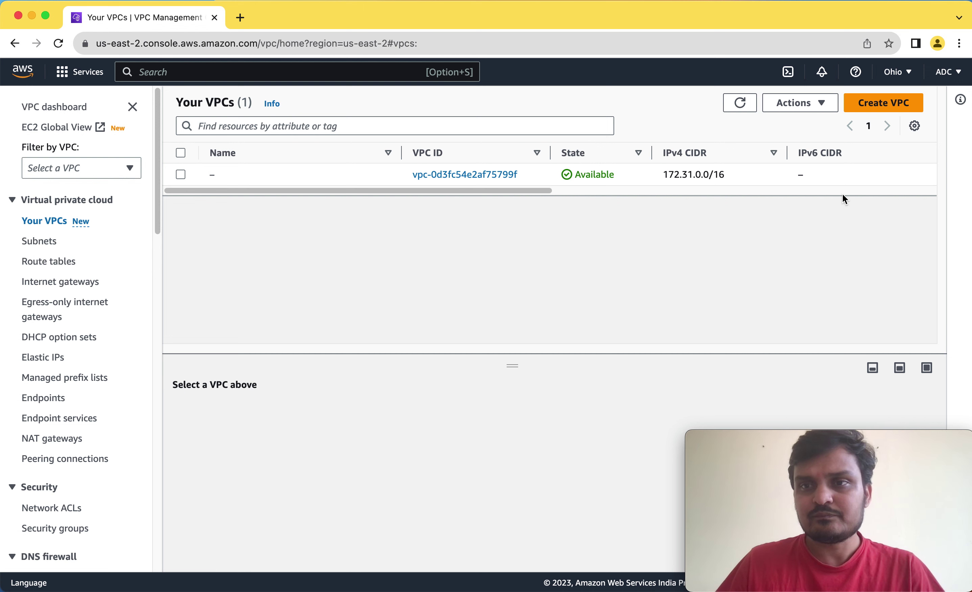
Name the 172.31.0.0/16 VPC 'VPC01' and enlarge its details panel.
scroll(843, 195, right, 10)
drag(796, 194, 359, 196)
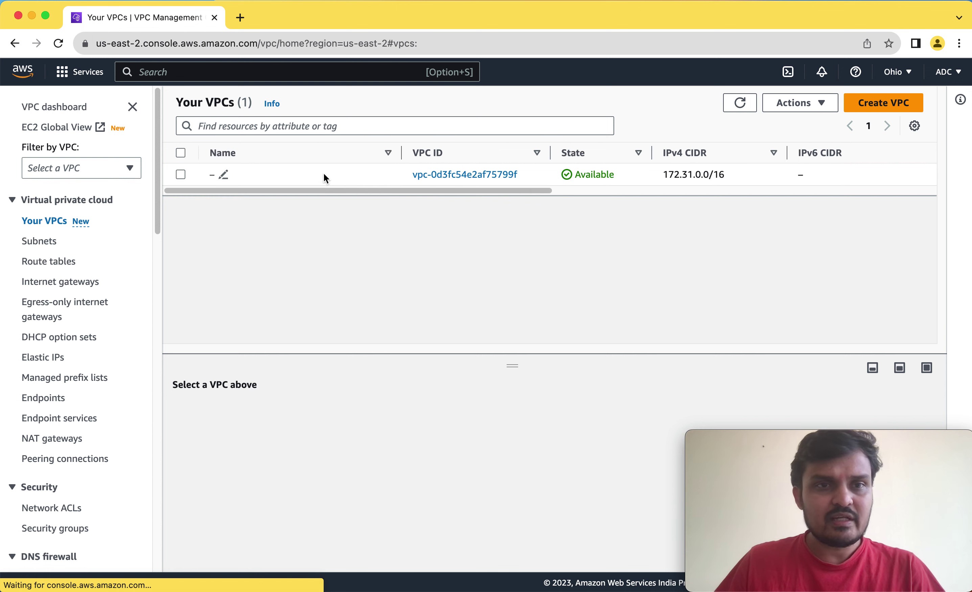
click(225, 175)
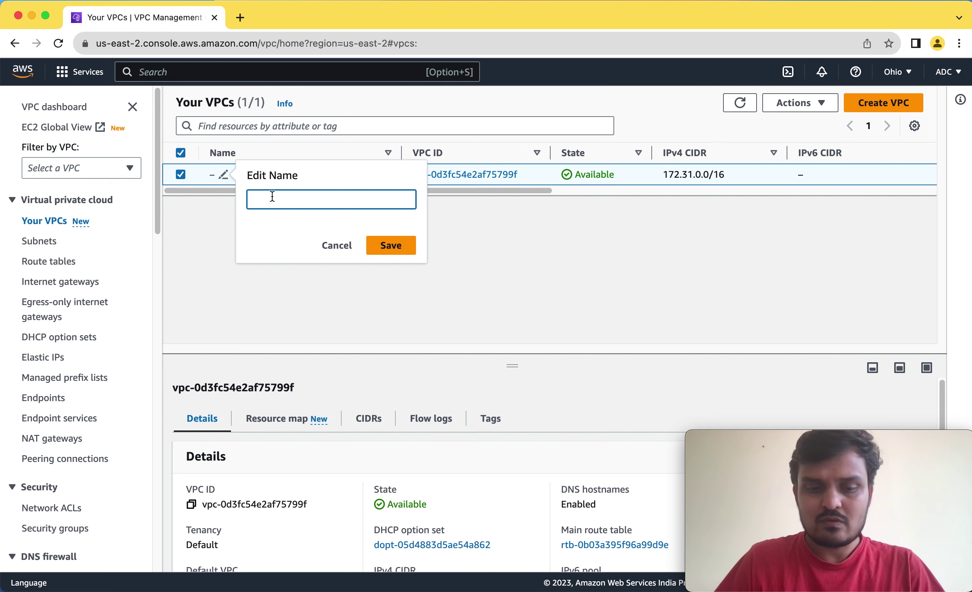
text(VPC)
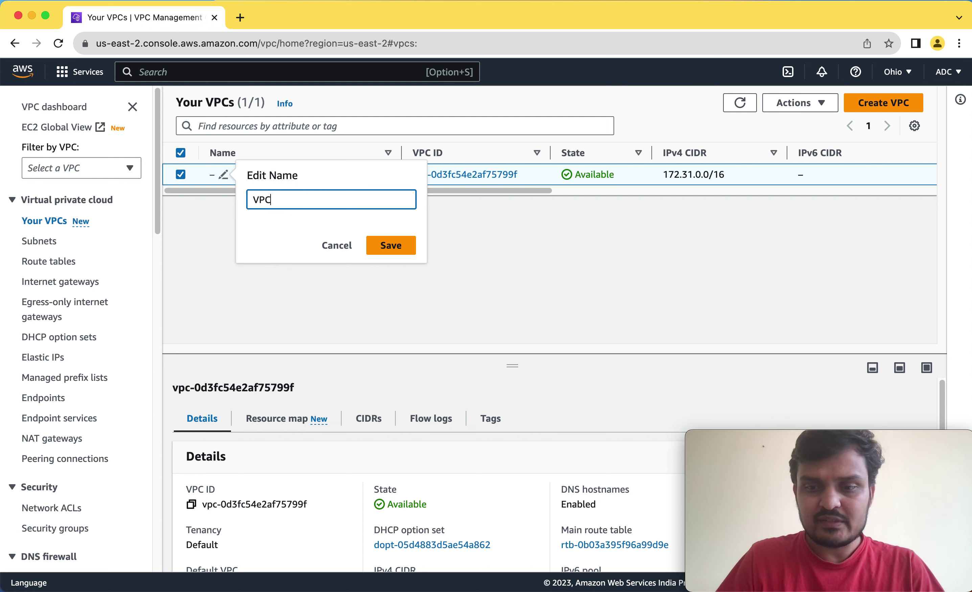
text(01)
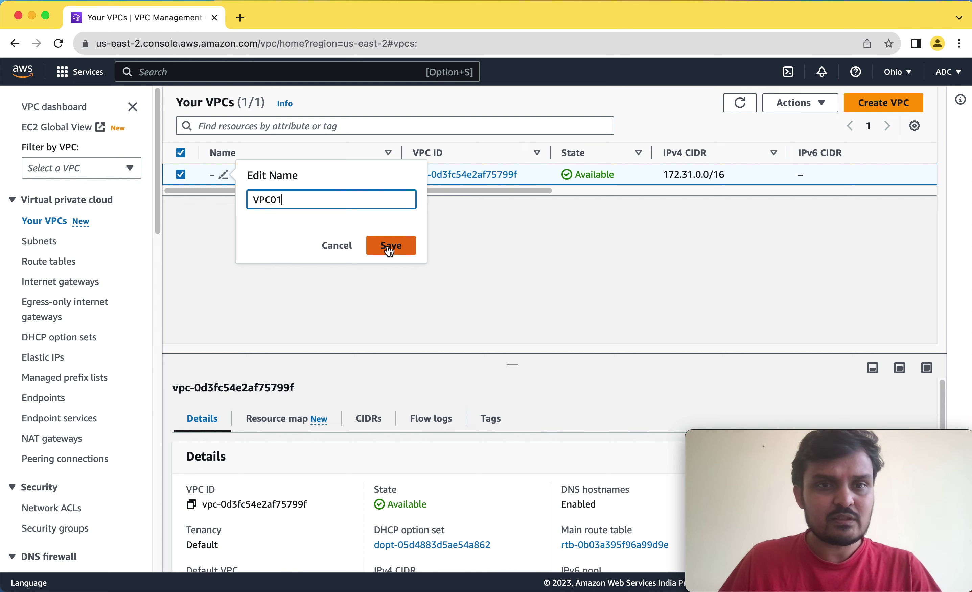
click(395, 246)
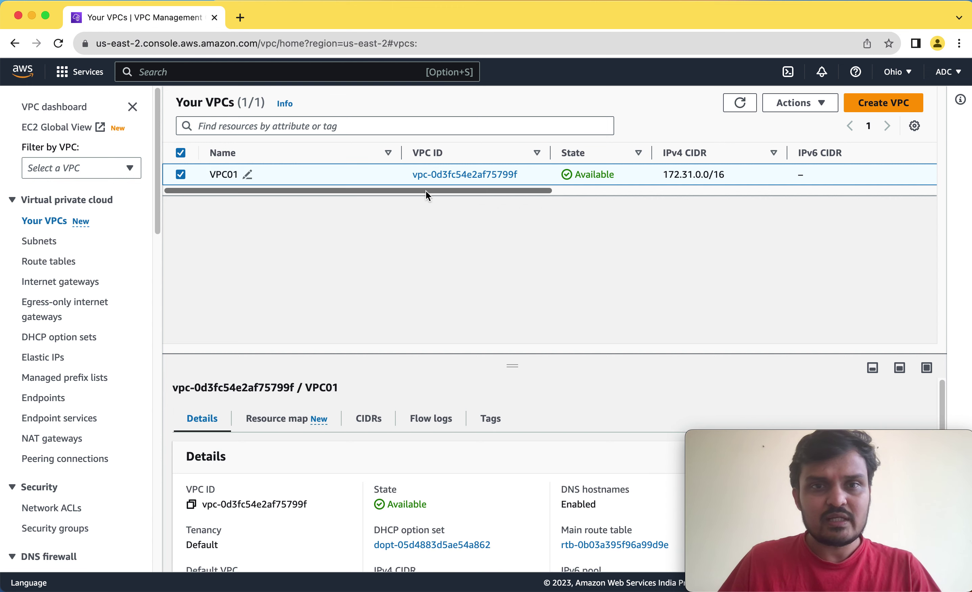
drag(422, 192, 344, 204)
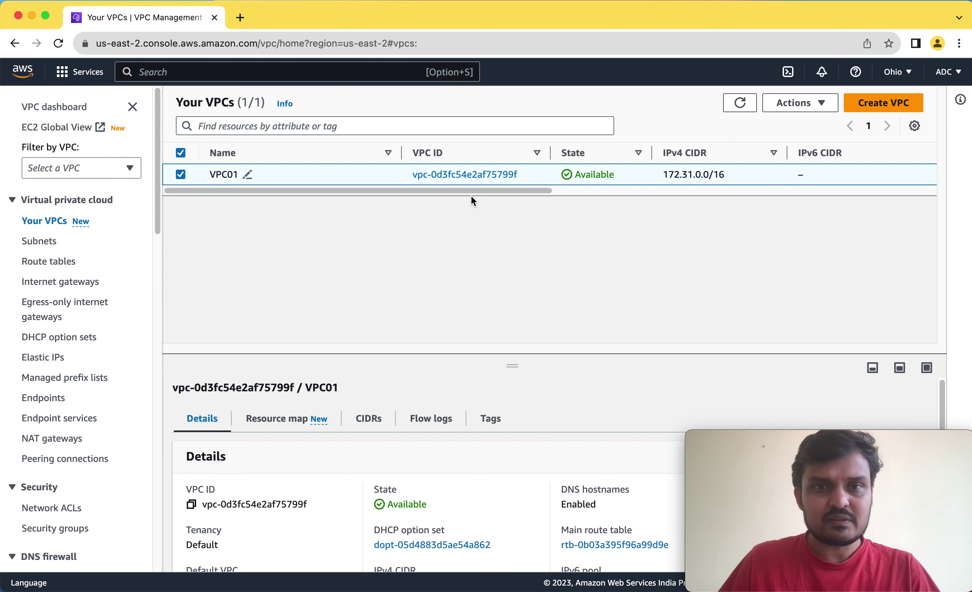
drag(512, 366, 100, 270)
Delete subnet 172.31.32.0/20 from VPC01, confirming with 'delete', then return to Your VPCs.
click(44, 241)
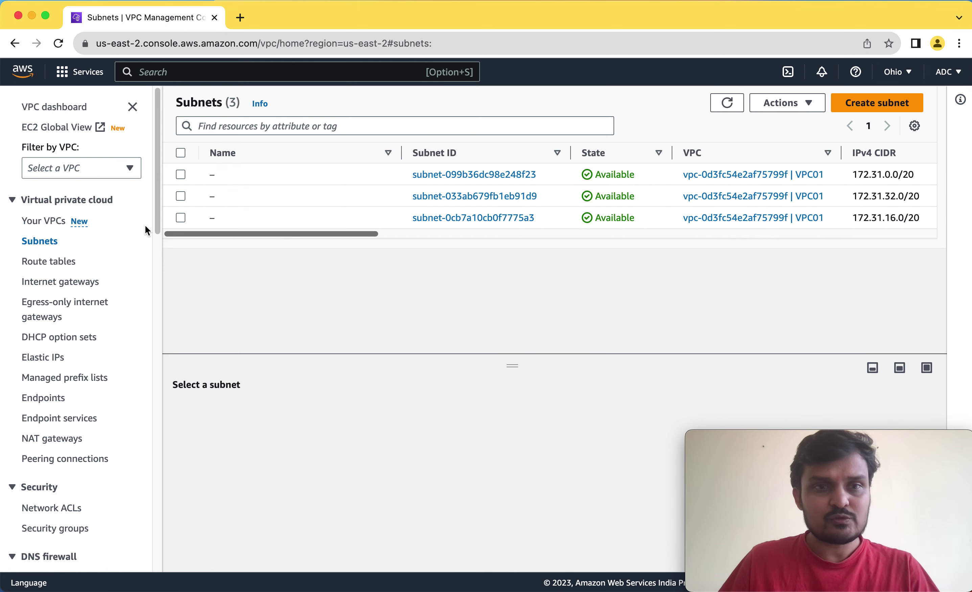
drag(324, 234, 458, 235)
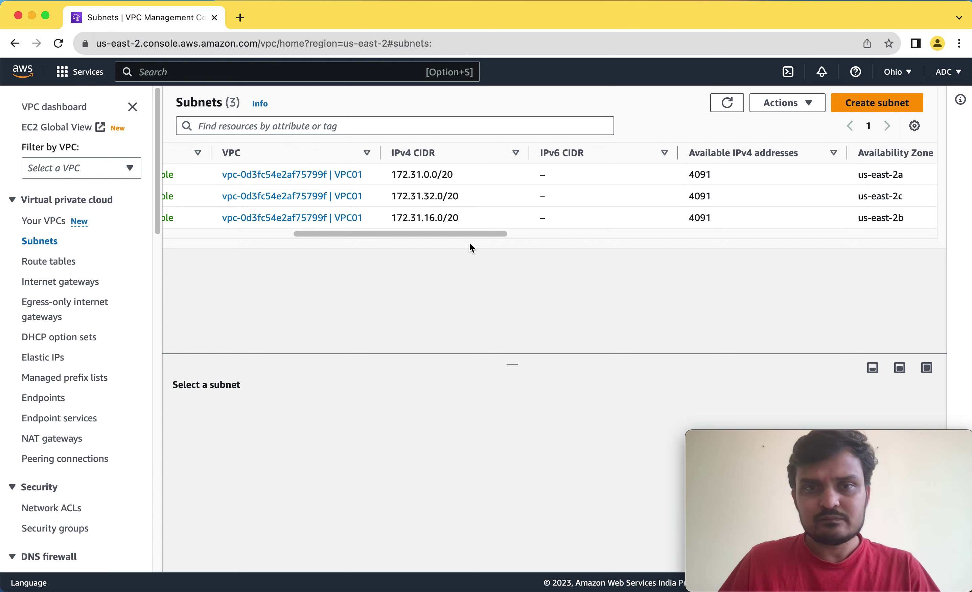
drag(461, 236, 198, 244)
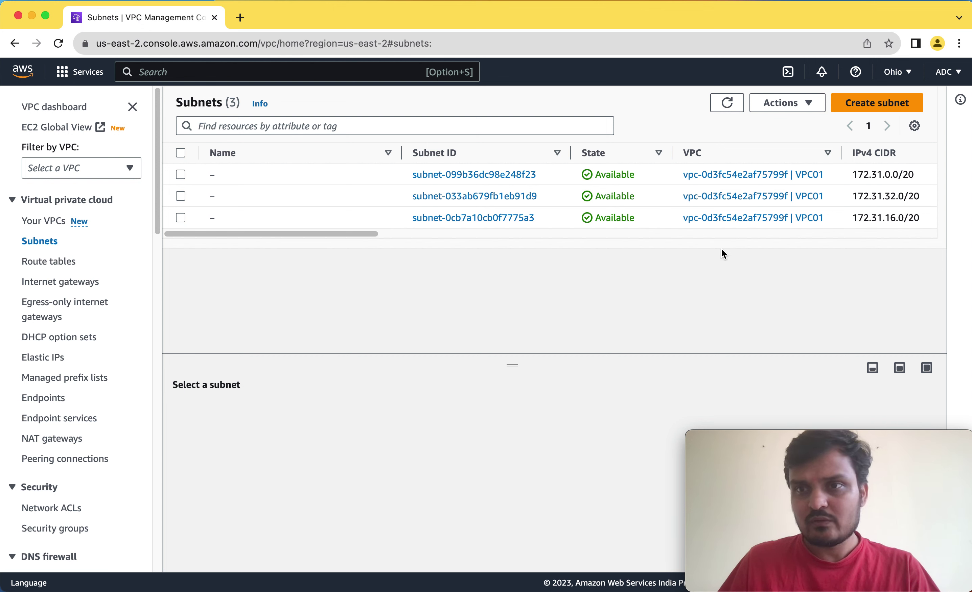
click(191, 201)
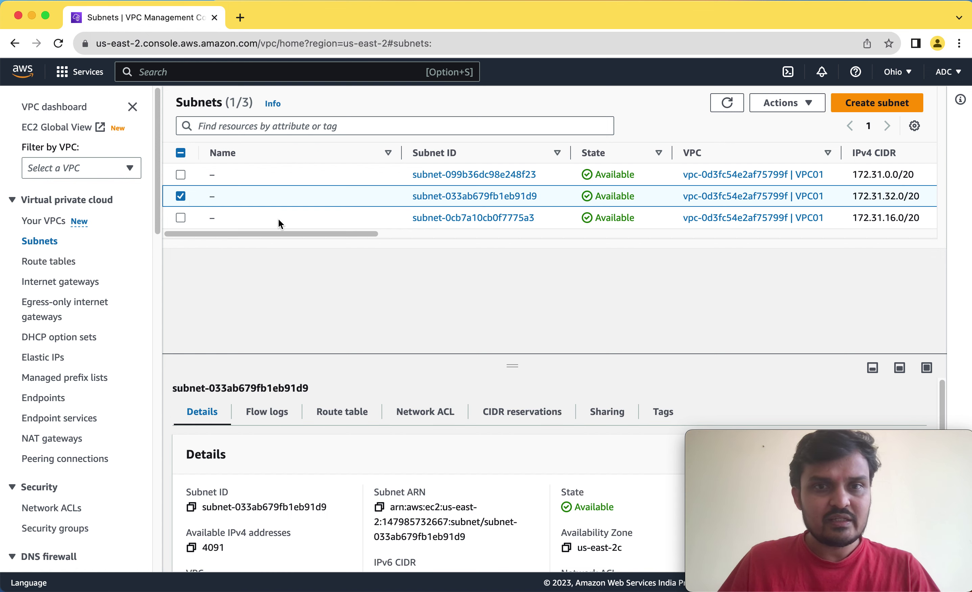
click(806, 106)
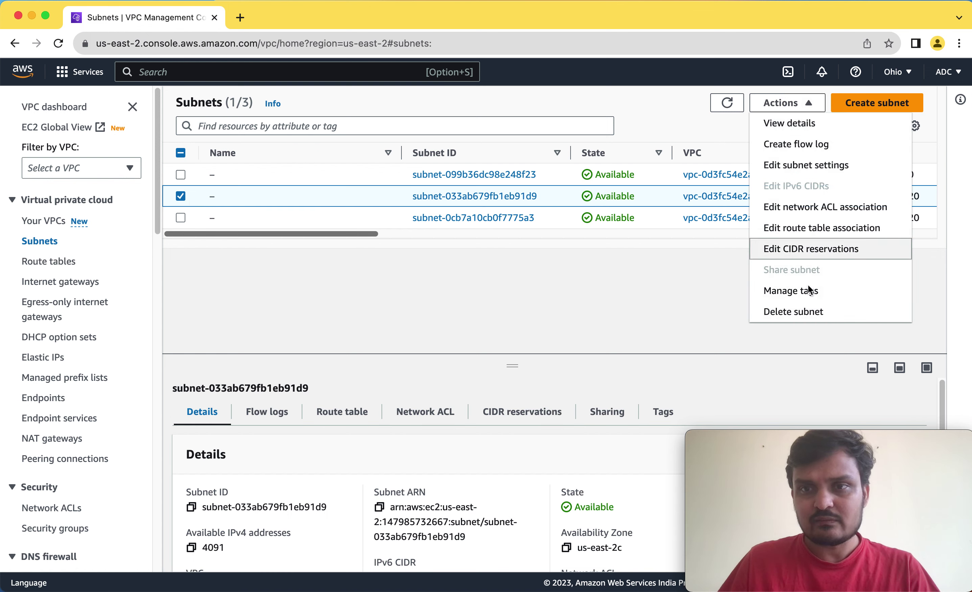
click(808, 313)
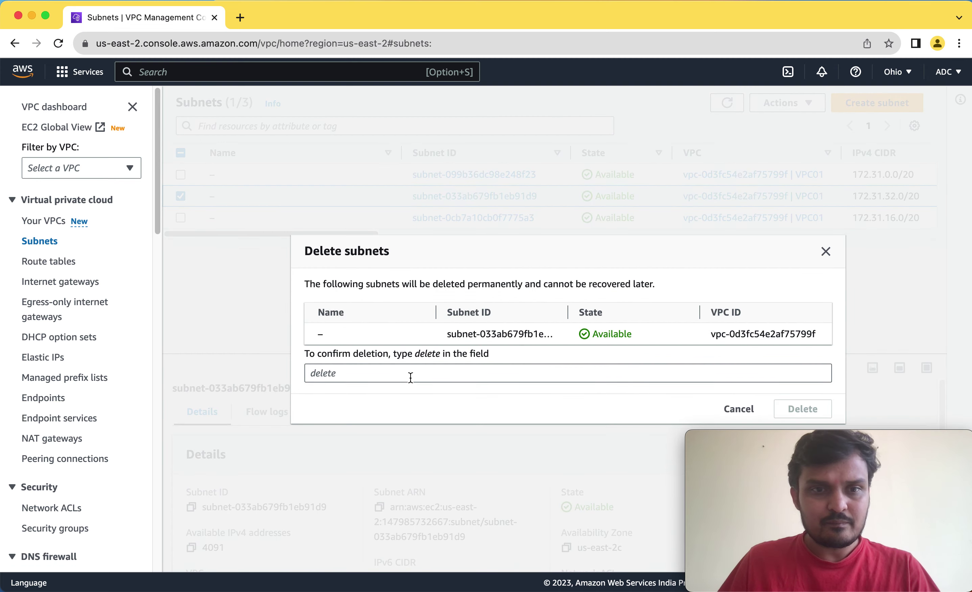
click(410, 377)
text(delte)
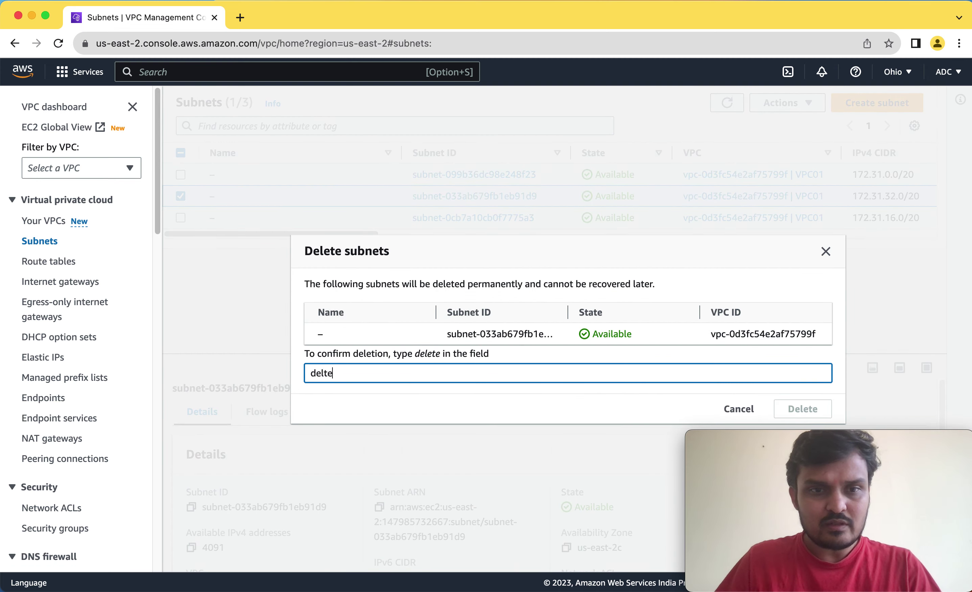
key(BackSpace)
key(BackSpace)
text(ete)
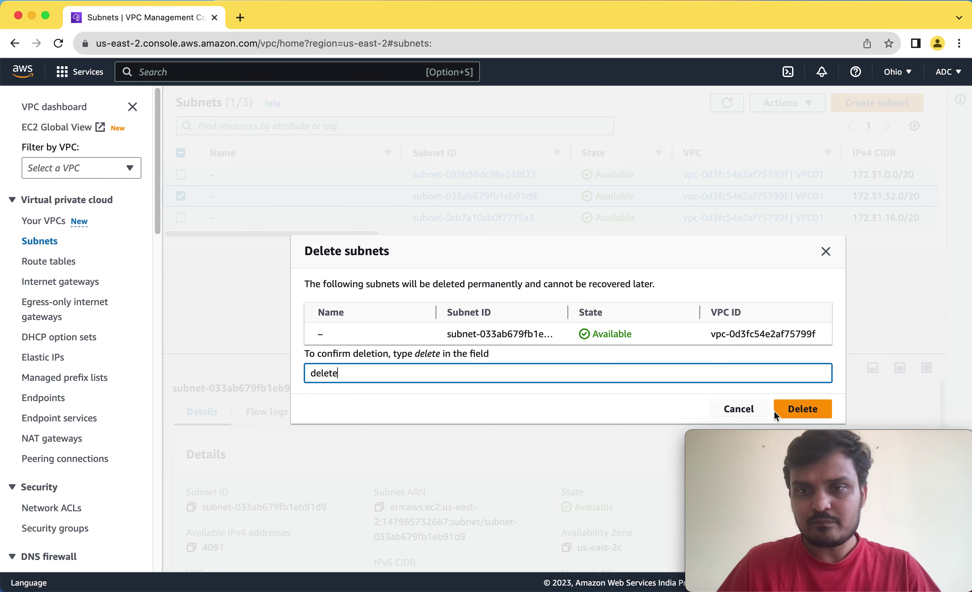
click(780, 411)
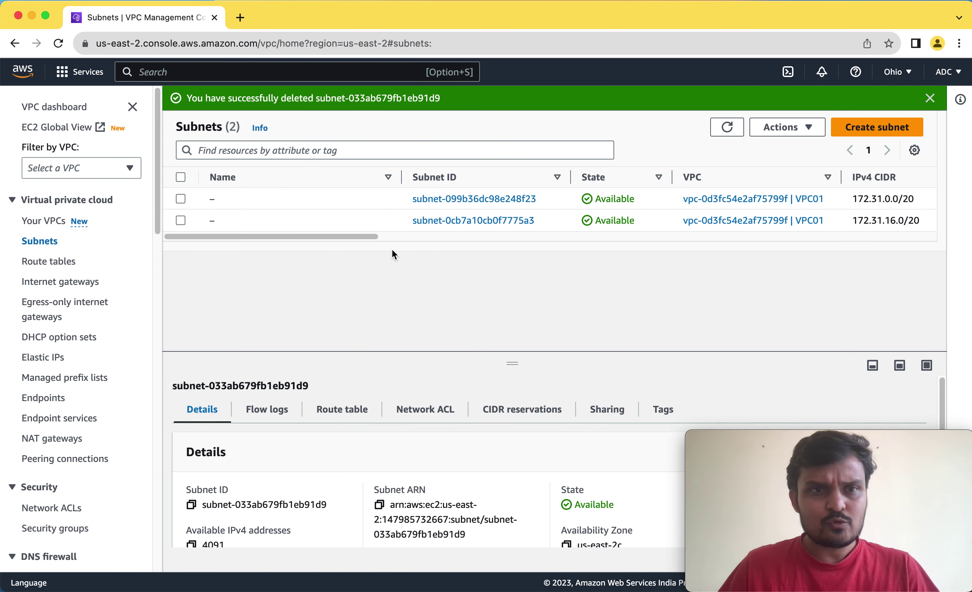
click(43, 224)
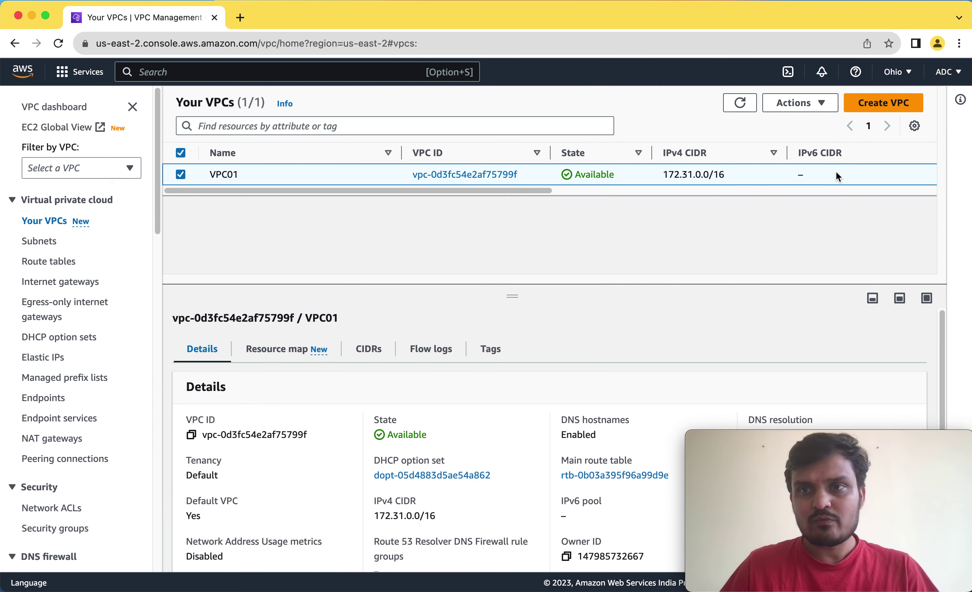
Start a new VPC named VPC02 and enter the IPv4 CIDR block 10.20.0.0.
click(887, 104)
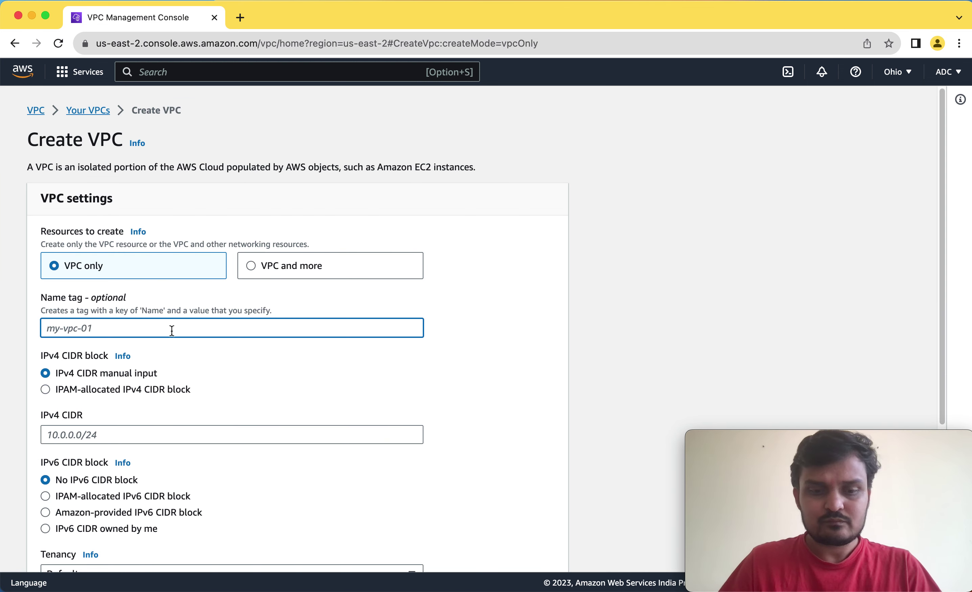
text(VPC02)
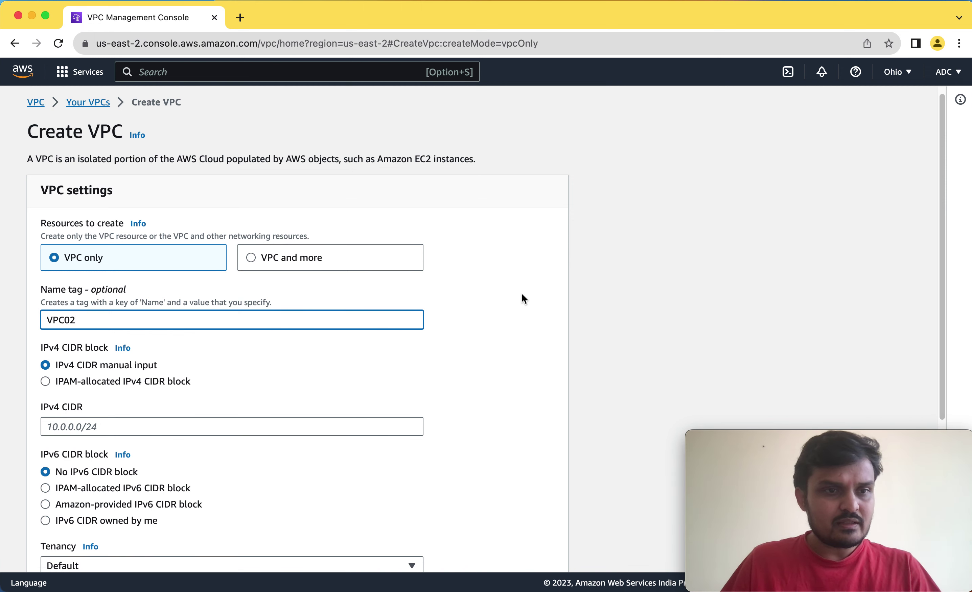
scroll(184, 395, down, 2)
click(103, 366)
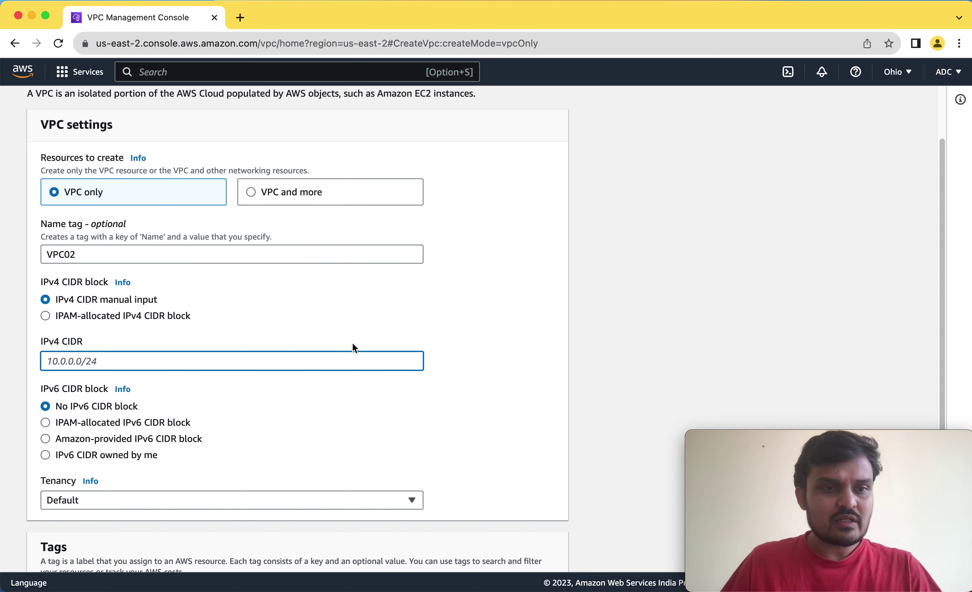
text(1)
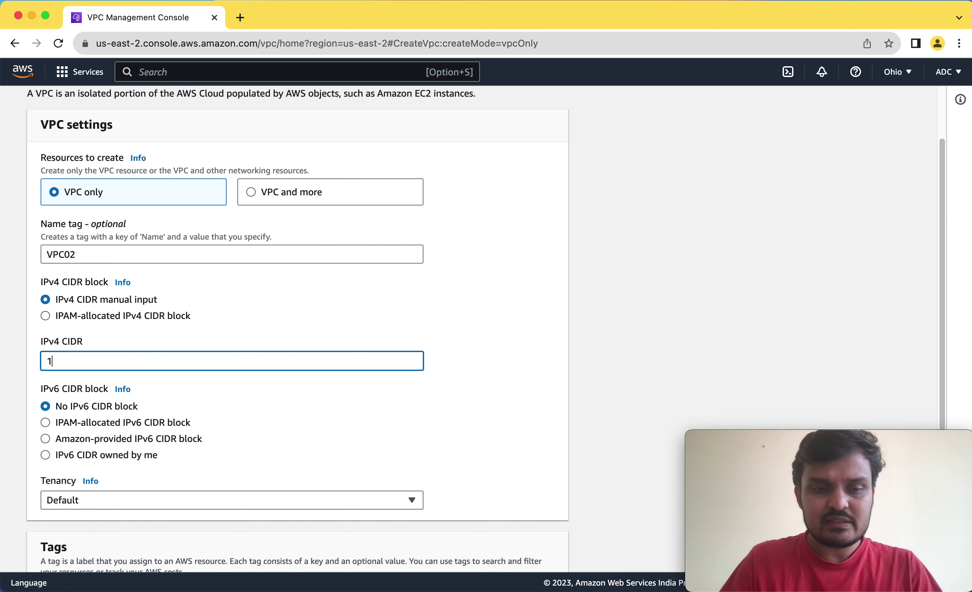
text(0.20.)
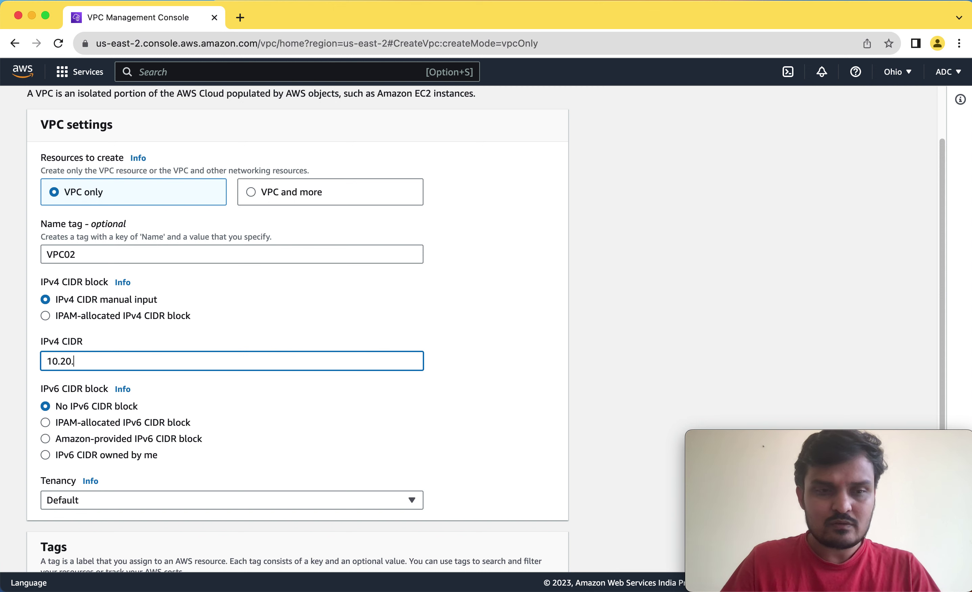
text(0.0/16)
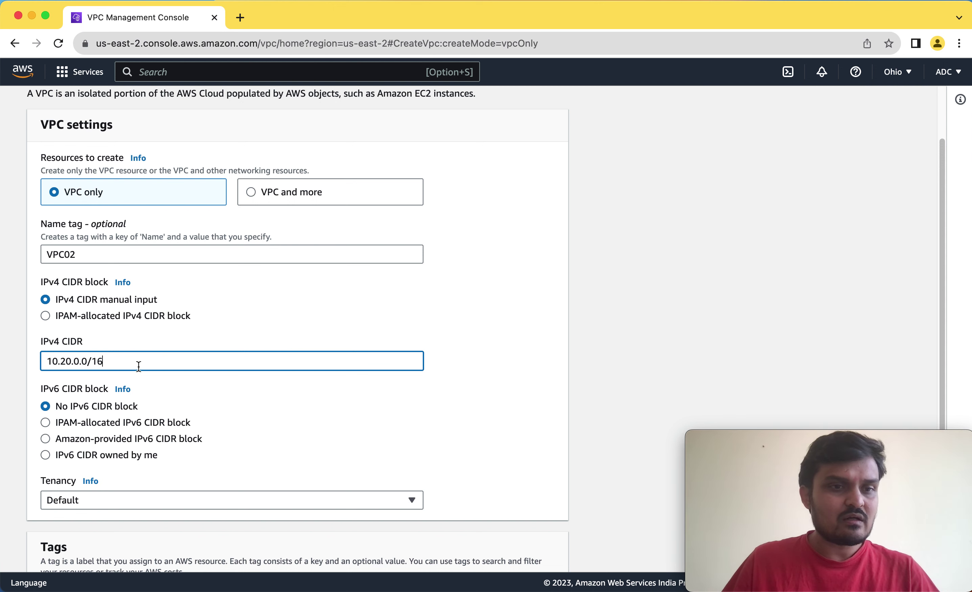
Highlight the 10.20 network and 0.0/16 host portions of the CIDR, then create the VPC.
double_click(60, 361)
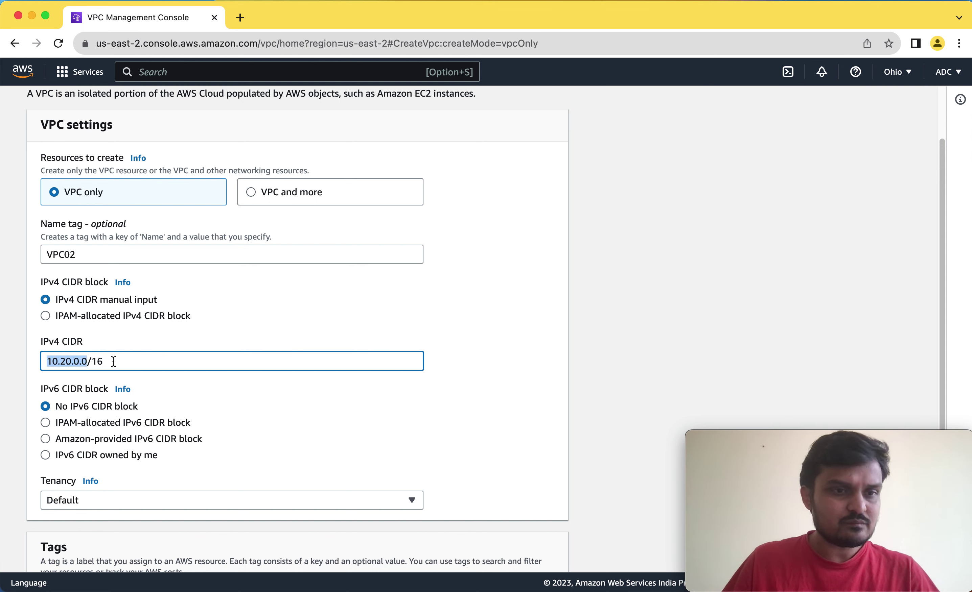
click(112, 361)
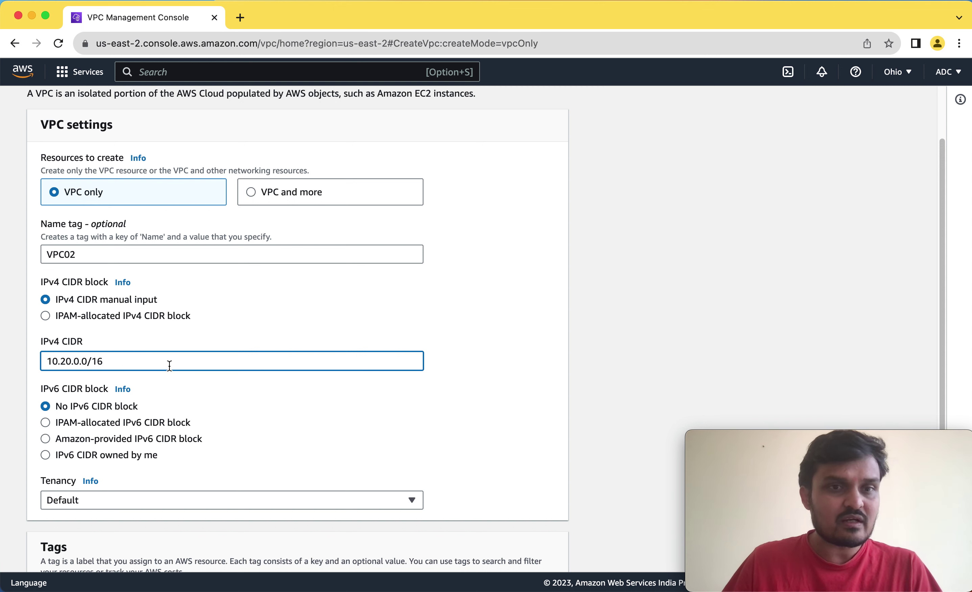
drag(71, 362, 47, 362)
click(101, 361)
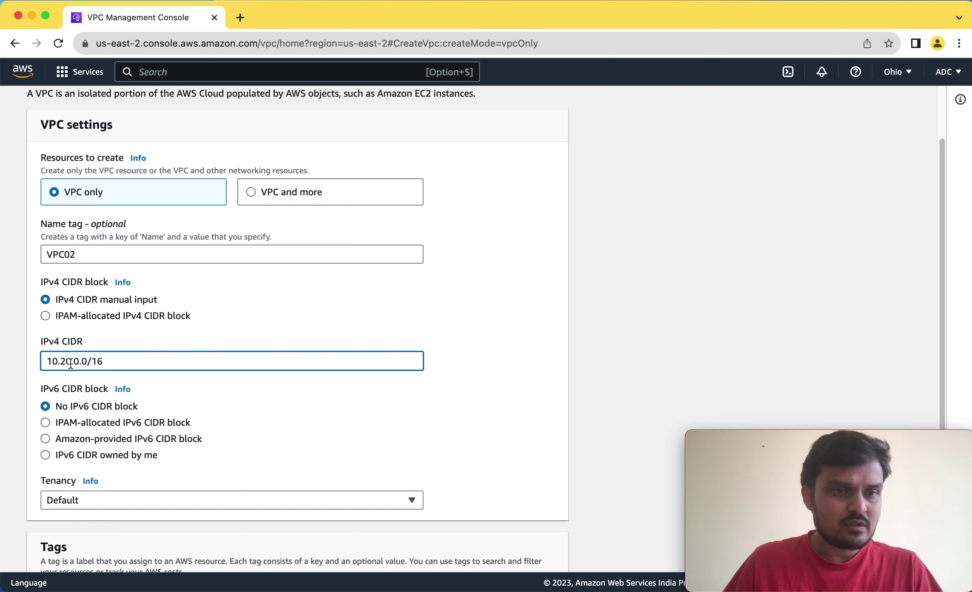
drag(75, 362, 115, 360)
click(125, 361)
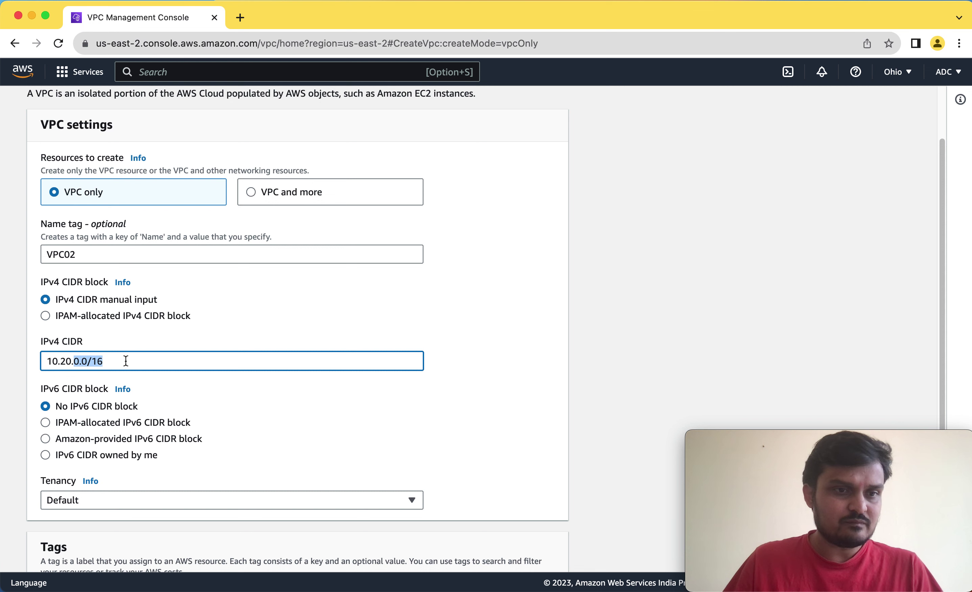
click(126, 361)
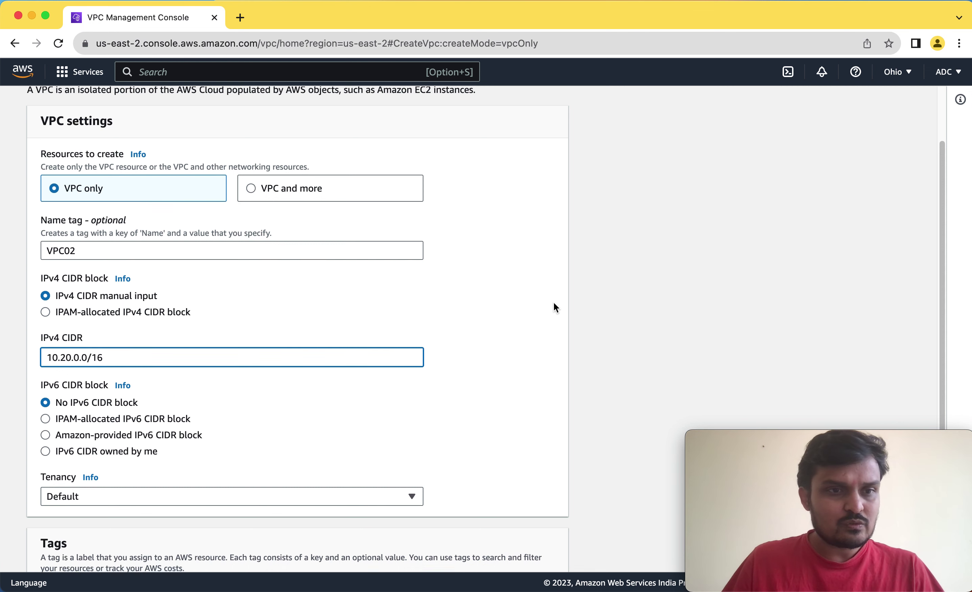
scroll(271, 329, down, 4)
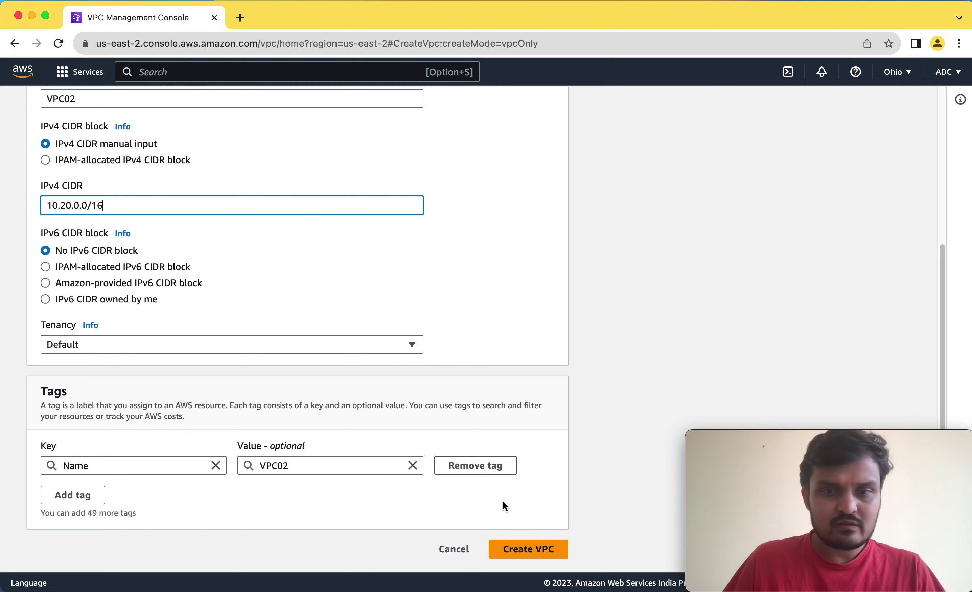
click(535, 555)
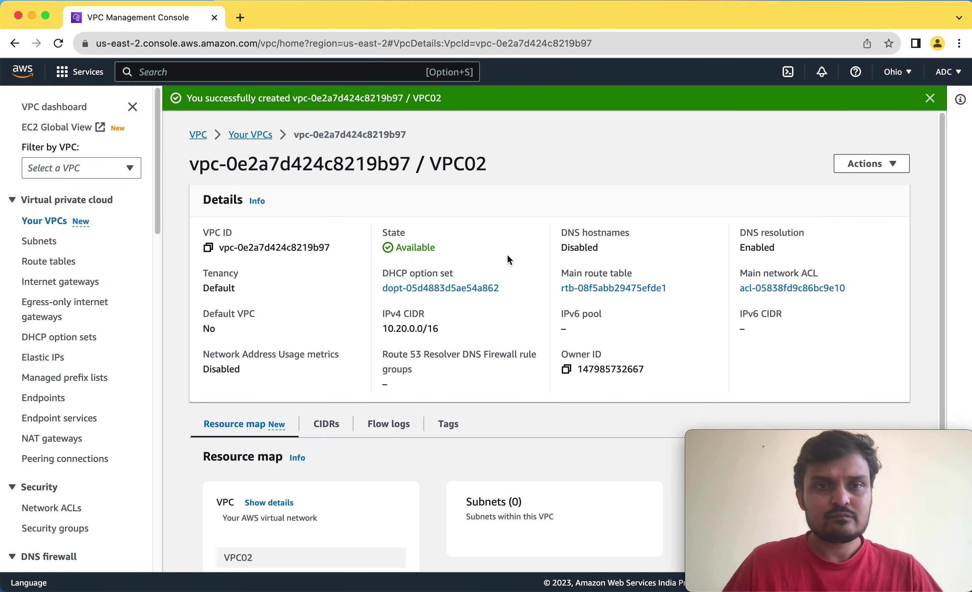
Refresh the VPC list so VPC02 appears with its main route table and network ACL beside VPC01.
click(49, 222)
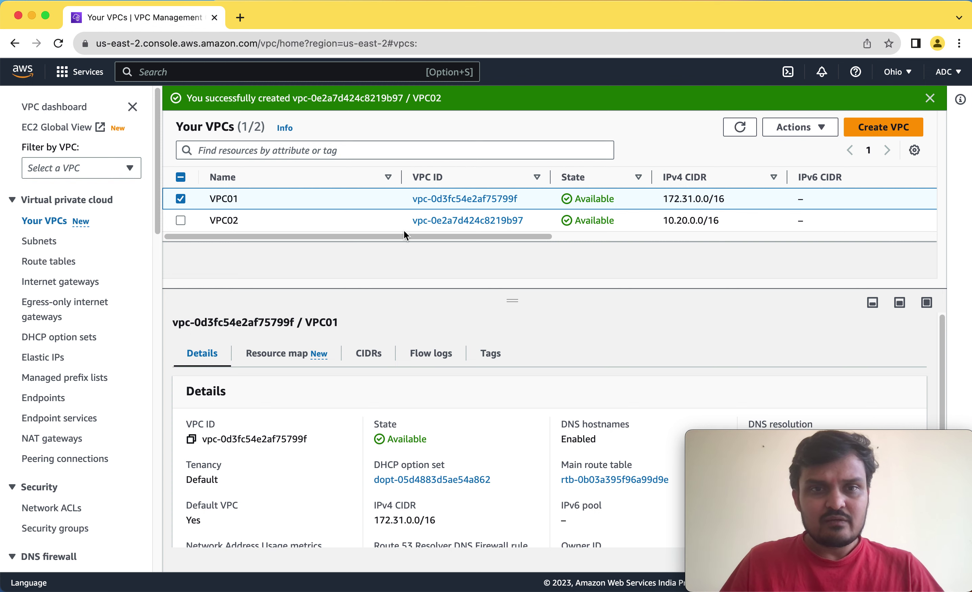
drag(415, 237, 644, 245)
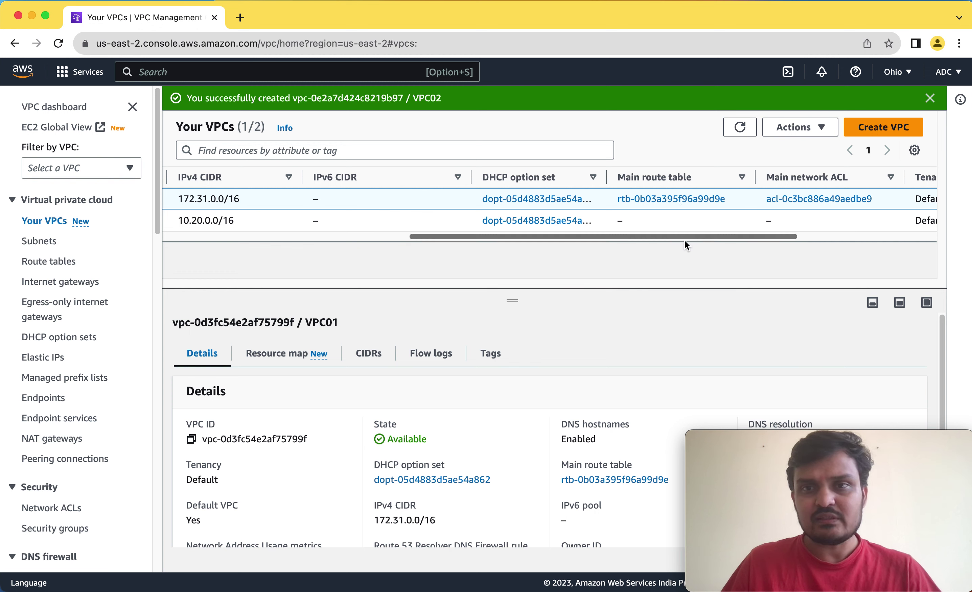
drag(683, 240, 753, 181)
click(740, 127)
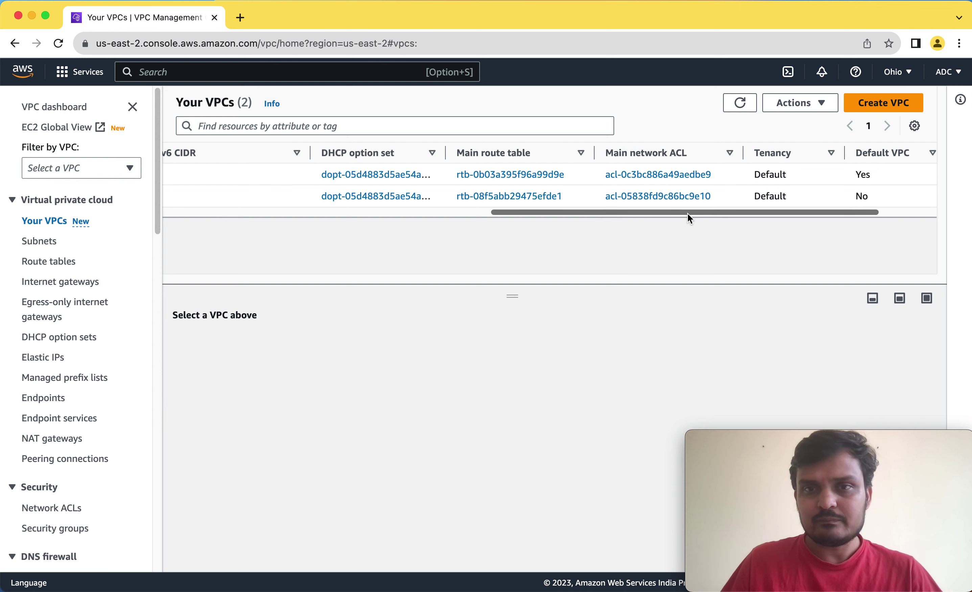
drag(687, 214, 226, 225)
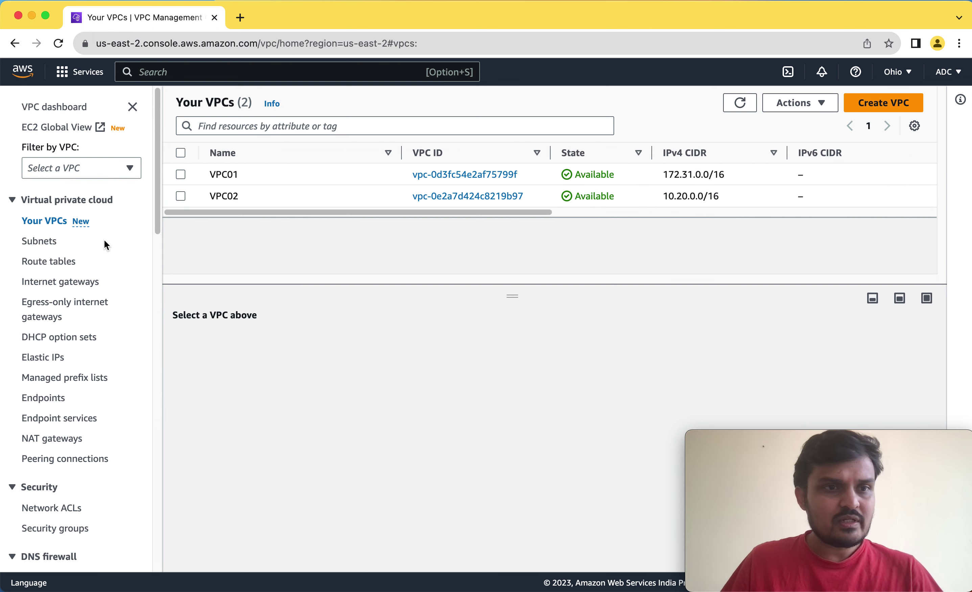
Review the IPv4 CIDRs of VPC01's subnets, 172.31.0.0/20 and 172.31.16.0/20.
click(44, 241)
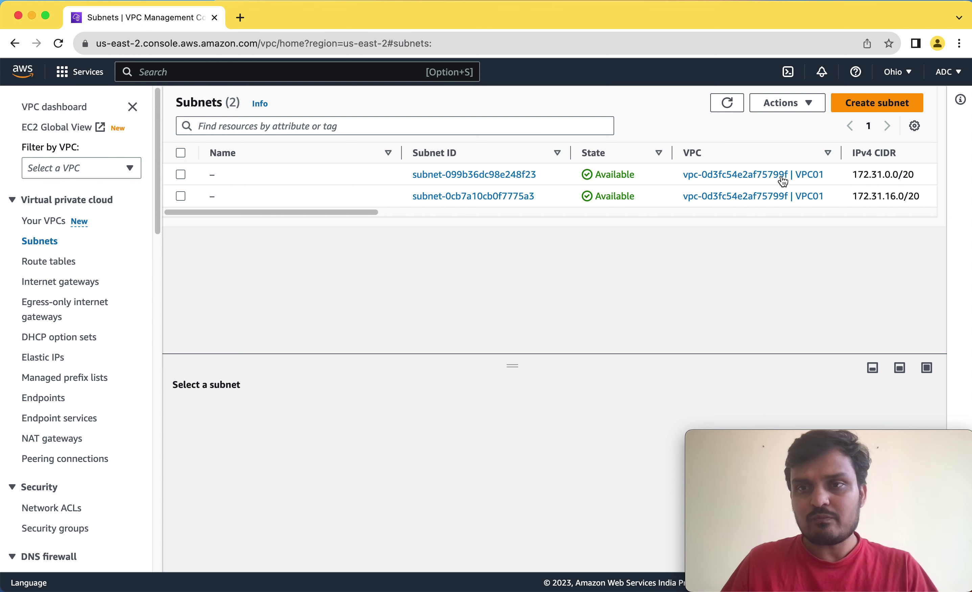
mouse_move(213, 174)
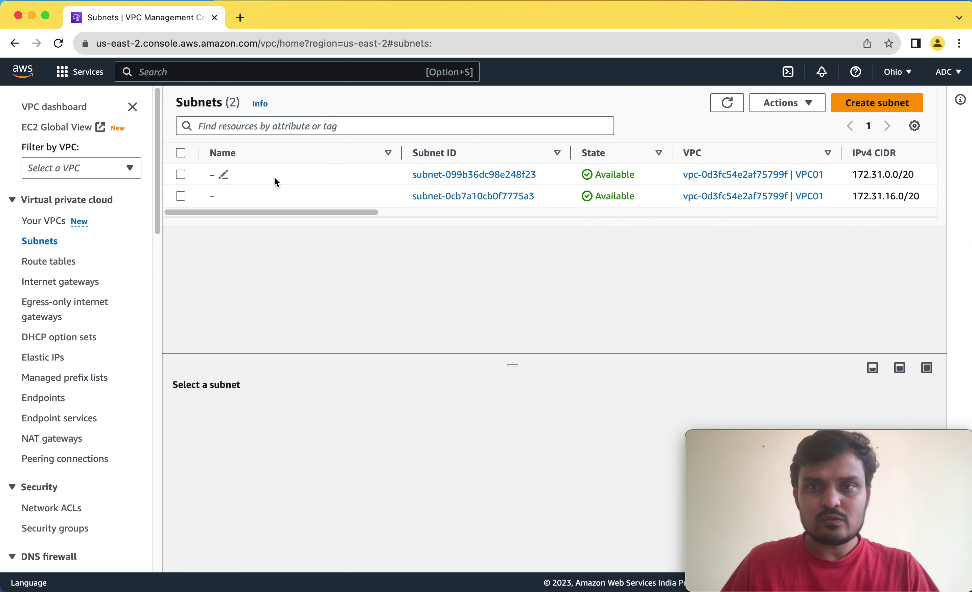
drag(315, 212, 397, 219)
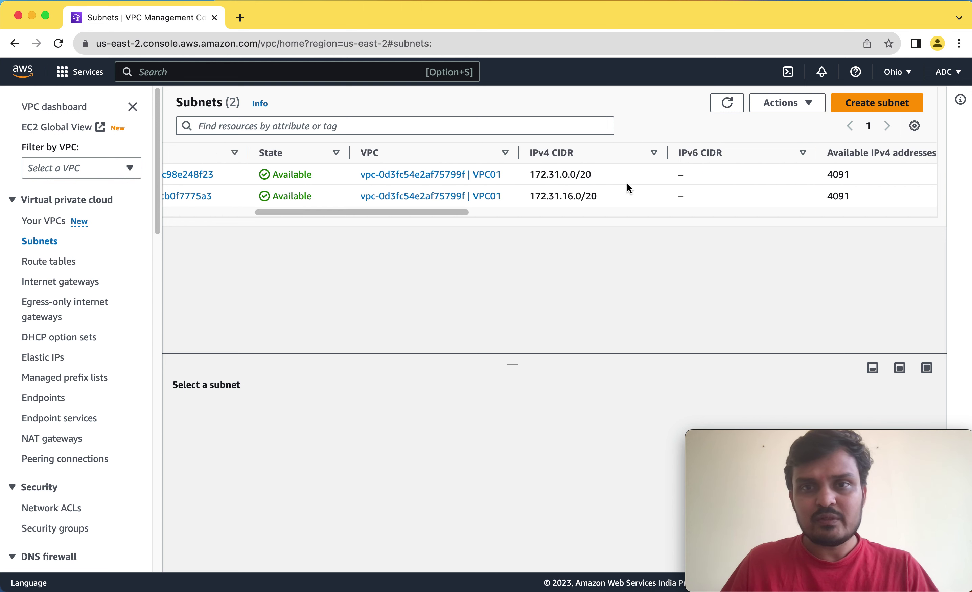
drag(567, 178, 597, 178)
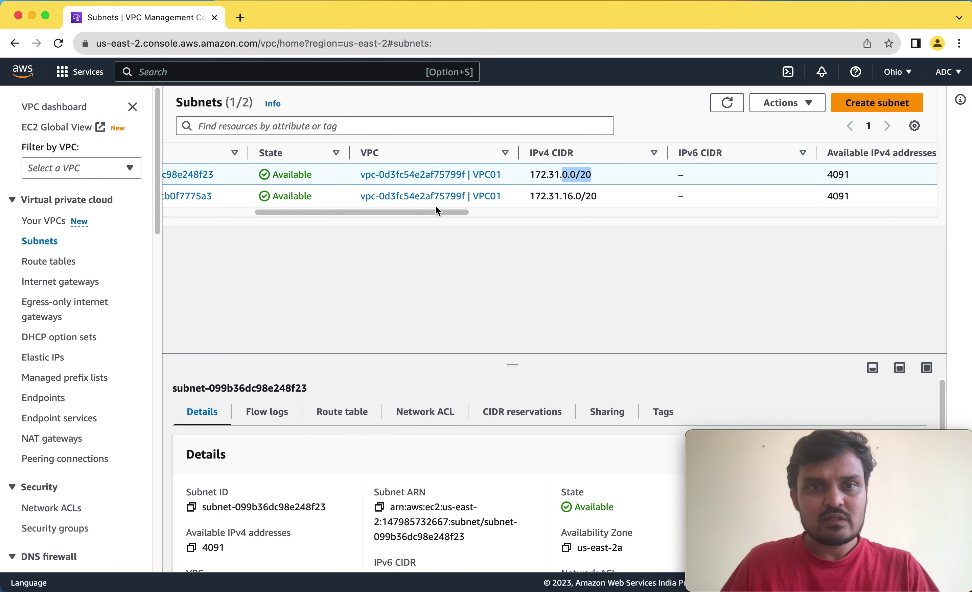
drag(411, 215, 234, 216)
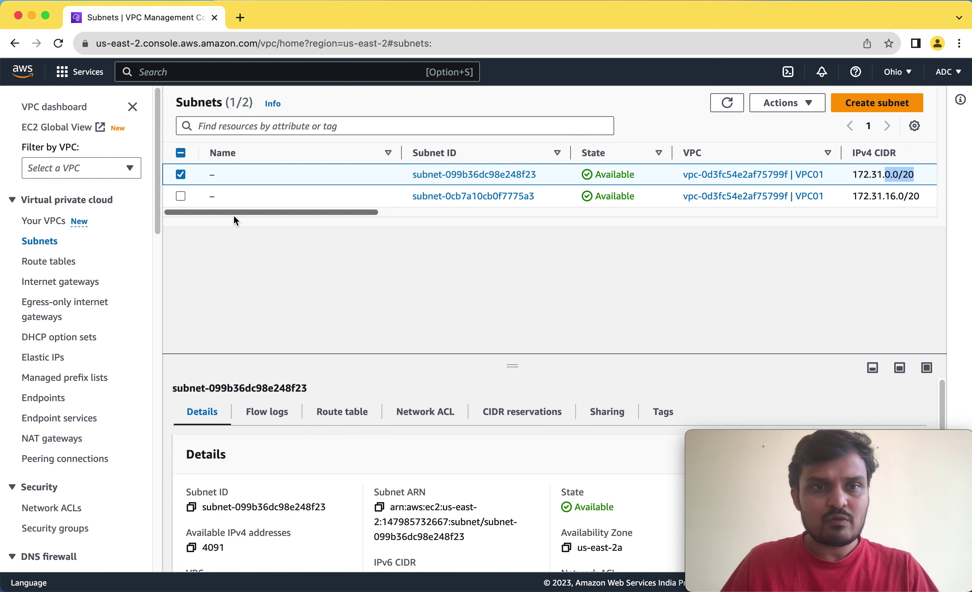
Name the 172.31.0.0/20 subnet 'VPC01-Public-Subet' and save it.
click(223, 176)
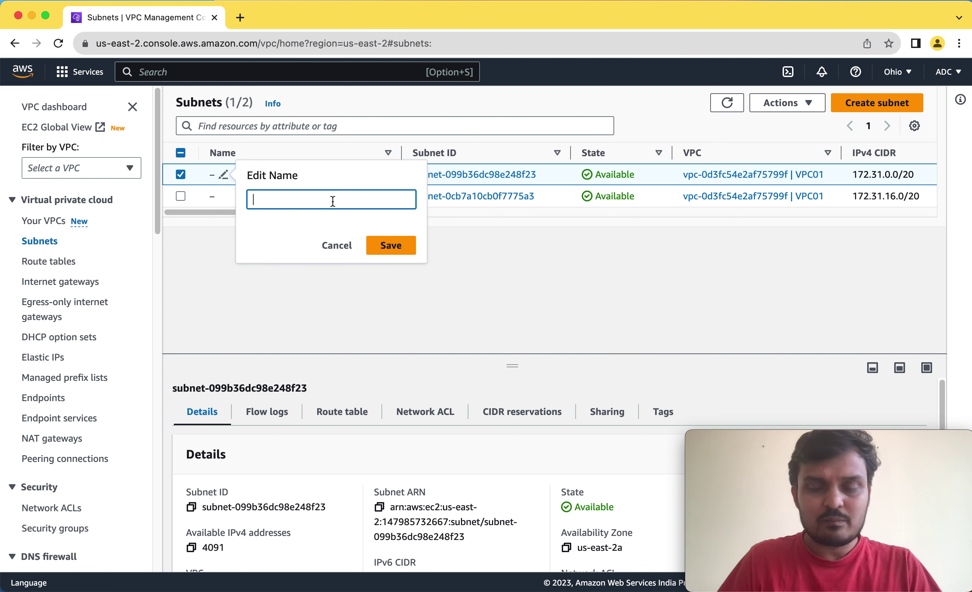
text(VPC01)
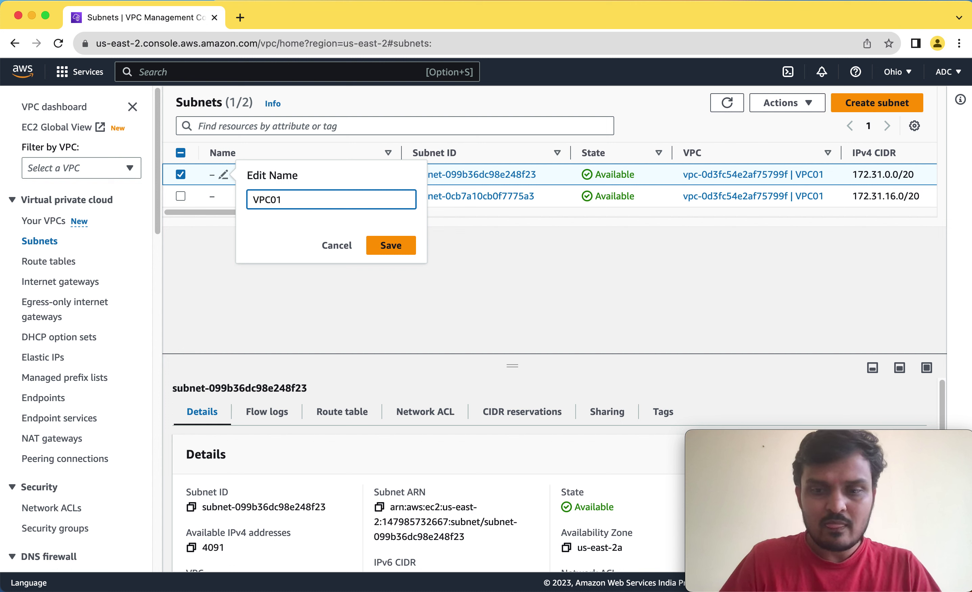
text(-Pubclic-Subet)
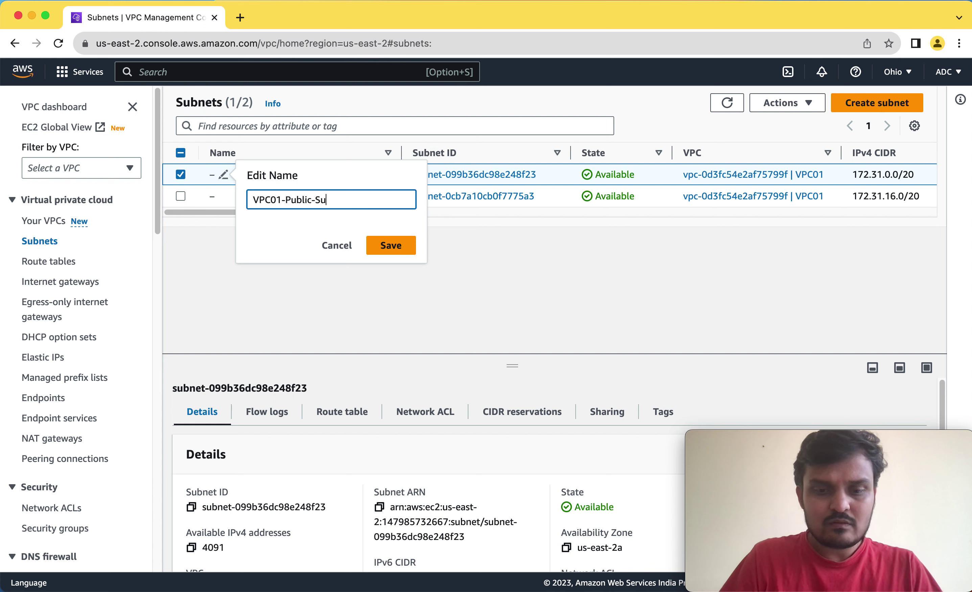
double_click(300, 201)
click(358, 200)
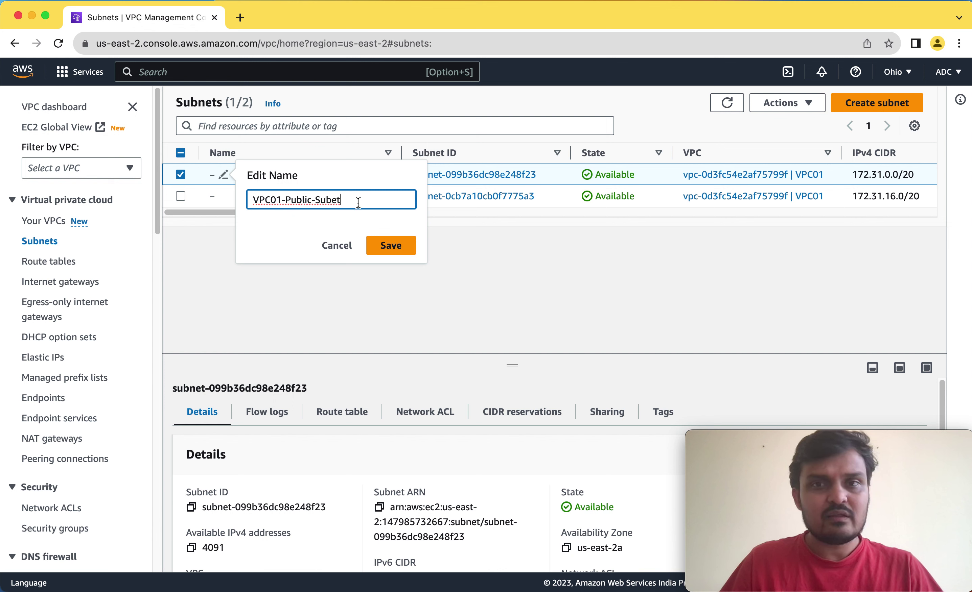
double_click(300, 200)
click(359, 201)
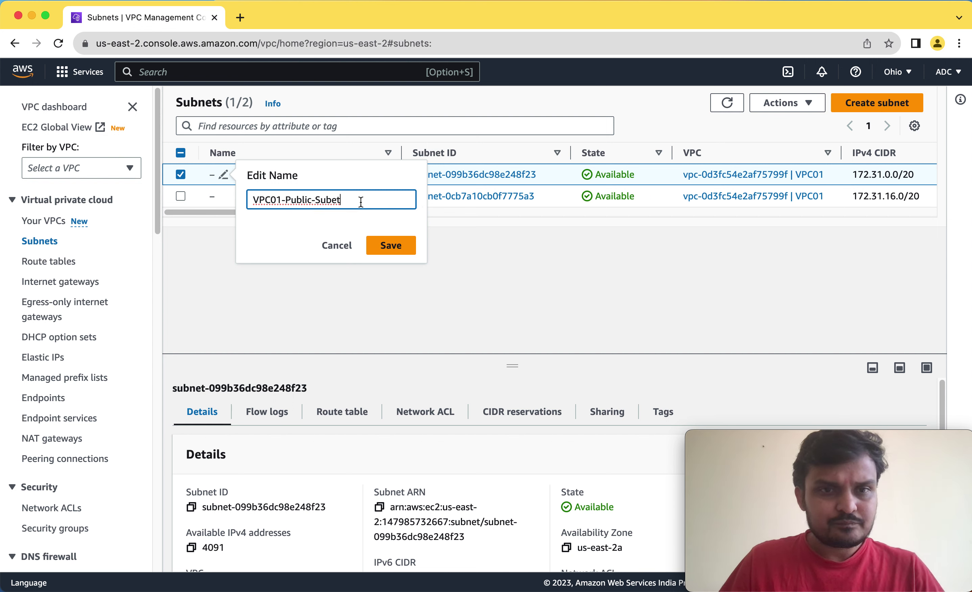
drag(256, 201, 380, 202)
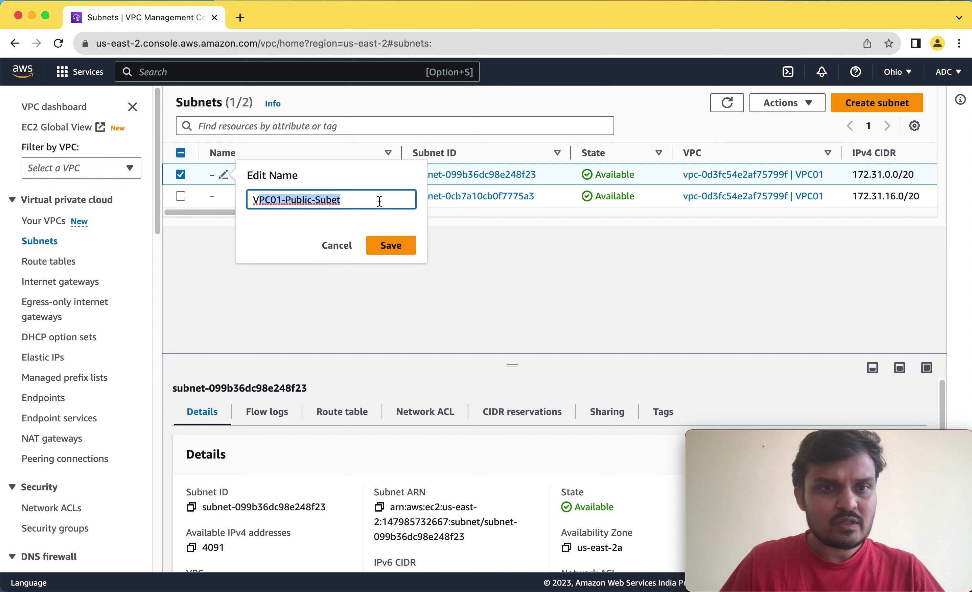
click(379, 201)
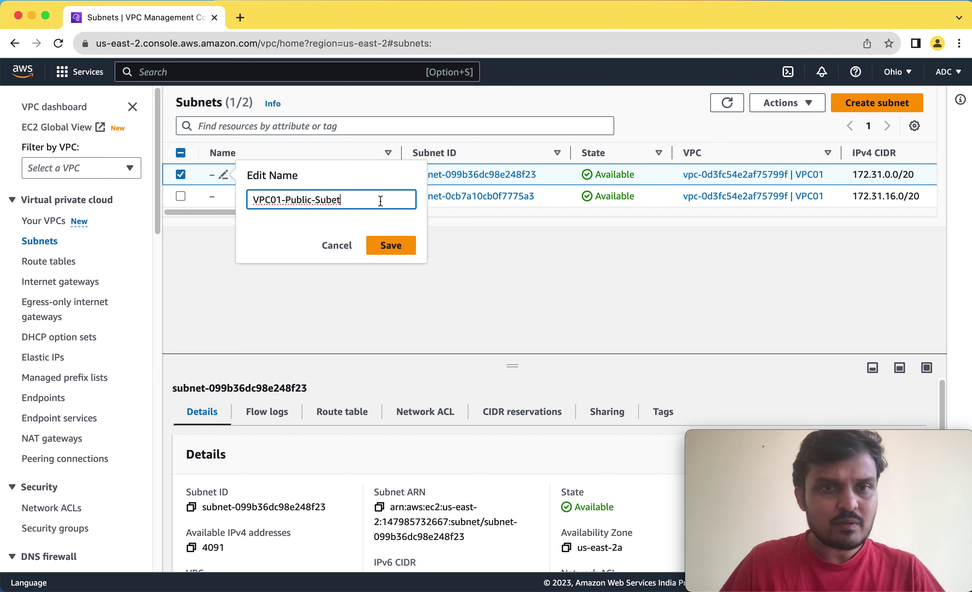
click(391, 246)
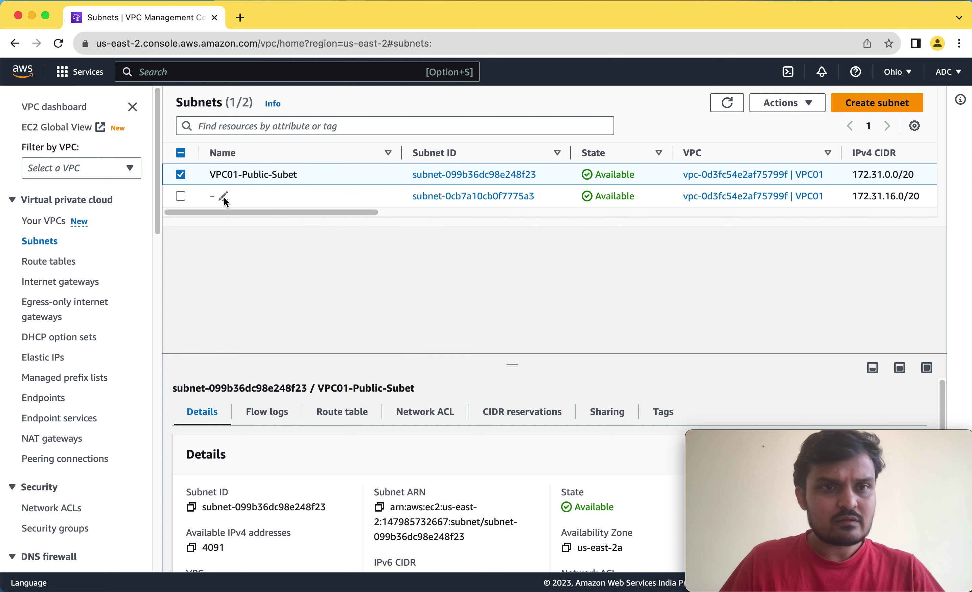
Name the 172.31.16.0/20 subnet 'VPC01-Private-Subnet', then begin creating a new subnet.
click(223, 198)
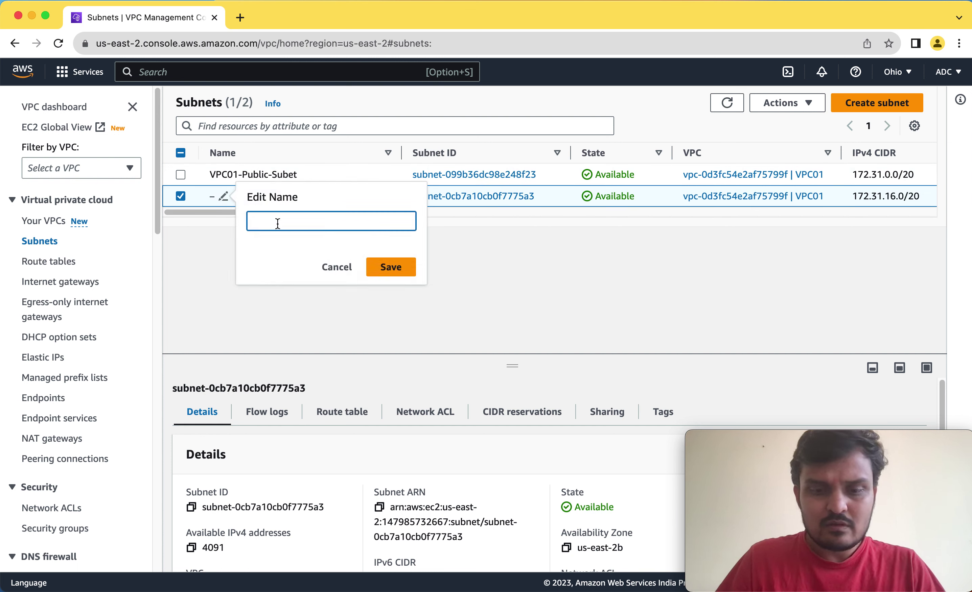
text(VPC01-Pr)
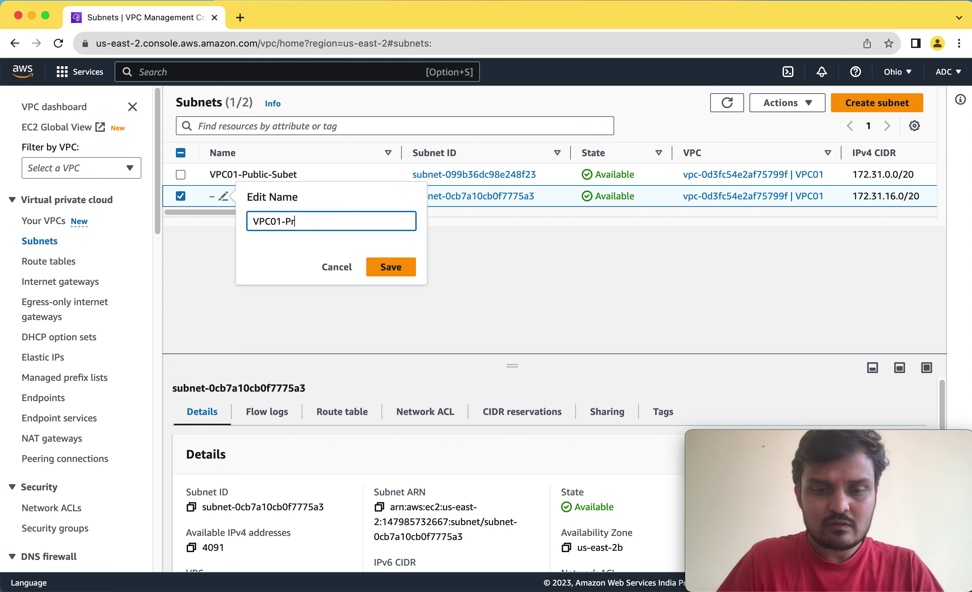
text(ive-Subnet)
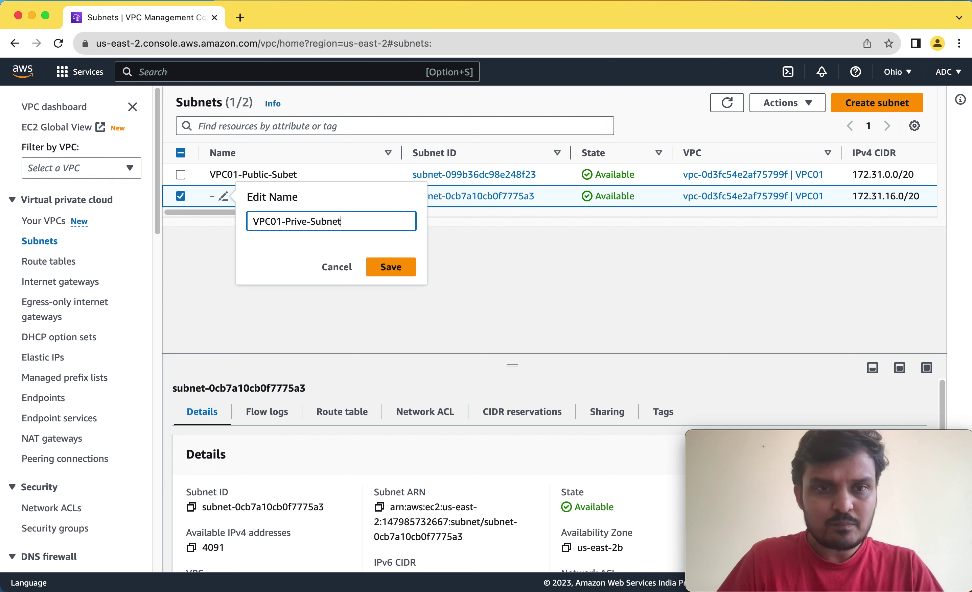
click(303, 226)
text(at)
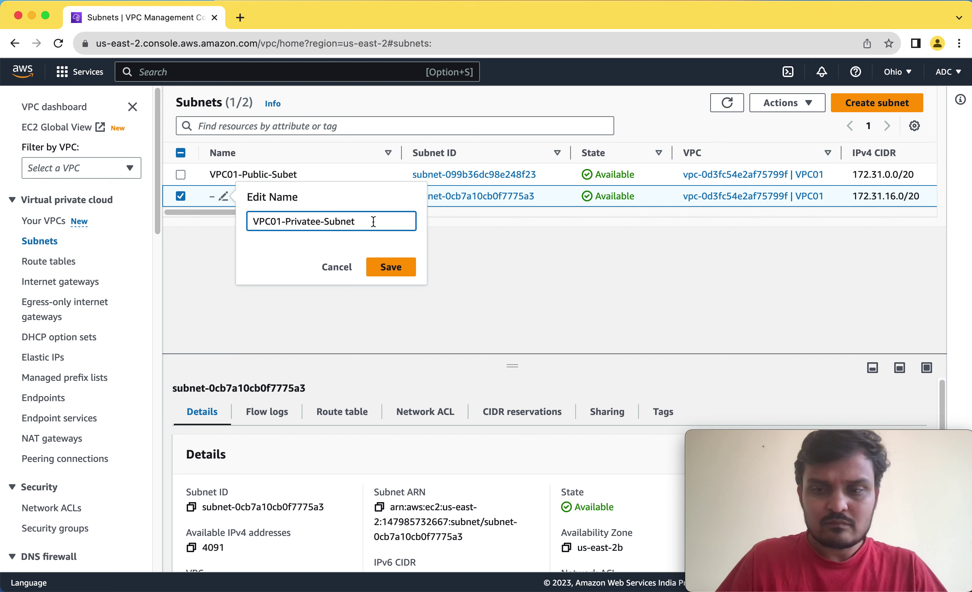
click(394, 268)
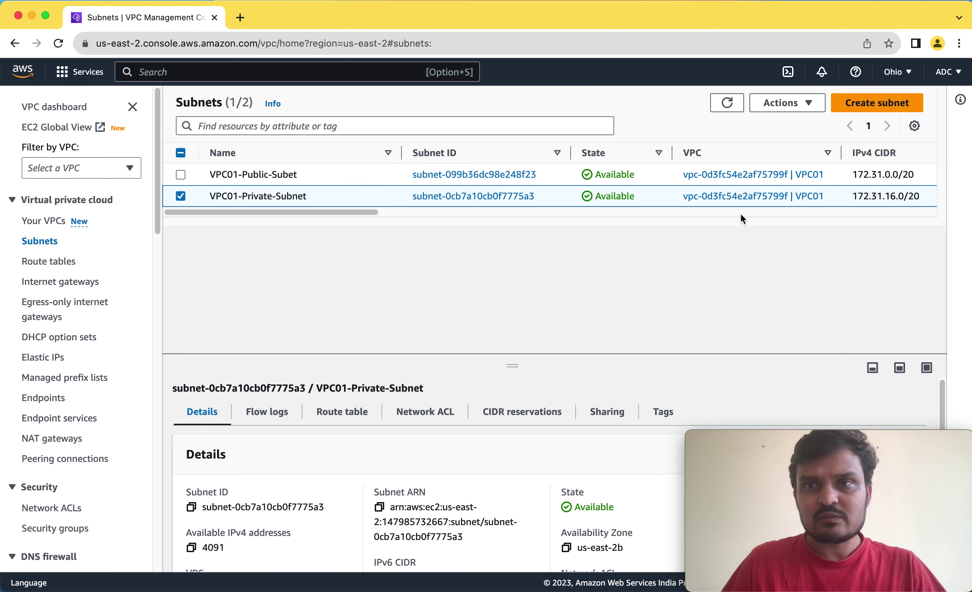
click(865, 108)
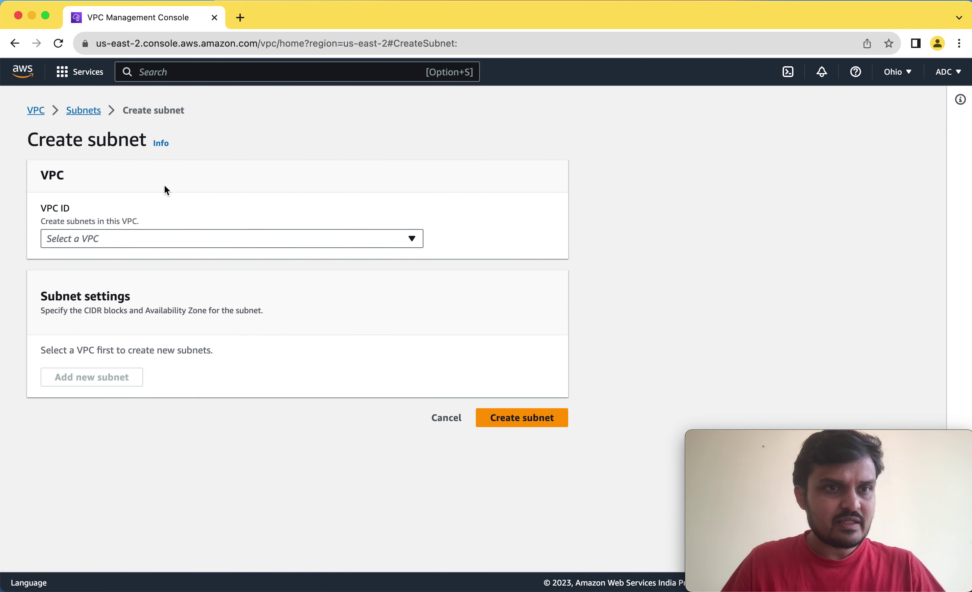
Place the subnet in VPC02, name it VPC02-Private-Subnet, and keep No preference for Availability Zone.
click(218, 239)
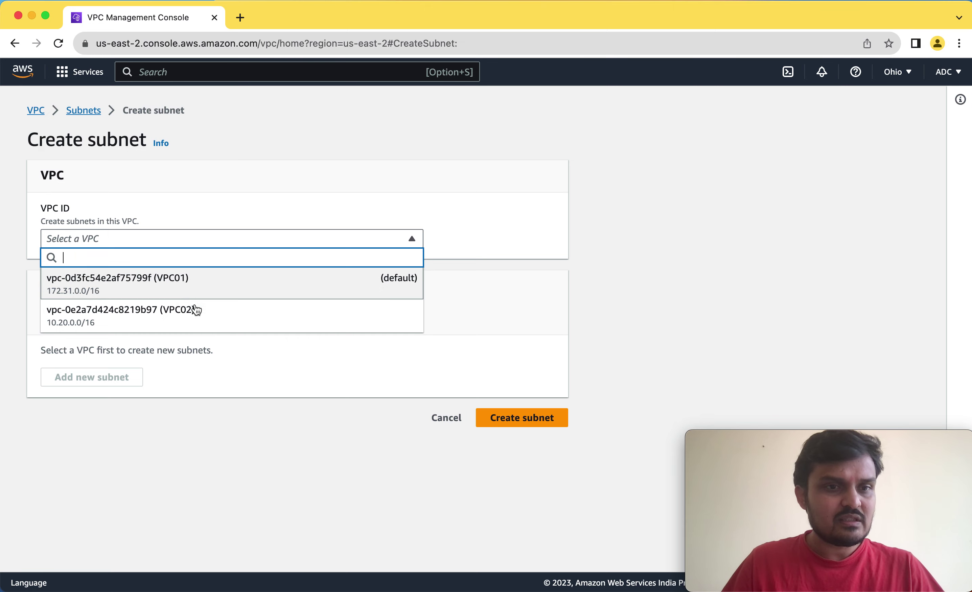
click(146, 317)
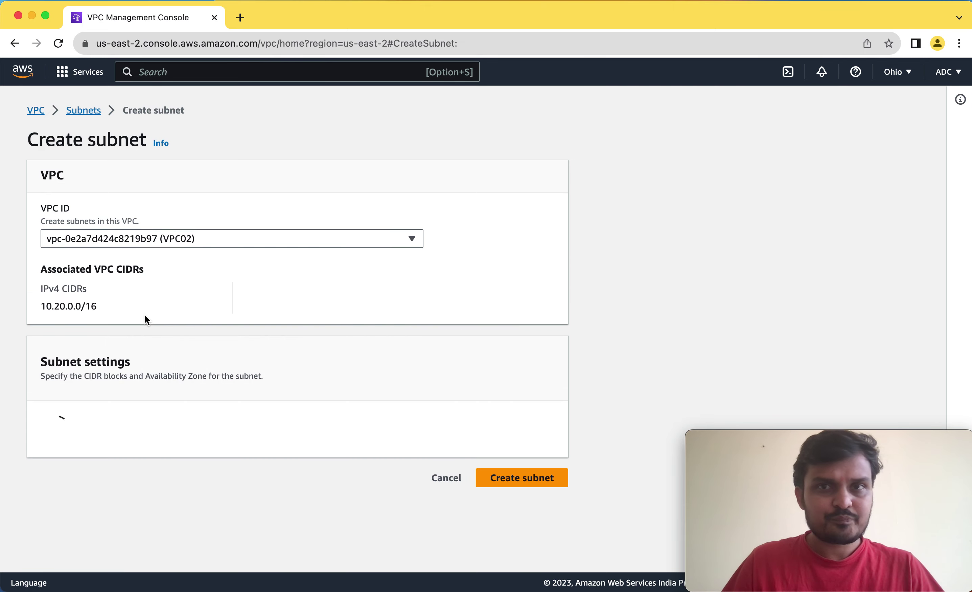
scroll(563, 289, down, 4)
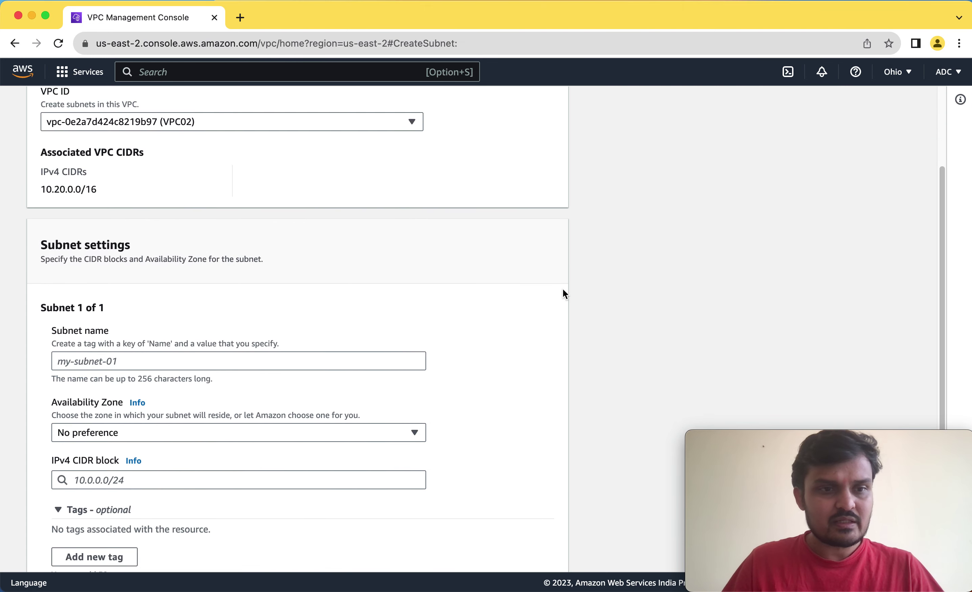
click(150, 350)
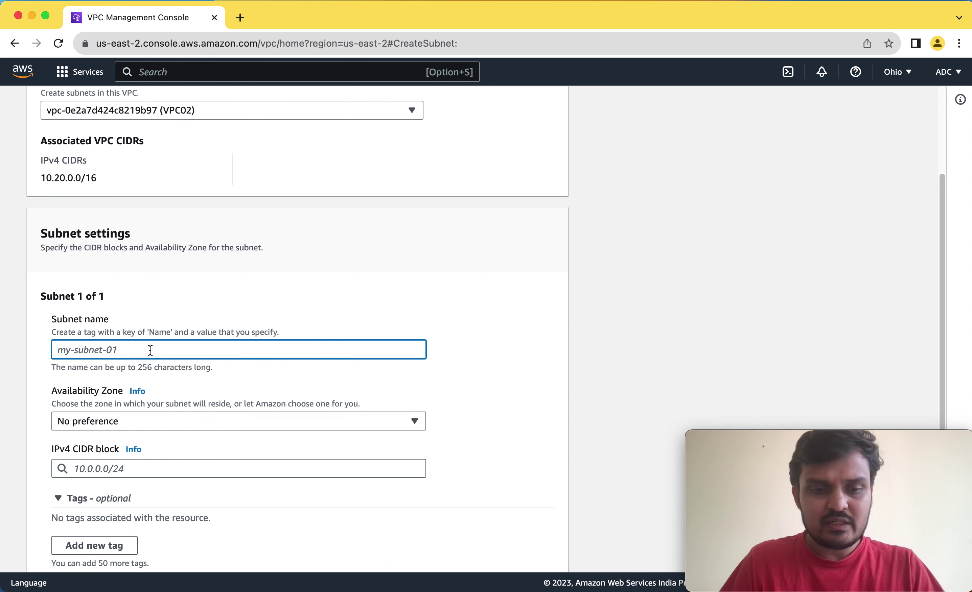
text(VPC-)
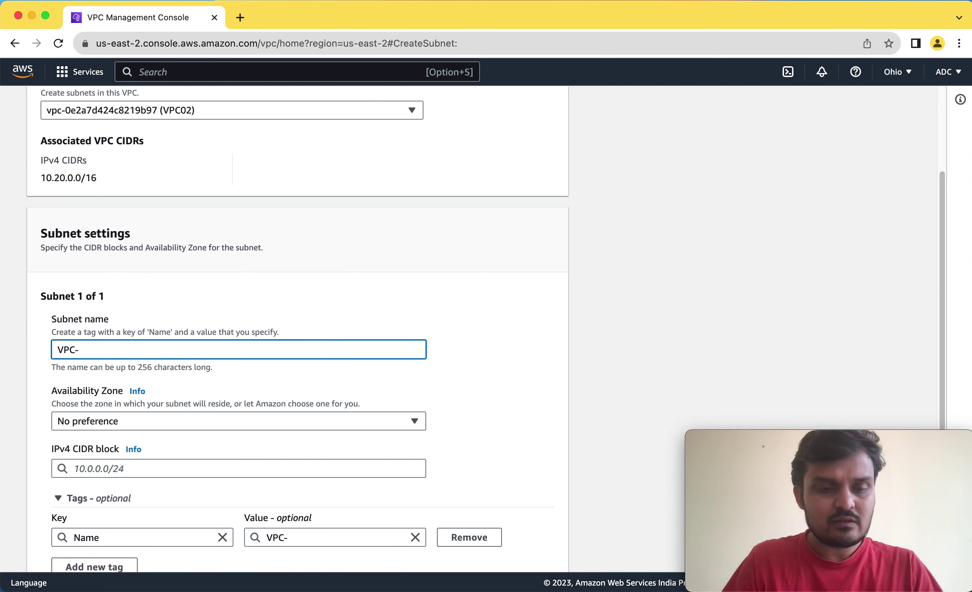
text(02)
key(BackSpace)
key(BackSpace)
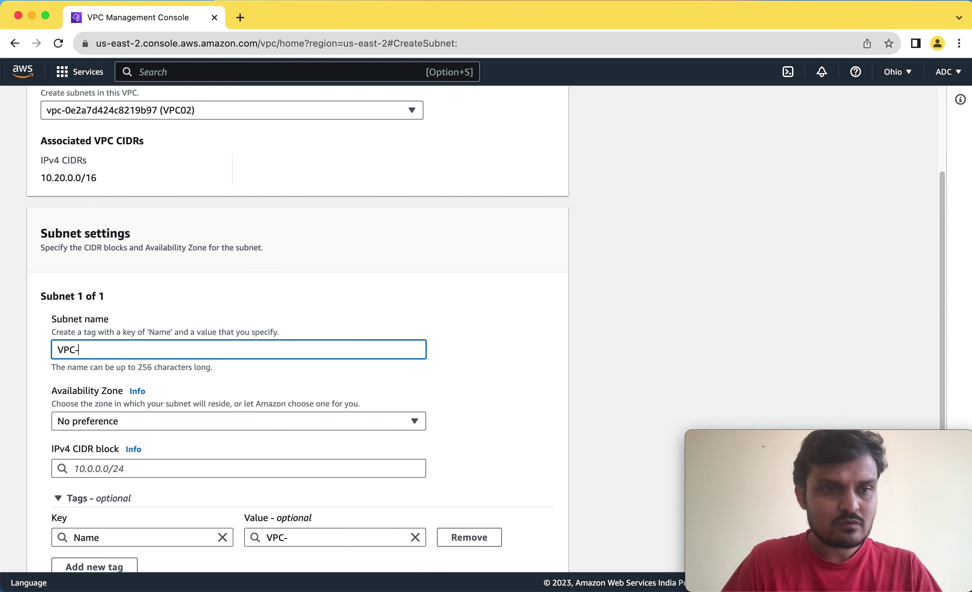
text(02-Pr)
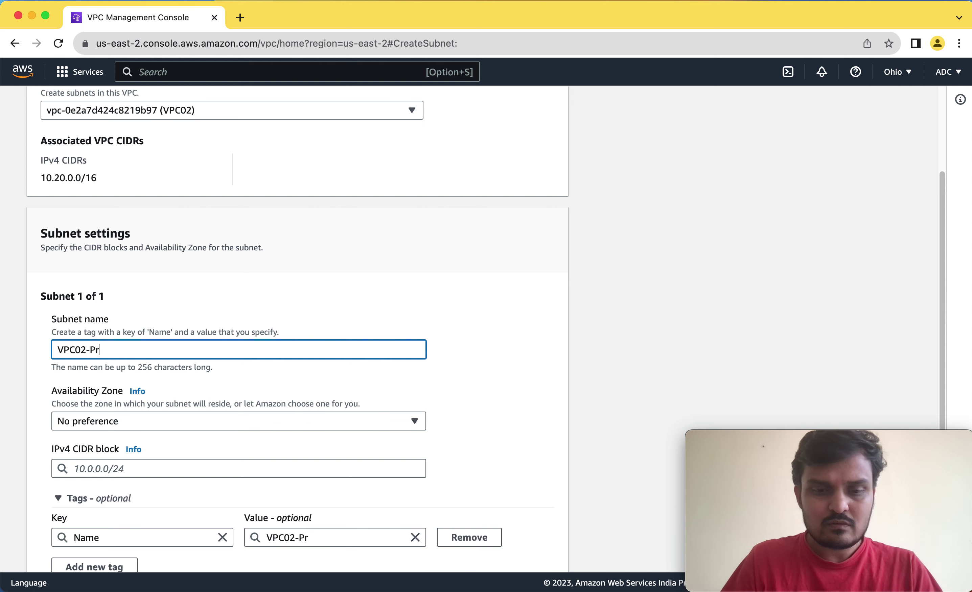
text(ivate-Subnet)
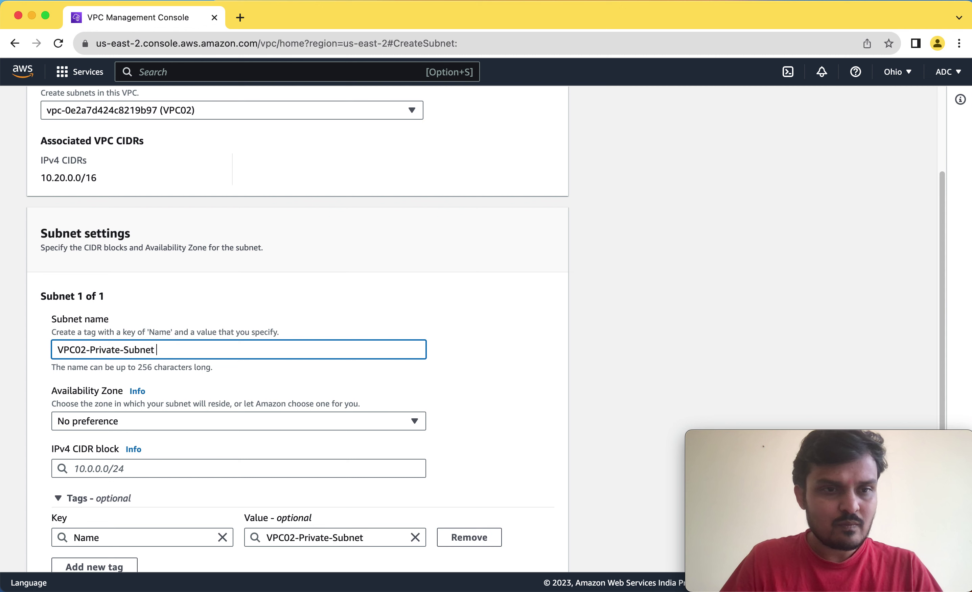
key(BackSpace)
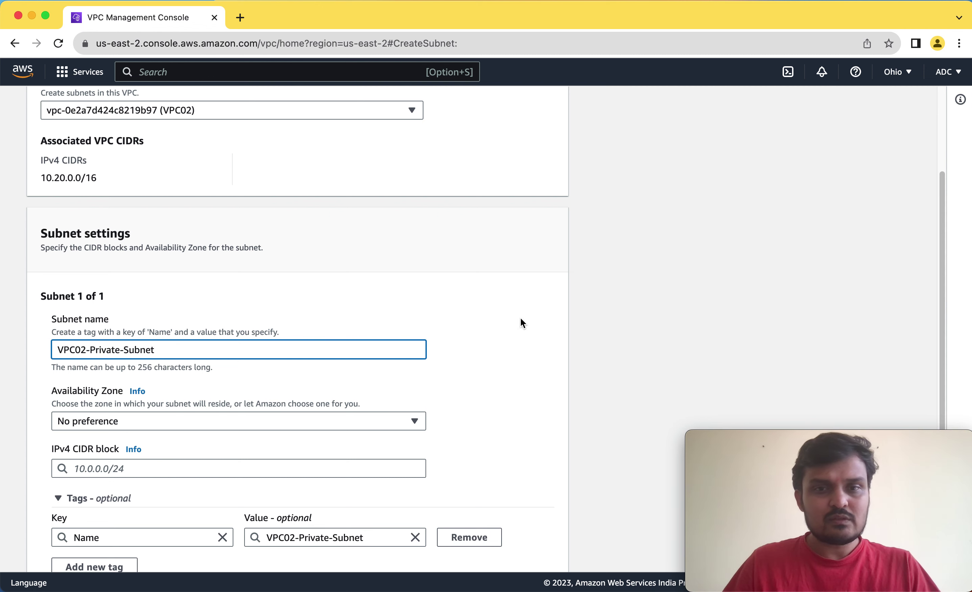
scroll(520, 318, down, 3)
click(407, 345)
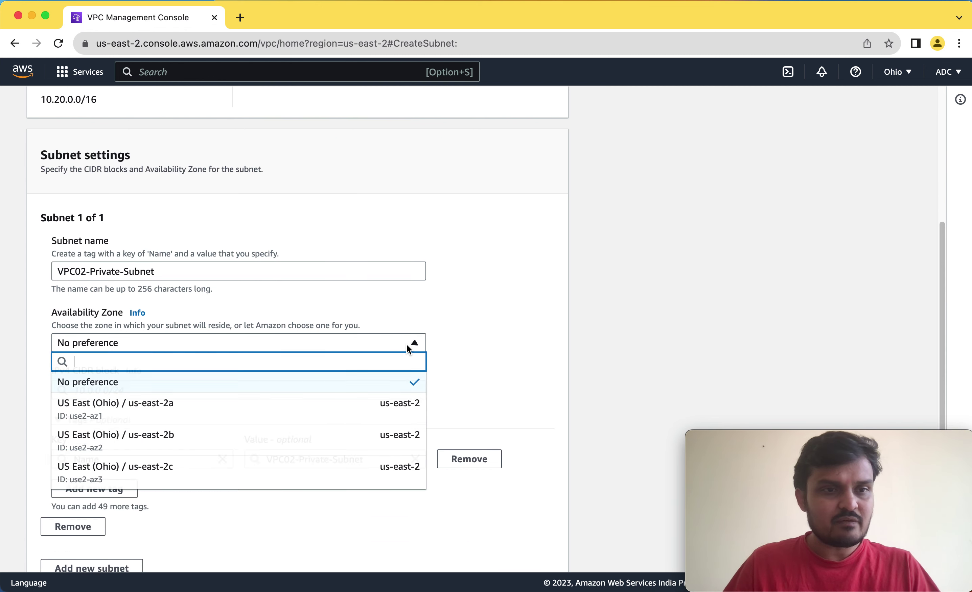
click(407, 343)
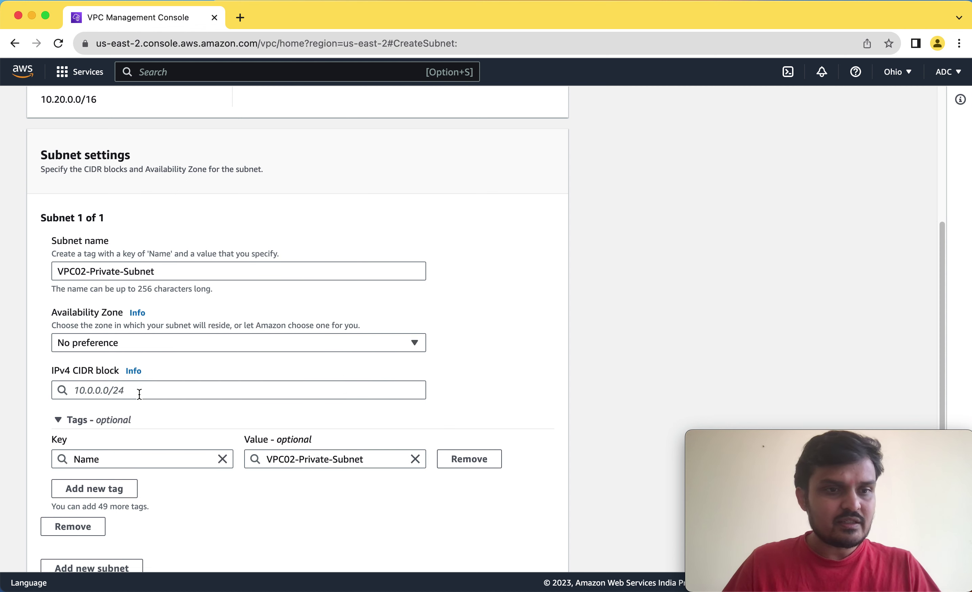
Set the subnet's IPv4 CIDR block to 10.20.1.0/24.
click(106, 394)
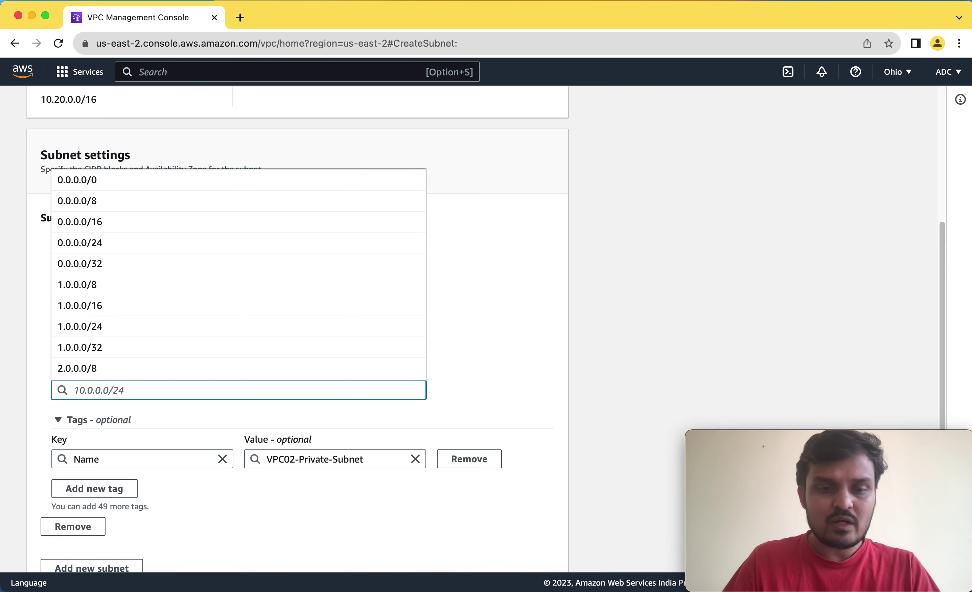
text(10.)
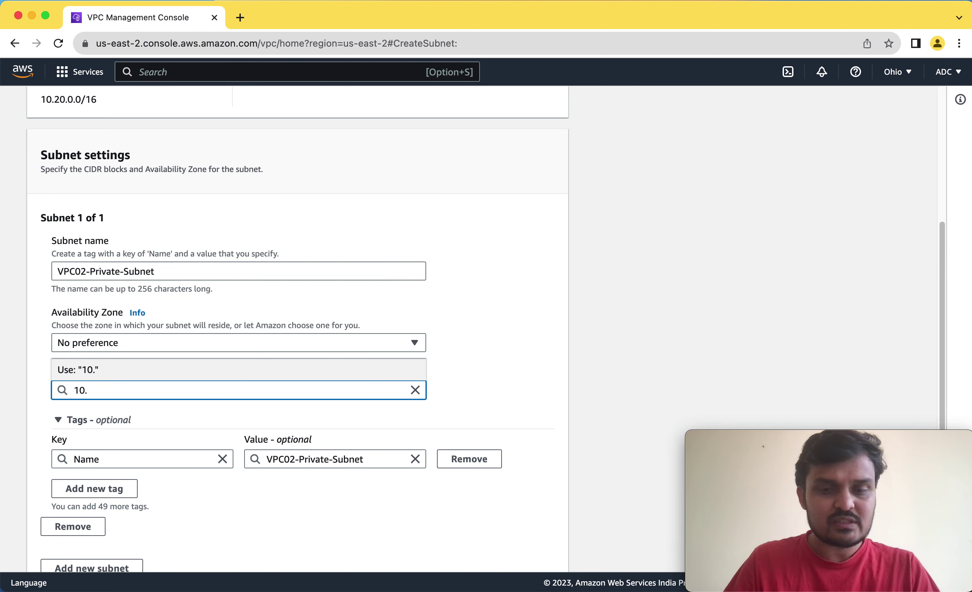
text(20.)
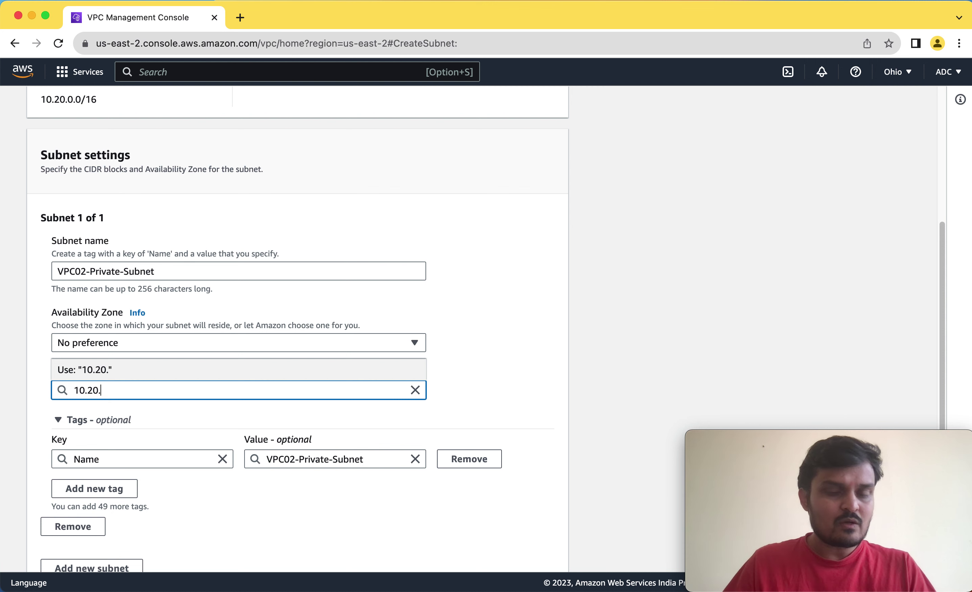
text(1)
key(BackSpace)
key(BackSpace)
text(1)
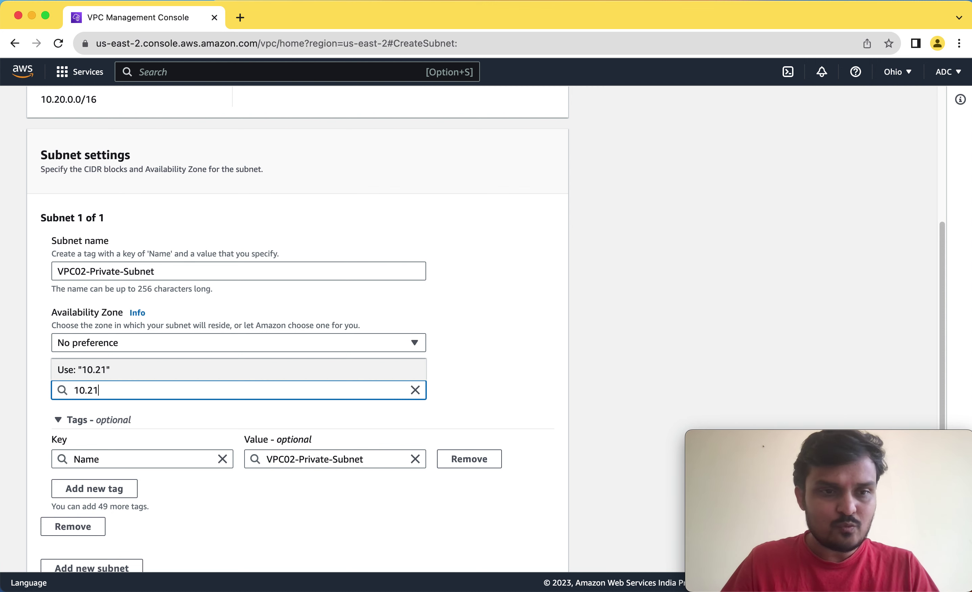
text(.1.0/24)
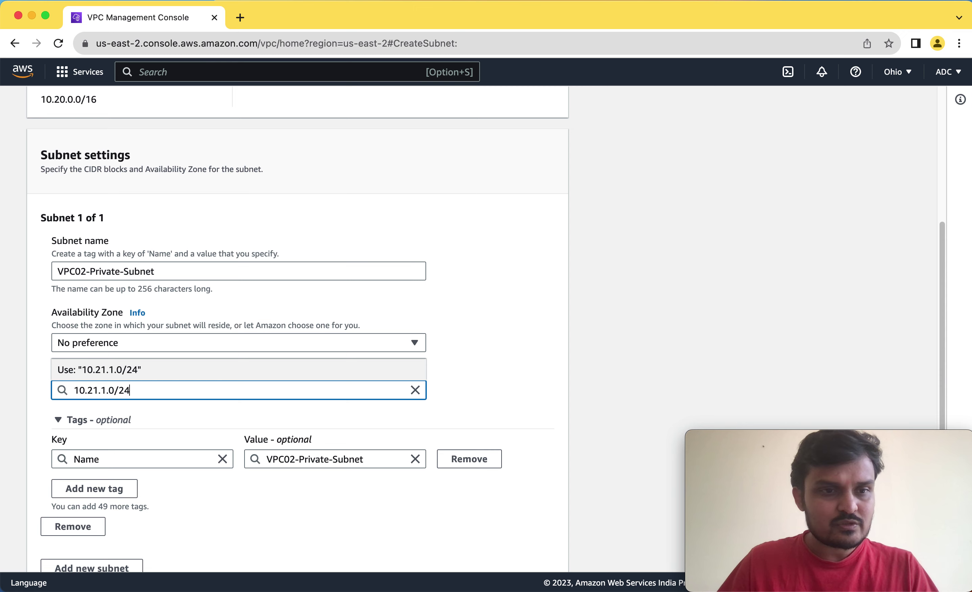
click(493, 397)
click(94, 390)
double_click(94, 391)
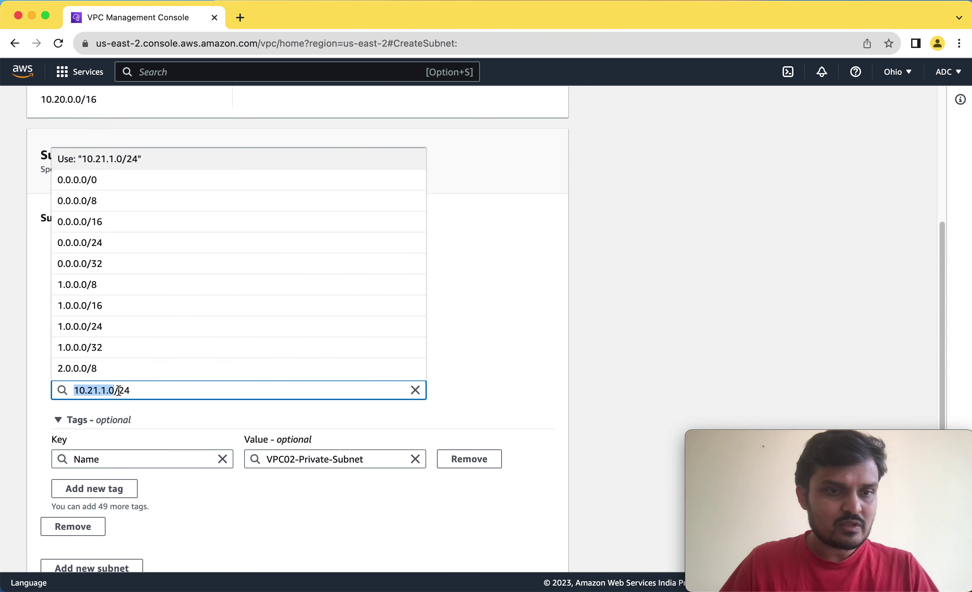
text(10.)
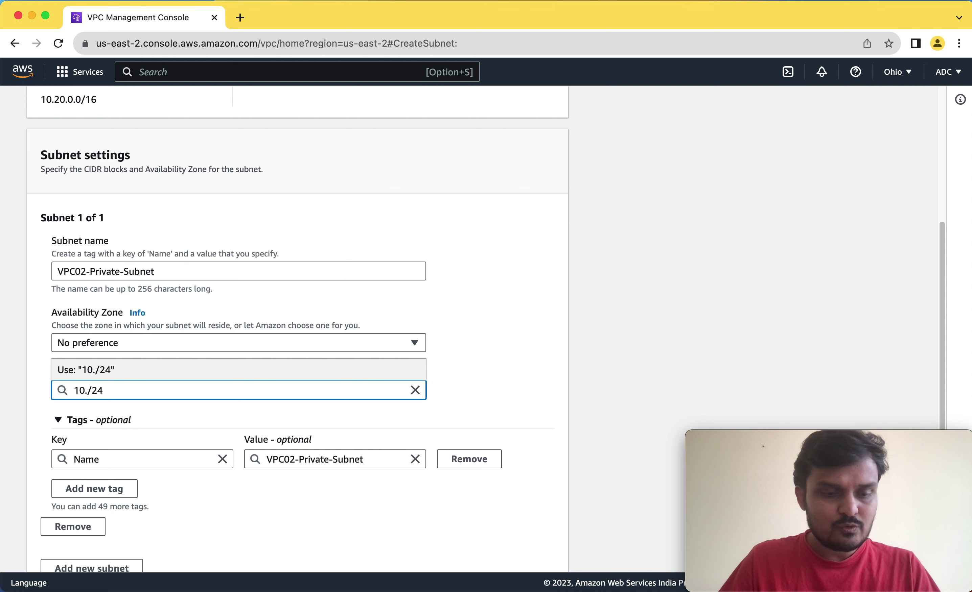
text(20.0.0)
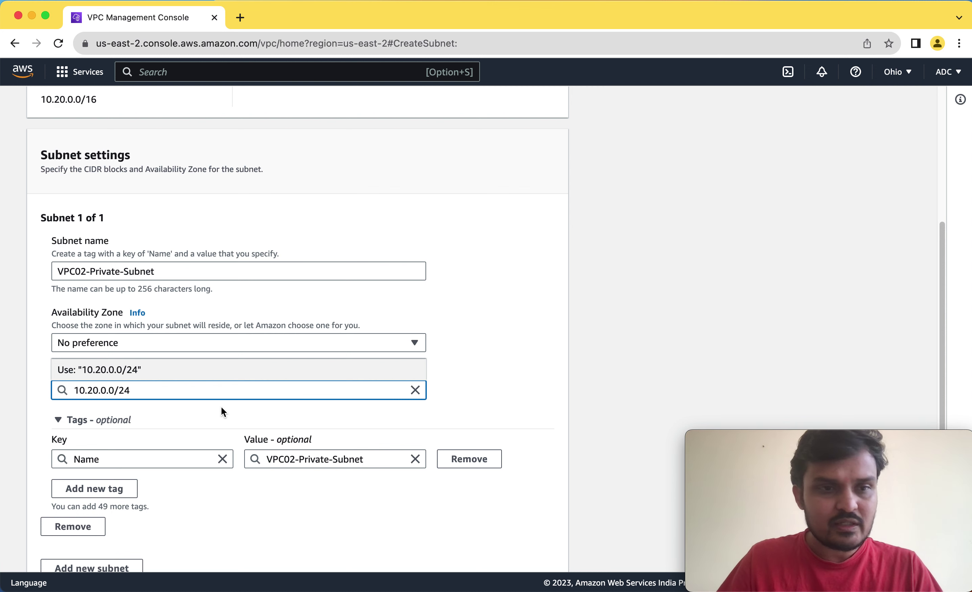
key(BackSpace)
text(1)
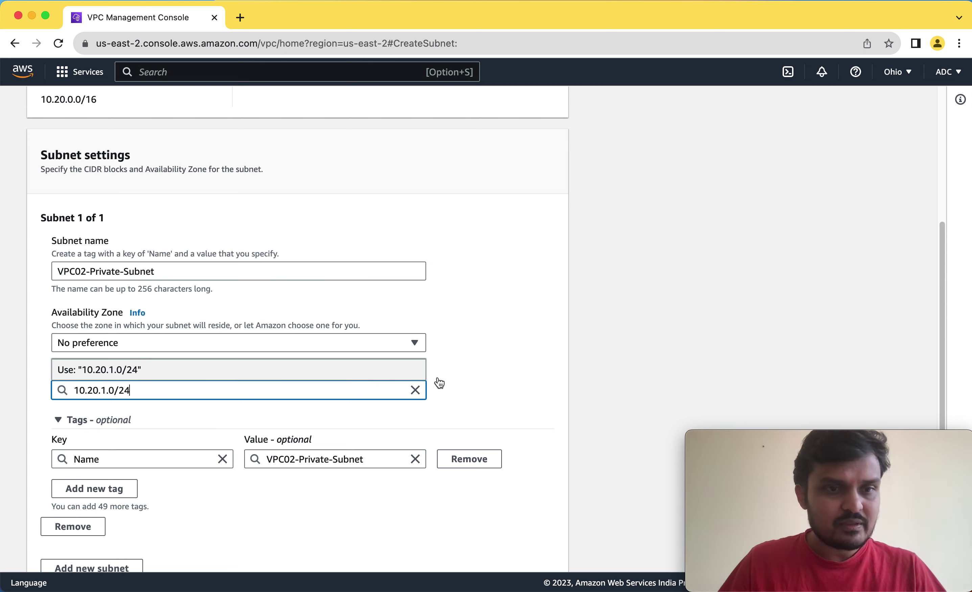
click(577, 368)
scroll(659, 361, down, 3)
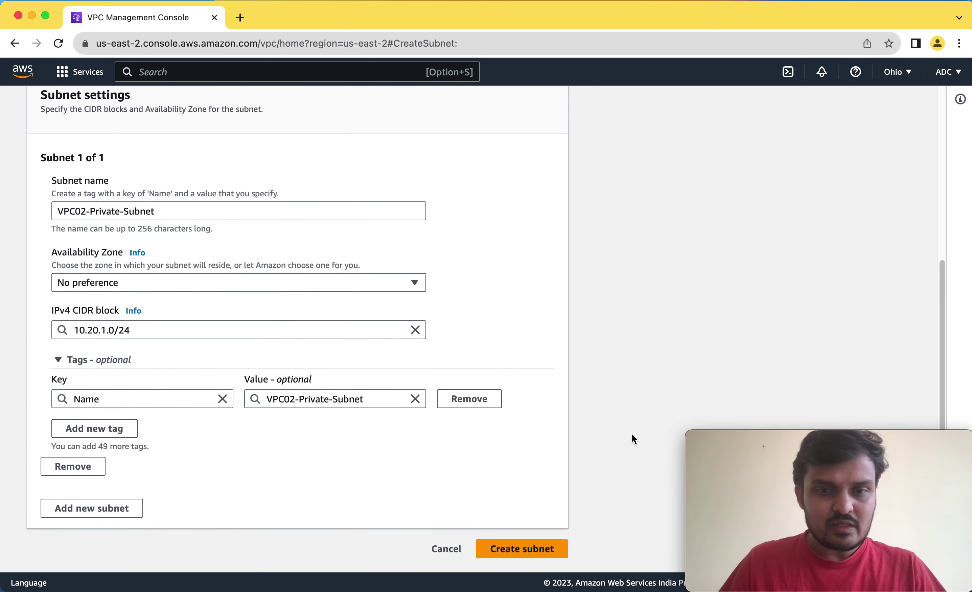
click(520, 559)
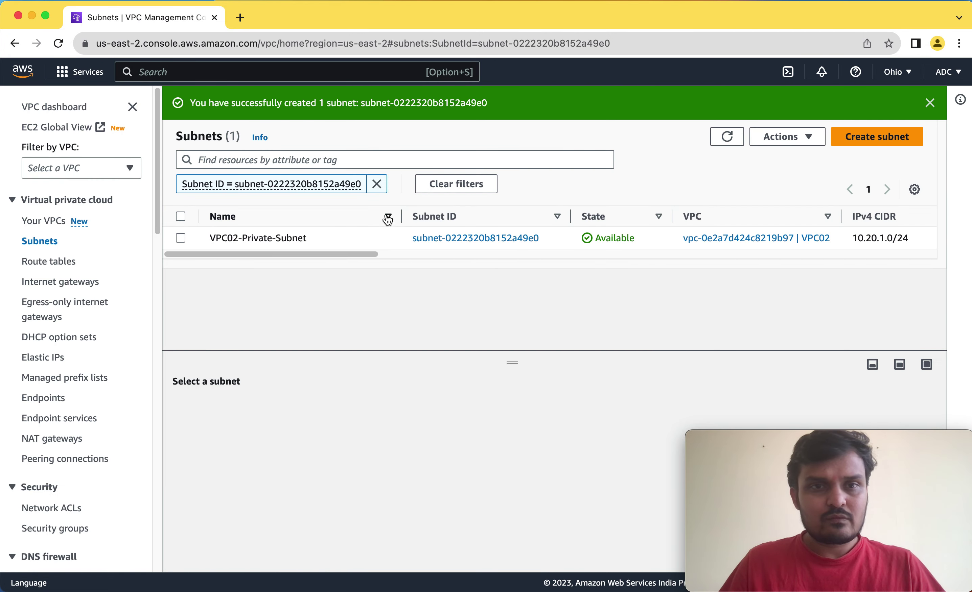
click(377, 184)
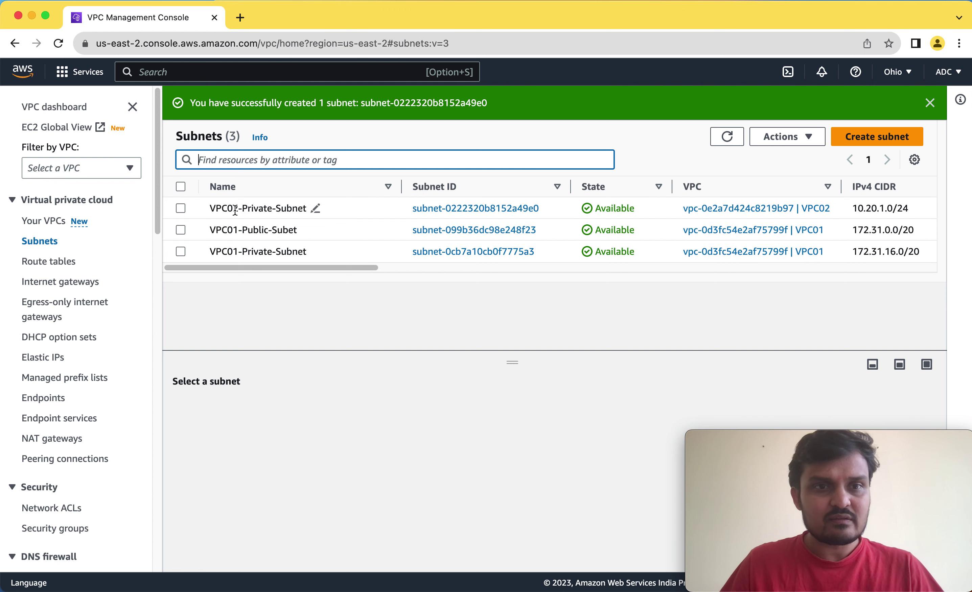
drag(345, 270, 467, 271)
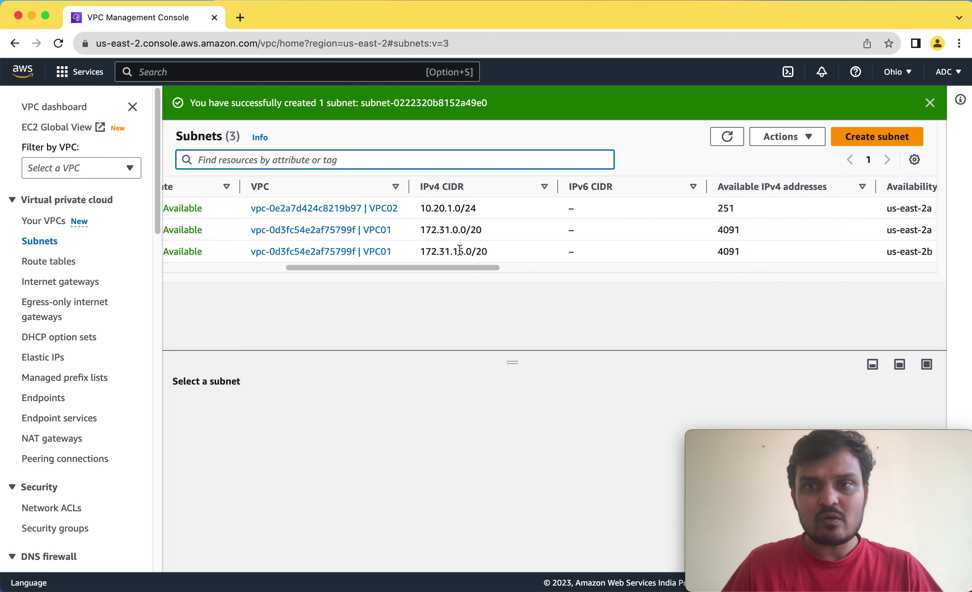
scroll(460, 270, left, 10)
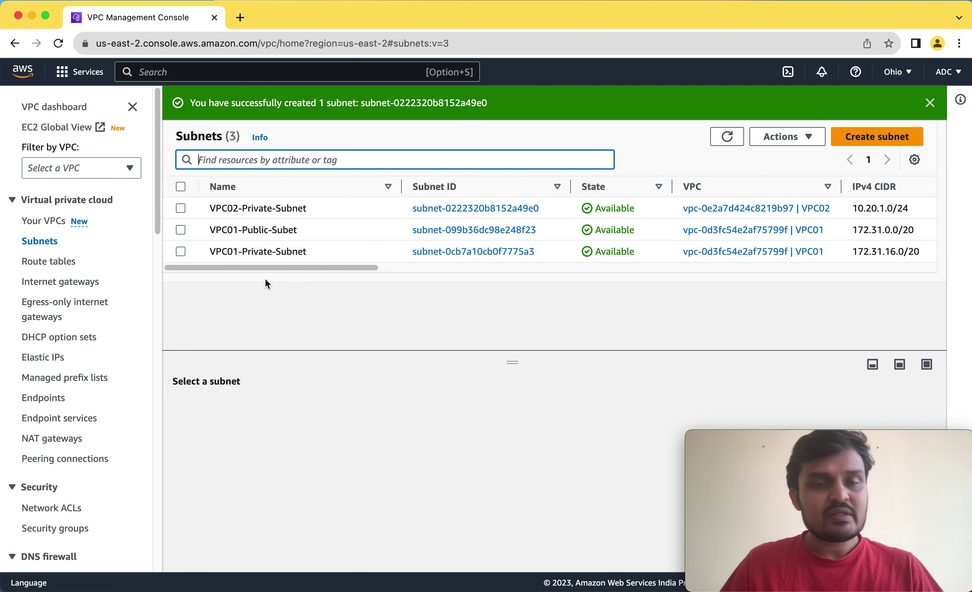
Search the console for EC2 and open the EC2 service dashboard.
click(167, 74)
text(ed)
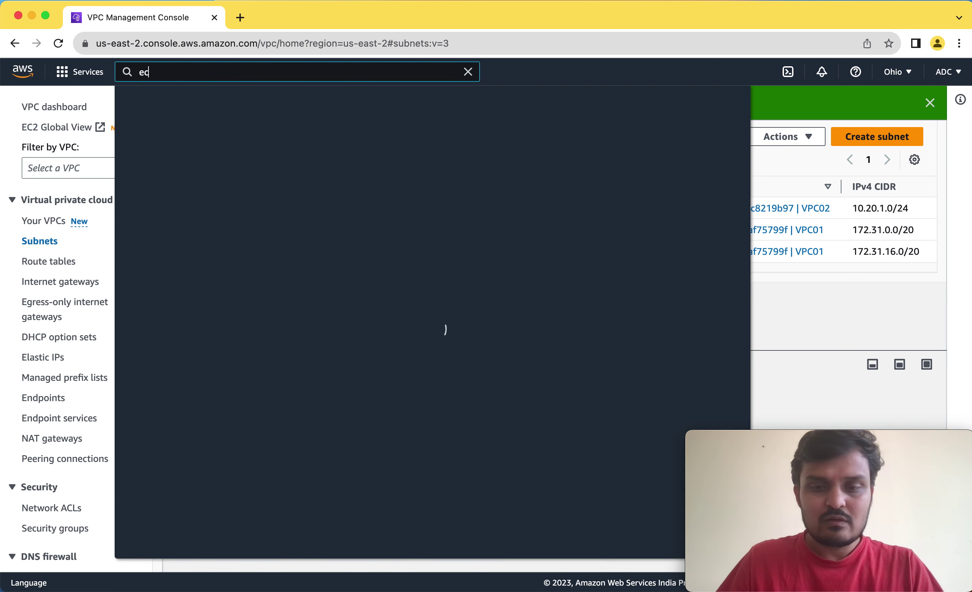
text(2)
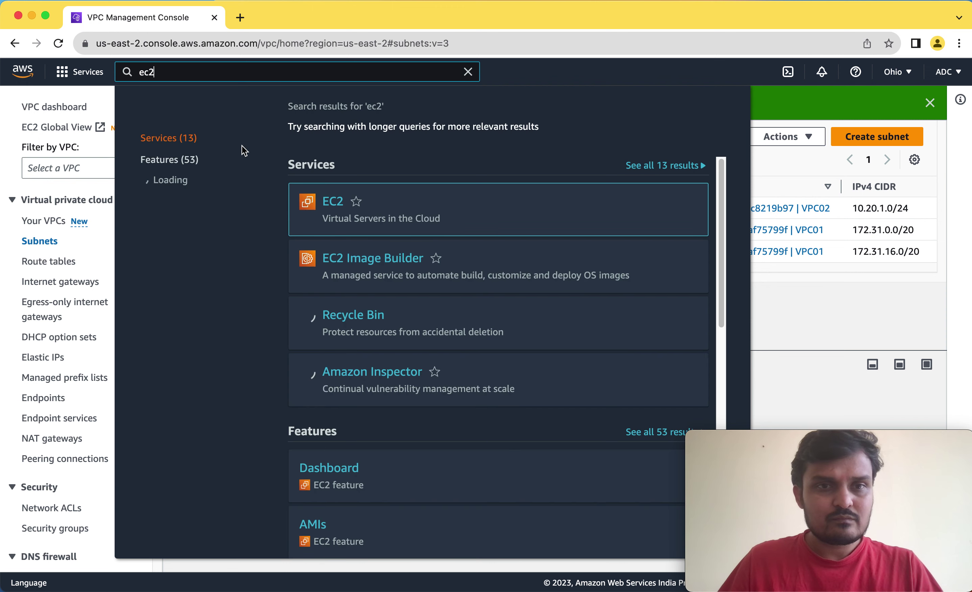
click(345, 197)
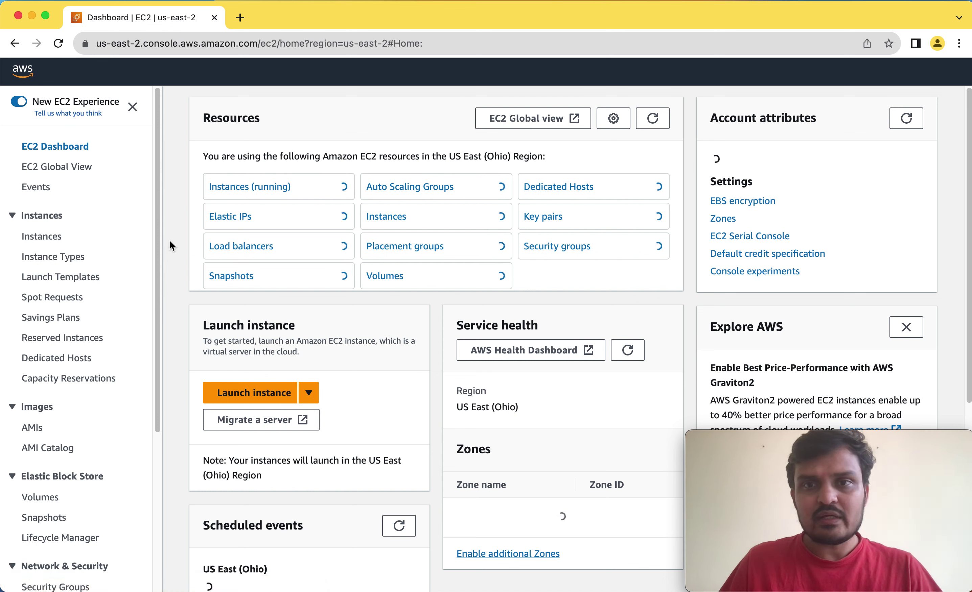
Go to the EC2 Instances list and start launching a new instance.
click(53, 241)
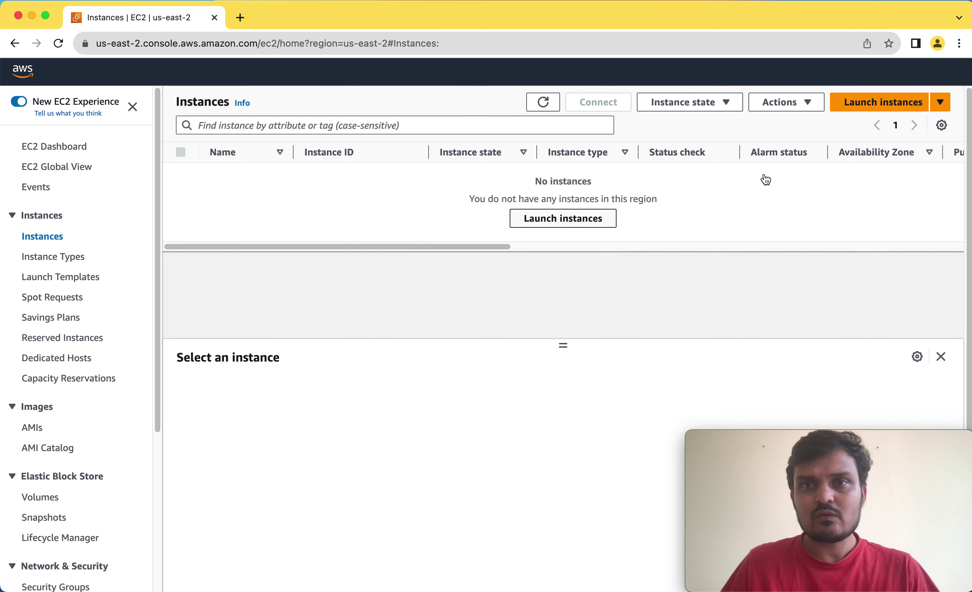
click(876, 104)
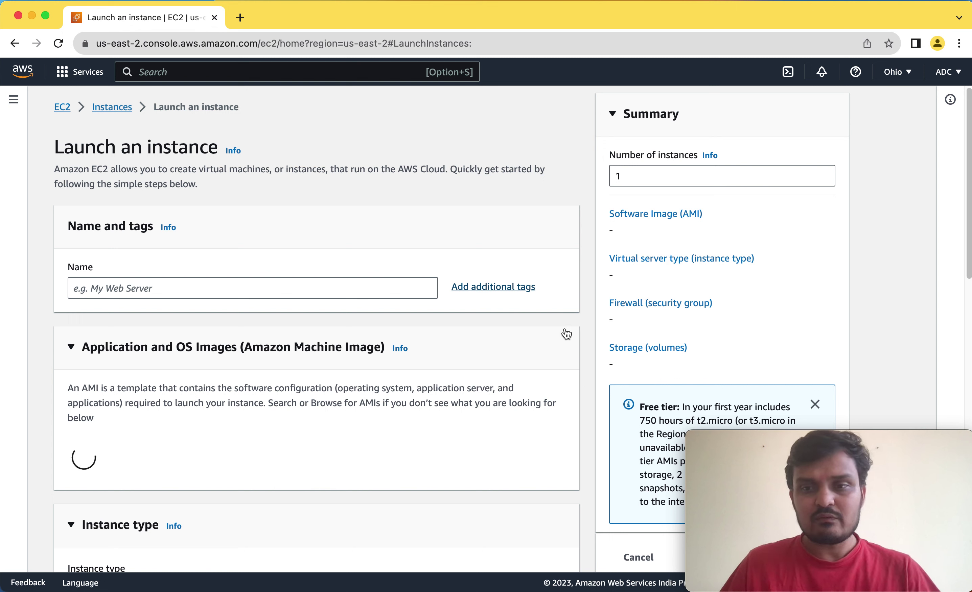
Name the new instance VM01 and move down to the AMI section.
click(258, 289)
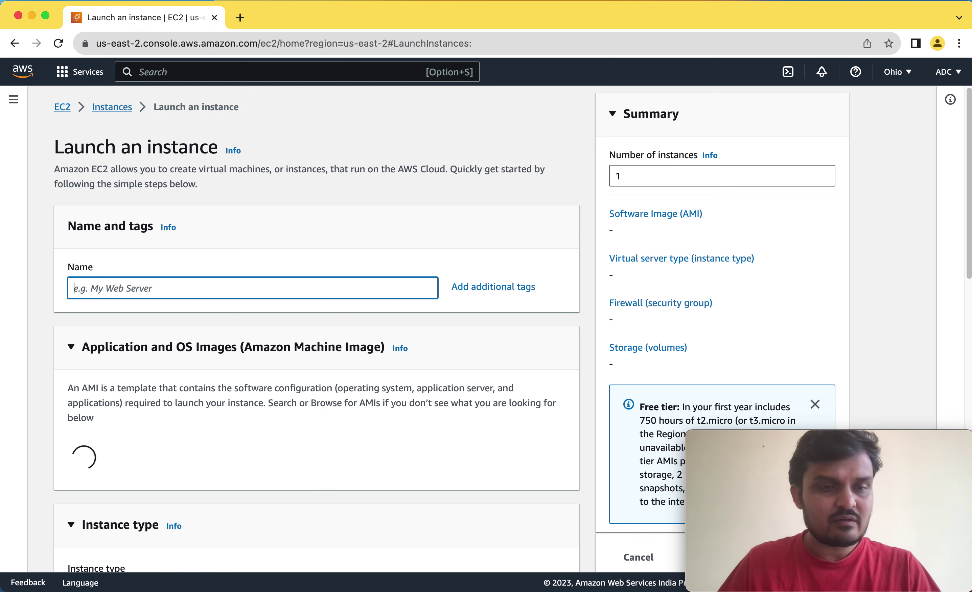
text(V)
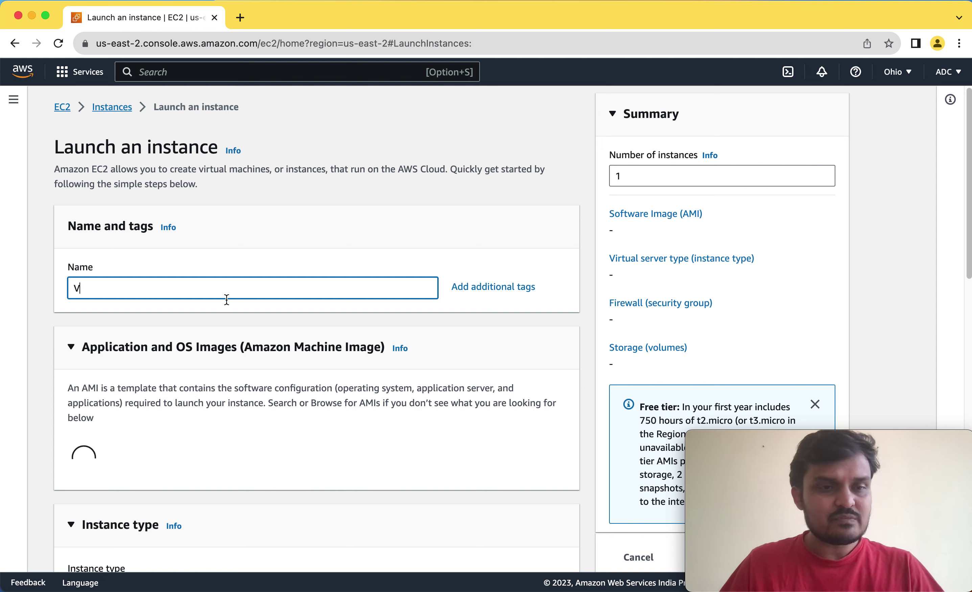
text(M01)
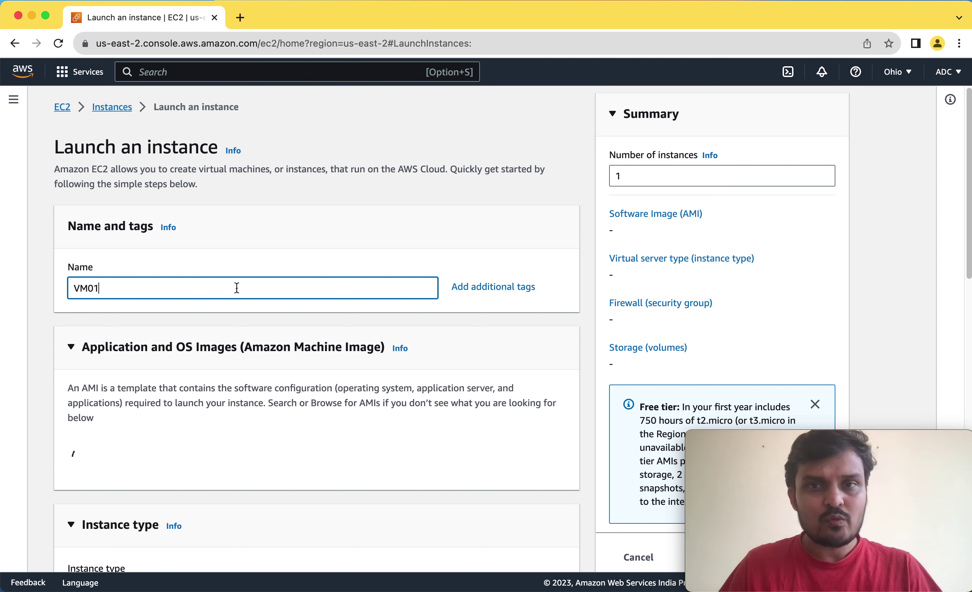
double_click(82, 288)
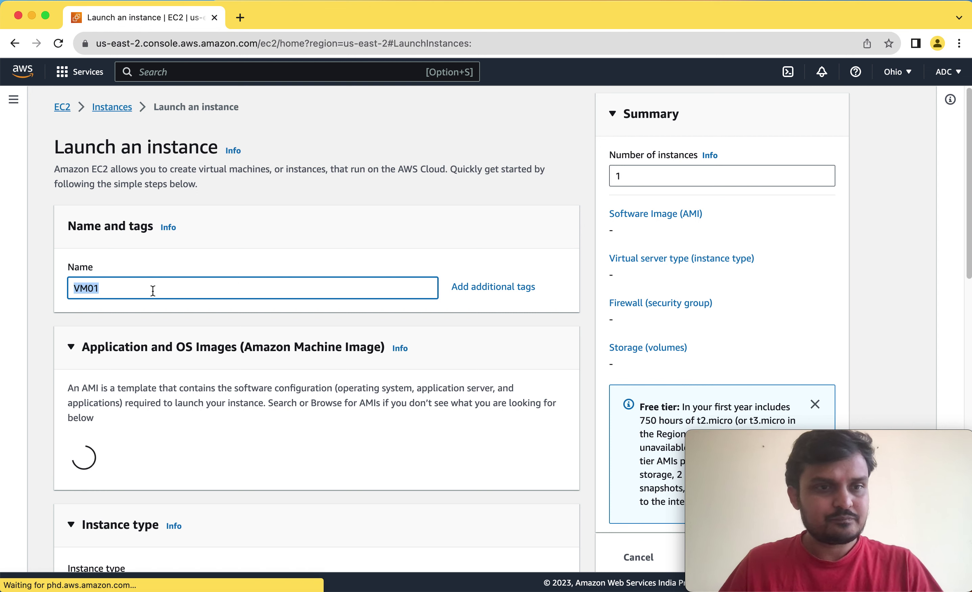
click(586, 309)
scroll(586, 309, down, 4)
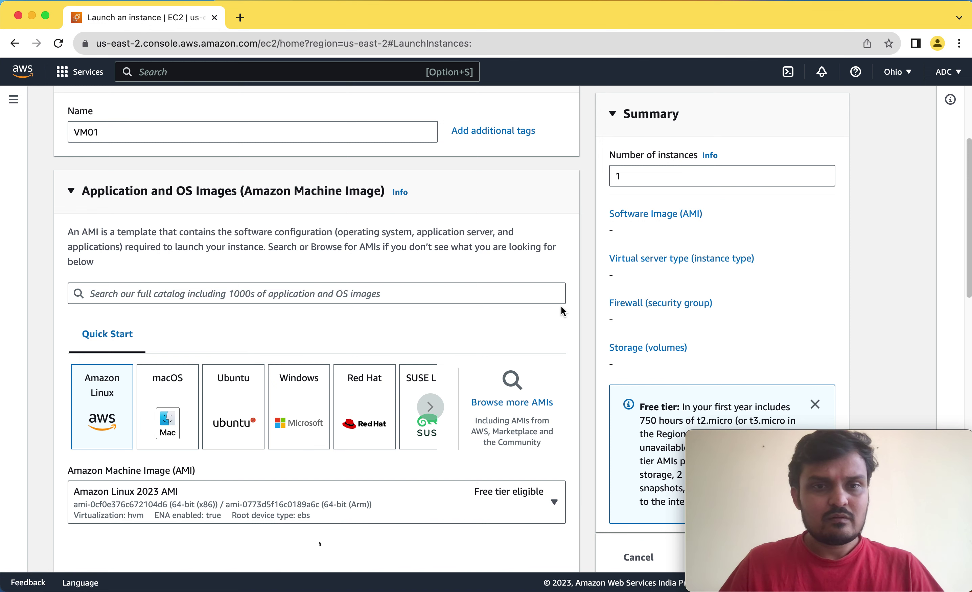
scroll(586, 307, down, 3)
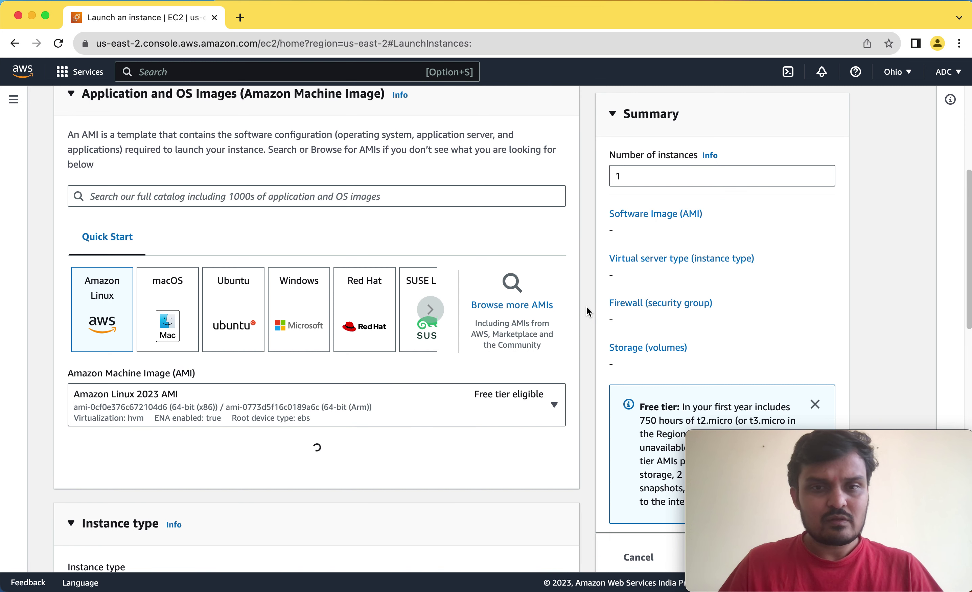
scroll(587, 311, down, 2)
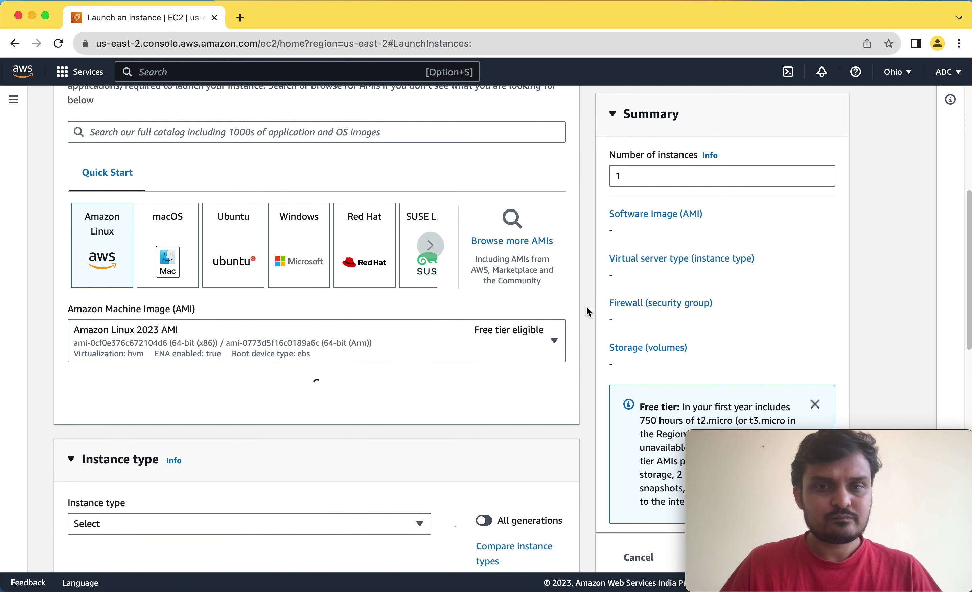
scroll(587, 311, down, 2)
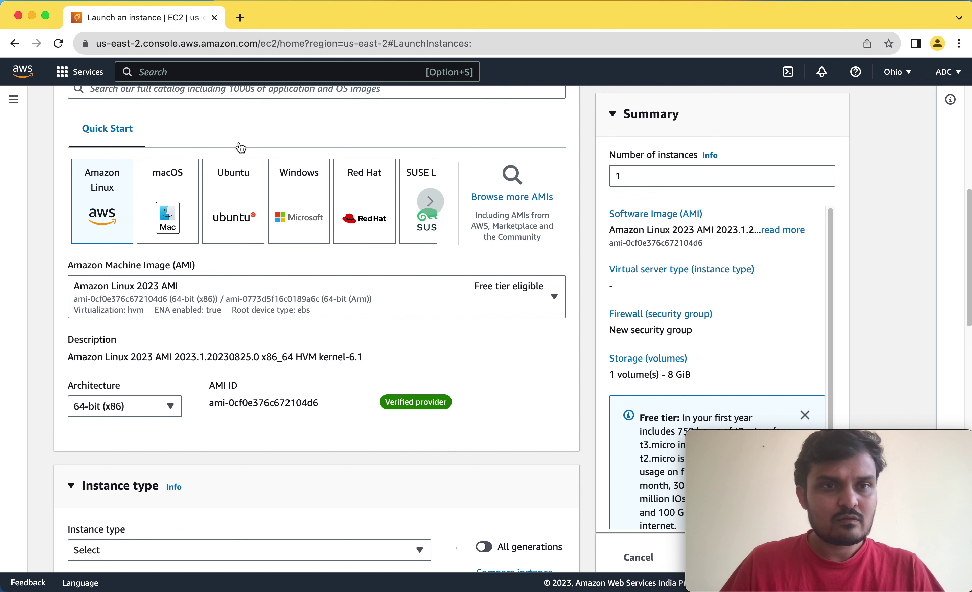
Choose the Ubuntu Server 22.04 LTS image and the t2.micro instance type.
click(240, 211)
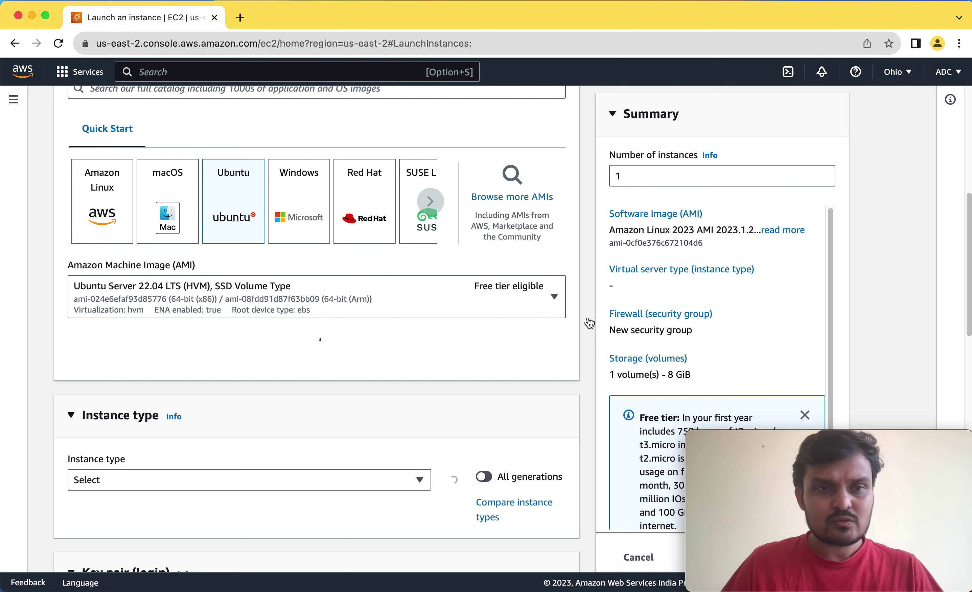
scroll(589, 323, down, 5)
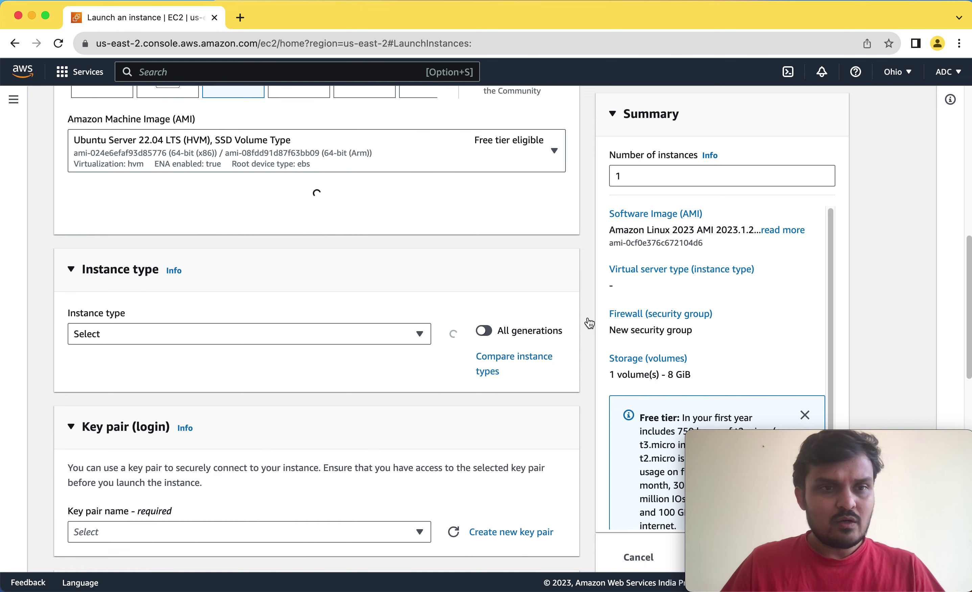
scroll(589, 323, down, 2)
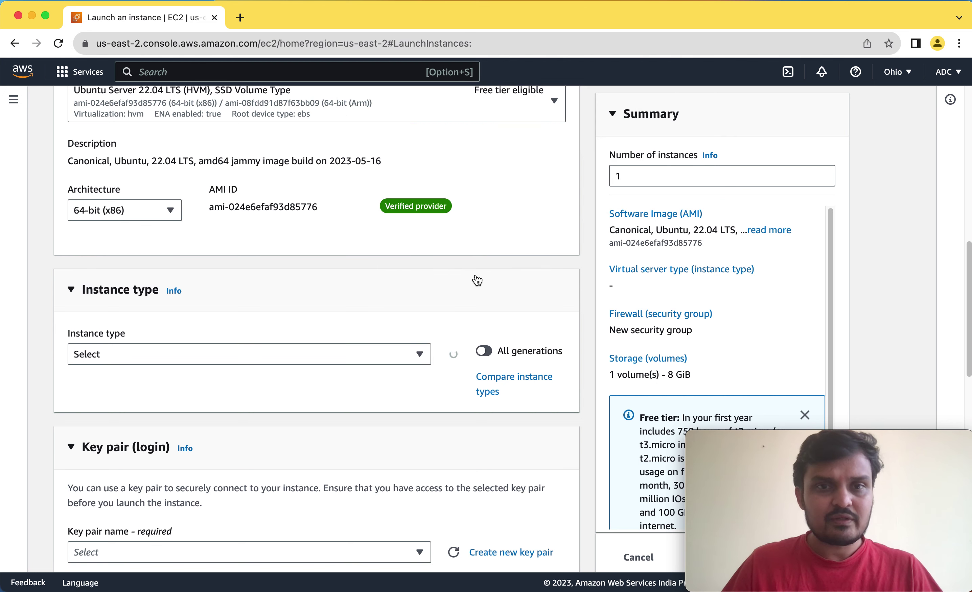
scroll(586, 281, up, 2)
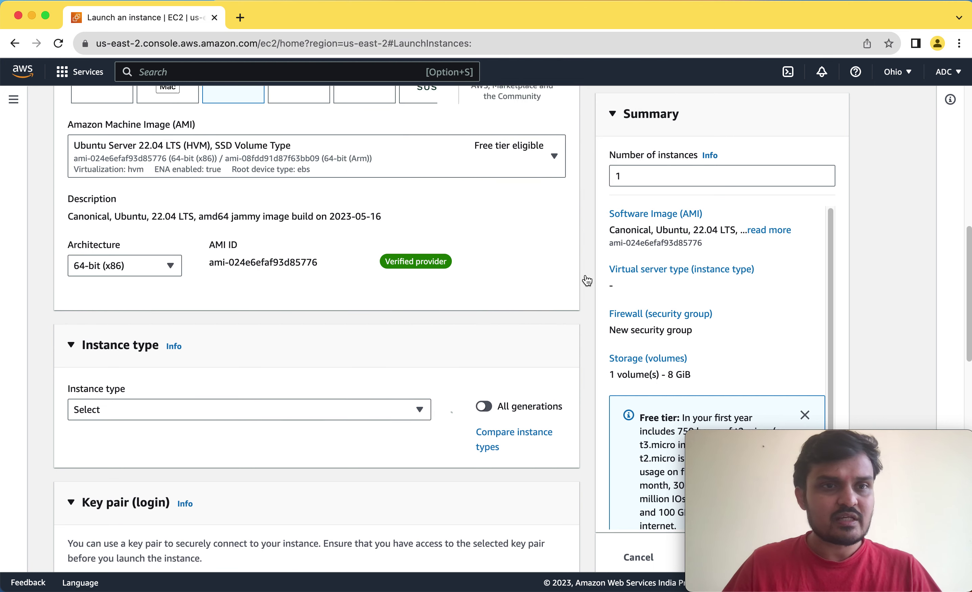
scroll(586, 278, up, 1)
scroll(586, 275, down, 3)
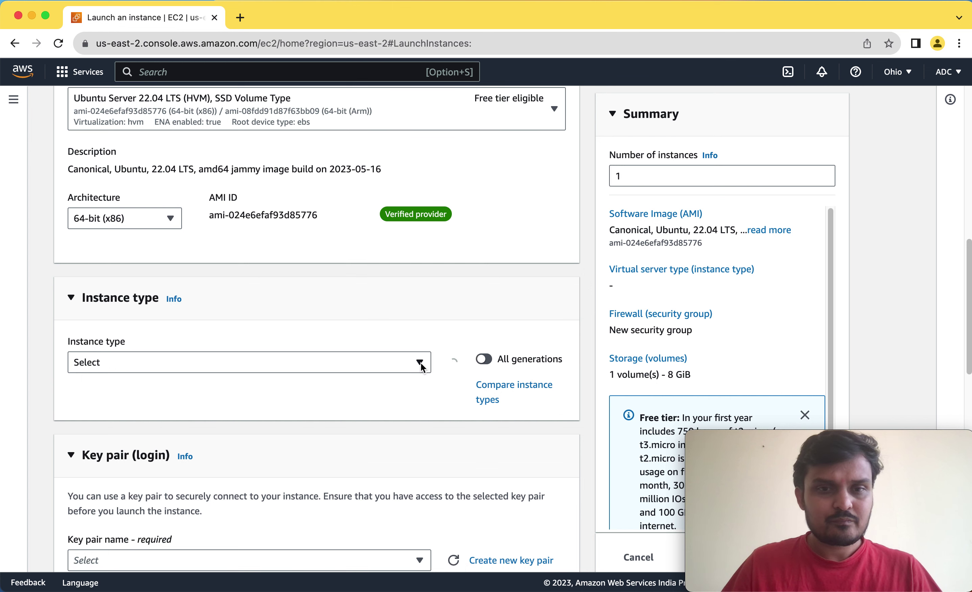
click(420, 363)
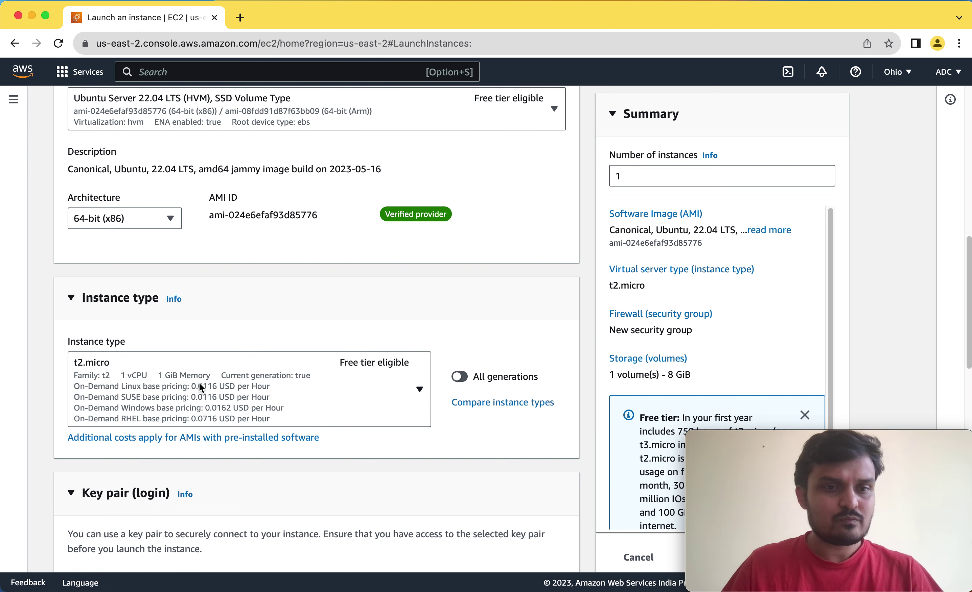
scroll(581, 358, down, 5)
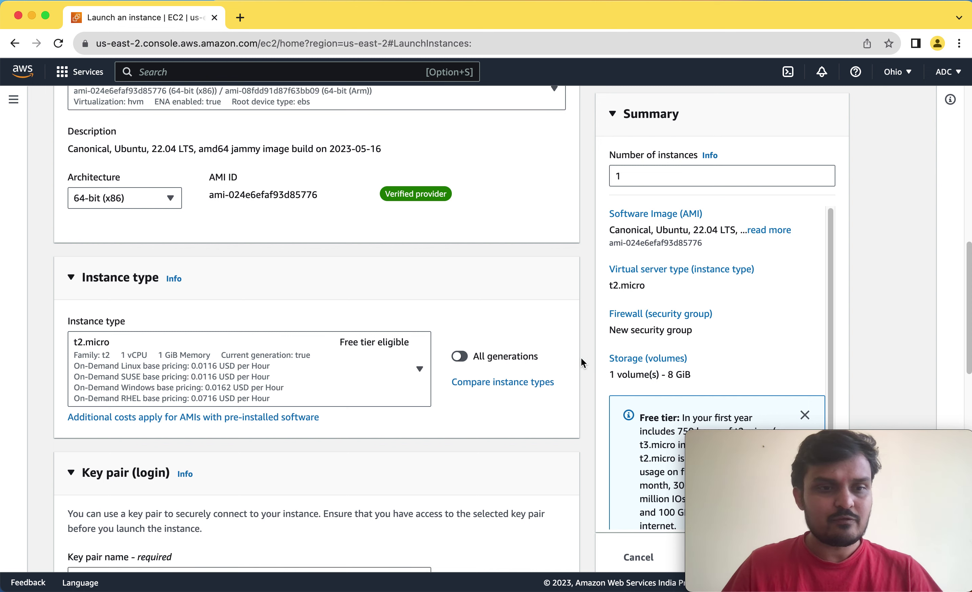
Create and download an RSA .pem key pair named VPC-LAB for the instance.
click(402, 408)
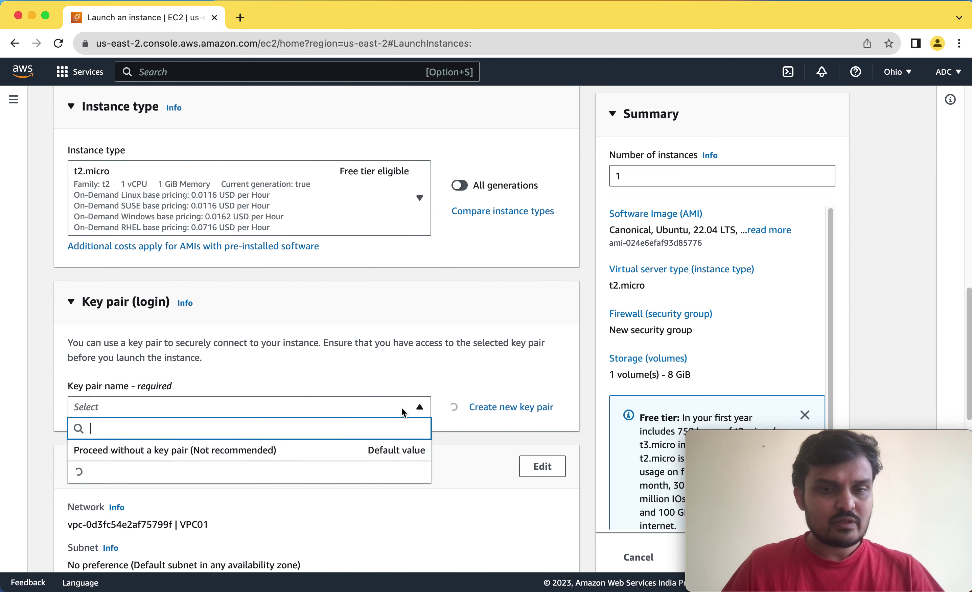
click(527, 388)
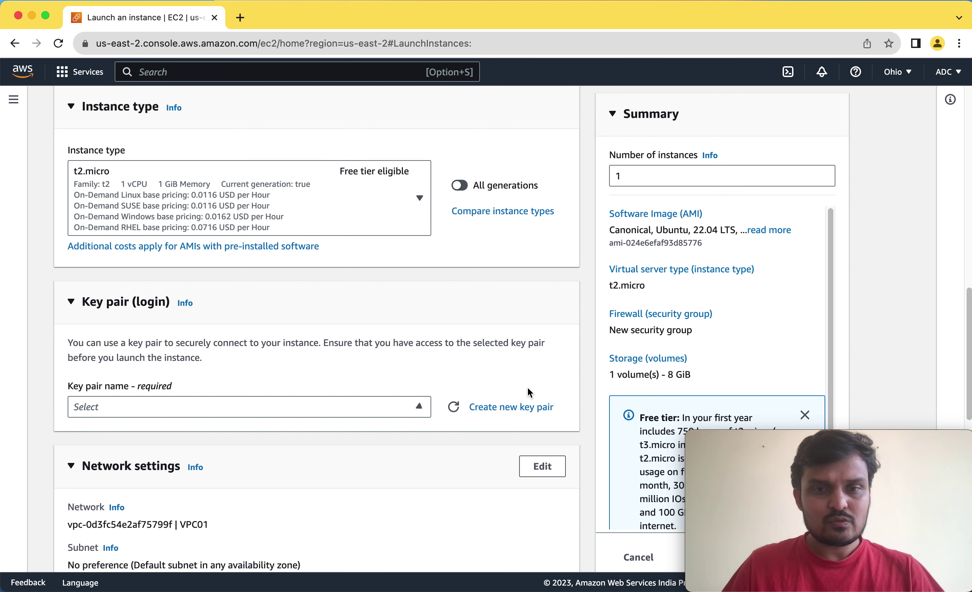
click(514, 408)
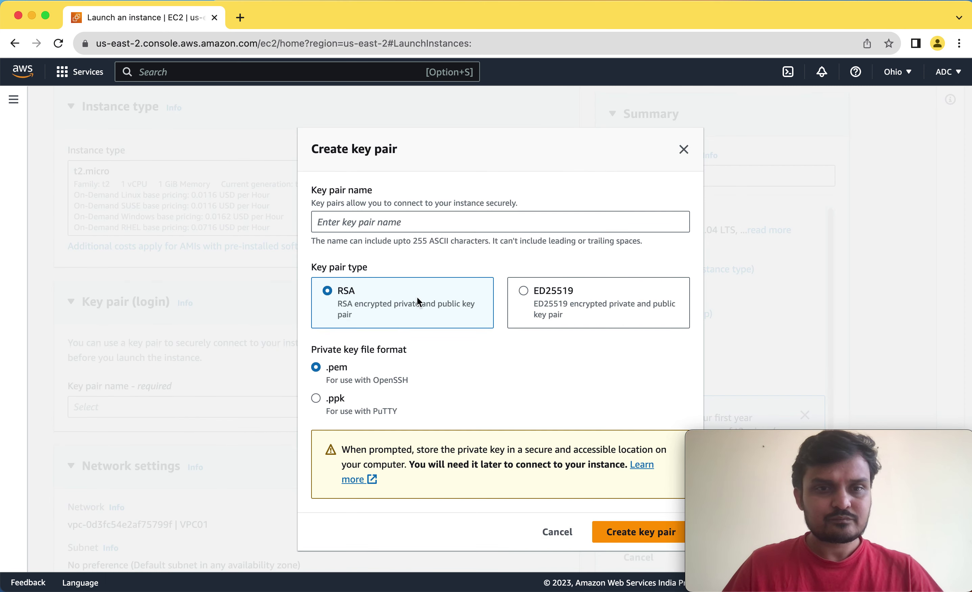
click(413, 223)
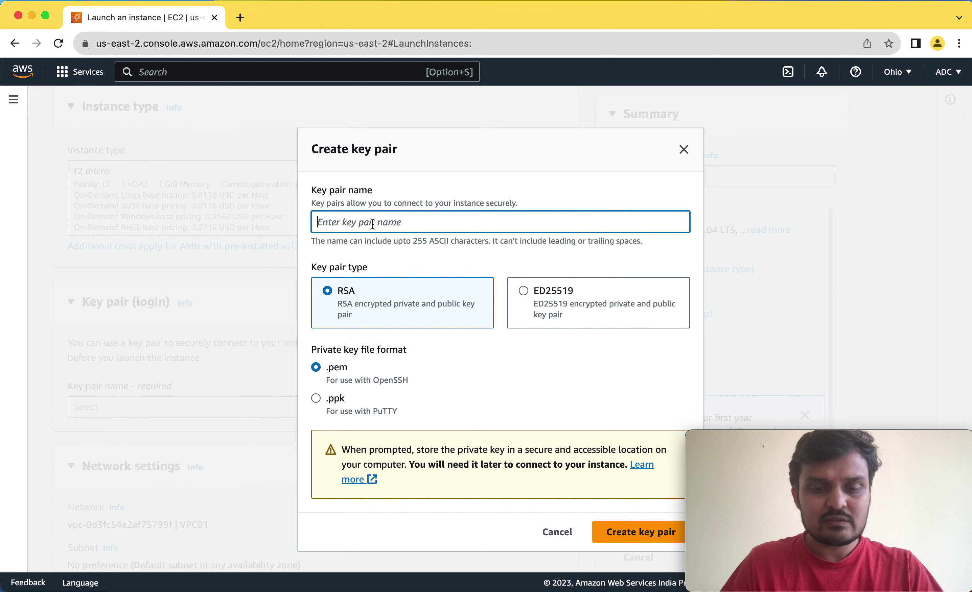
text(V)
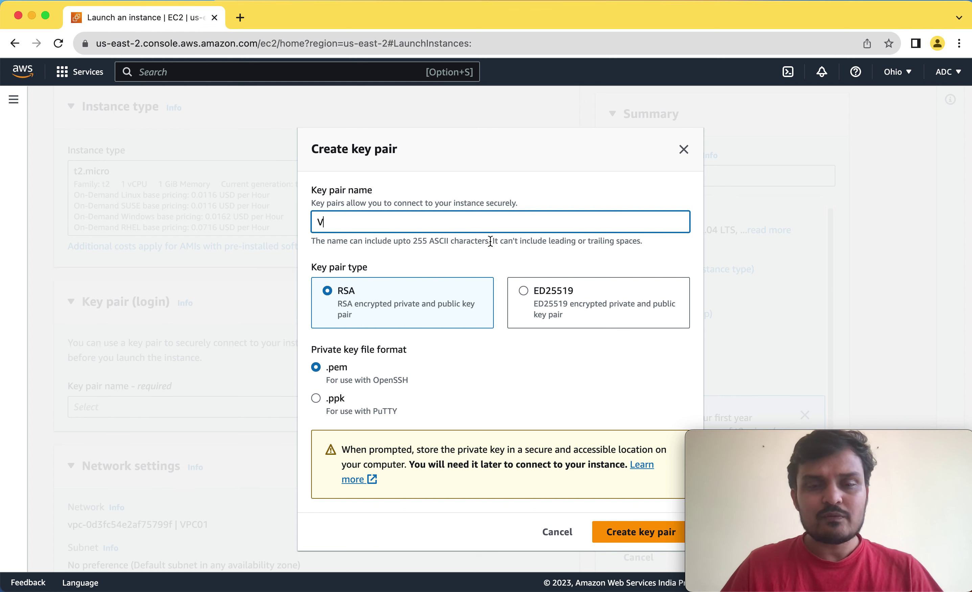
text(PC-LAB)
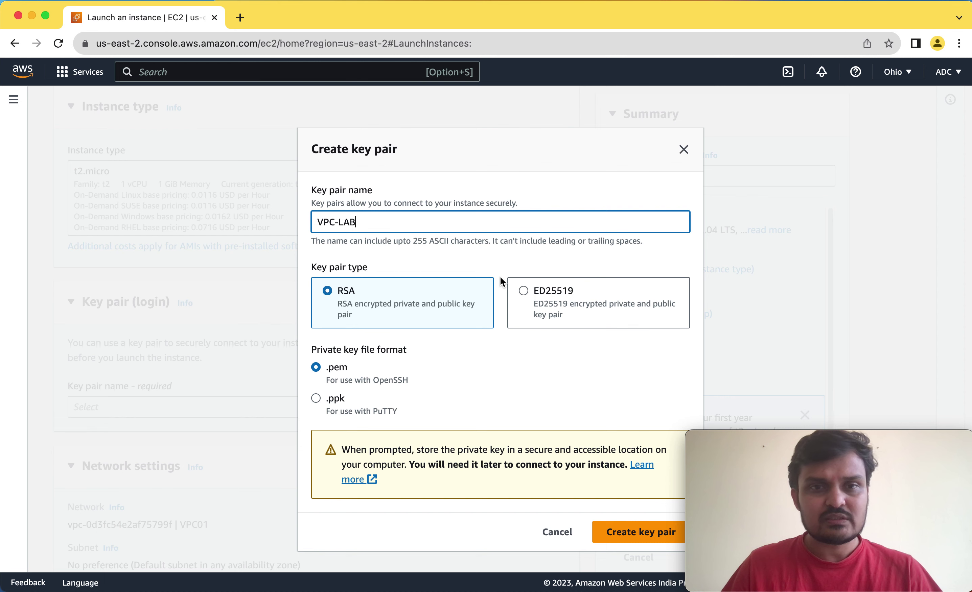
click(625, 533)
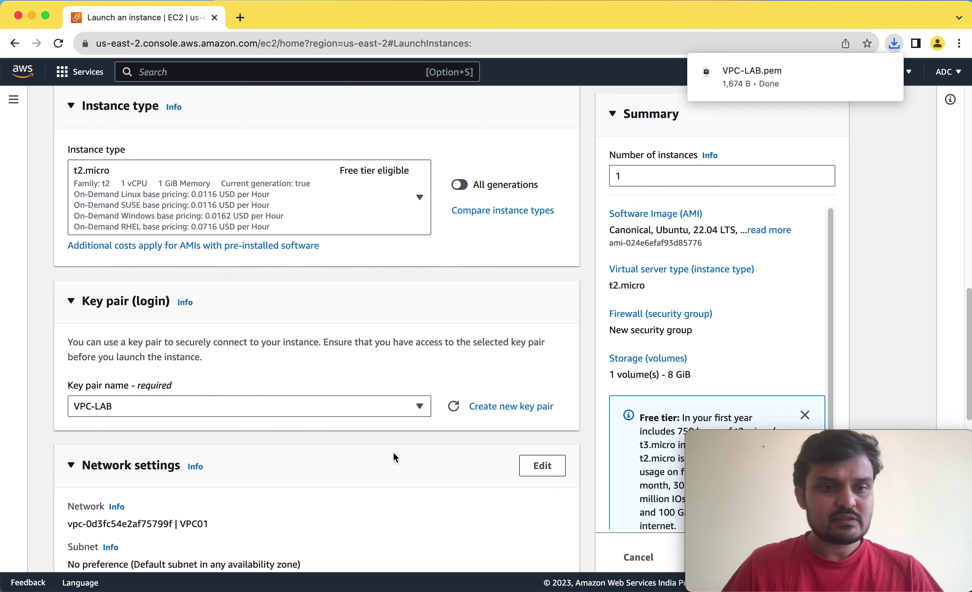
scroll(393, 453, down, 5)
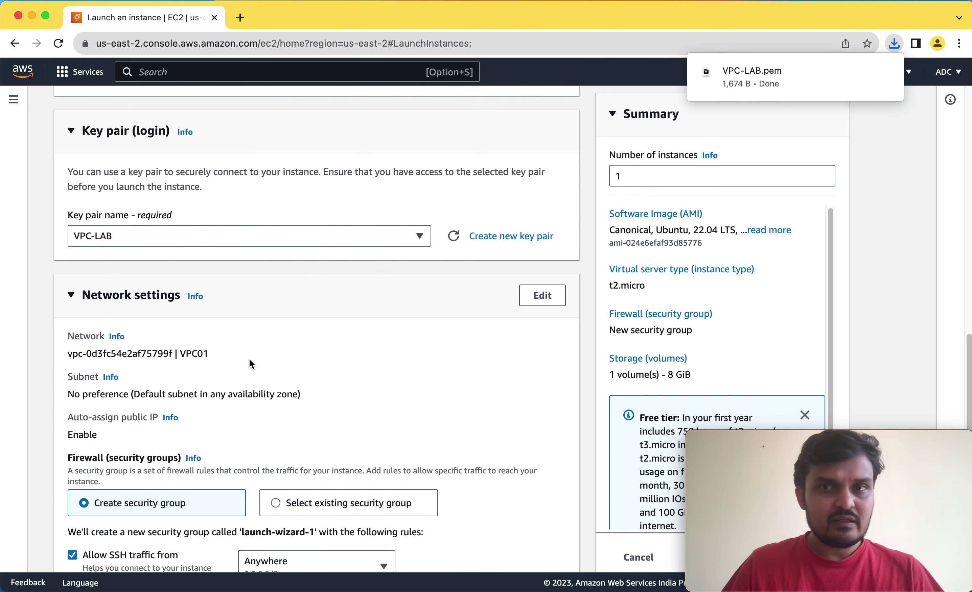
Edit network settings to keep VPC01 and select the VPC01-Public-Subet subnet.
scroll(306, 361, down, 2)
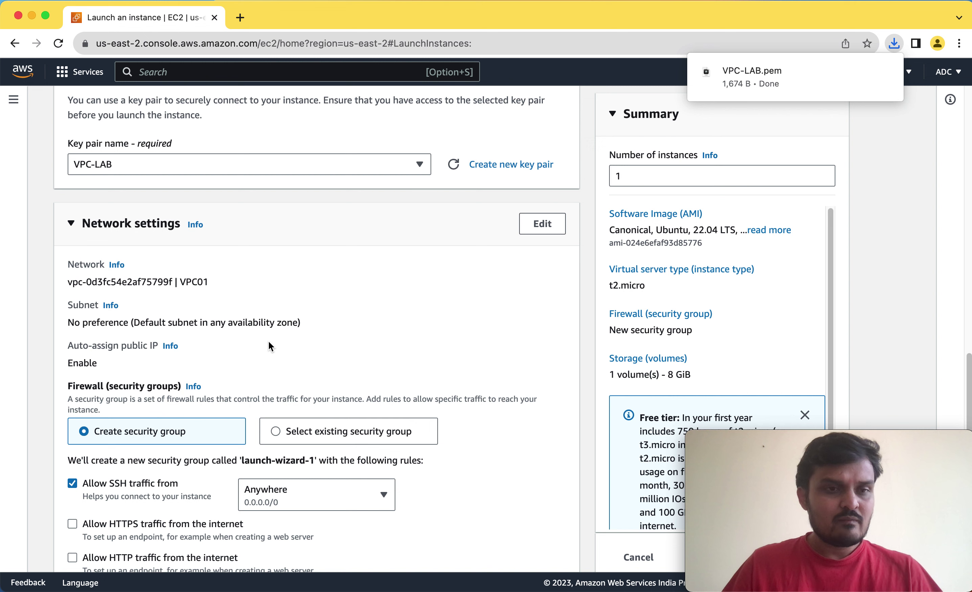
scroll(269, 342, down, 2)
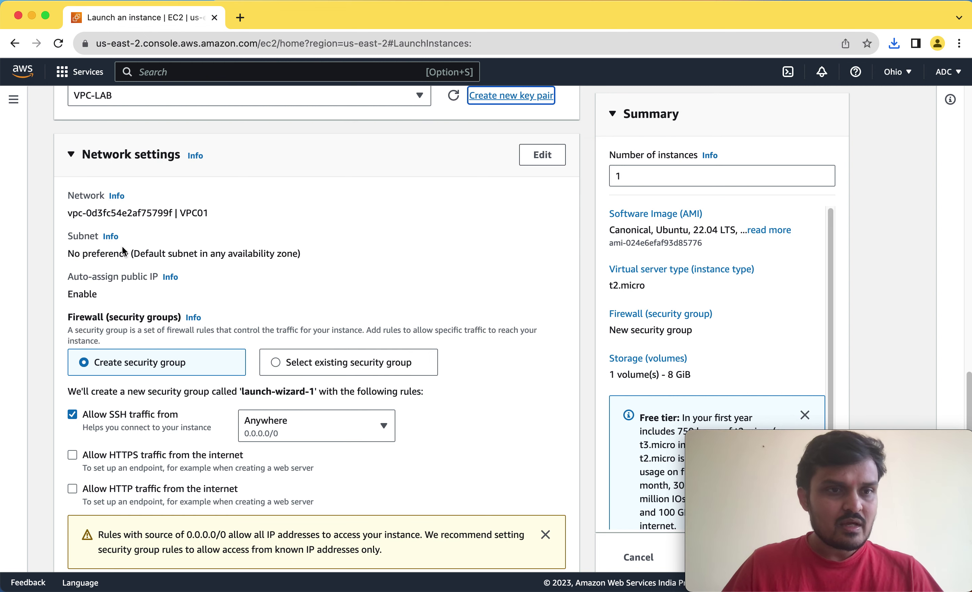
click(542, 163)
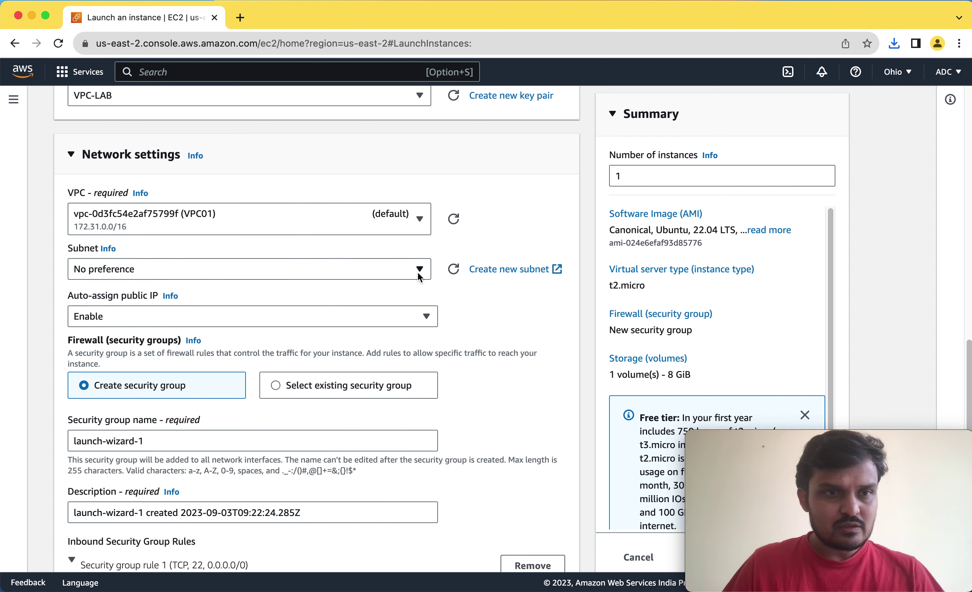
click(390, 220)
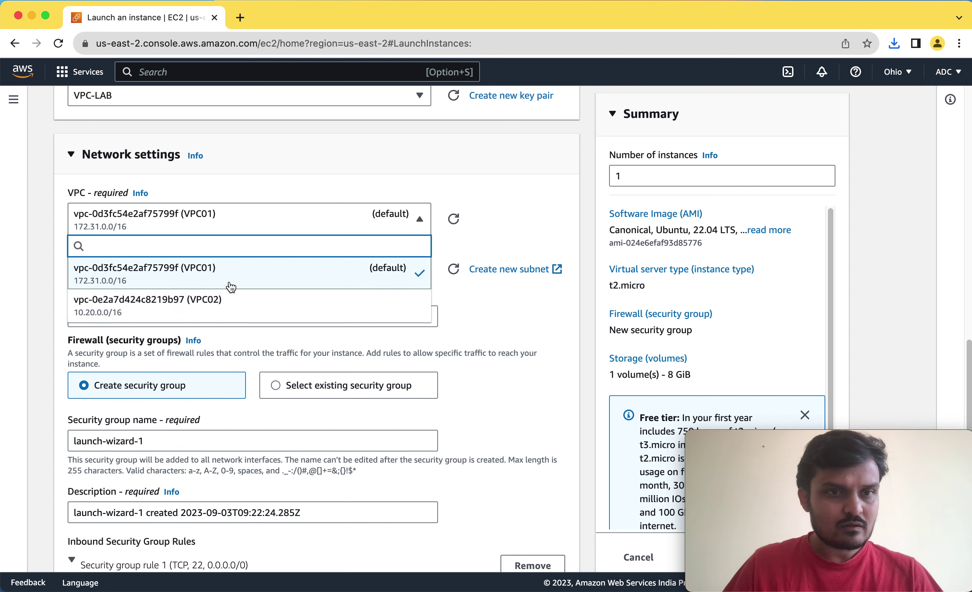
click(479, 342)
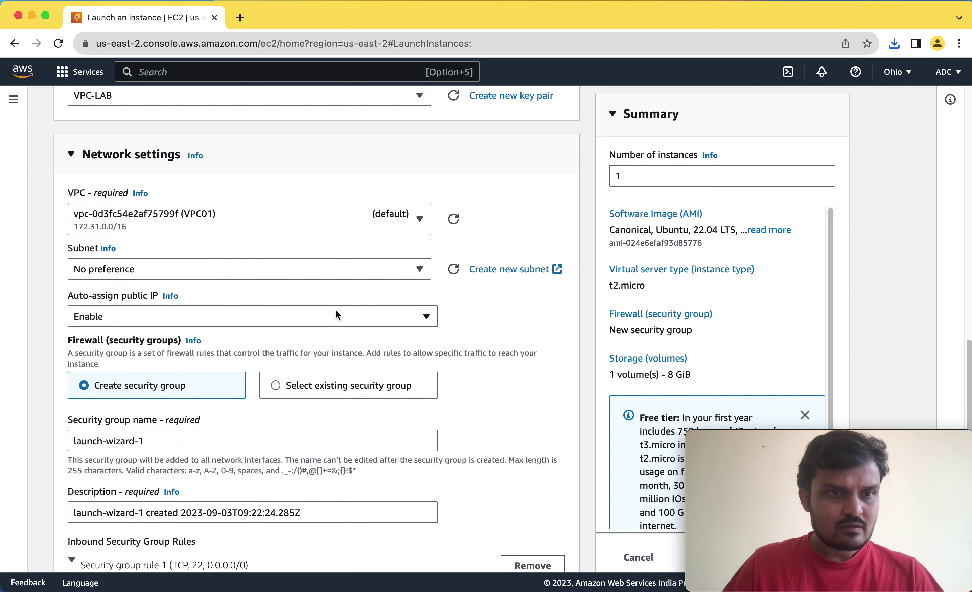
click(397, 276)
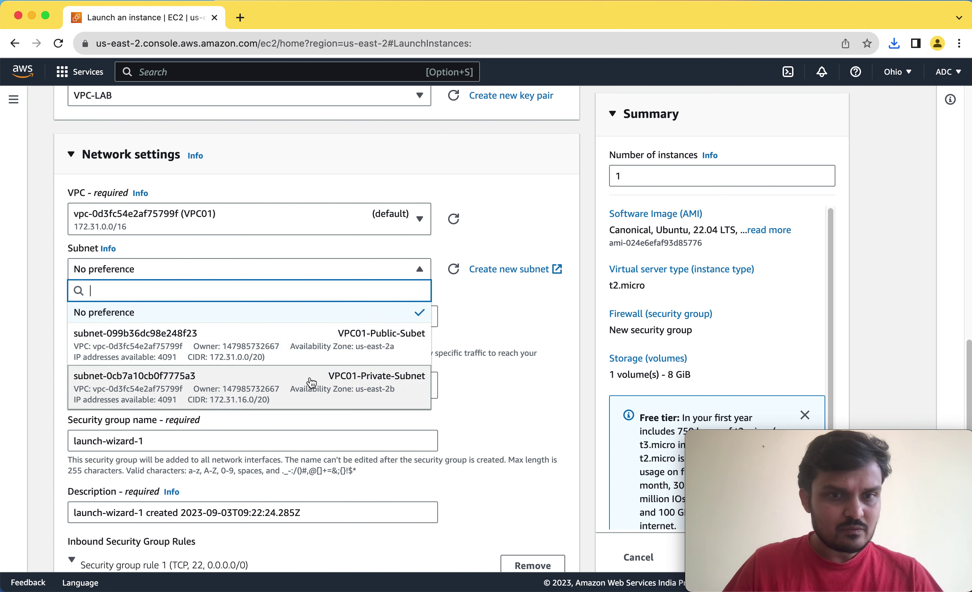
click(366, 339)
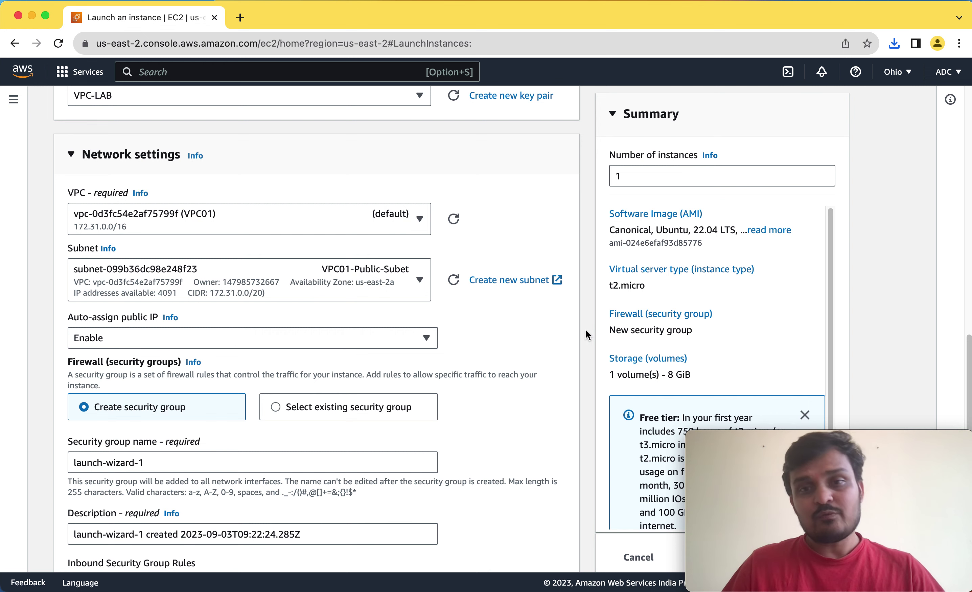
scroll(585, 330, down, 3)
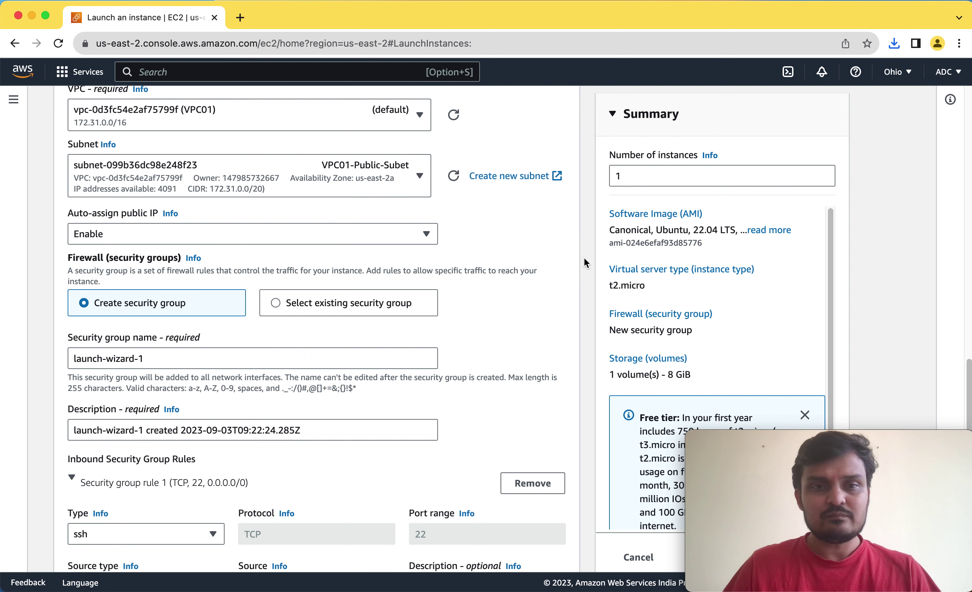
scroll(584, 259, down, 3)
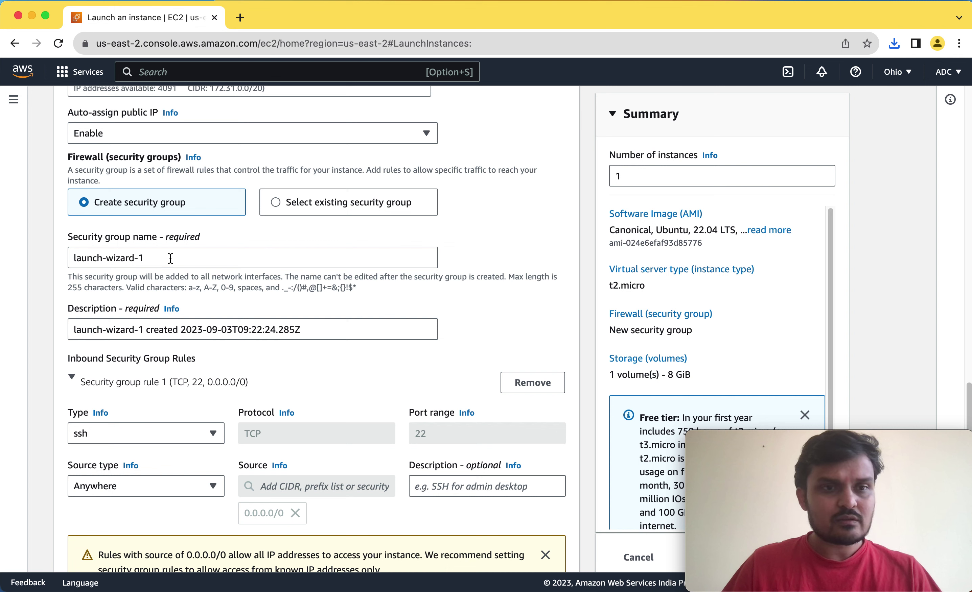
Rename the new security group to Public-SG.
drag(170, 258, 20, 259)
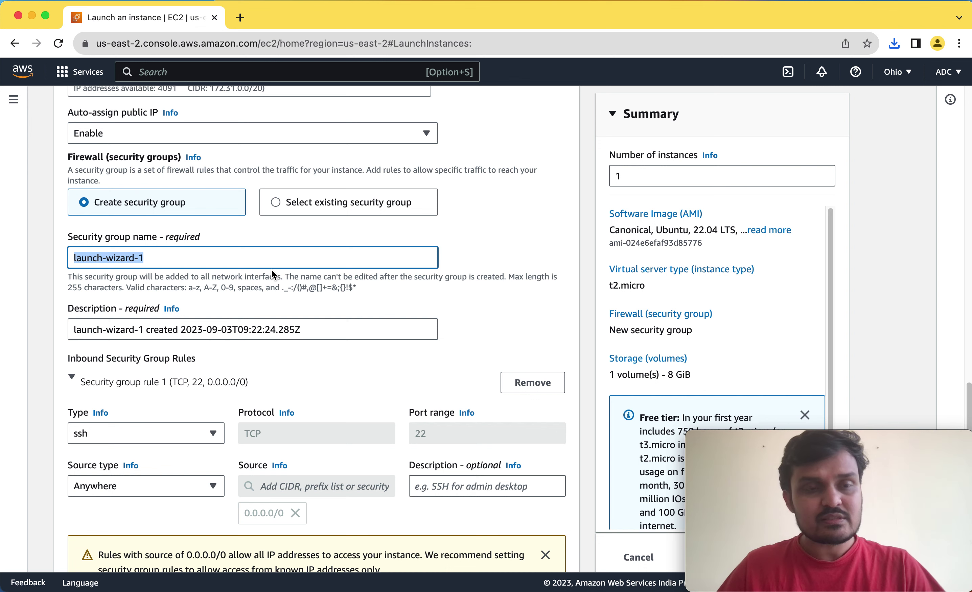
text(P)
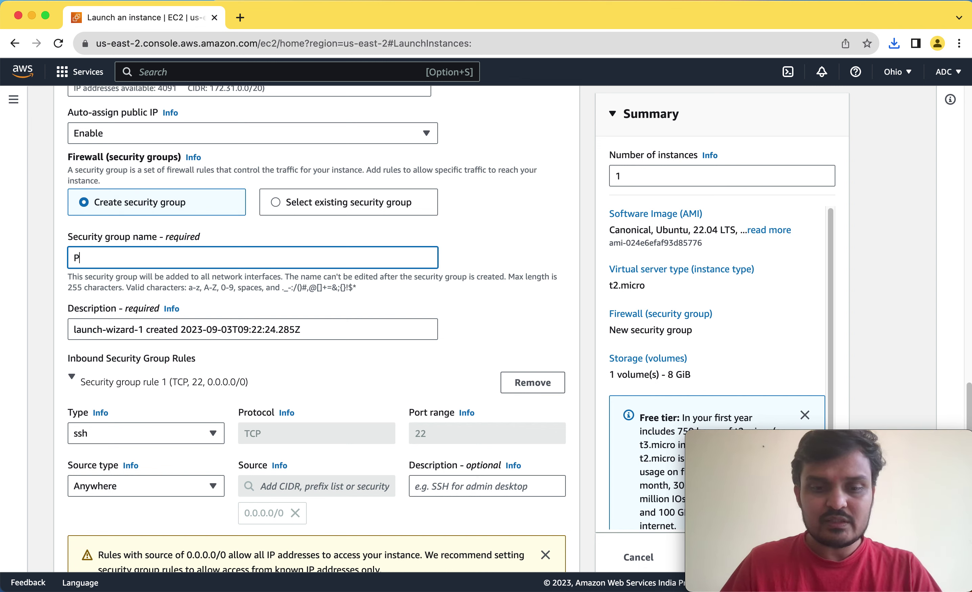
text(ub)
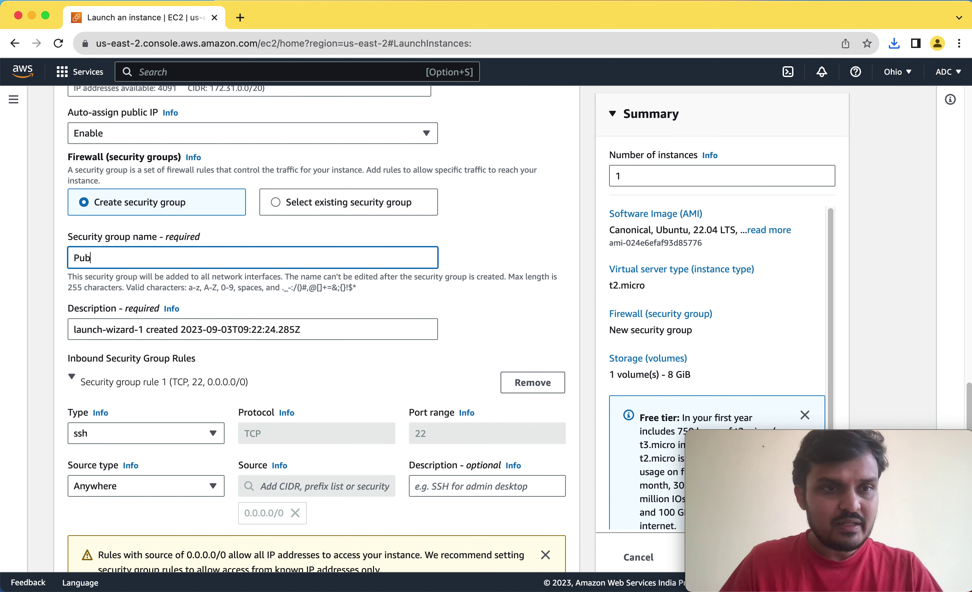
text(licg)
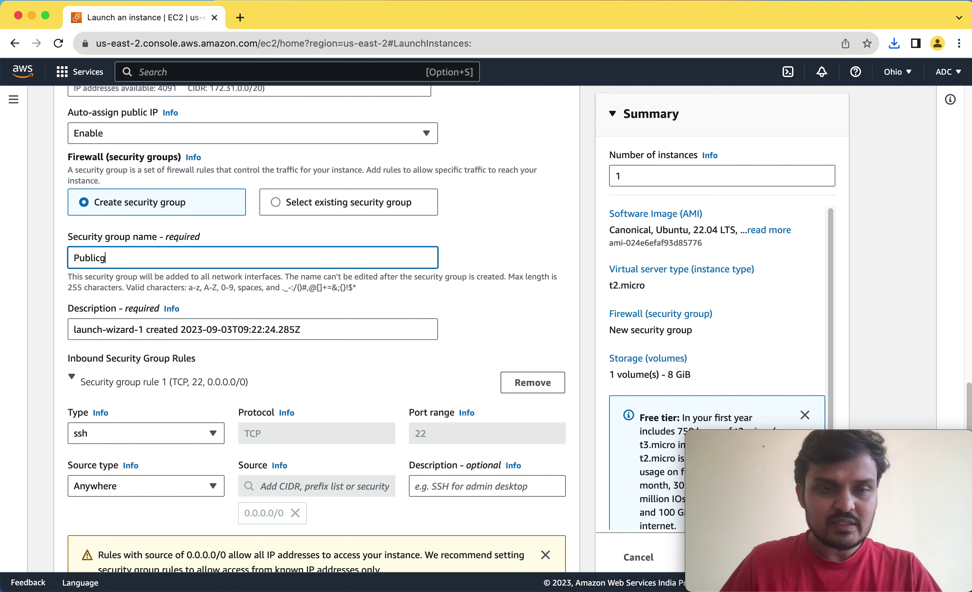
key(BackSpace)
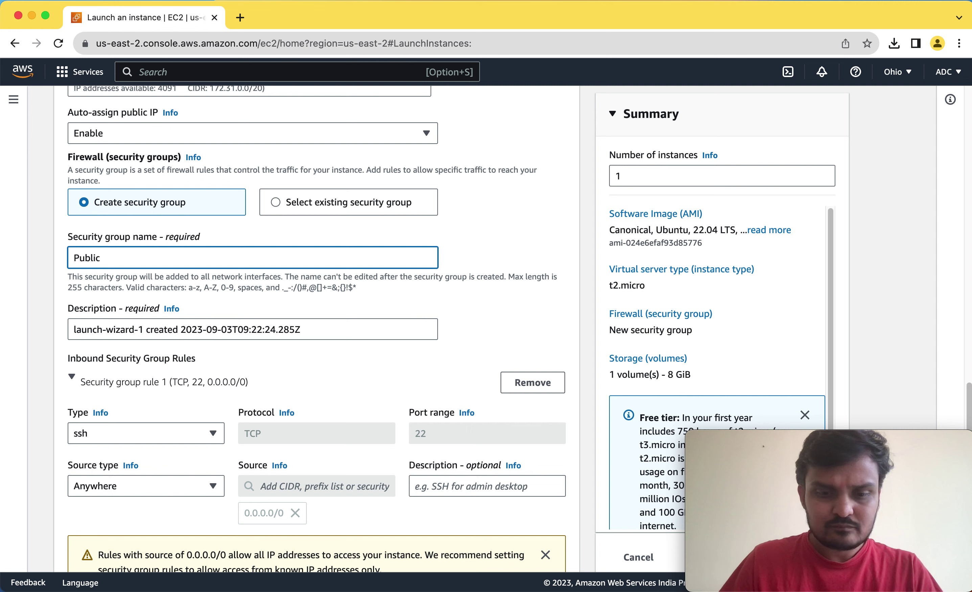
text(-SG)
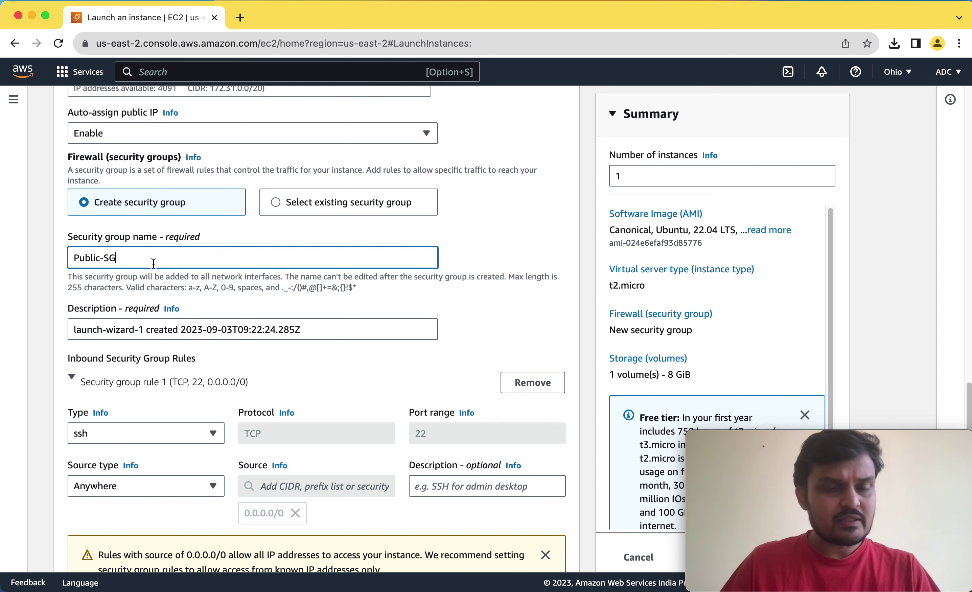
scroll(343, 280, down, 2)
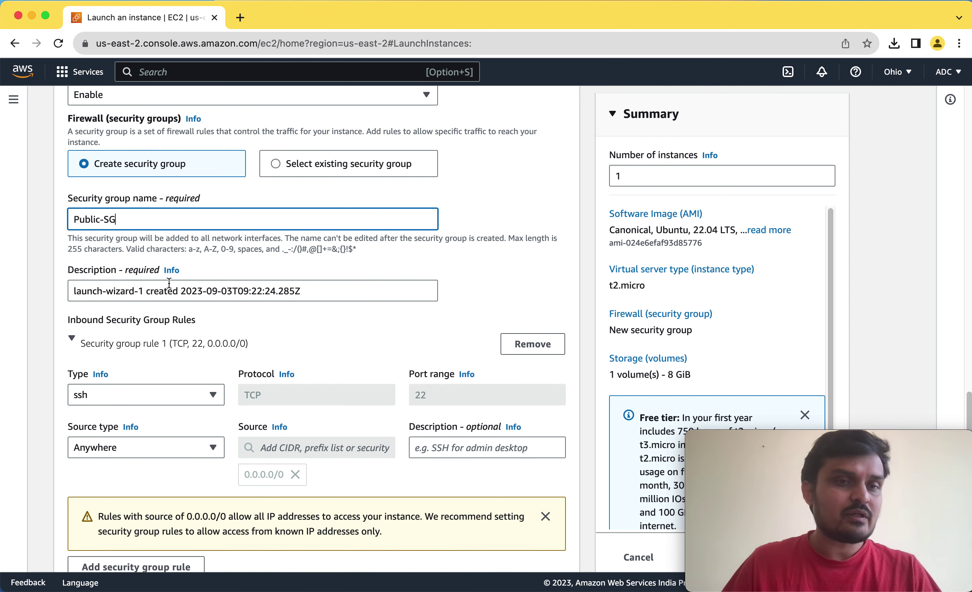
scroll(291, 263, down, 3)
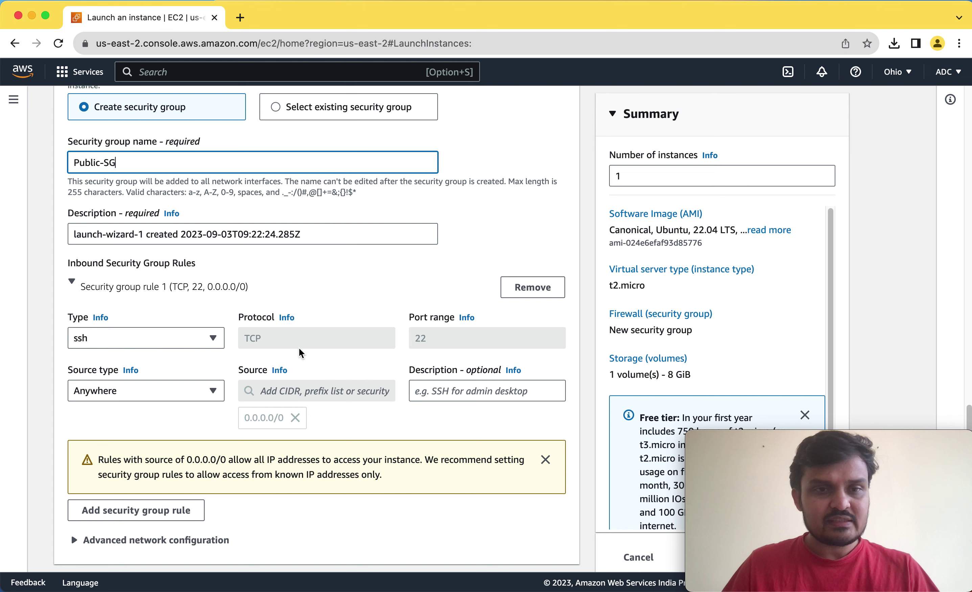
Keep the SSH rule's source as Anywhere and add a second inbound rule.
click(211, 392)
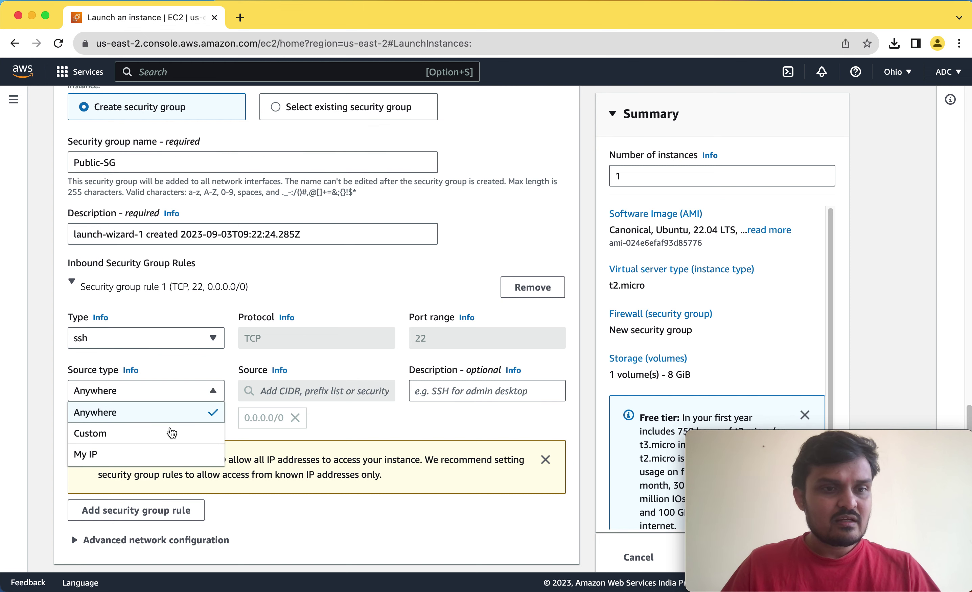
click(165, 435)
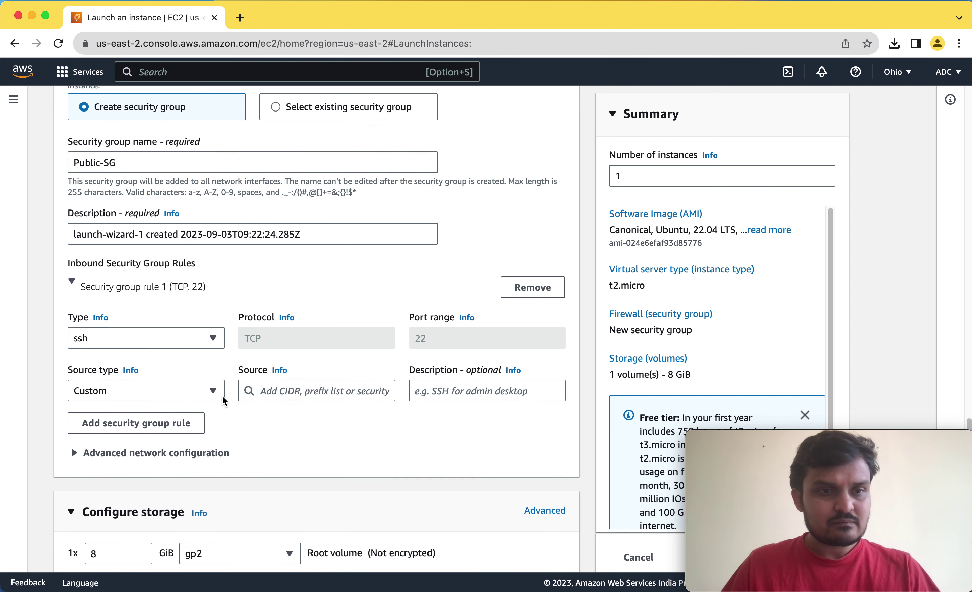
click(210, 392)
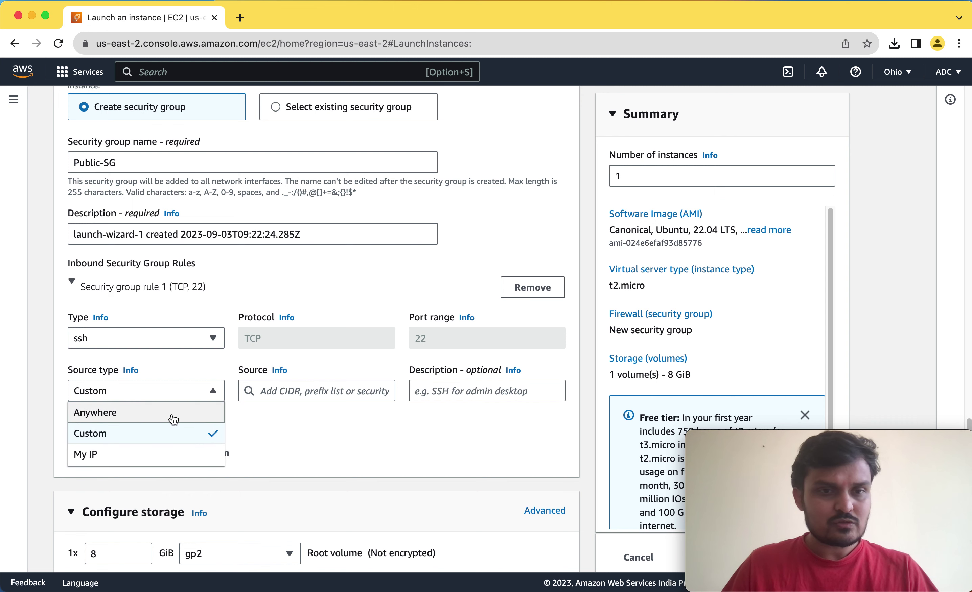
click(147, 413)
scroll(279, 363, down, 2)
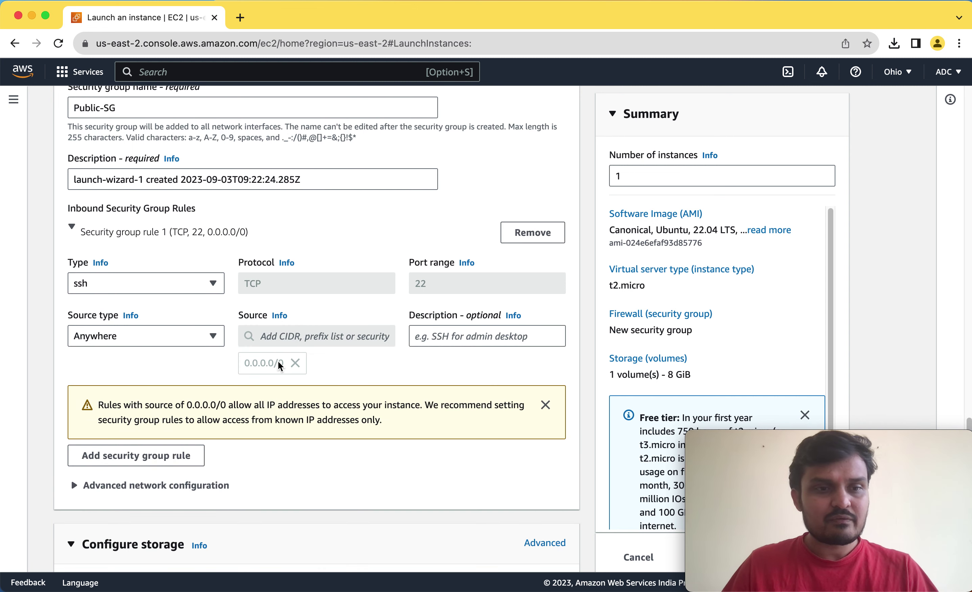
click(174, 446)
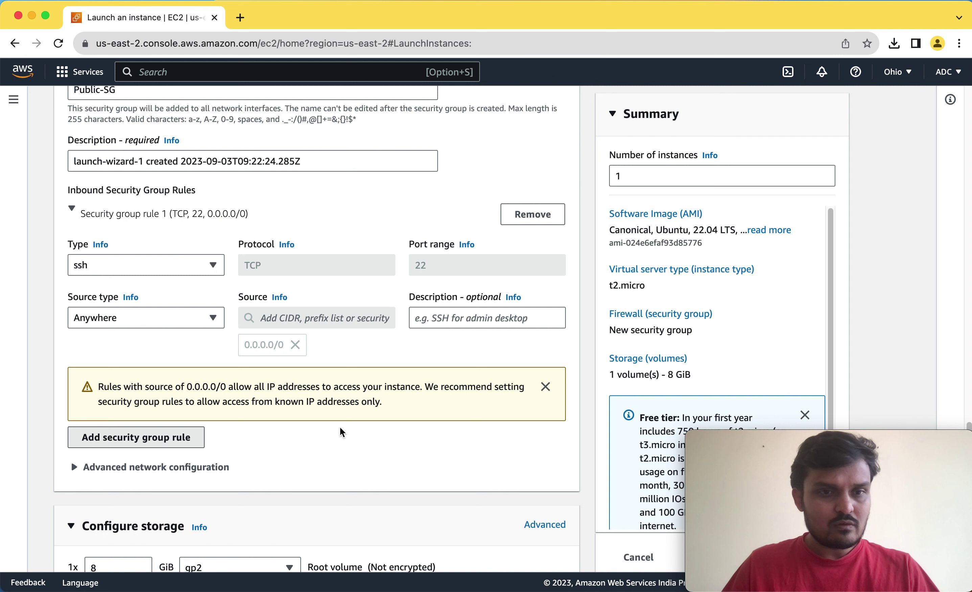
scroll(256, 416, down, 3)
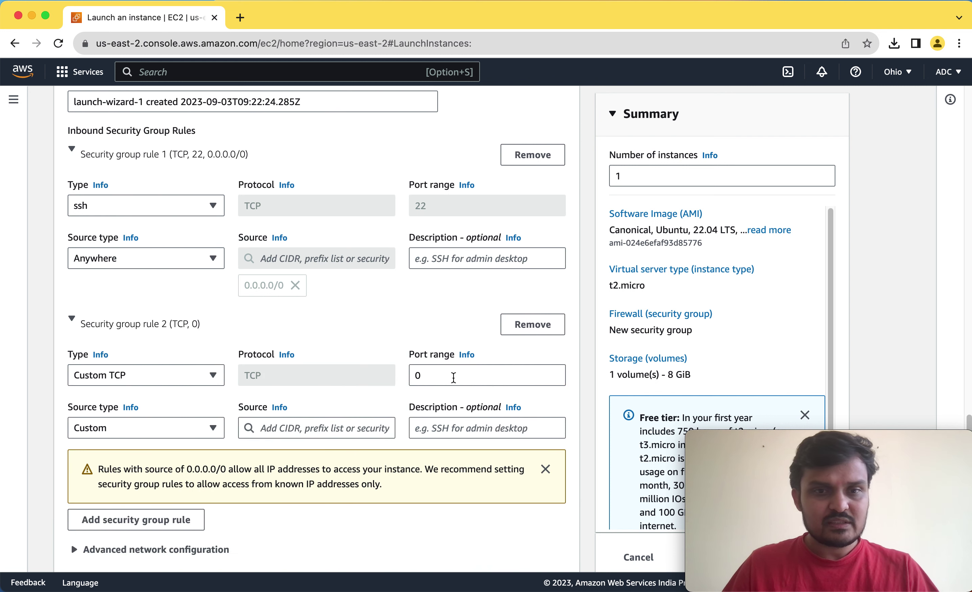
drag(451, 376, 377, 382)
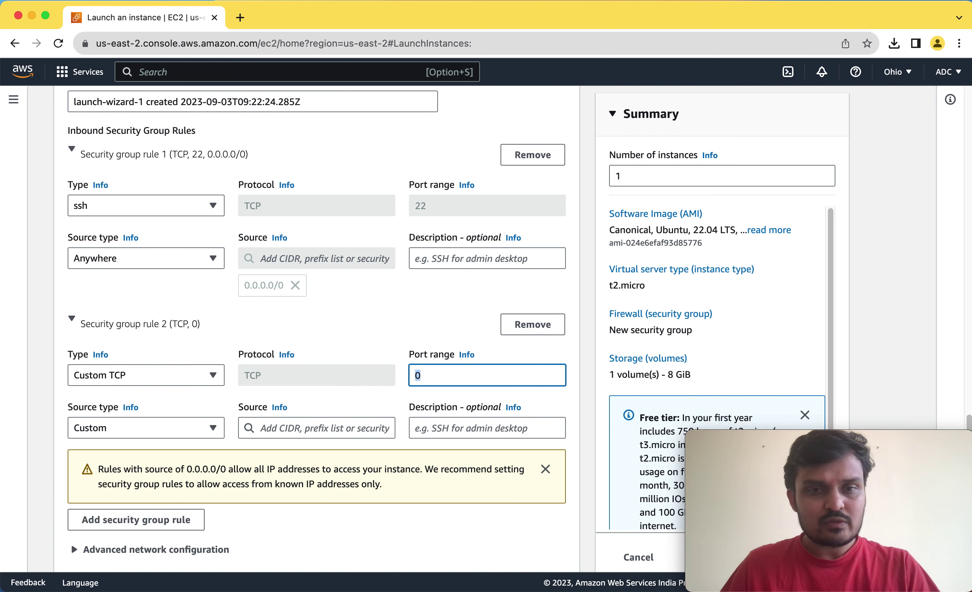
text(443)
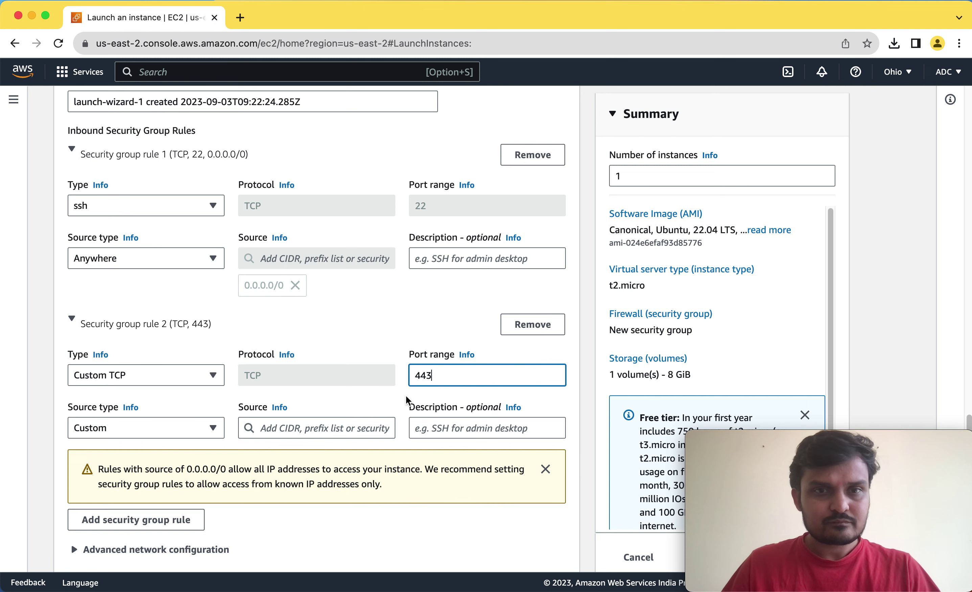
scroll(404, 403, down, 4)
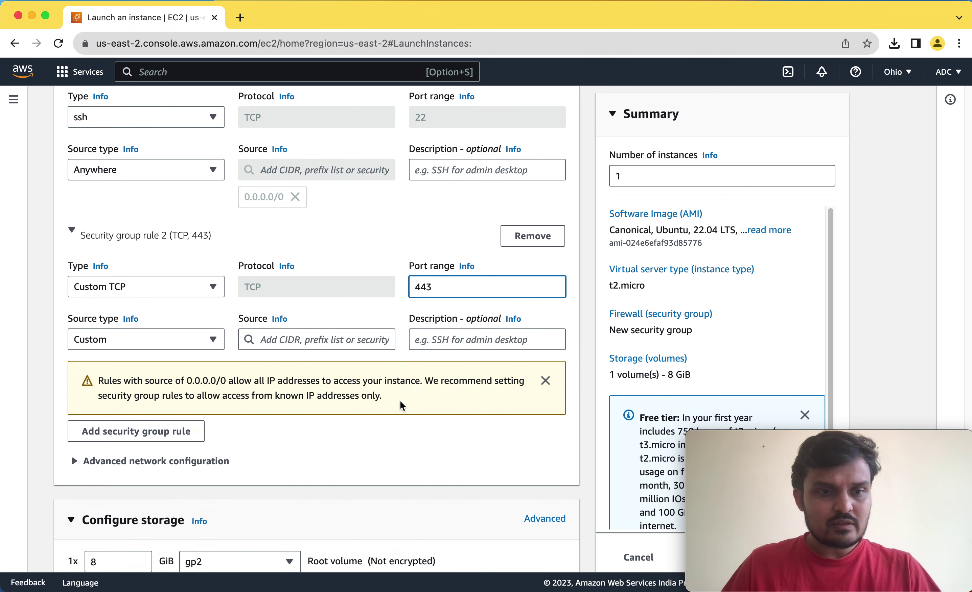
scroll(402, 405, down, 2)
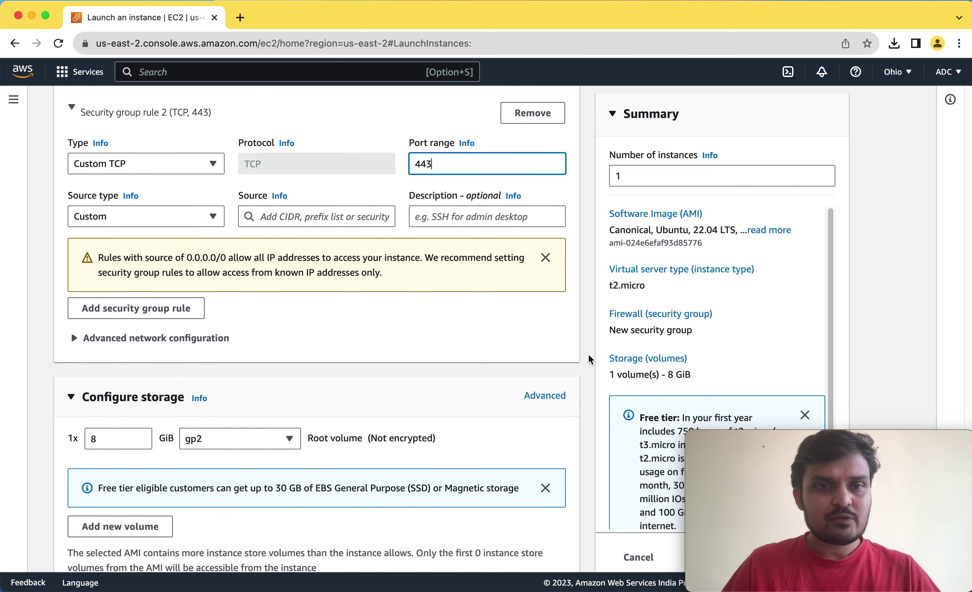
scroll(590, 359, down, 3)
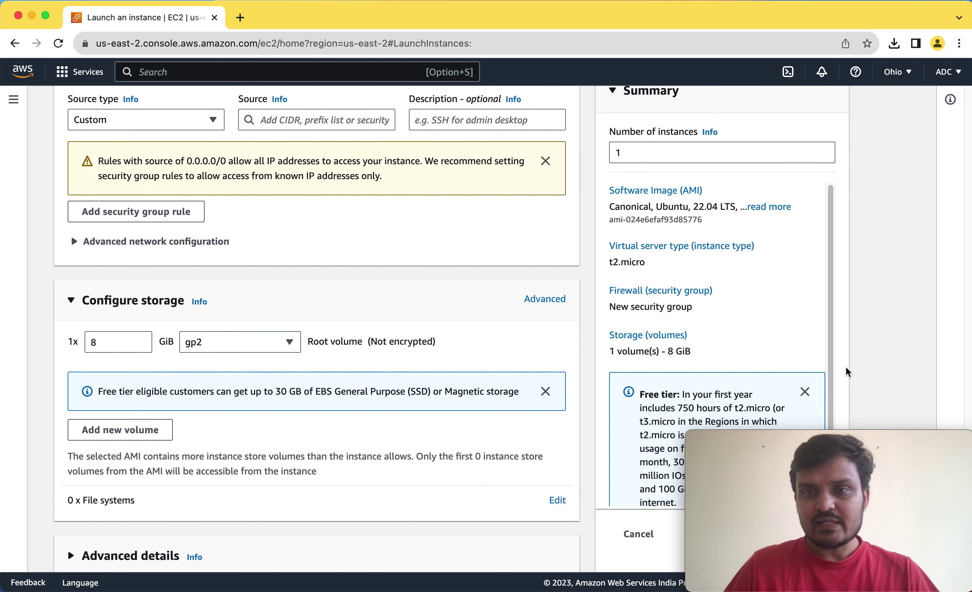
scroll(582, 359, up, 5)
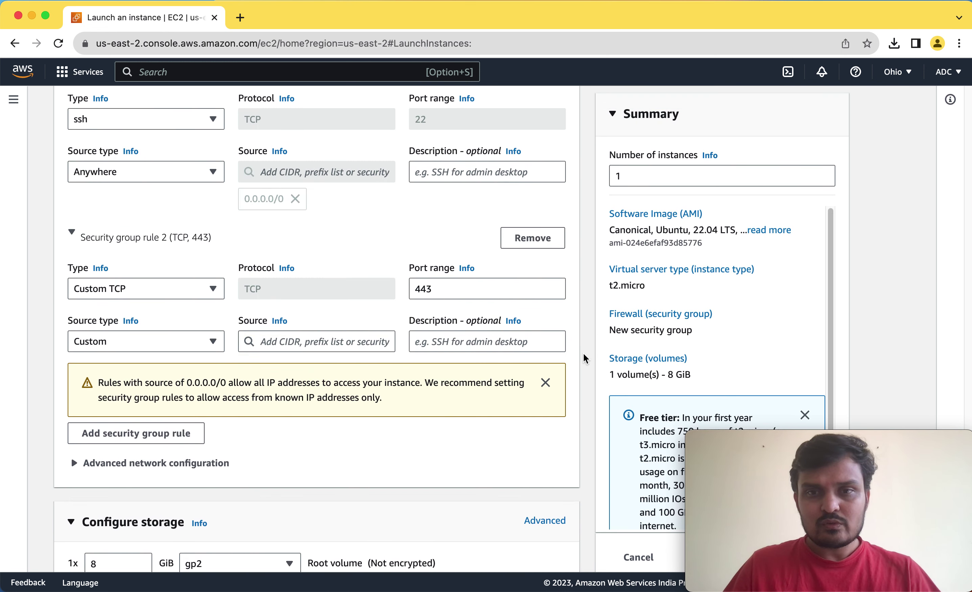
scroll(584, 359, down, 5)
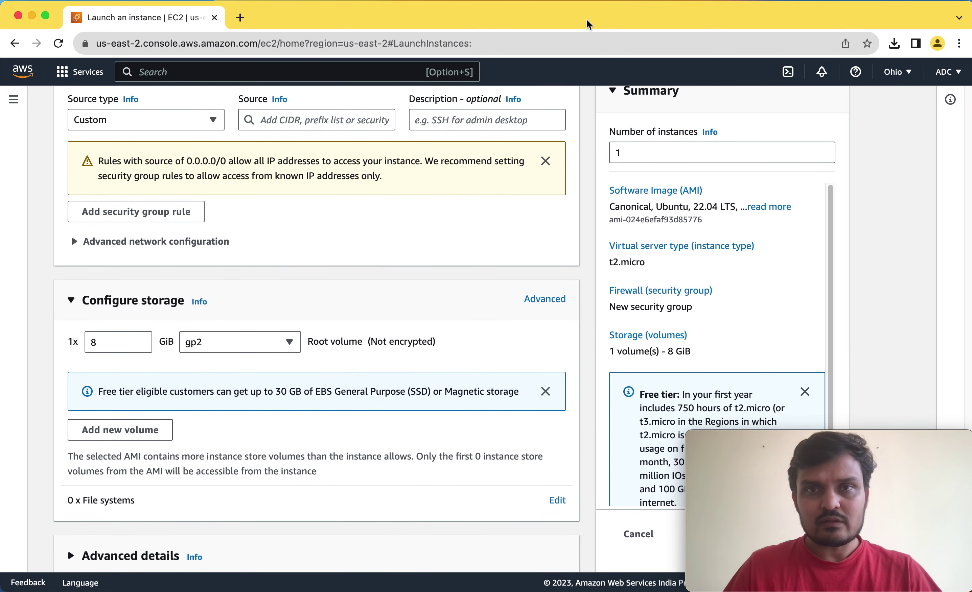
drag(632, 26, 399, 33)
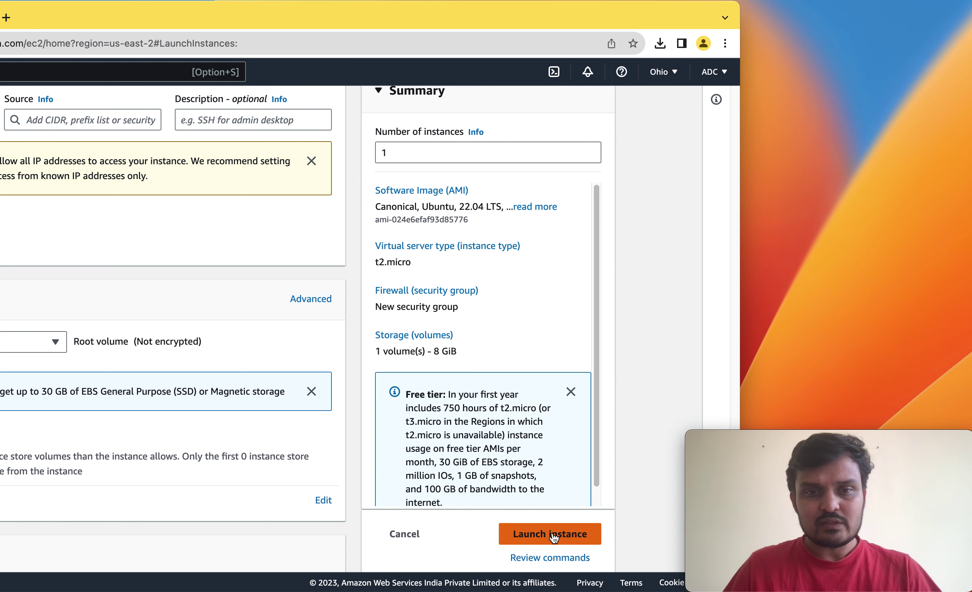
Set the port 443 rule's source to 0.0.0.0/0 and launch VM01 successfully.
click(554, 538)
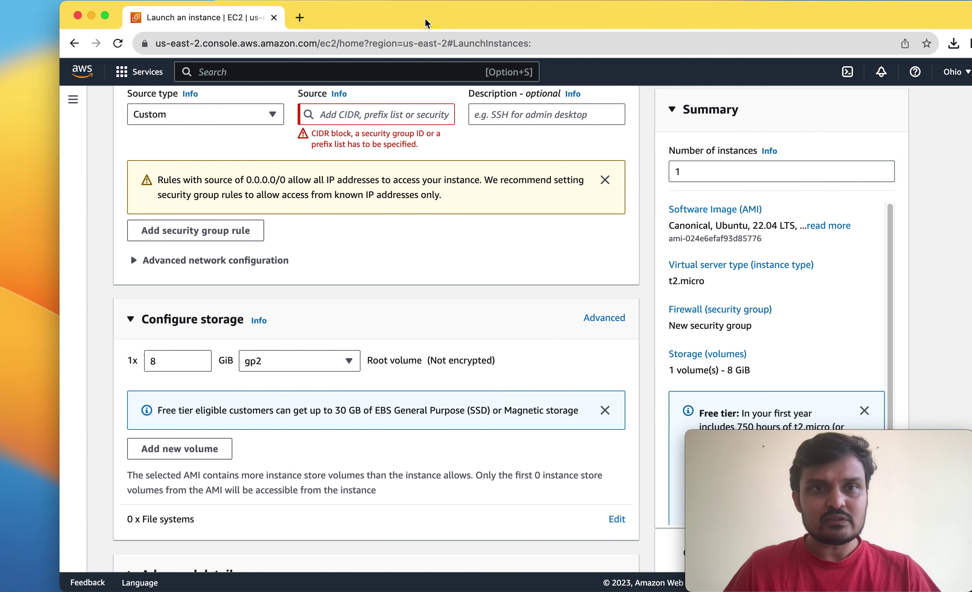
scroll(368, 148, up, 3)
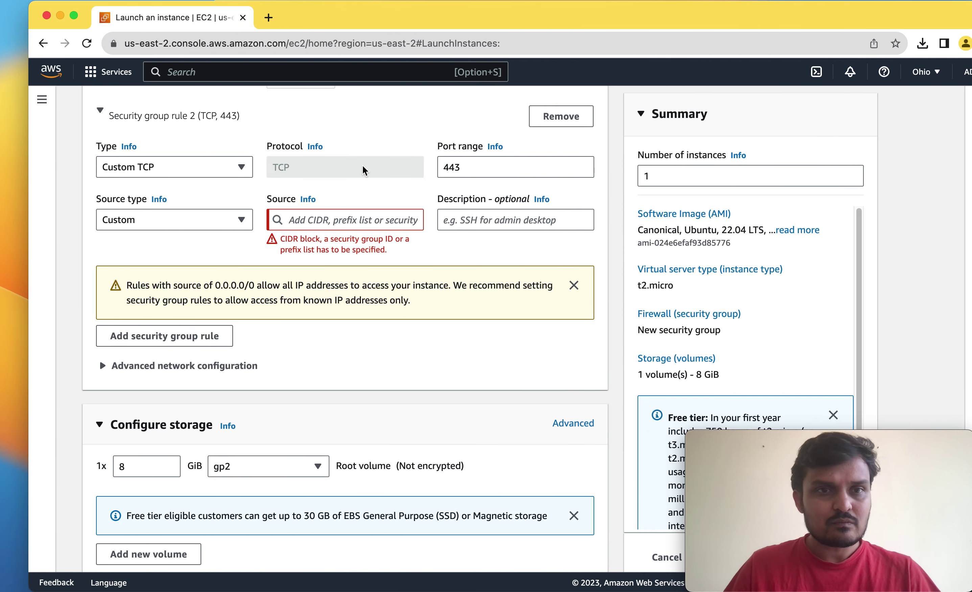
click(328, 227)
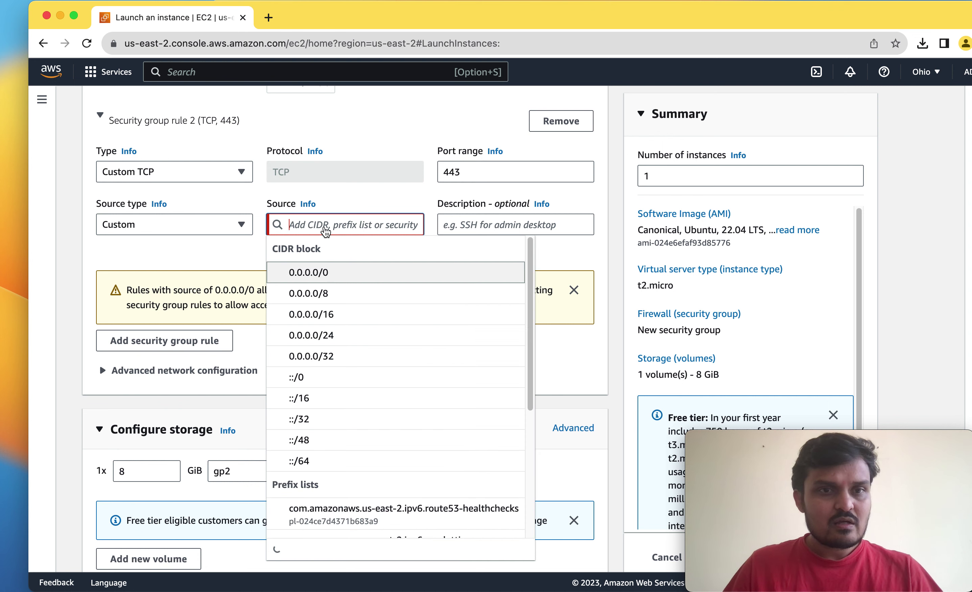
click(305, 271)
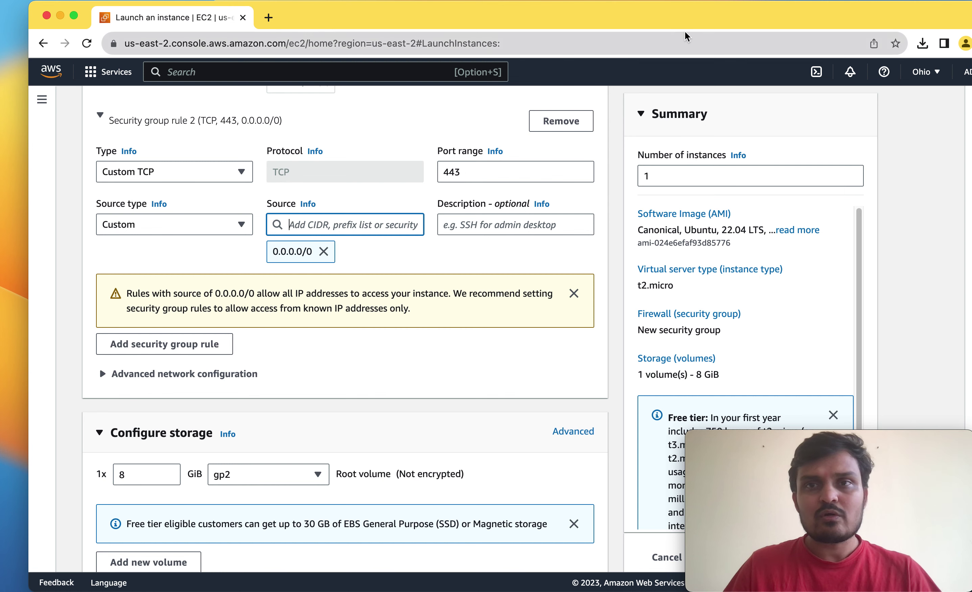
drag(703, 22, 504, 37)
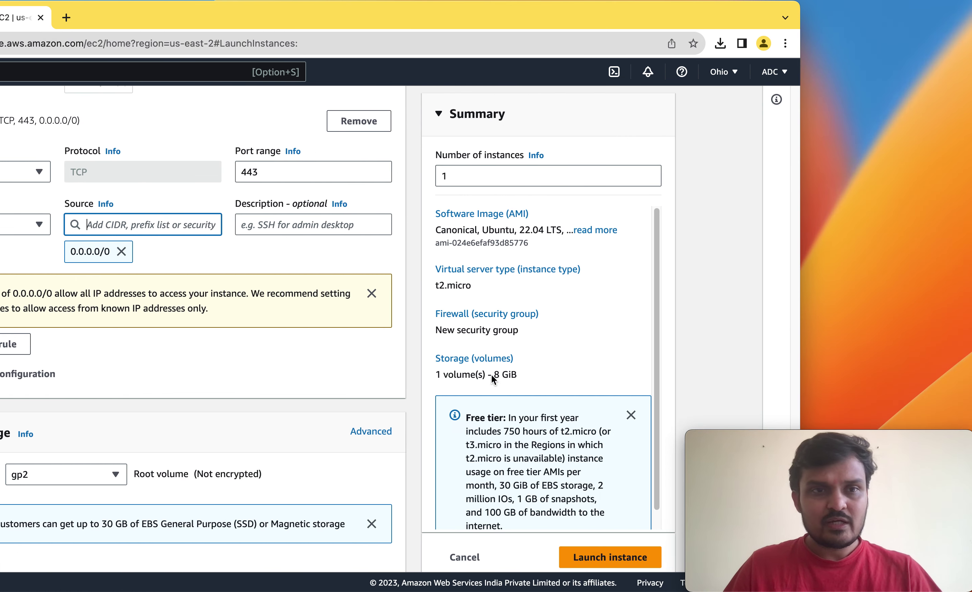
click(603, 567)
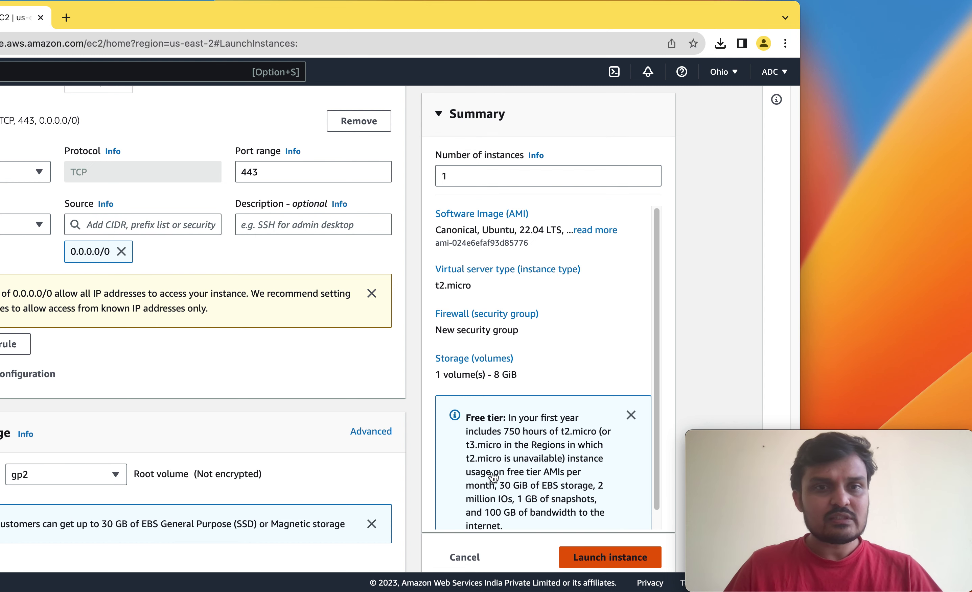
drag(235, 19, 397, 26)
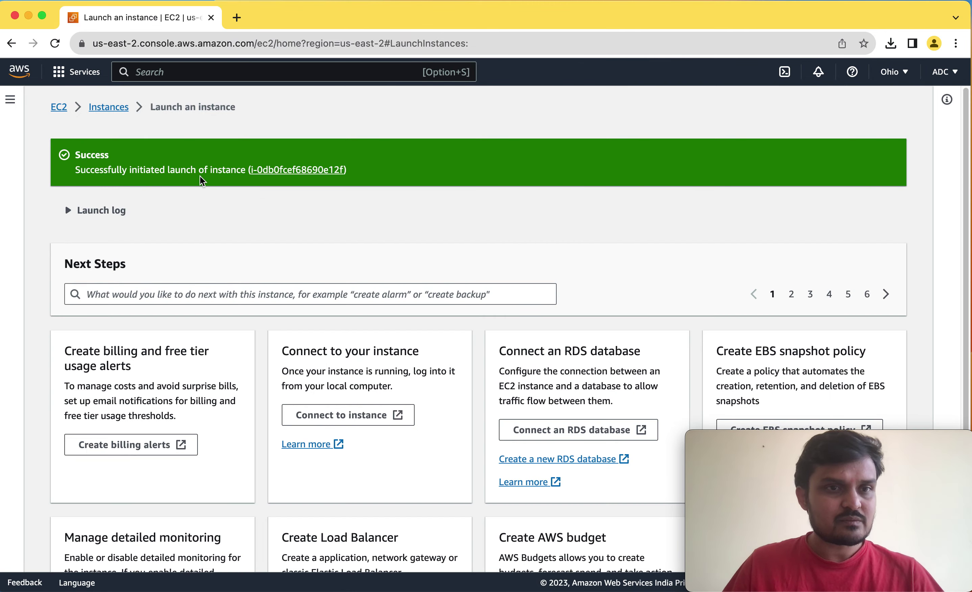
Open VM01 from the success banner and clear the Instance ID filter.
click(306, 171)
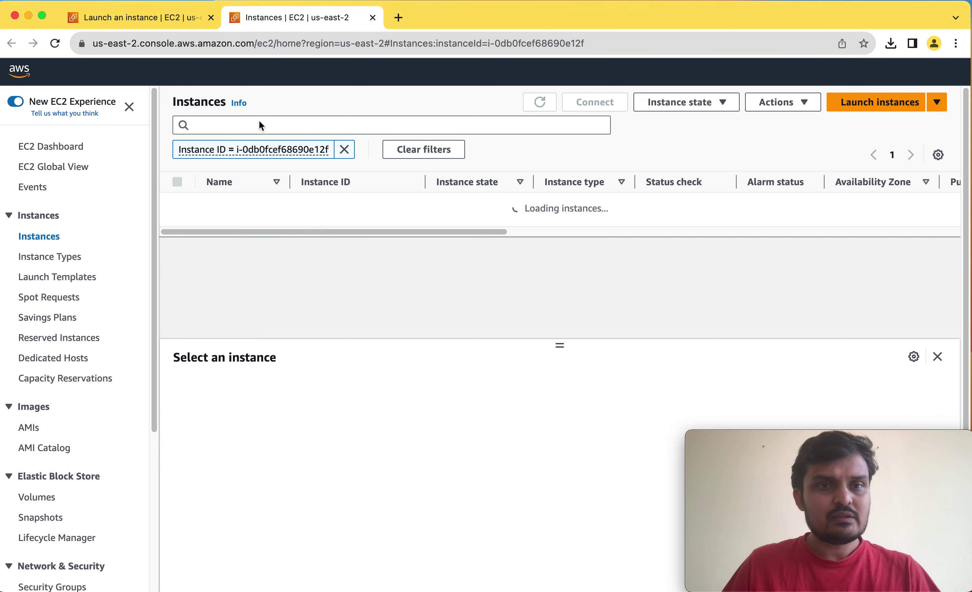
click(344, 150)
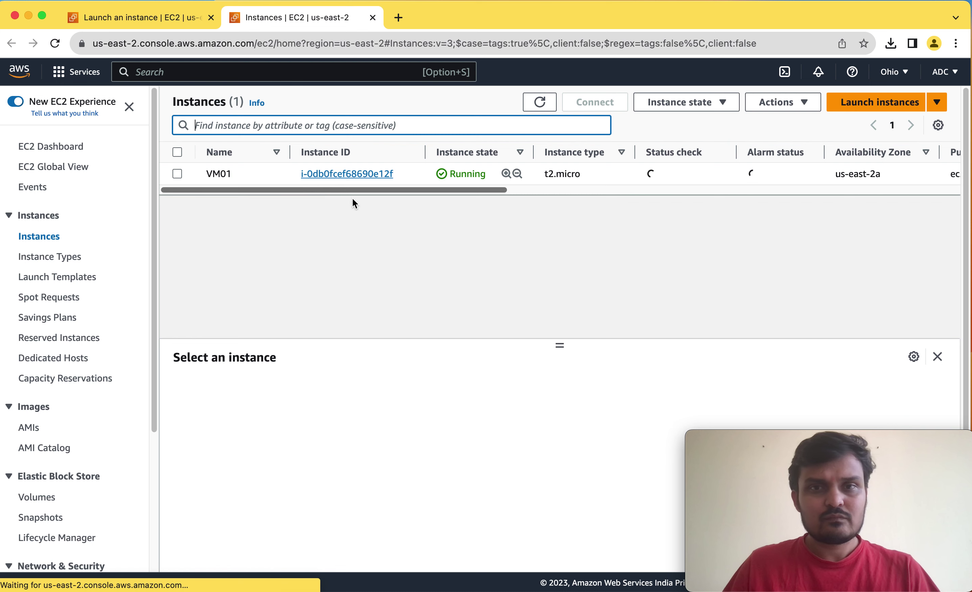
click(239, 174)
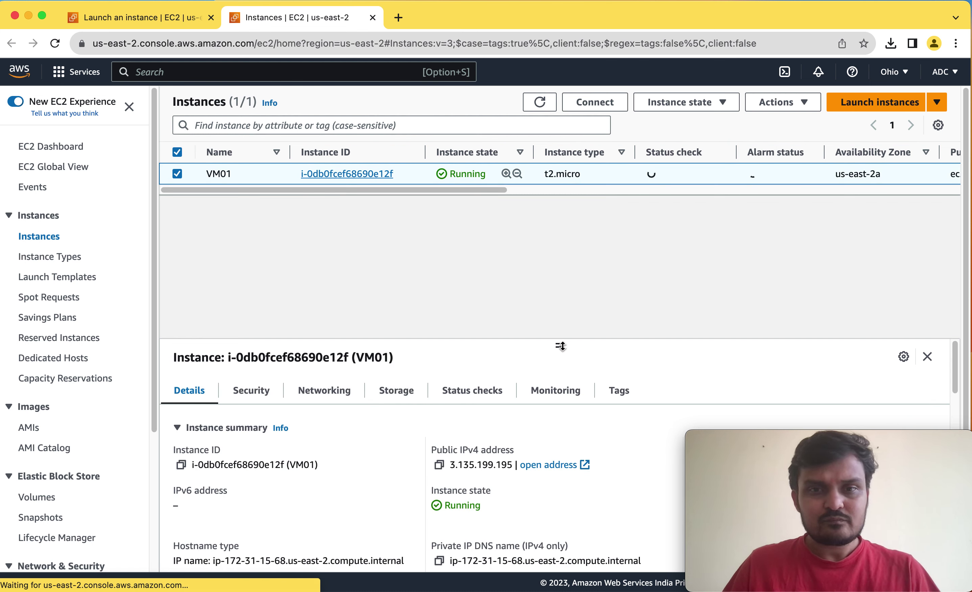
drag(560, 347, 559, 263)
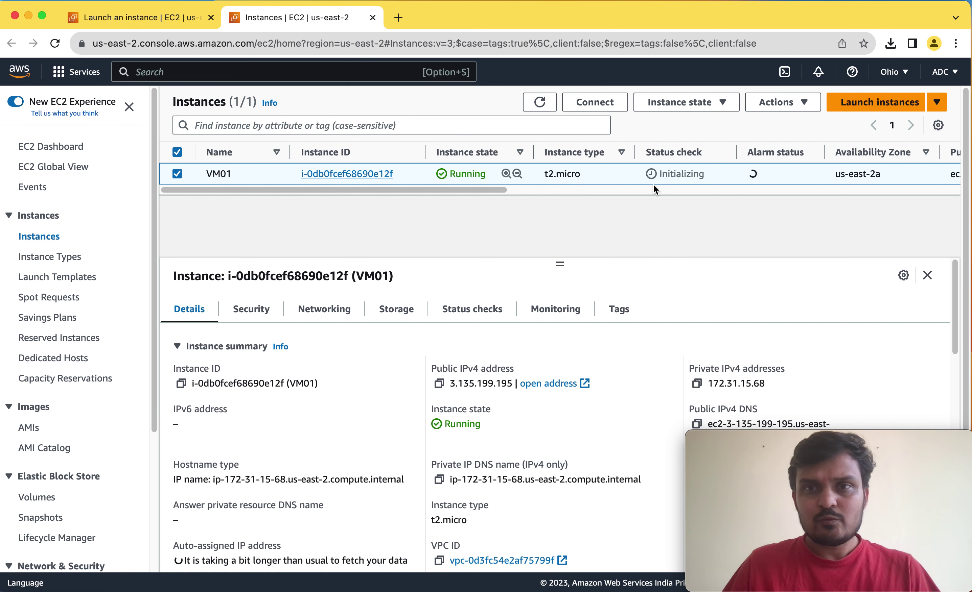
double_click(458, 384)
click(789, 385)
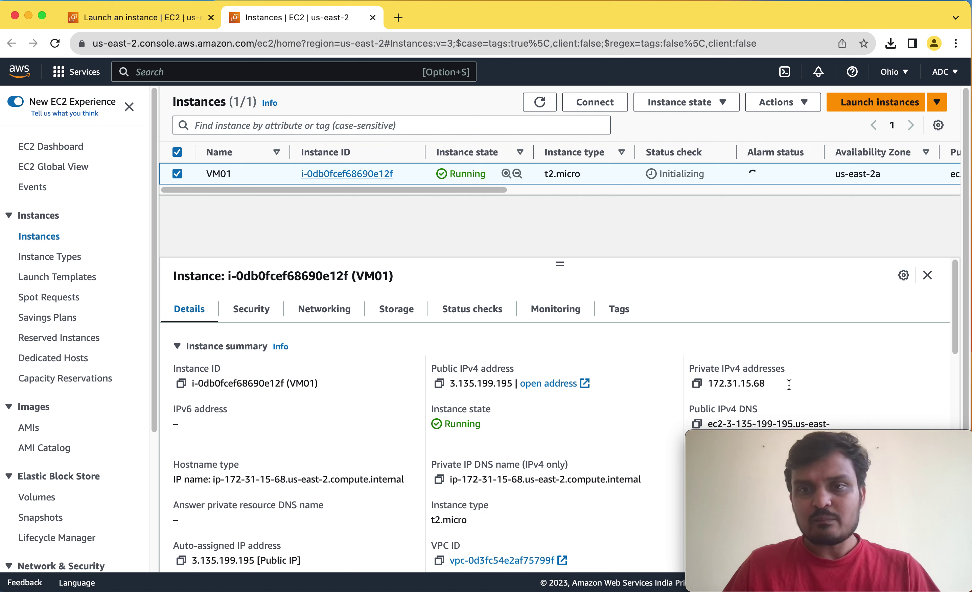
double_click(789, 386)
click(755, 387)
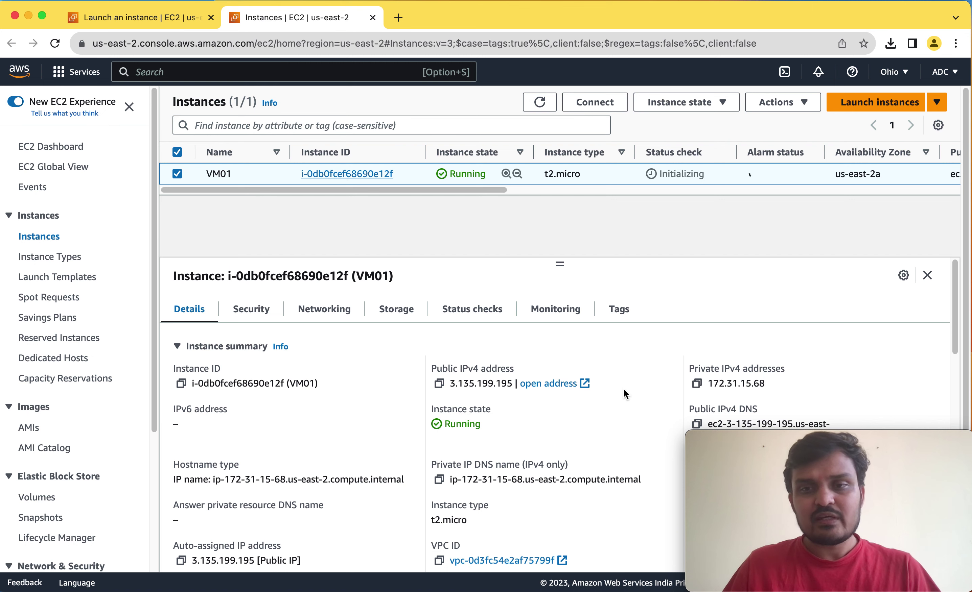
scroll(389, 371, down, 5)
scroll(399, 372, up, 5)
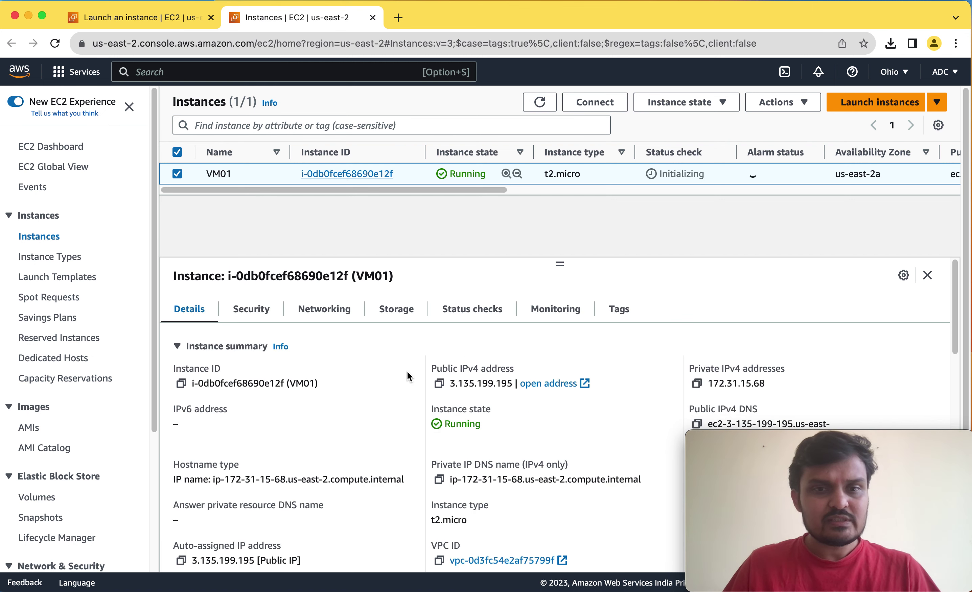
click(249, 312)
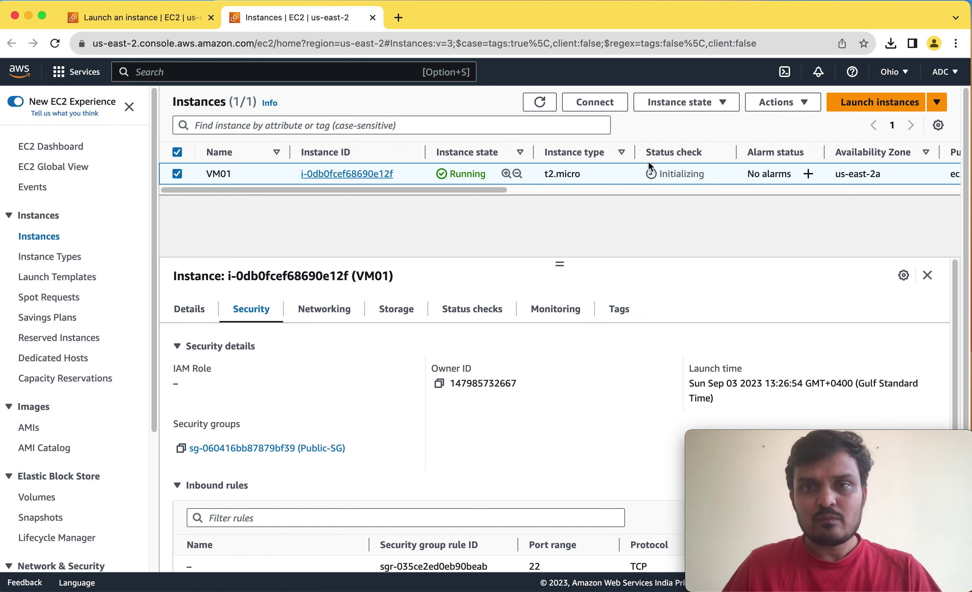
click(548, 107)
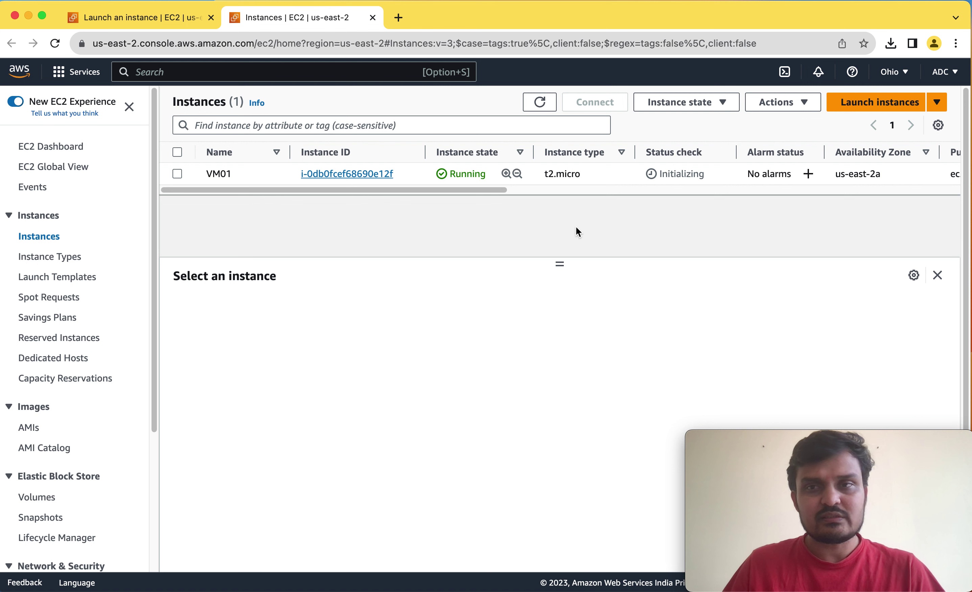
Start a new instance launch named VM02 using the Ubuntu Server 22.04 LTS Quick Start image.
click(872, 110)
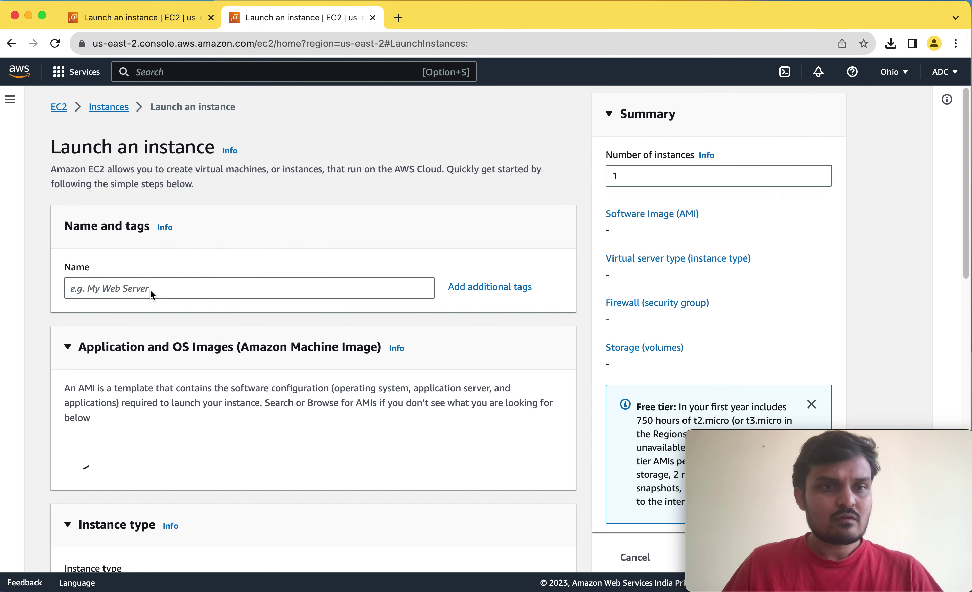
click(133, 289)
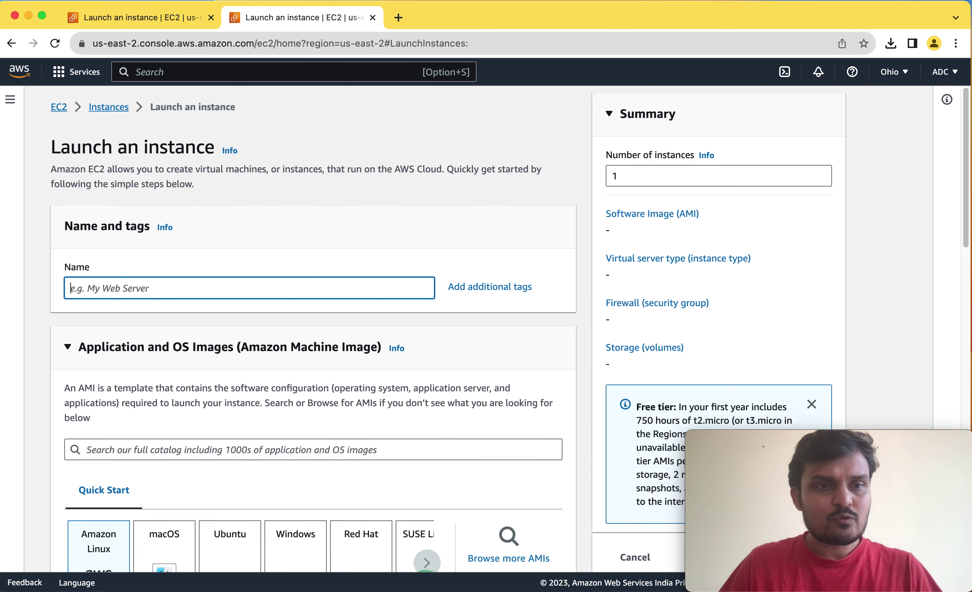
text(VM02)
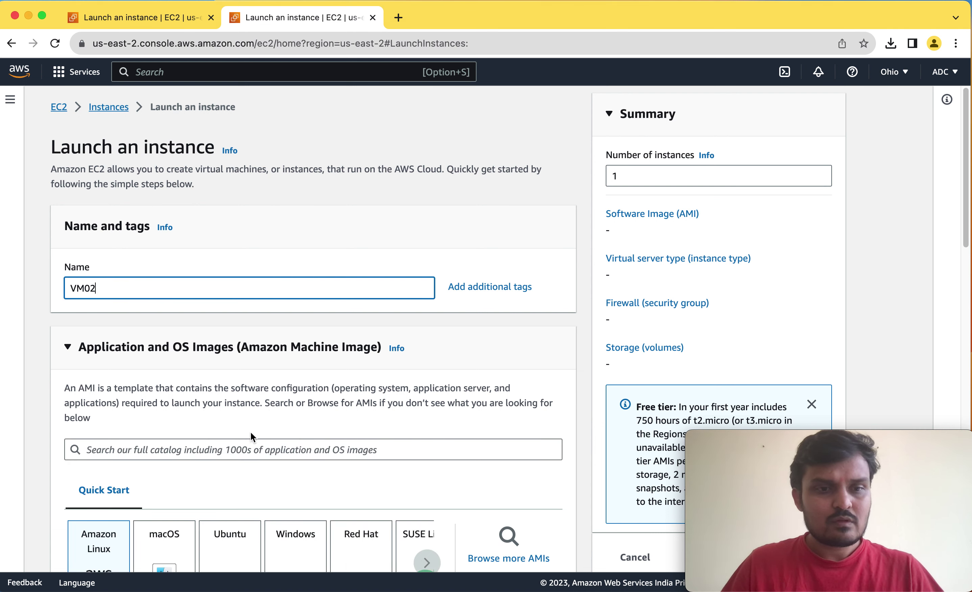
click(231, 544)
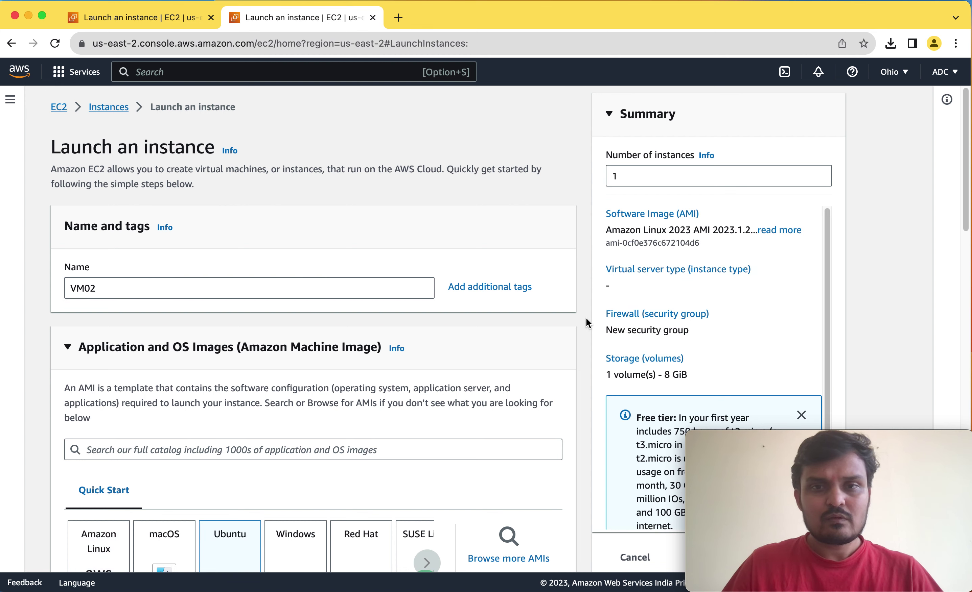
scroll(586, 323, down, 10)
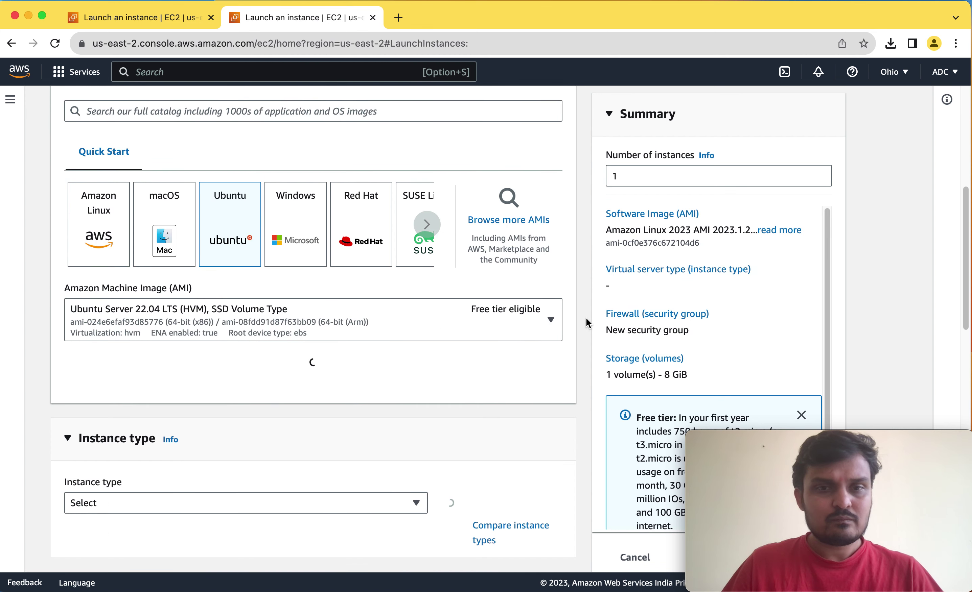
scroll(586, 323, down, 2)
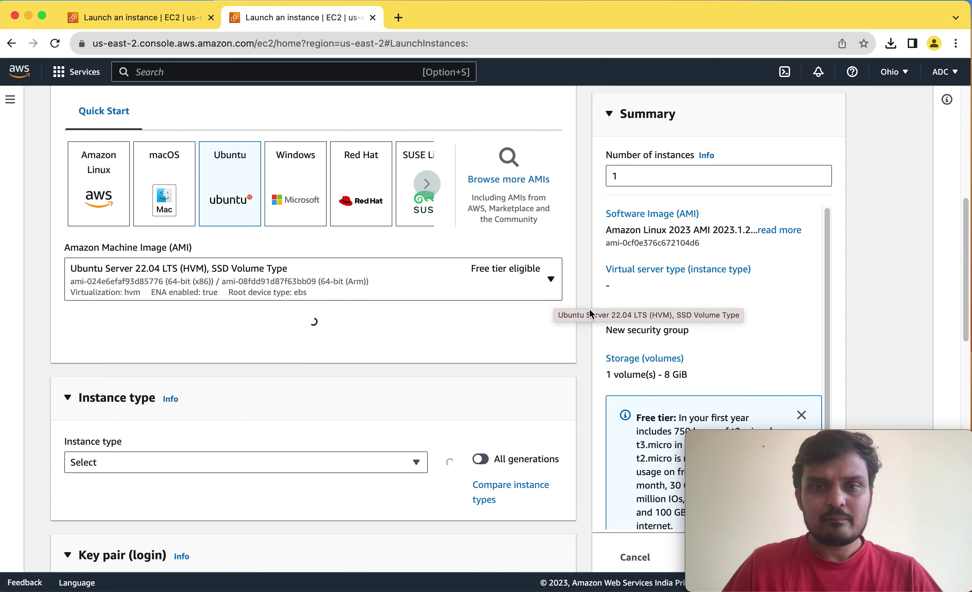
scroll(581, 290, down, 3)
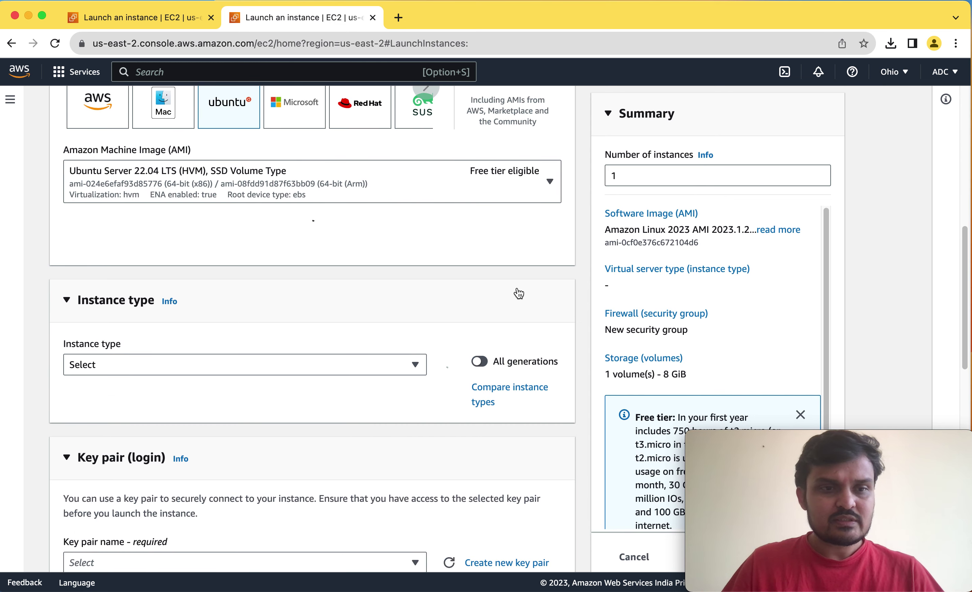
Choose VPC-LAB as VM02's login key pair.
scroll(582, 286, down, 2)
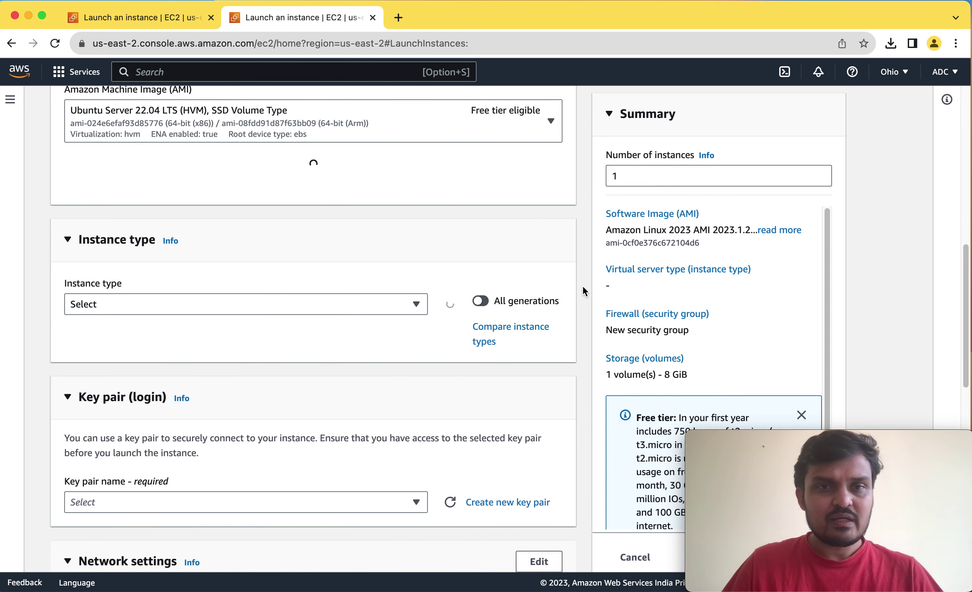
scroll(585, 296, down, 2)
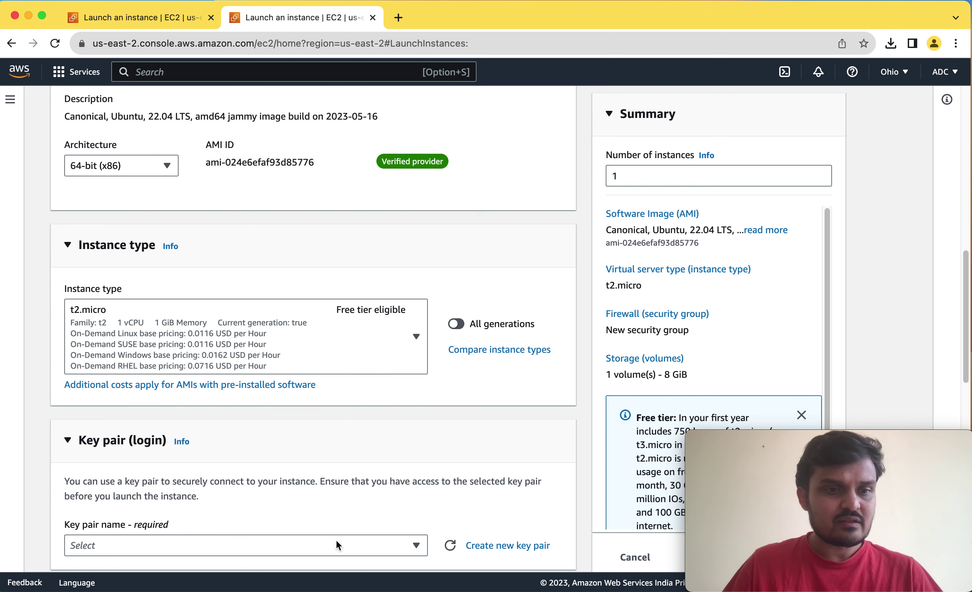
scroll(437, 471, down, 2)
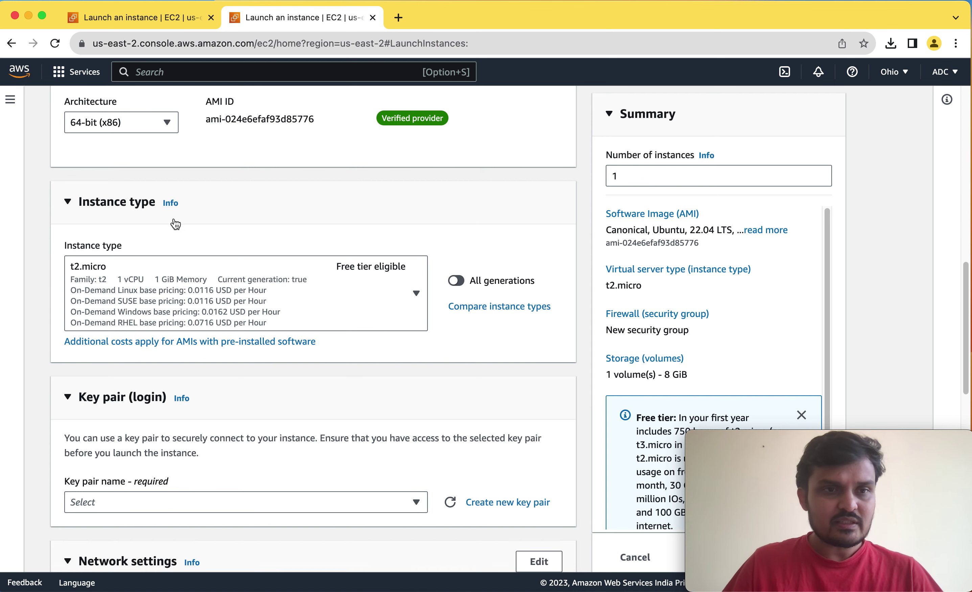
scroll(372, 302, down, 5)
click(403, 374)
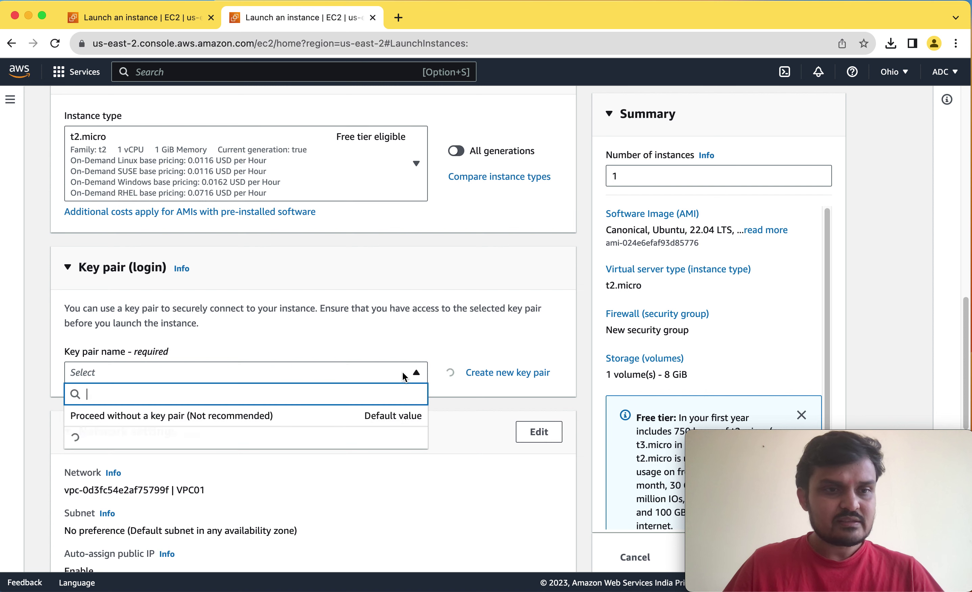
click(130, 440)
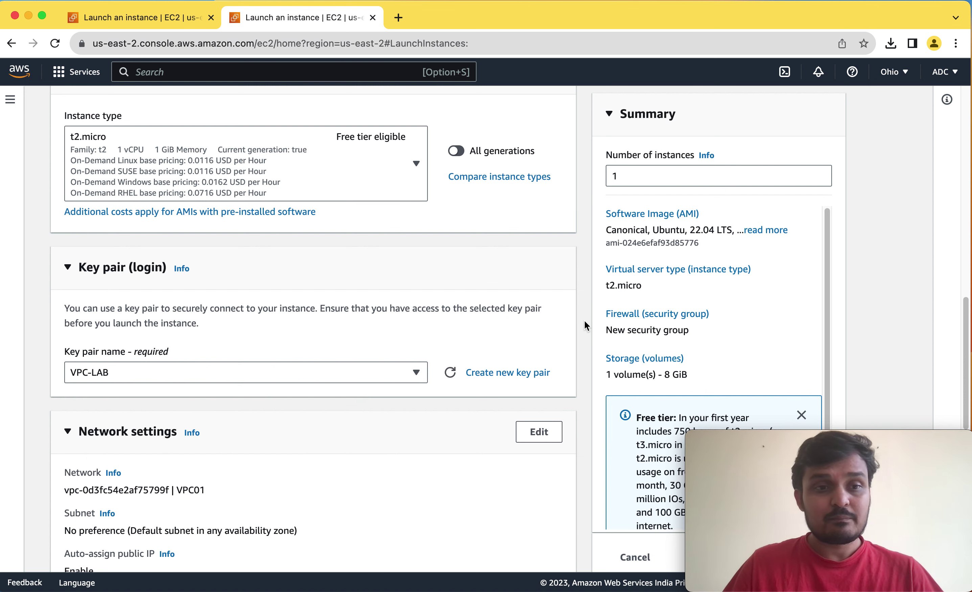
scroll(584, 321, down, 5)
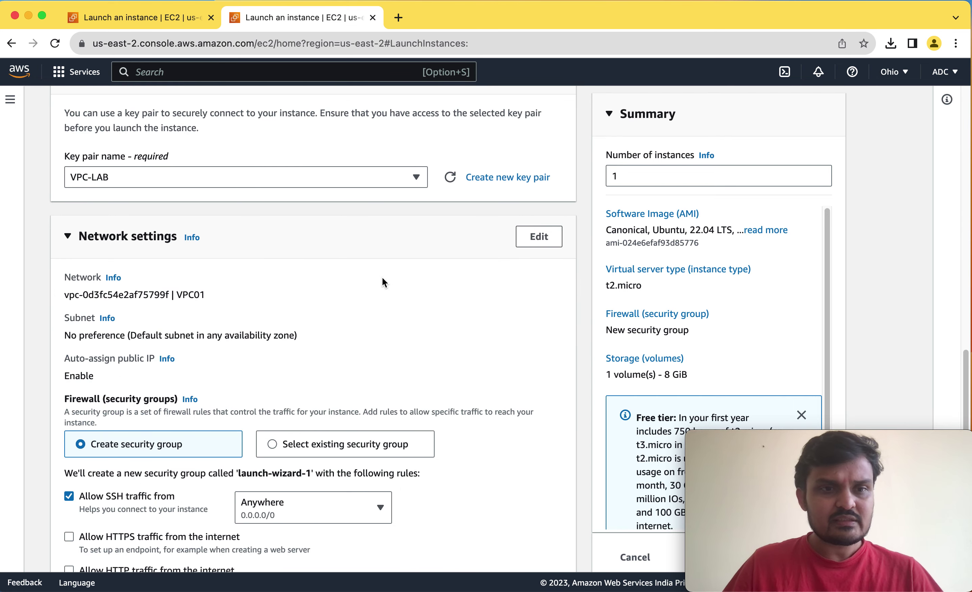
Put VM02 in VPC01-Private-Subnet and set Auto-assign public IP to Disable.
click(539, 237)
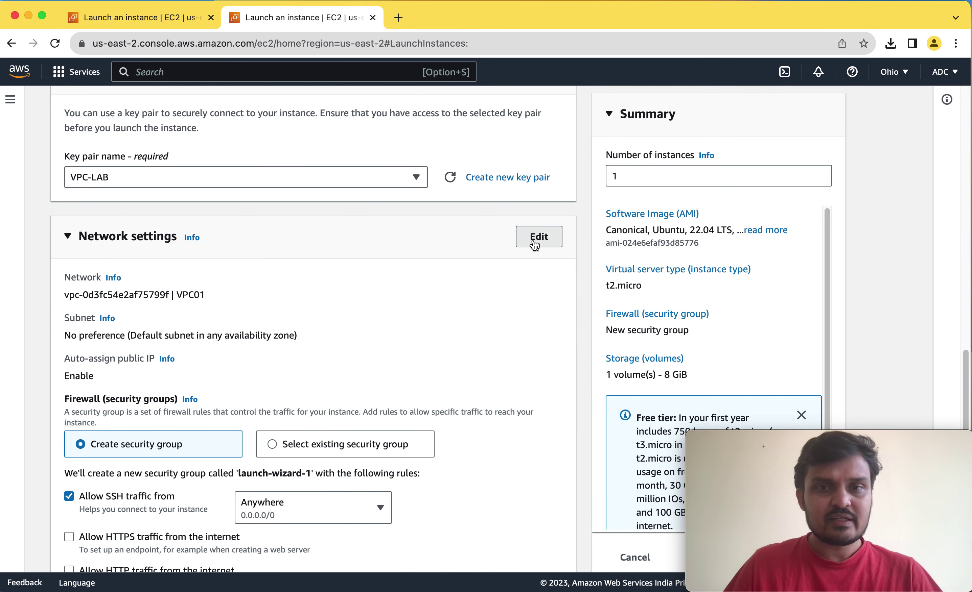
scroll(579, 257, down, 1)
scroll(581, 257, down, 2)
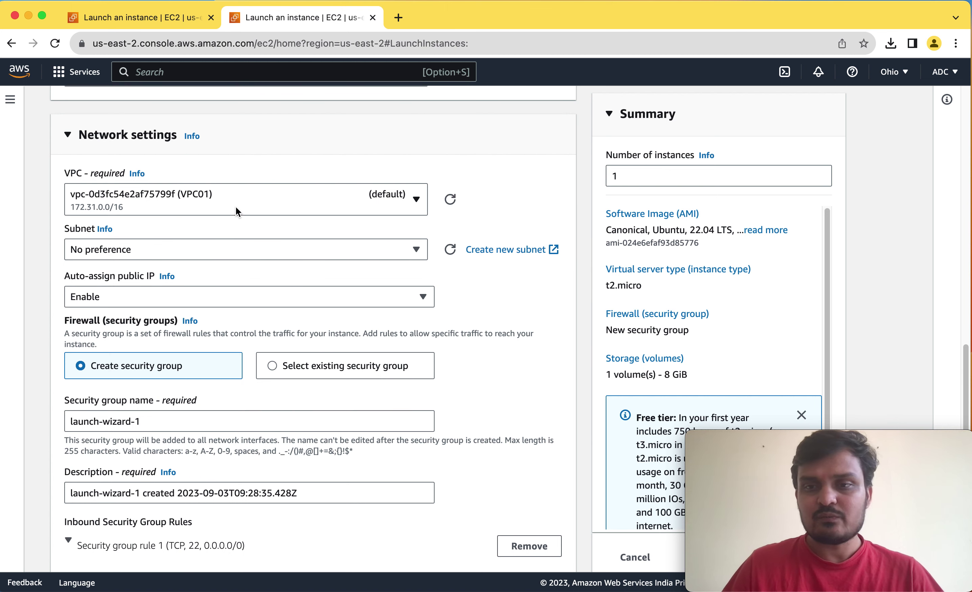
click(378, 250)
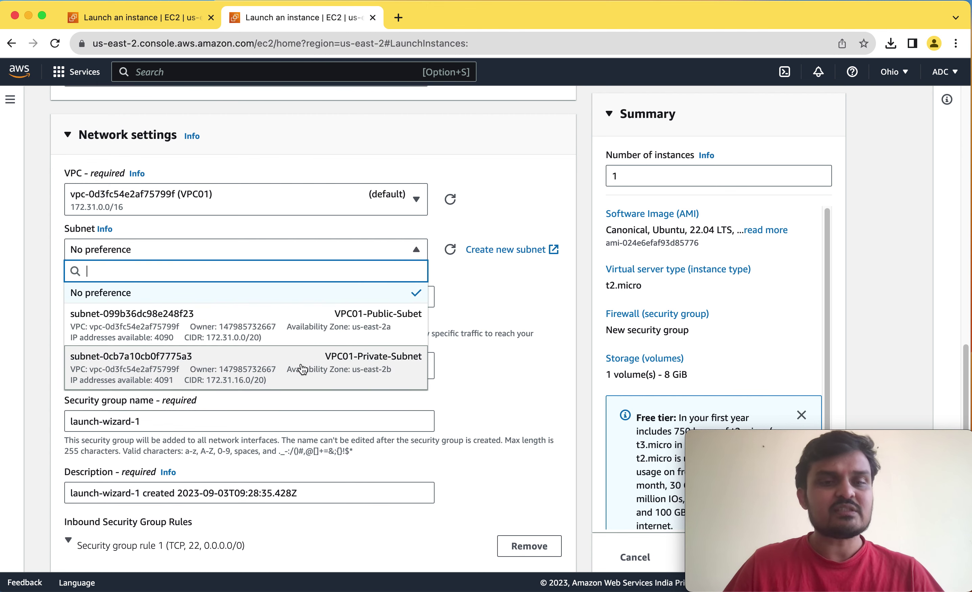
click(362, 366)
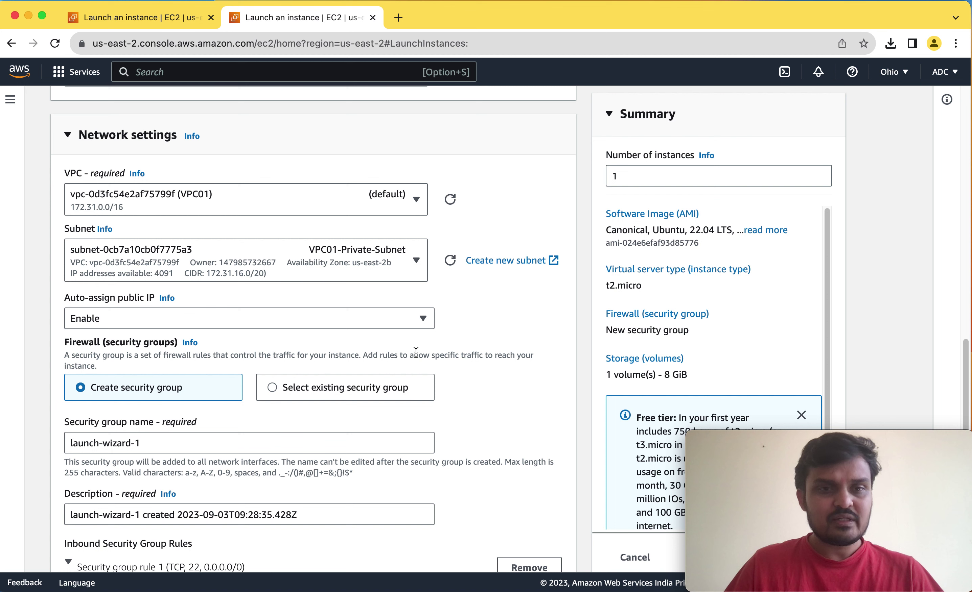
click(222, 317)
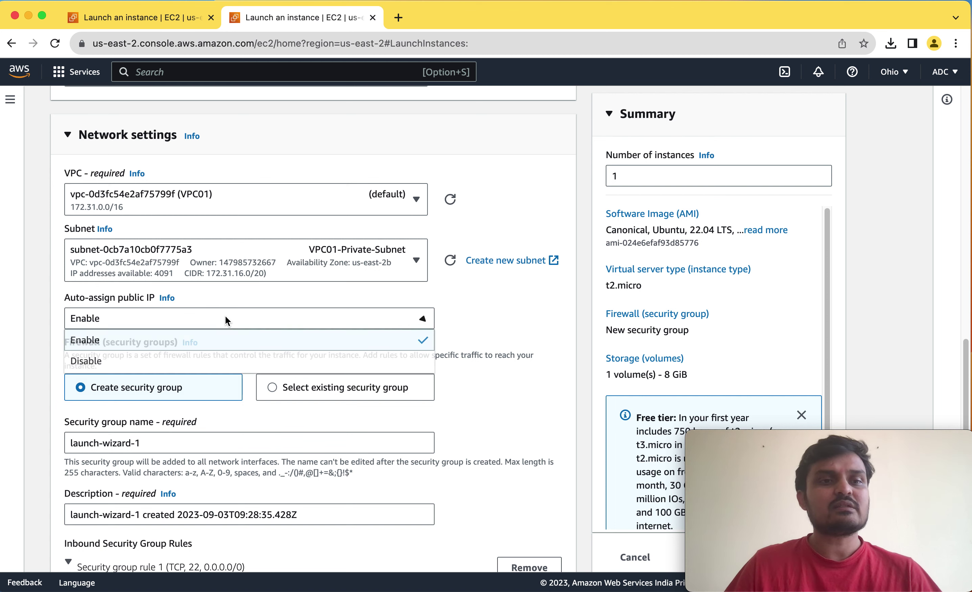
click(100, 364)
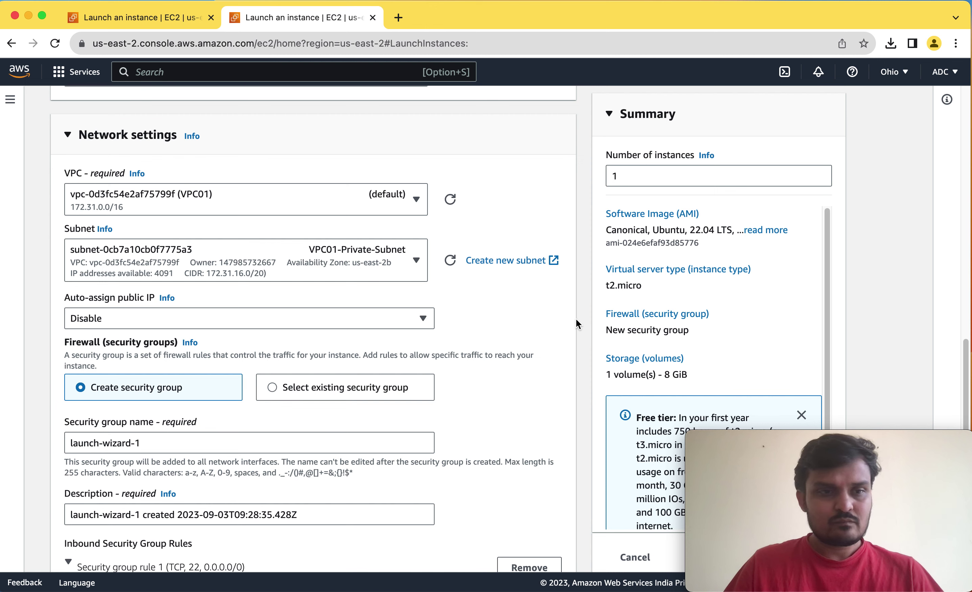
scroll(575, 319, down, 3)
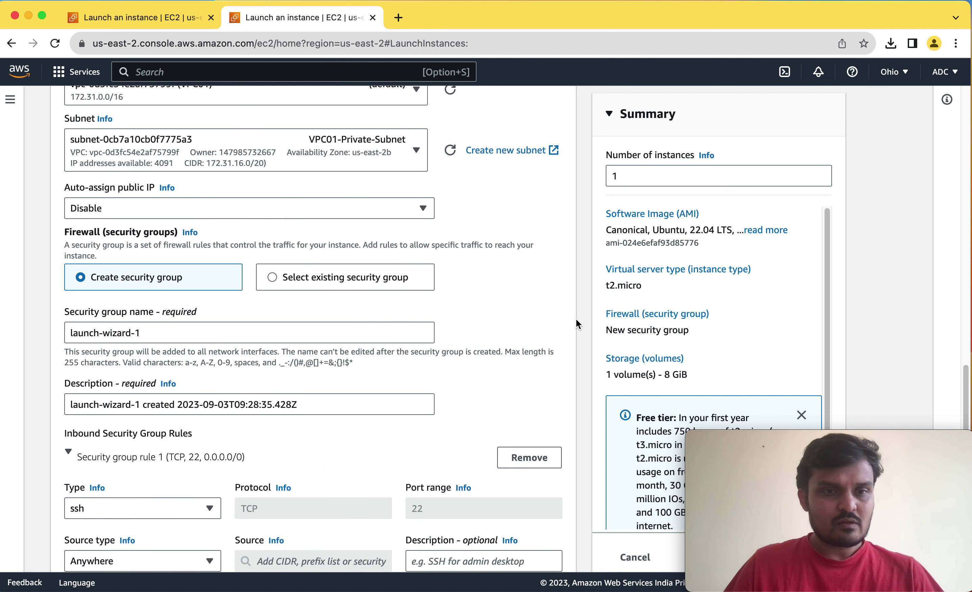
Keep Create security group selected and rename launch-wizard-1 to Private01-SG.
click(275, 278)
click(116, 333)
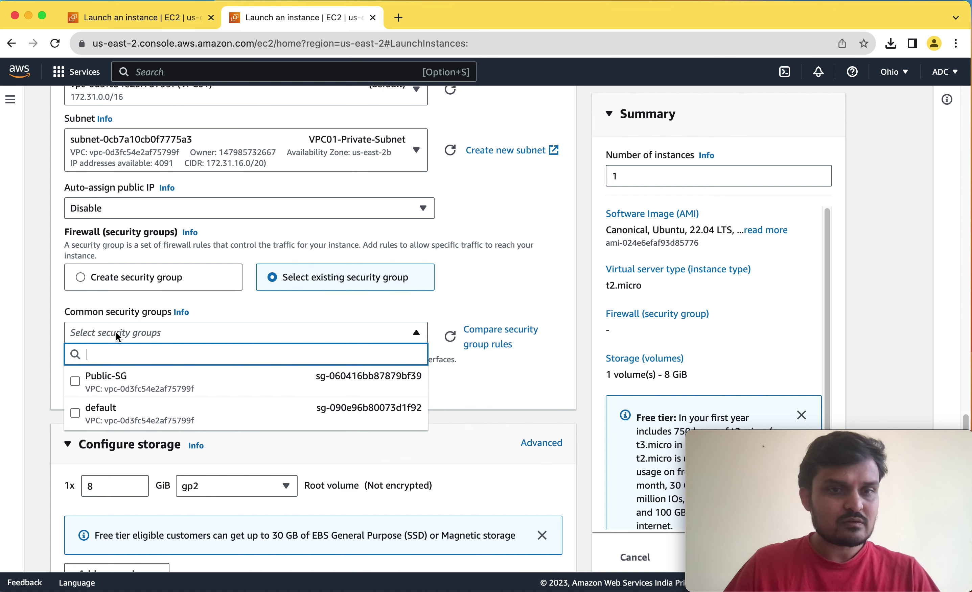
click(39, 344)
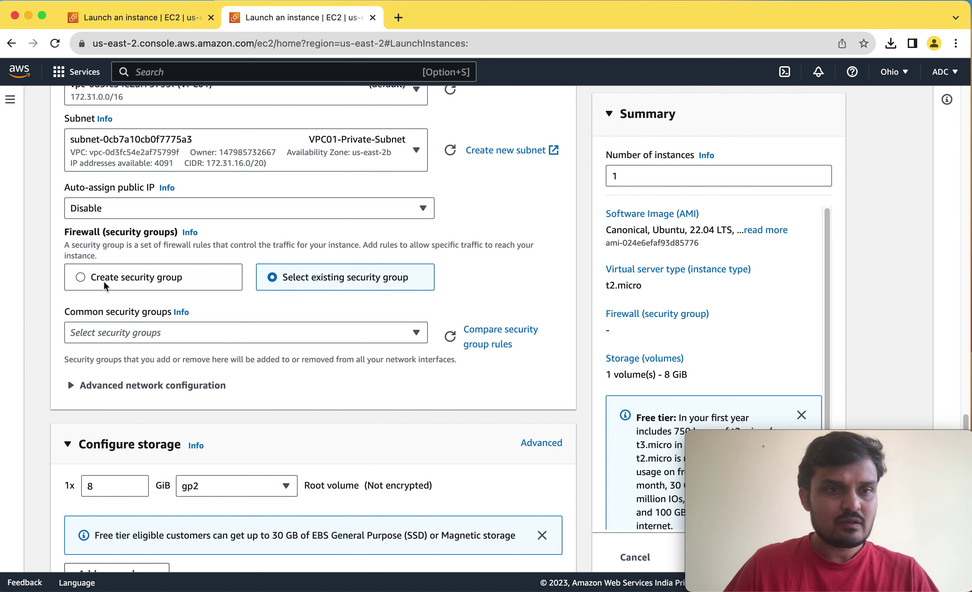
click(151, 284)
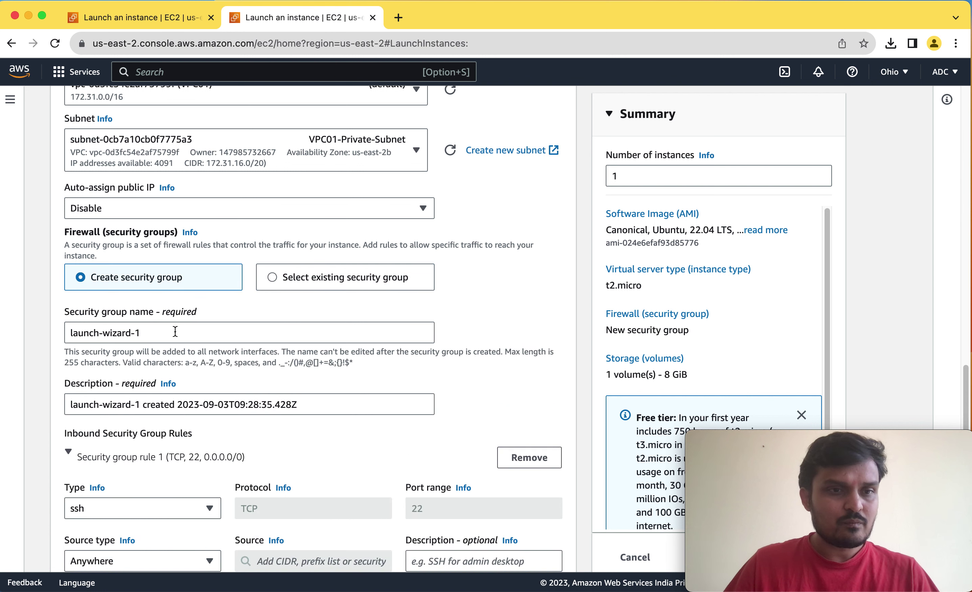
drag(175, 332, 18, 339)
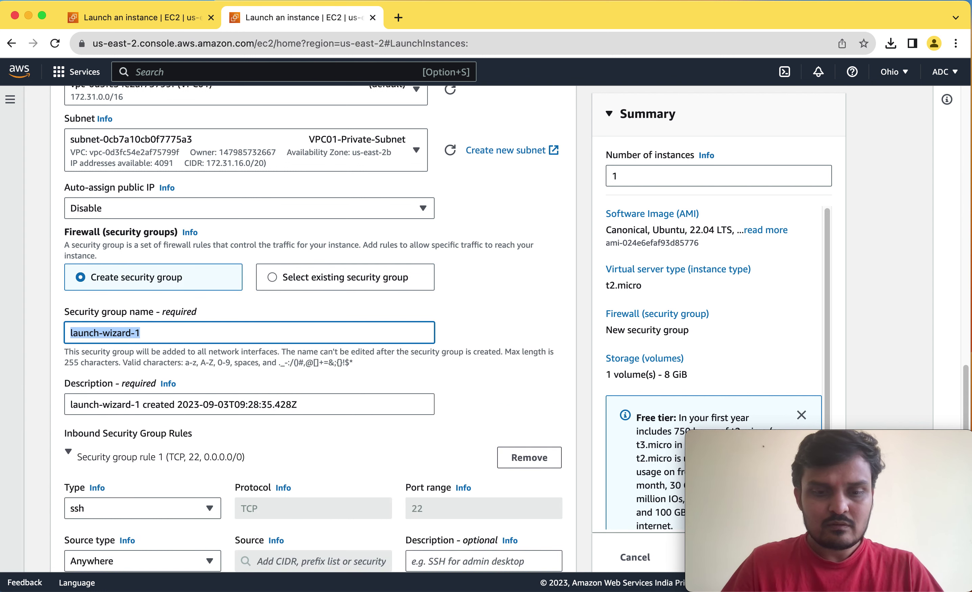
text(Pri)
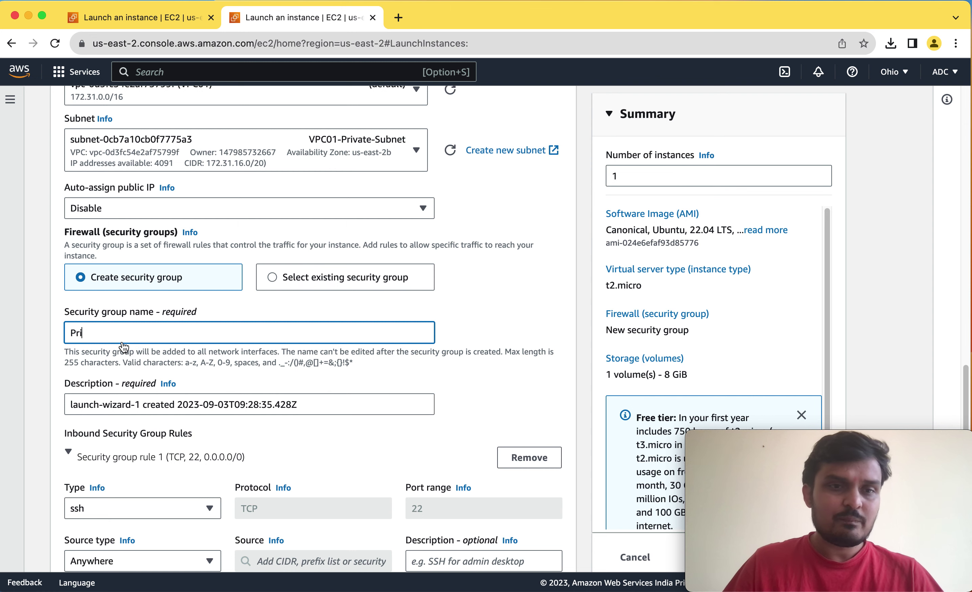
text(vate01-SG)
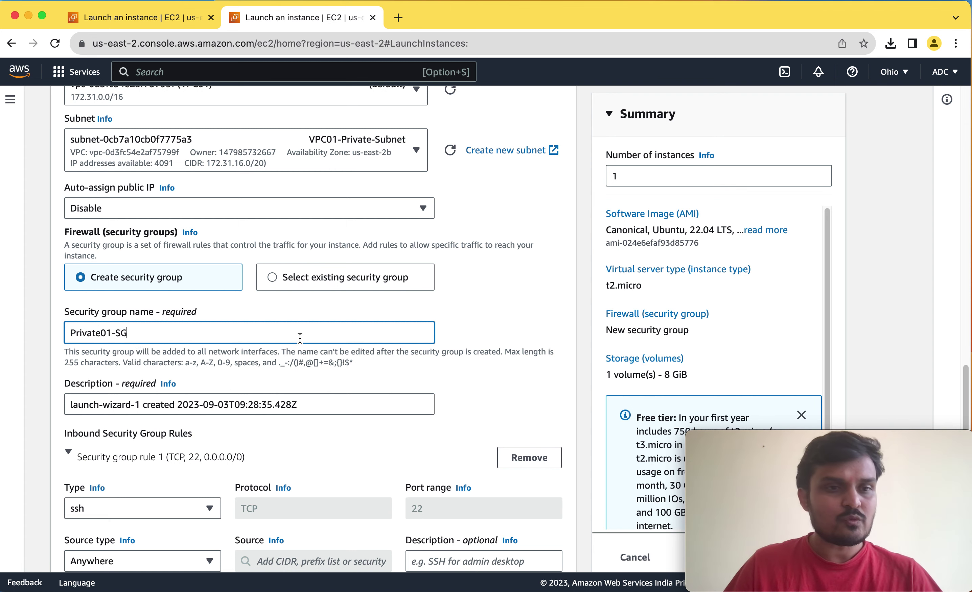
scroll(403, 379, down, 5)
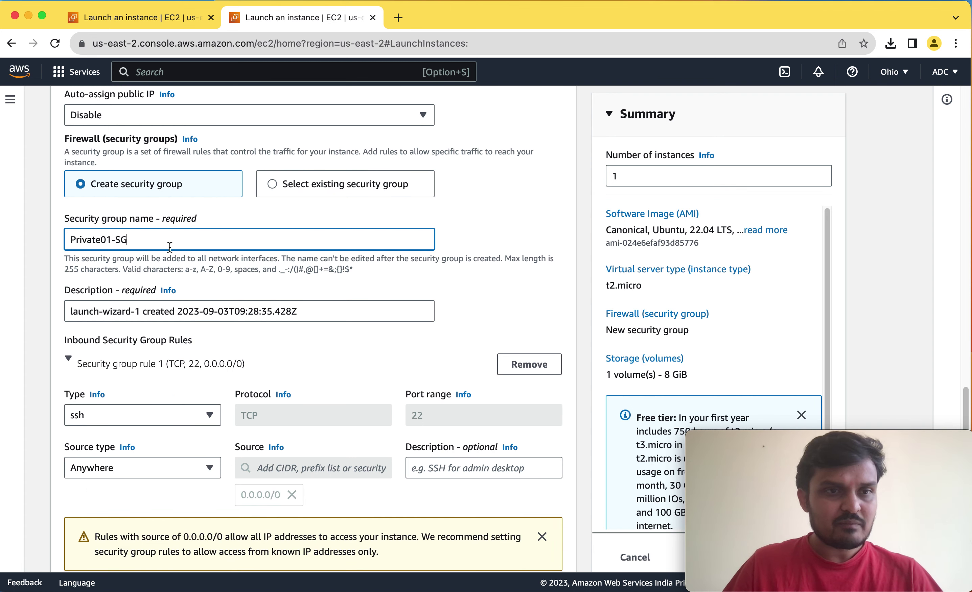
scroll(374, 348, down, 3)
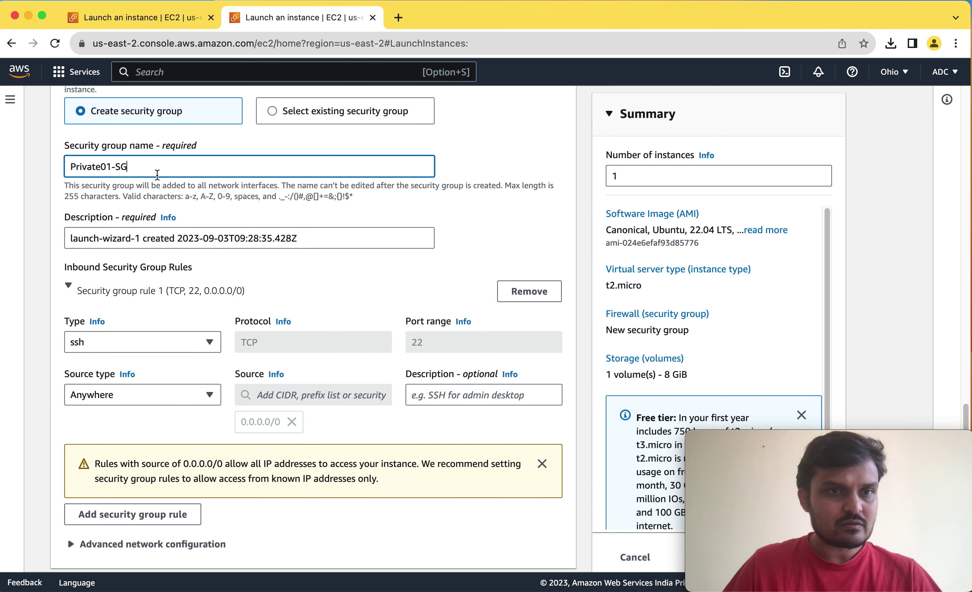
scroll(362, 314, down, 4)
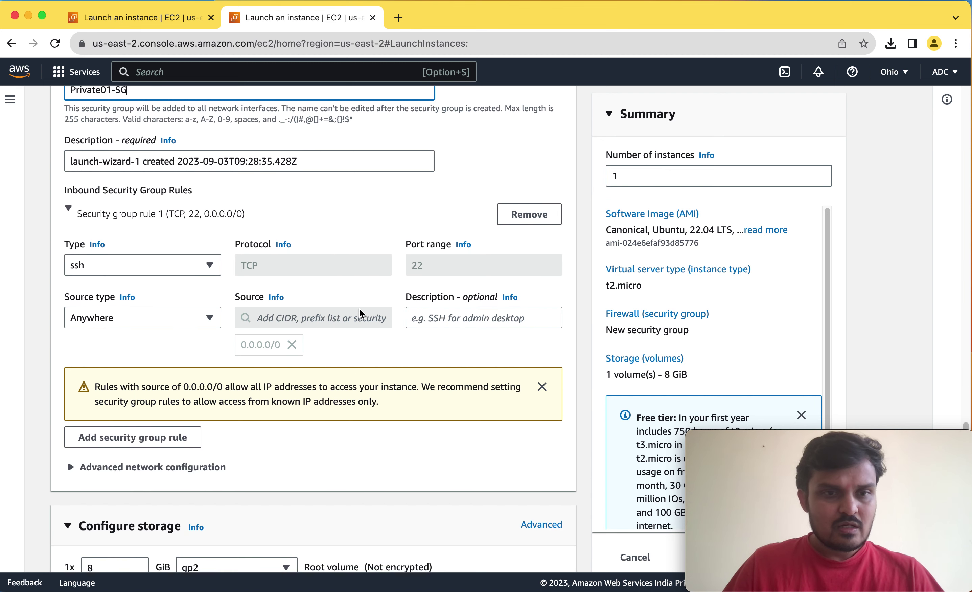
Change Private01-SG's only inbound rule from SSH to All traffic from 0.0.0.0/0.
click(136, 429)
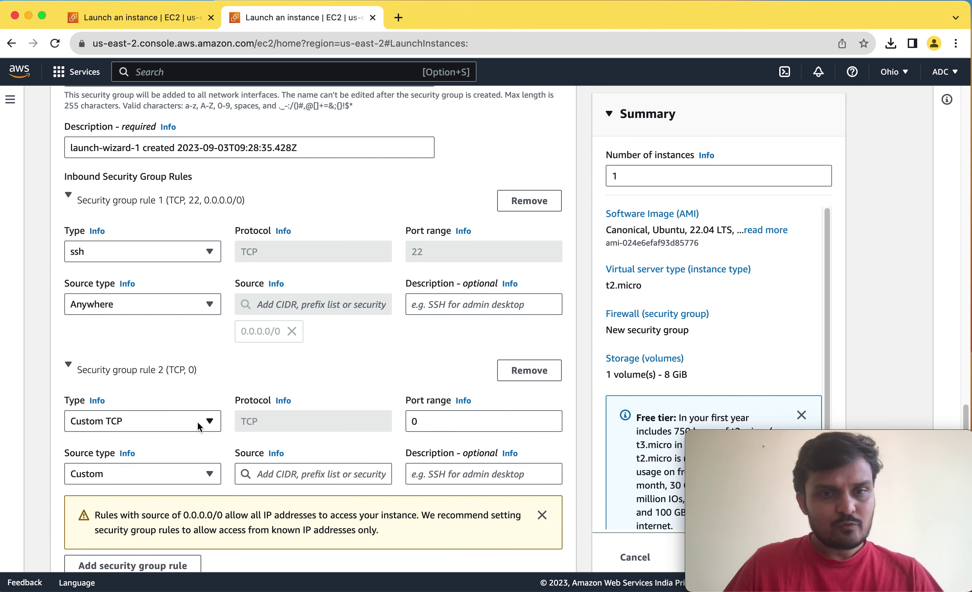
scroll(270, 382, down, 2)
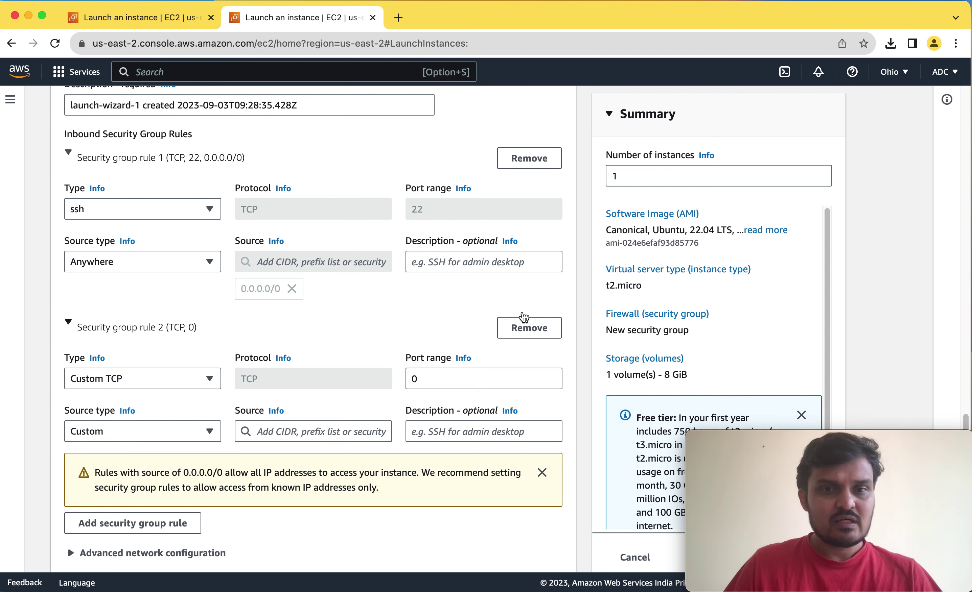
click(207, 209)
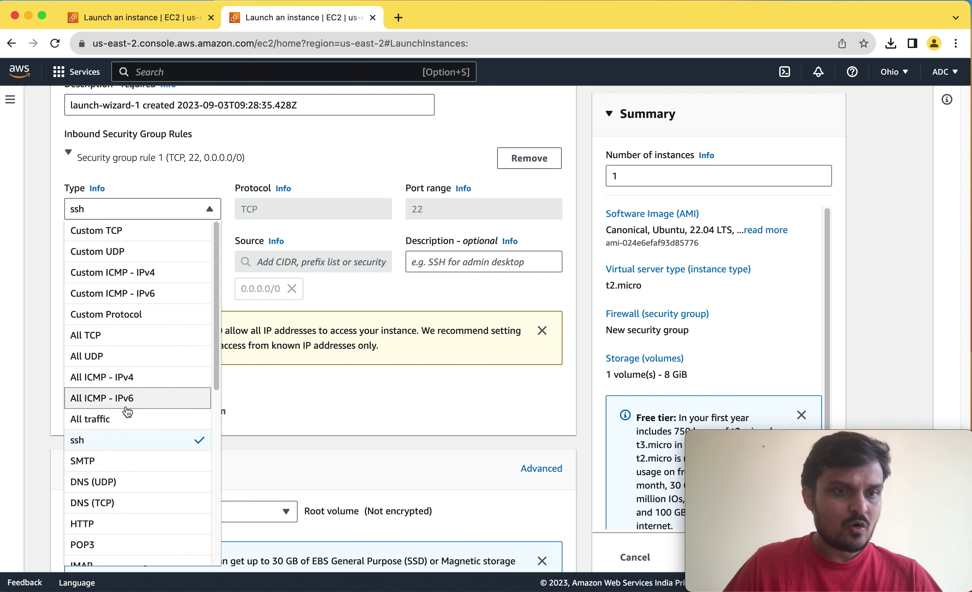
key(Return)
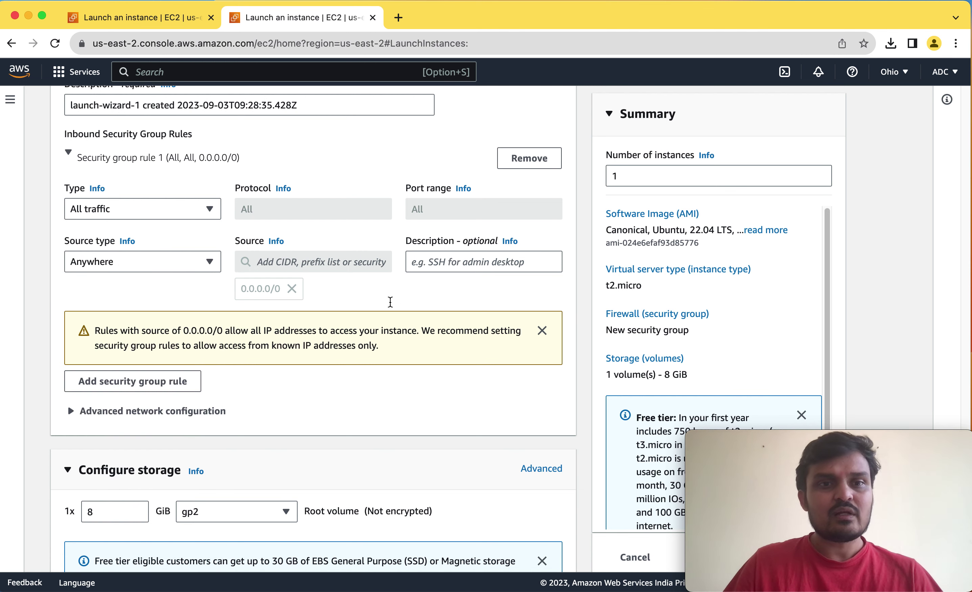
scroll(373, 311, down, 3)
scroll(373, 310, down, 4)
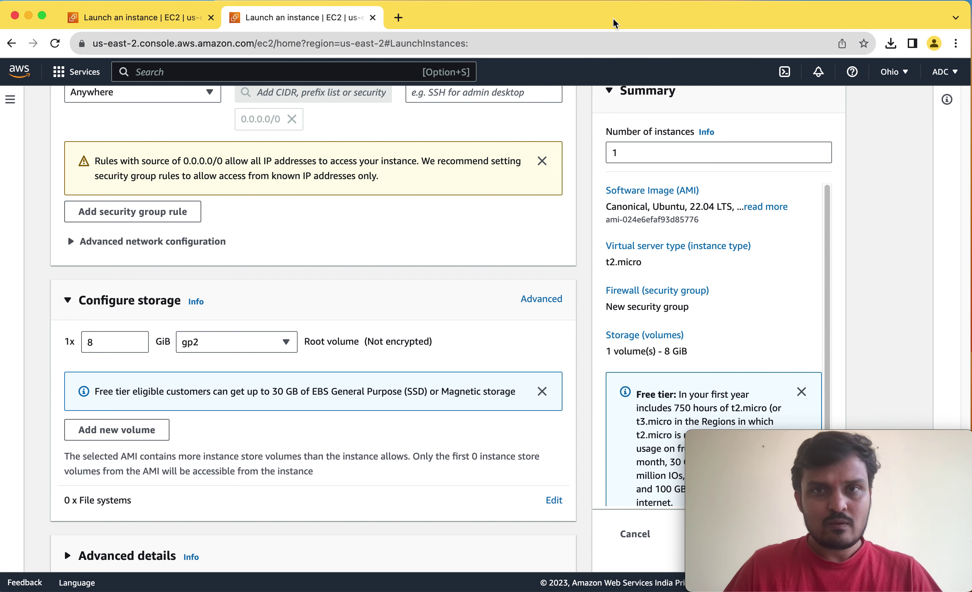
drag(615, 23, 416, 32)
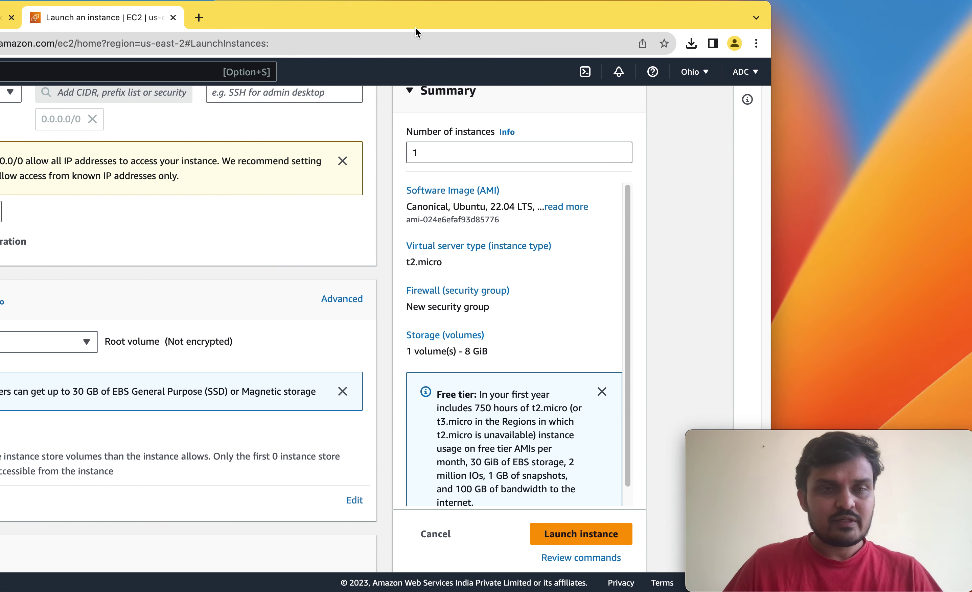
Launch VM02 and open the Instances list in a new tab to check VM01 running, VM02 pending.
click(573, 535)
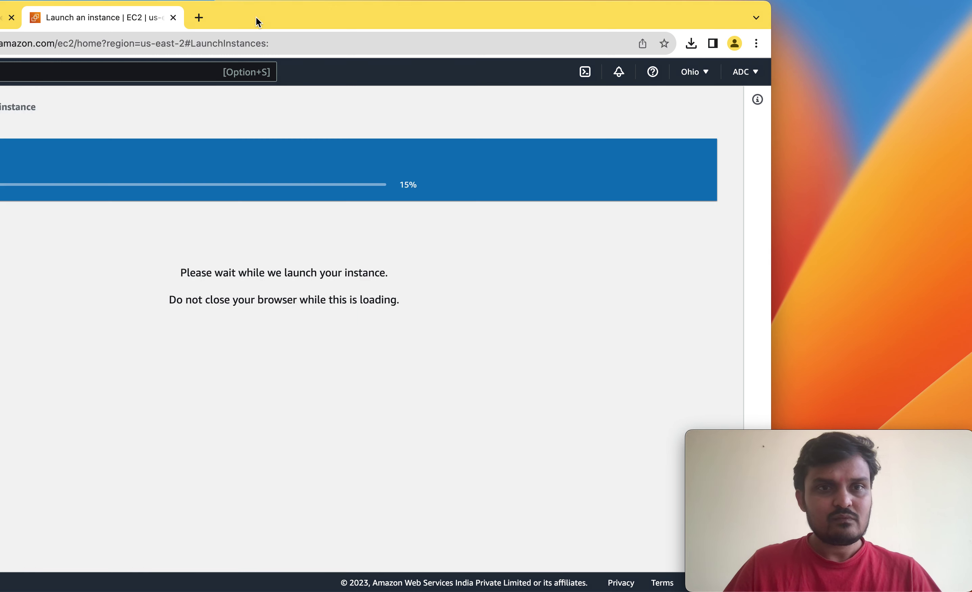
drag(263, 18, 494, 16)
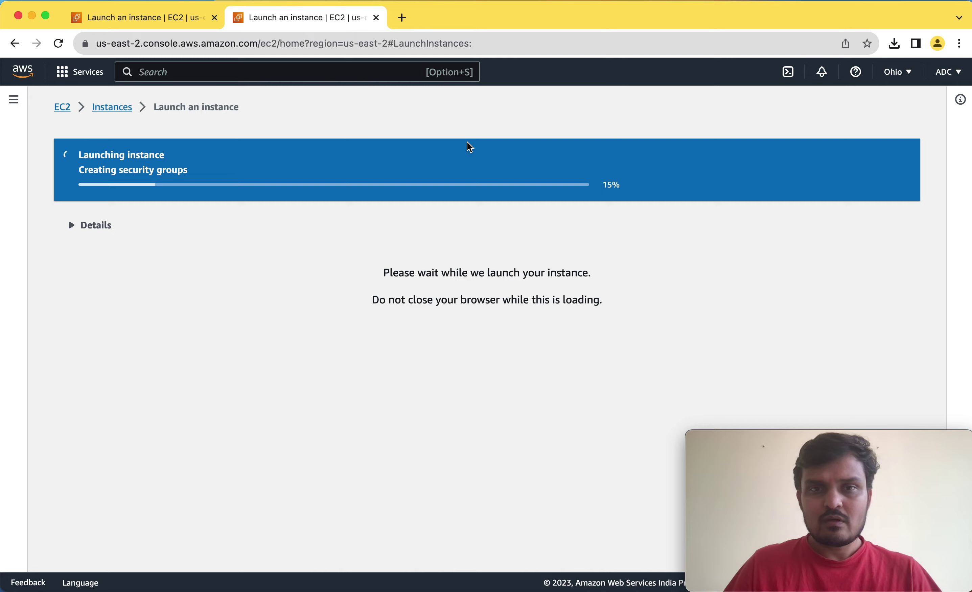
click(140, 20)
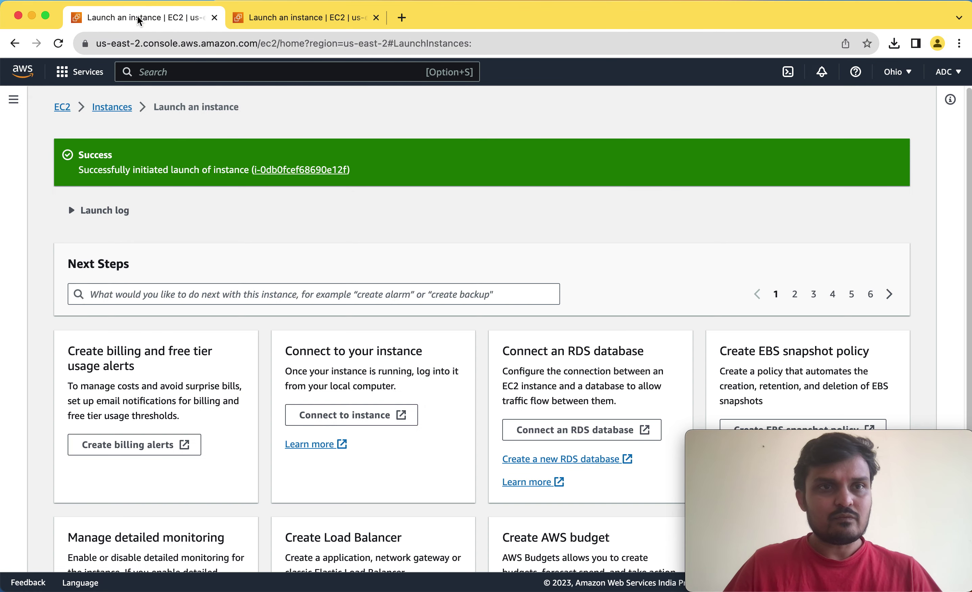
right_click(106, 114)
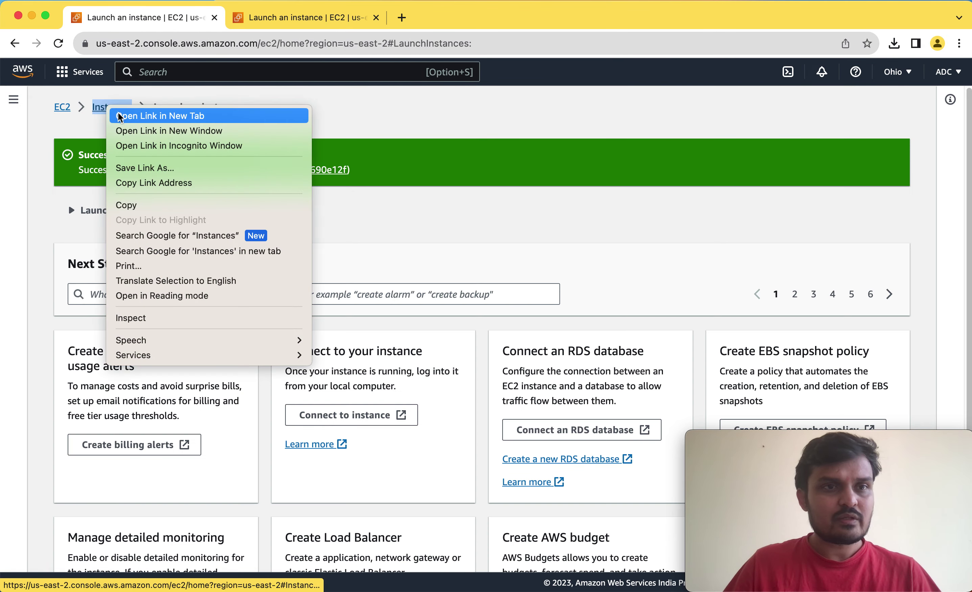
click(125, 115)
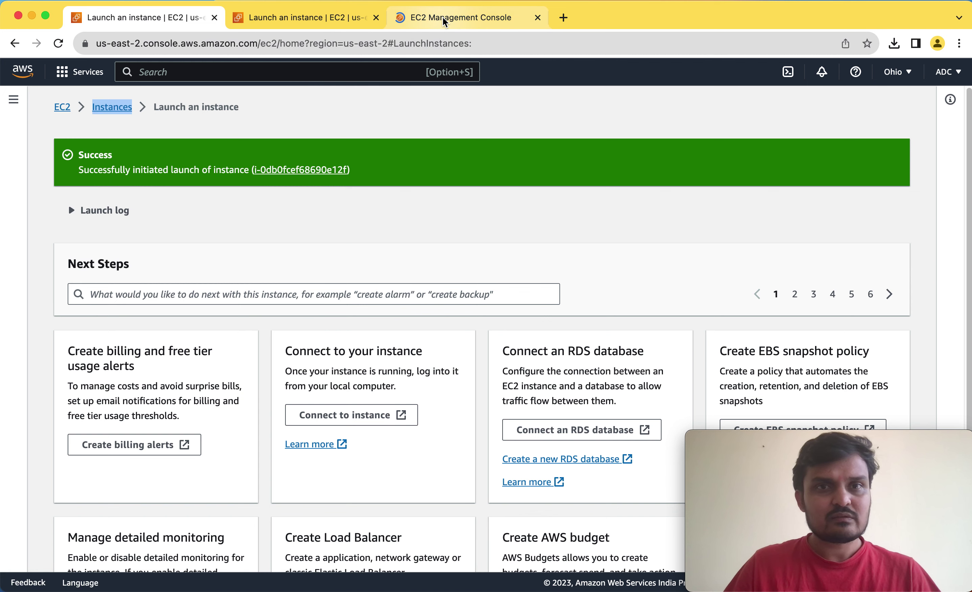
click(443, 17)
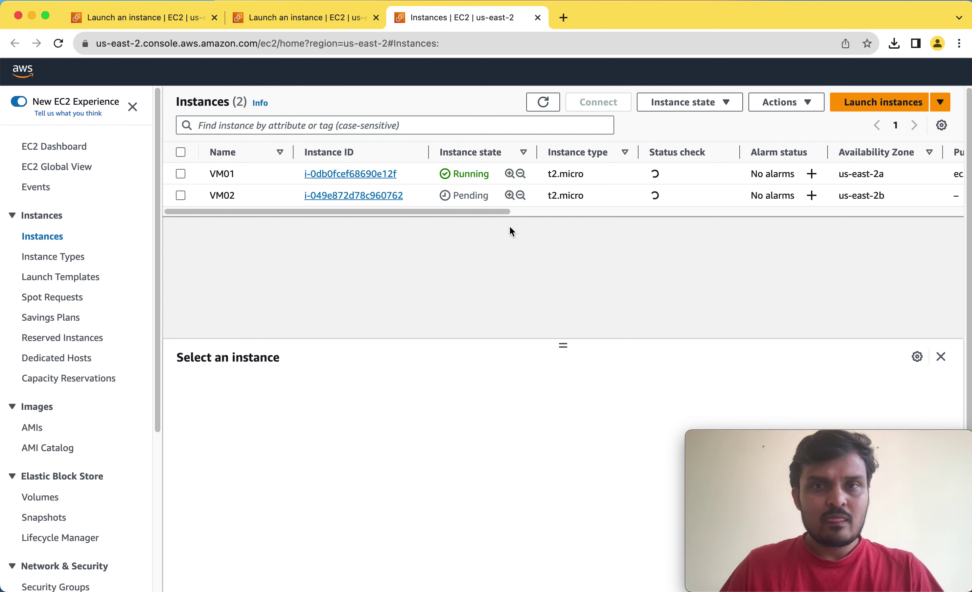
Start another instance launch and close the leftover VM02 launch-success tab.
click(881, 117)
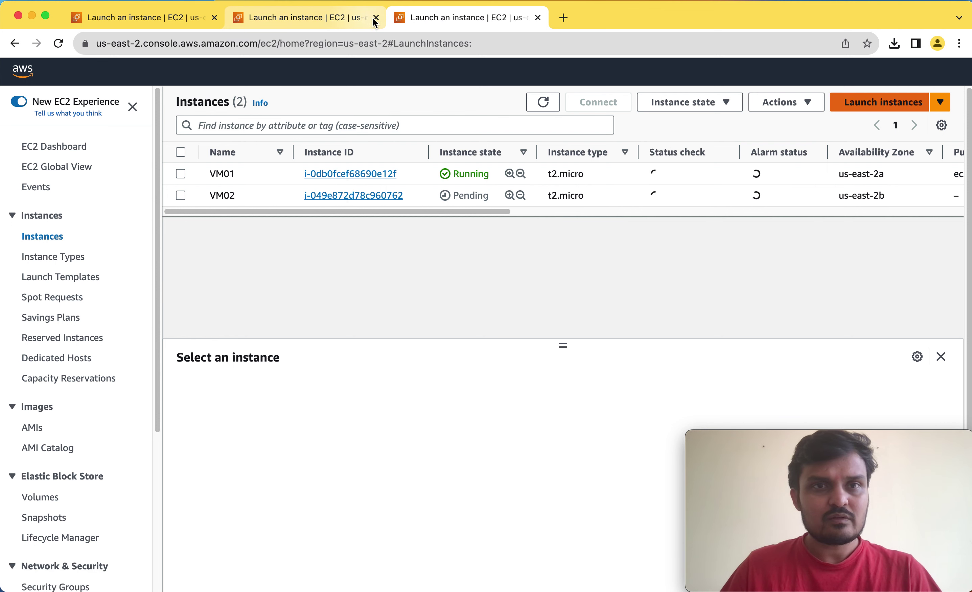
click(335, 21)
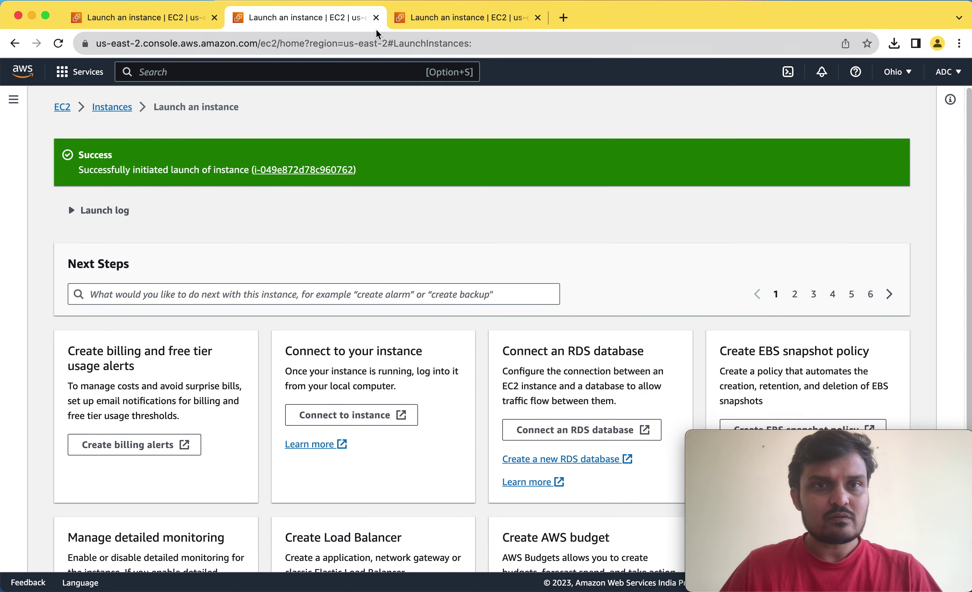
click(375, 18)
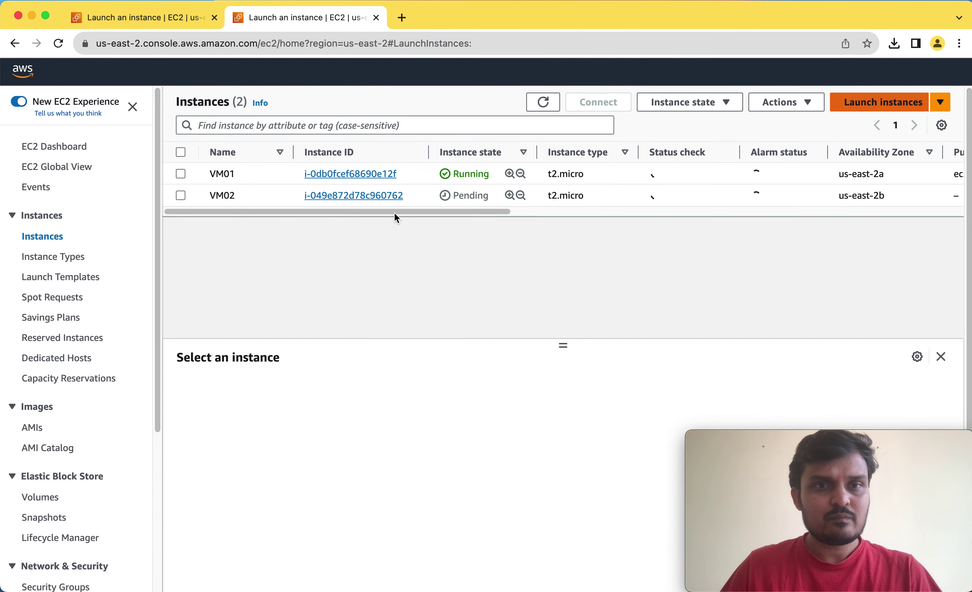
click(160, 19)
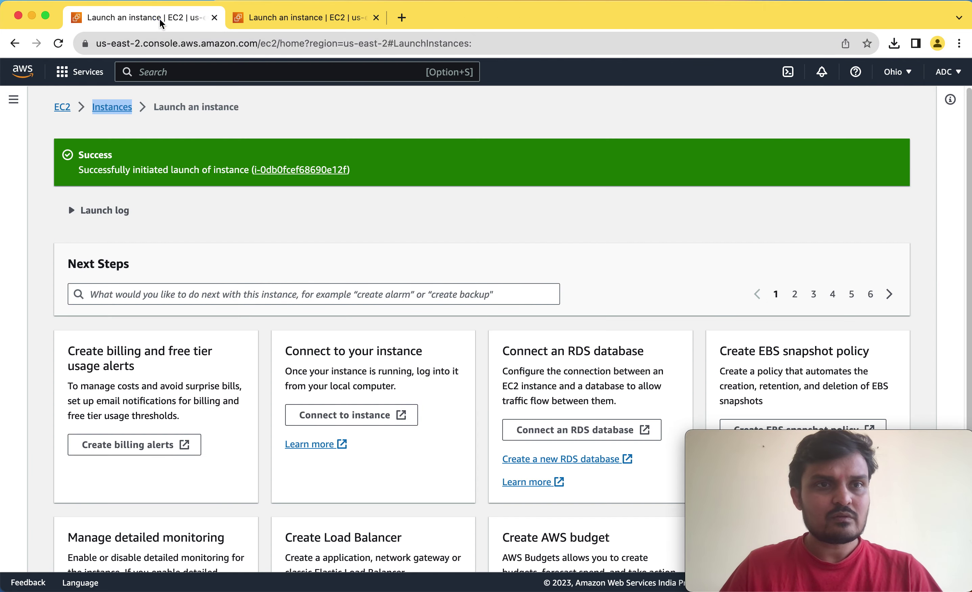
Close the VM01 launch-success tab and name the new instance VM03.
click(215, 18)
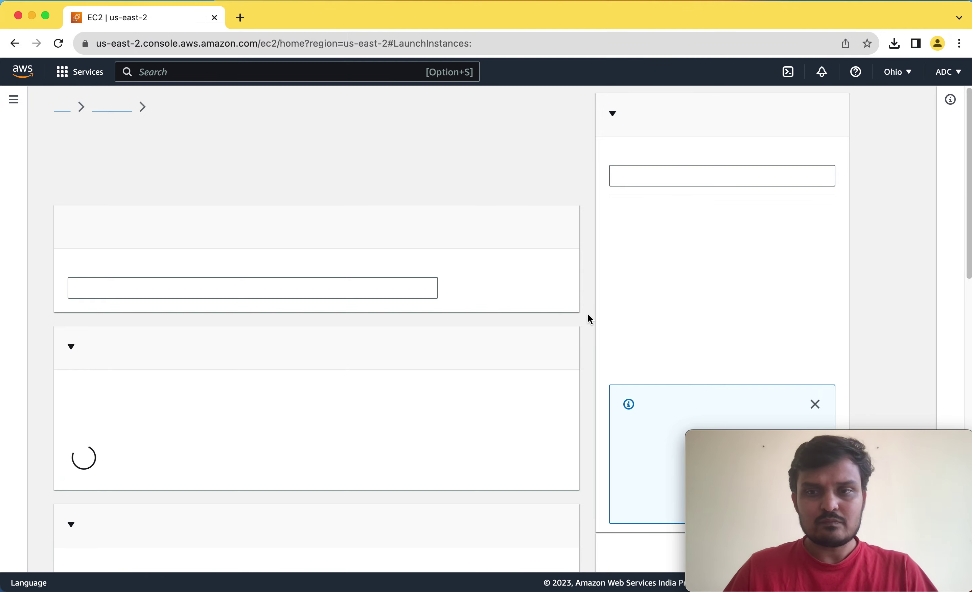
scroll(588, 316, down, 3)
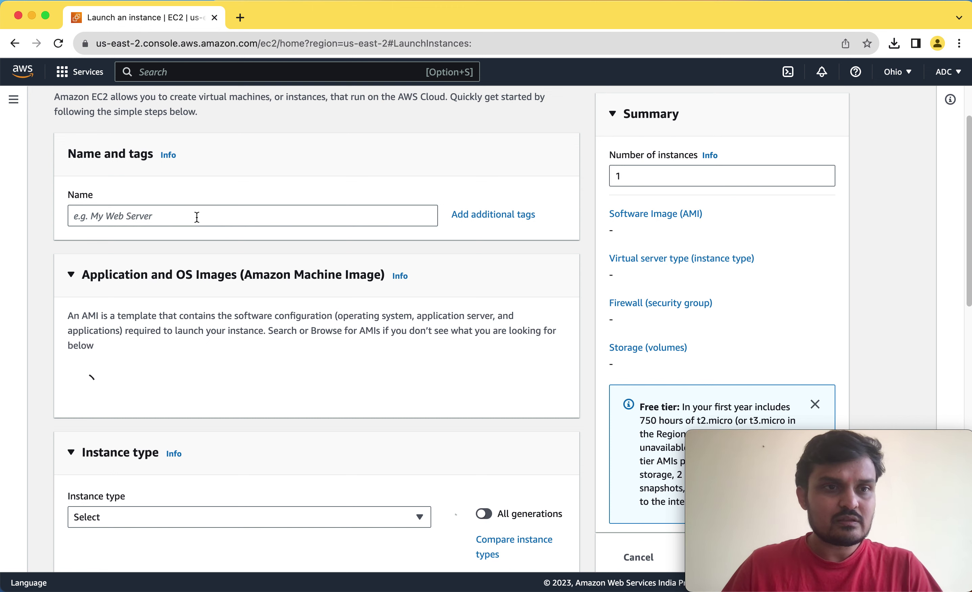
click(197, 217)
text(VM03)
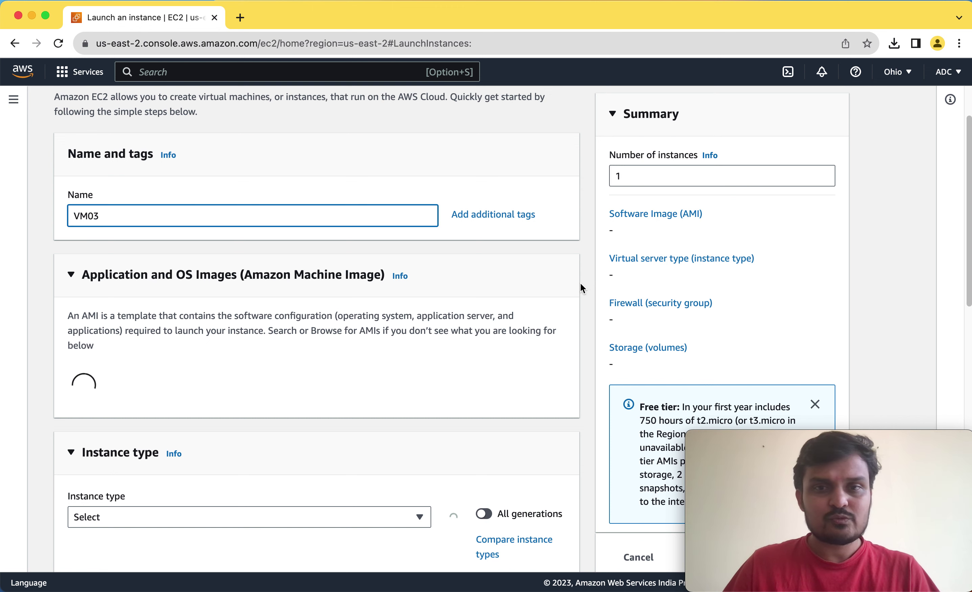
scroll(606, 350, down, 5)
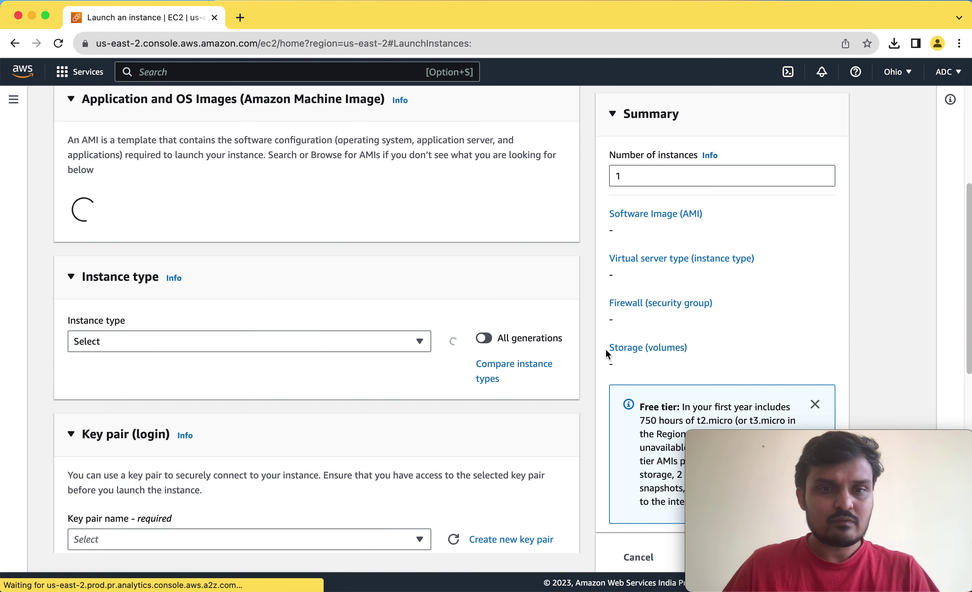
Select the Ubuntu Server 22.04 LTS image for VM03.
click(417, 534)
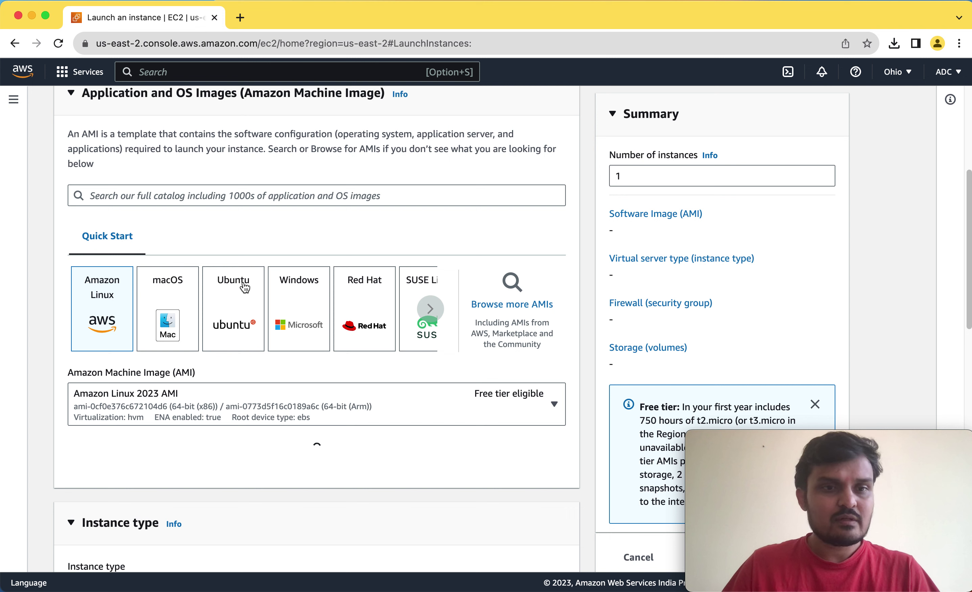
click(237, 320)
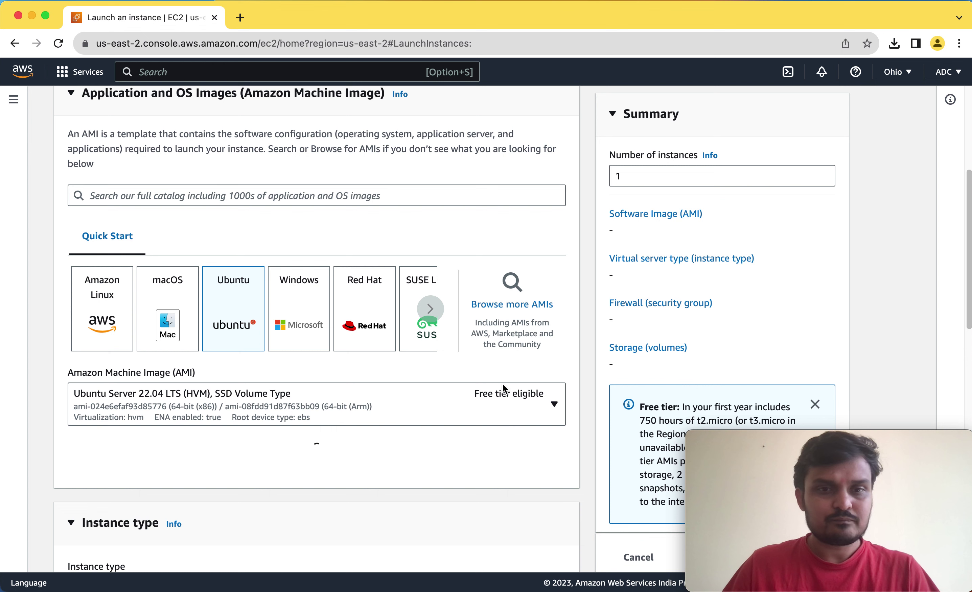
scroll(503, 385, down, 4)
scroll(503, 387, down, 4)
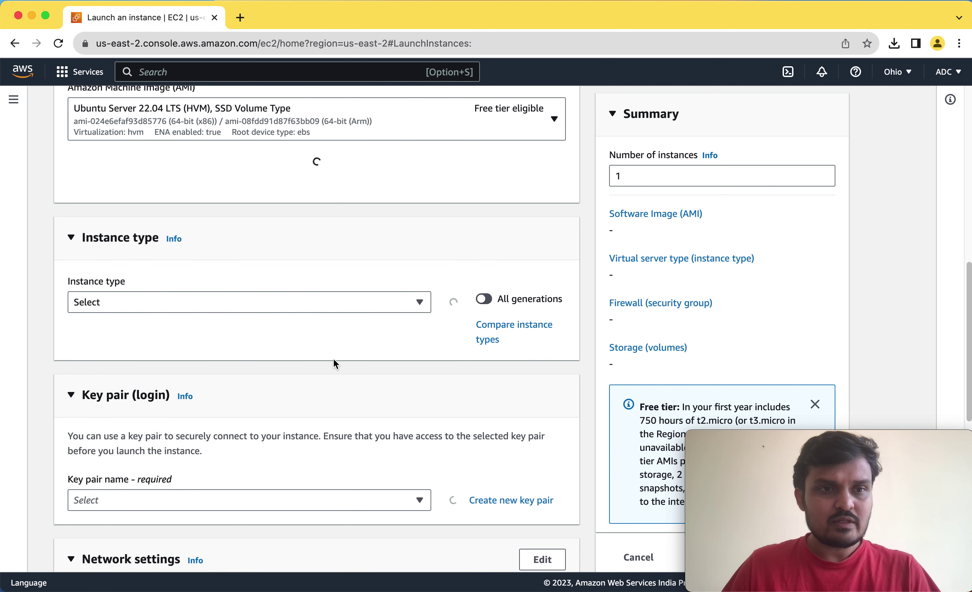
scroll(451, 362, down, 2)
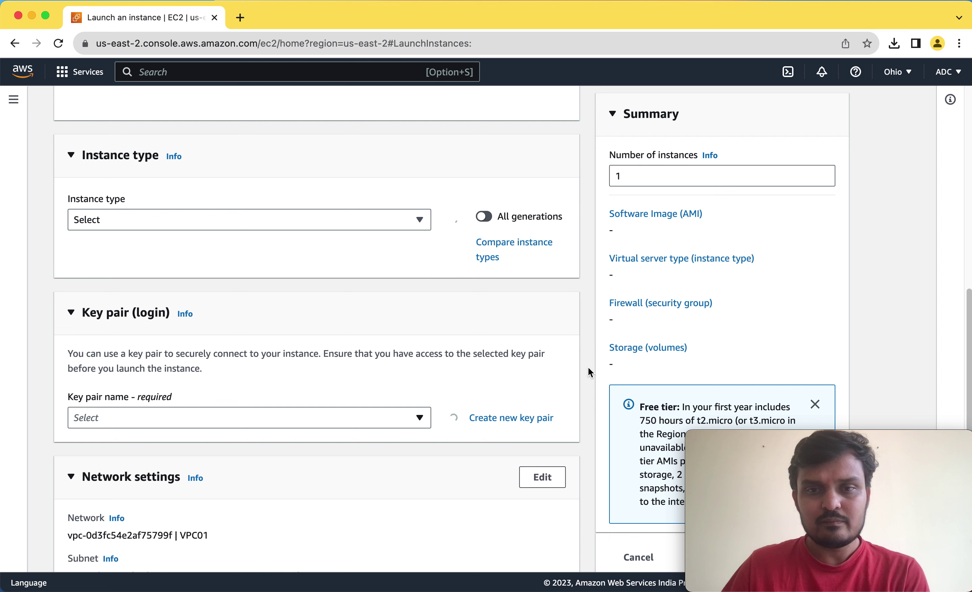
scroll(588, 368, down, 3)
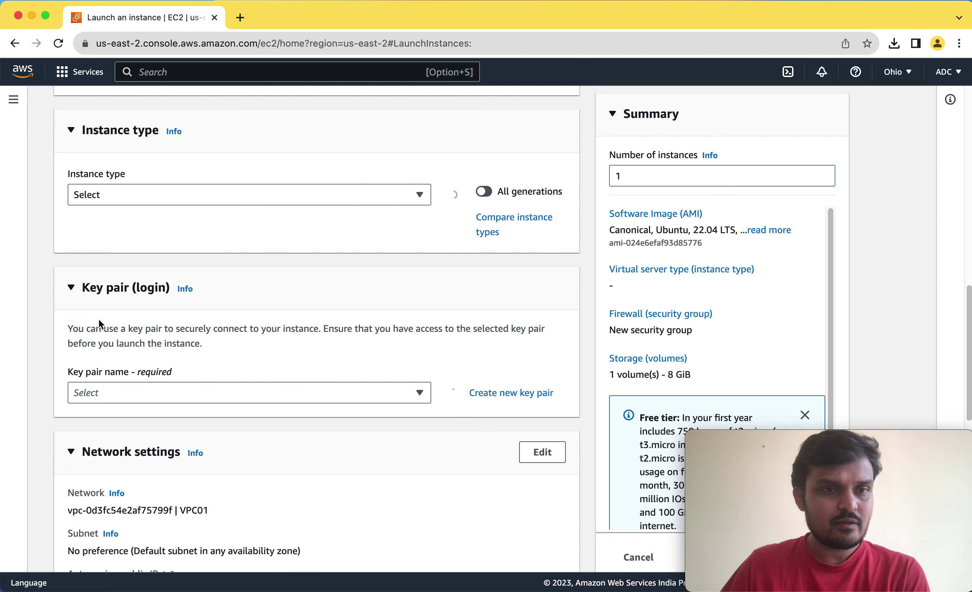
Open and dismiss the key pair list without choosing a key pair.
click(200, 393)
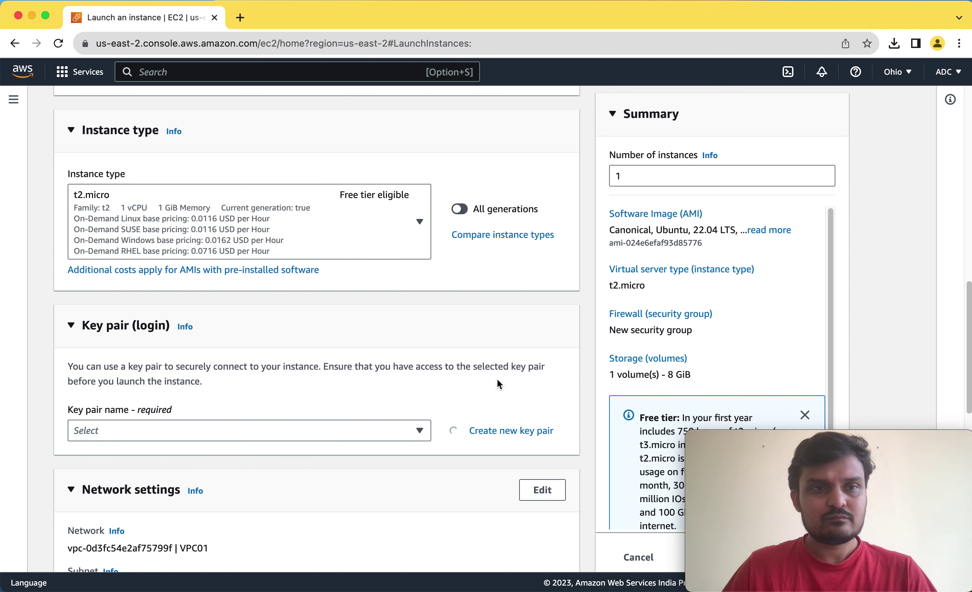
scroll(483, 364, down, 2)
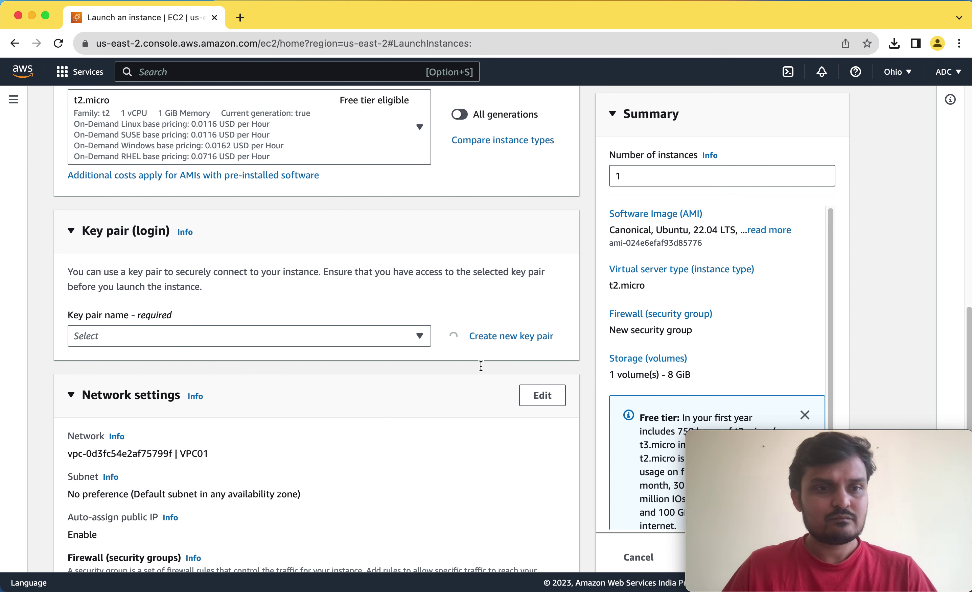
click(403, 335)
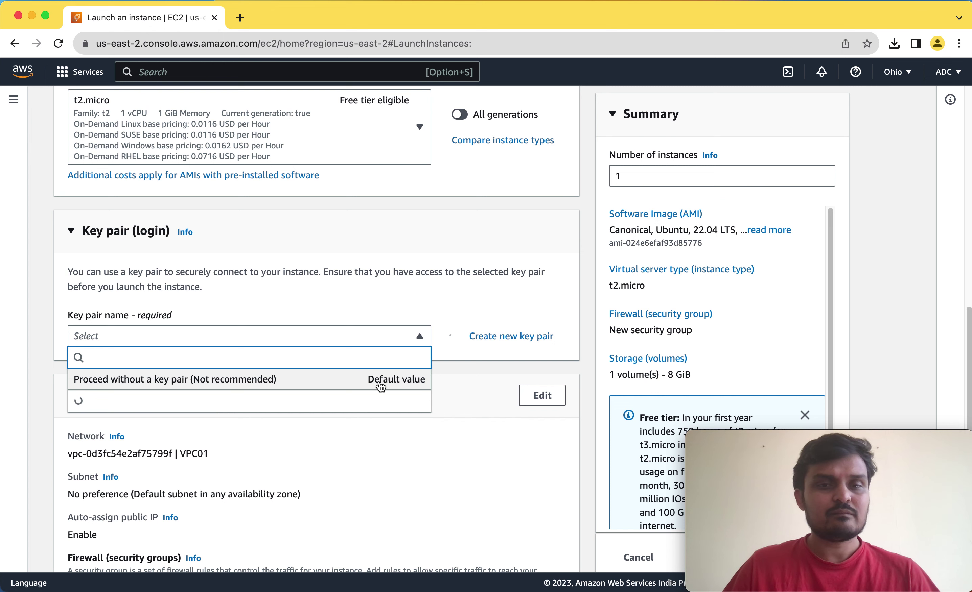
click(418, 334)
click(417, 335)
scroll(495, 337, down, 3)
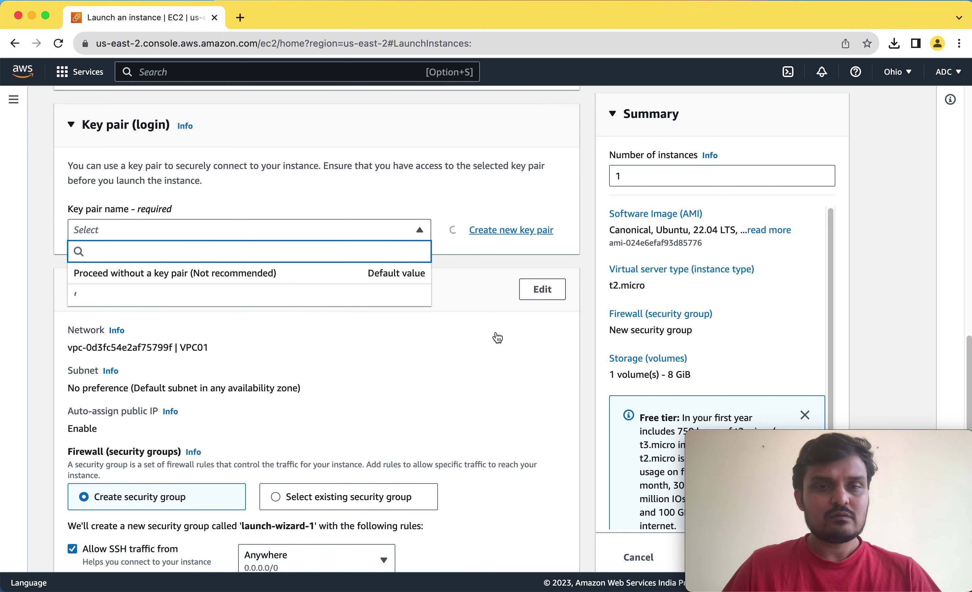
click(547, 281)
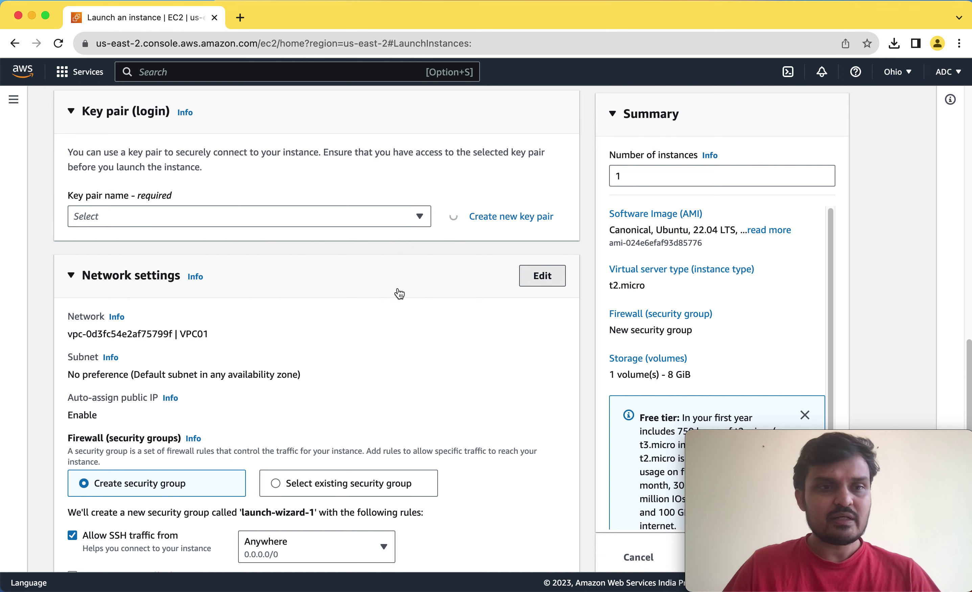
Place VM03 in VPC02 with subnet VPC02-Private-Subnet.
click(527, 284)
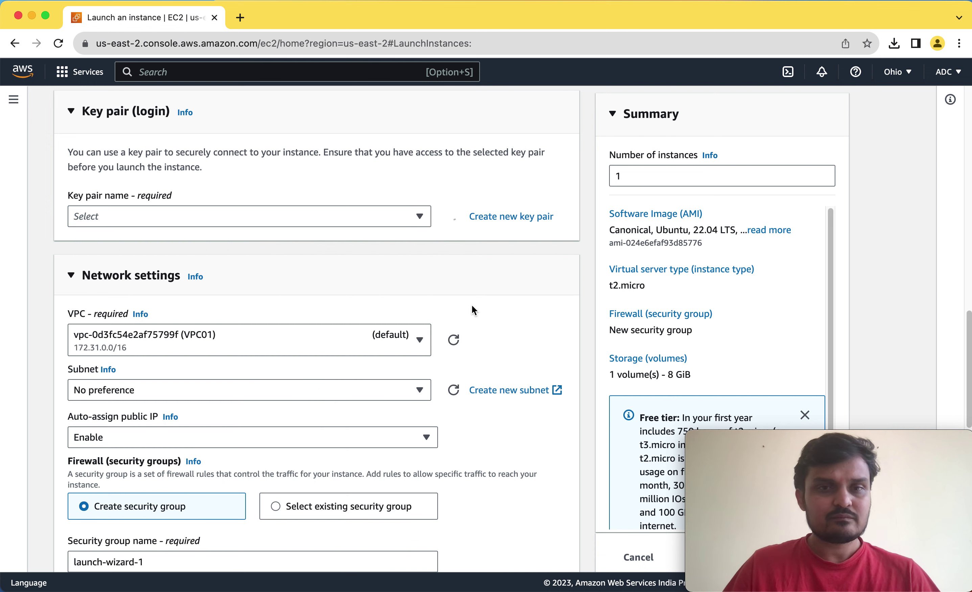
click(391, 344)
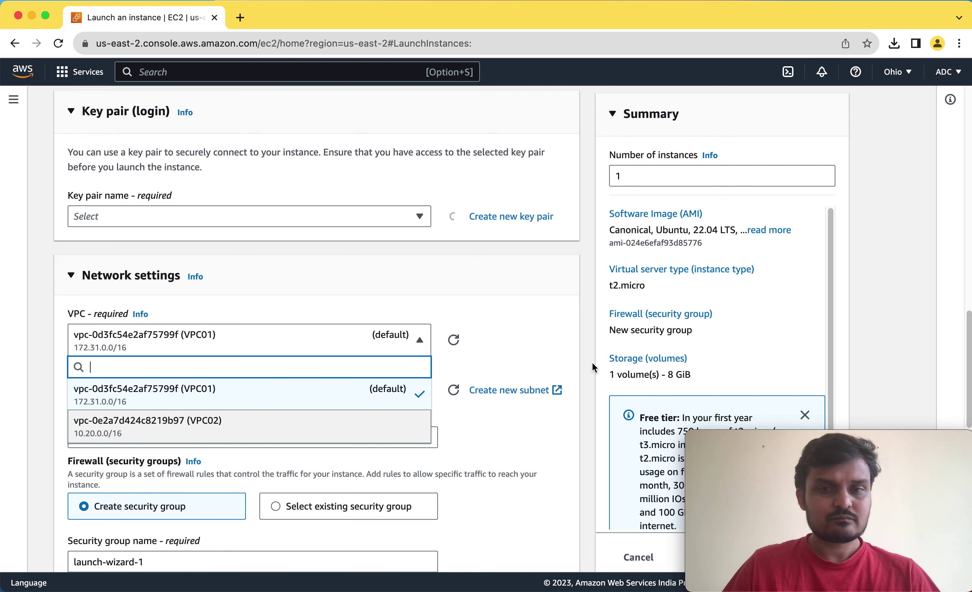
click(357, 425)
scroll(356, 344, down, 2)
click(409, 322)
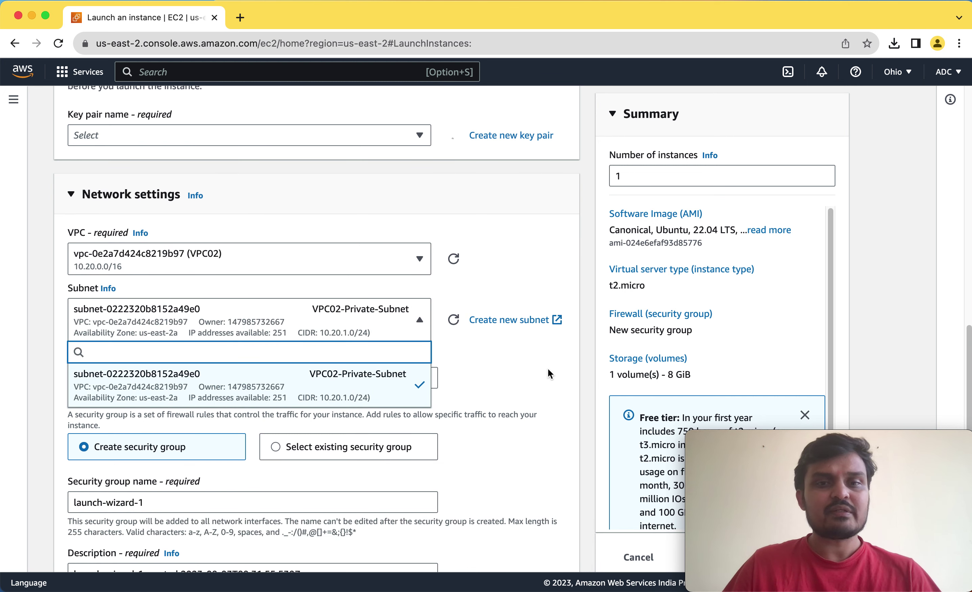
click(583, 377)
scroll(271, 421, down, 3)
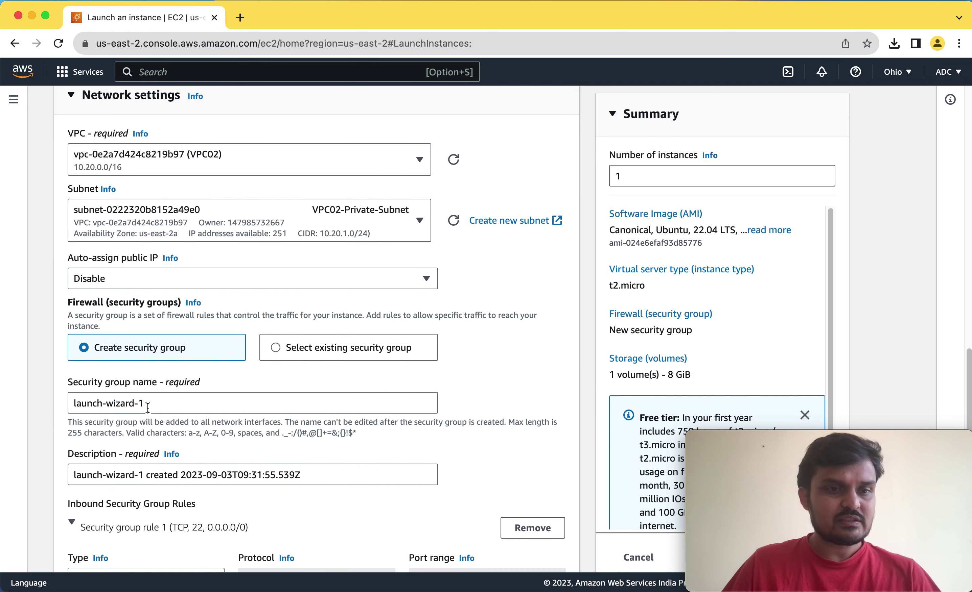
Name the new security group Private02-SG.
triple_click(163, 405)
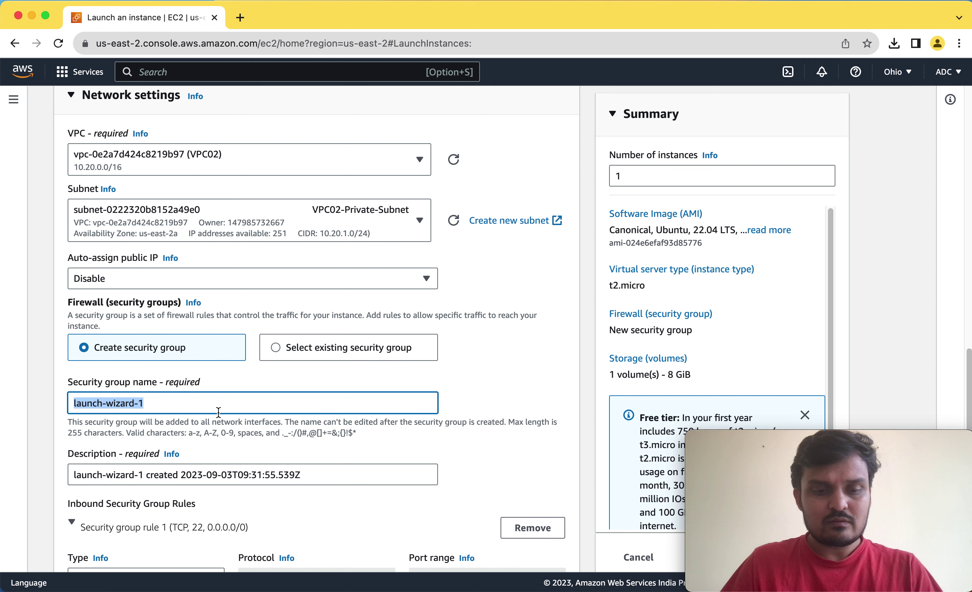
text(Pr)
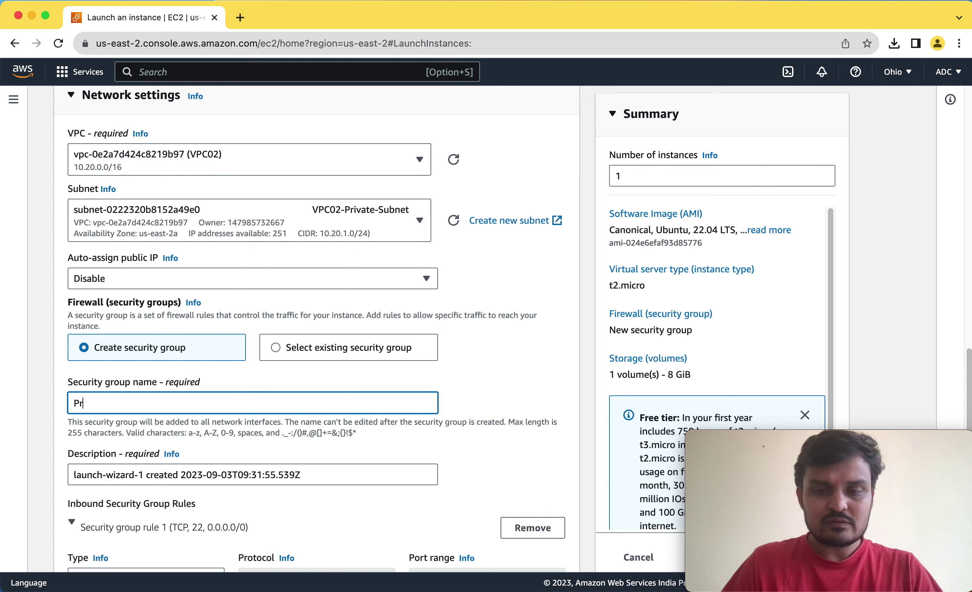
text(ivate-)
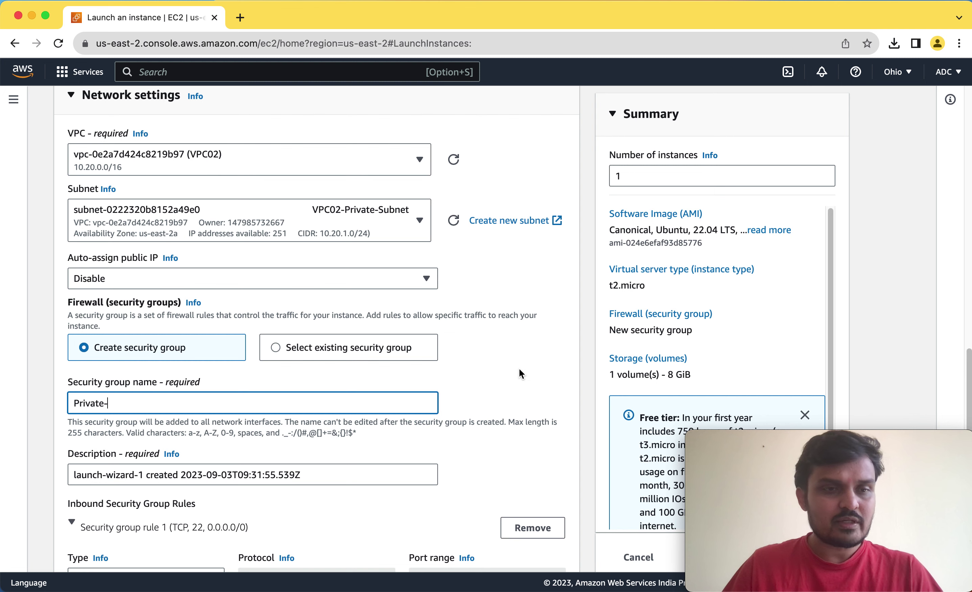
key(BackSpace)
text(02-SG)
click(528, 374)
scroll(397, 380, down, 5)
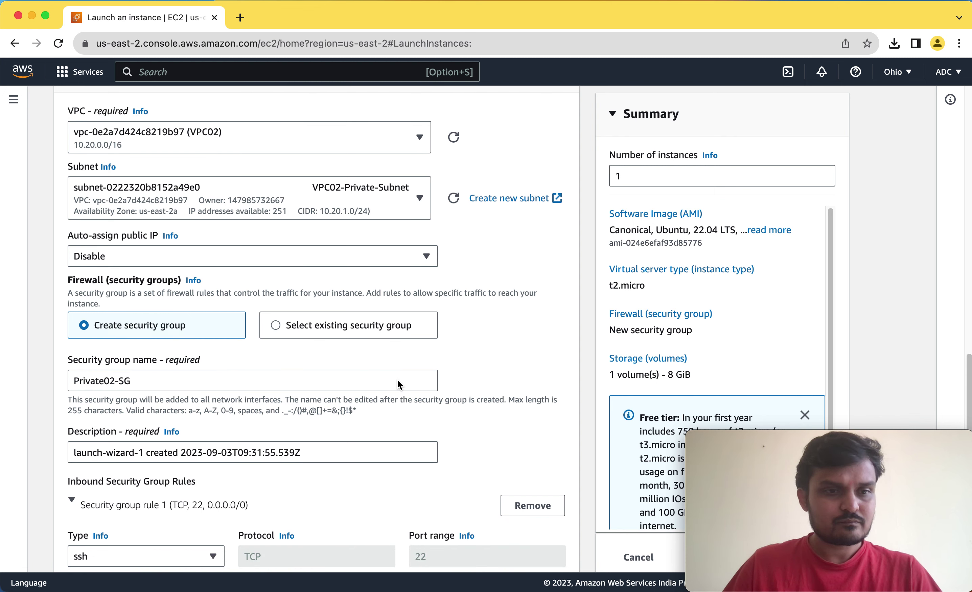
Set the inbound rule type to All traffic instead of SSH.
click(164, 380)
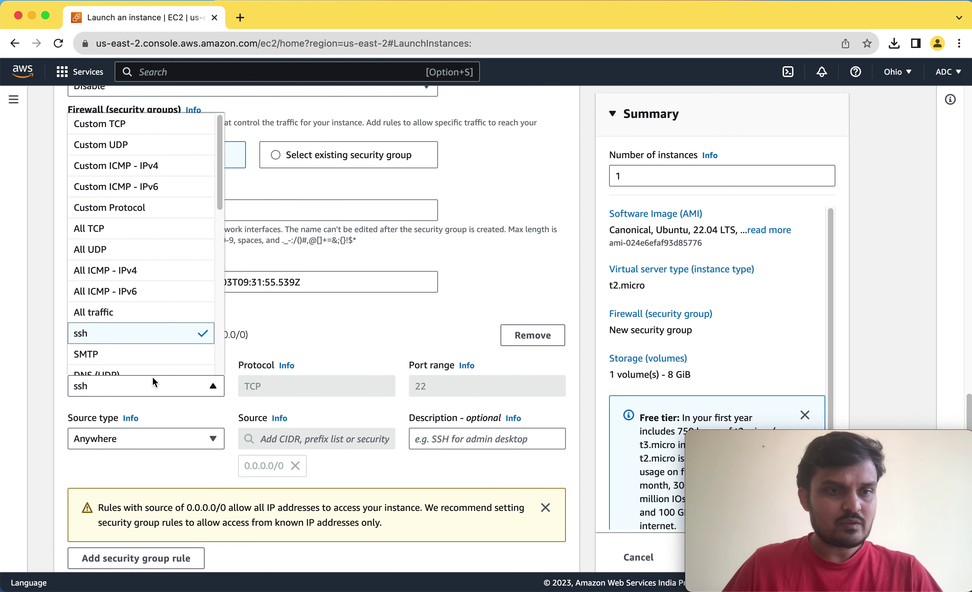
click(120, 319)
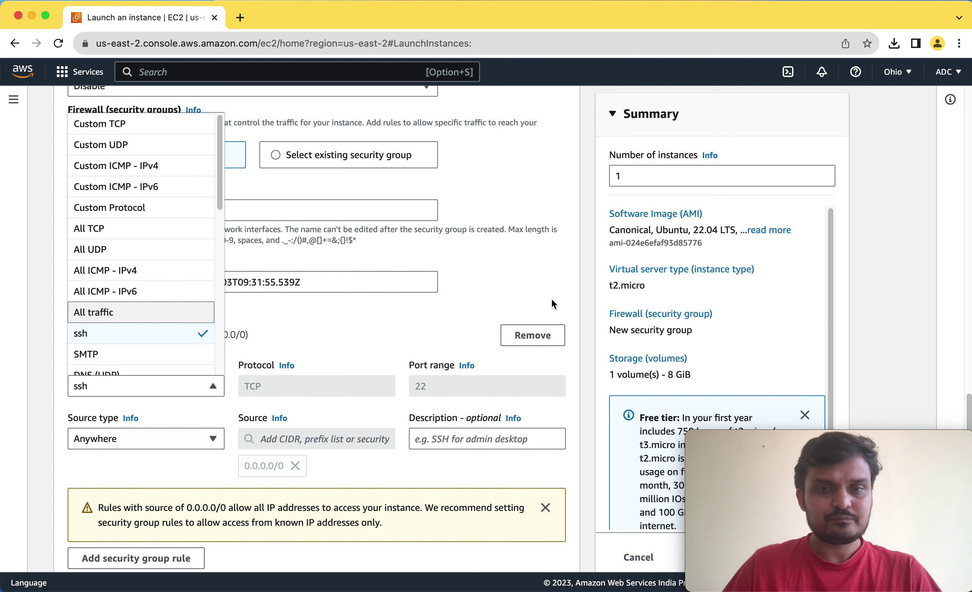
scroll(576, 306, up, 10)
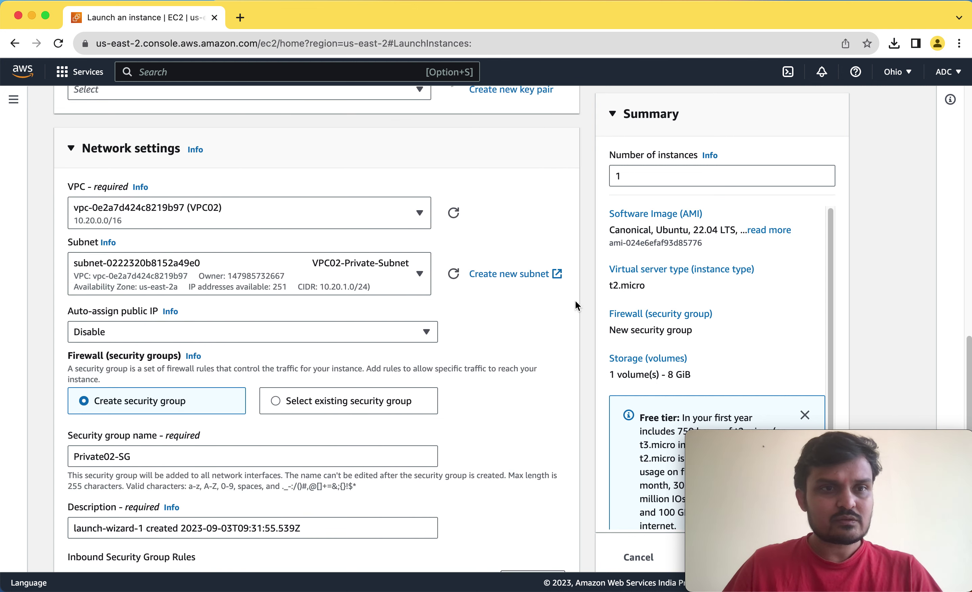
click(330, 228)
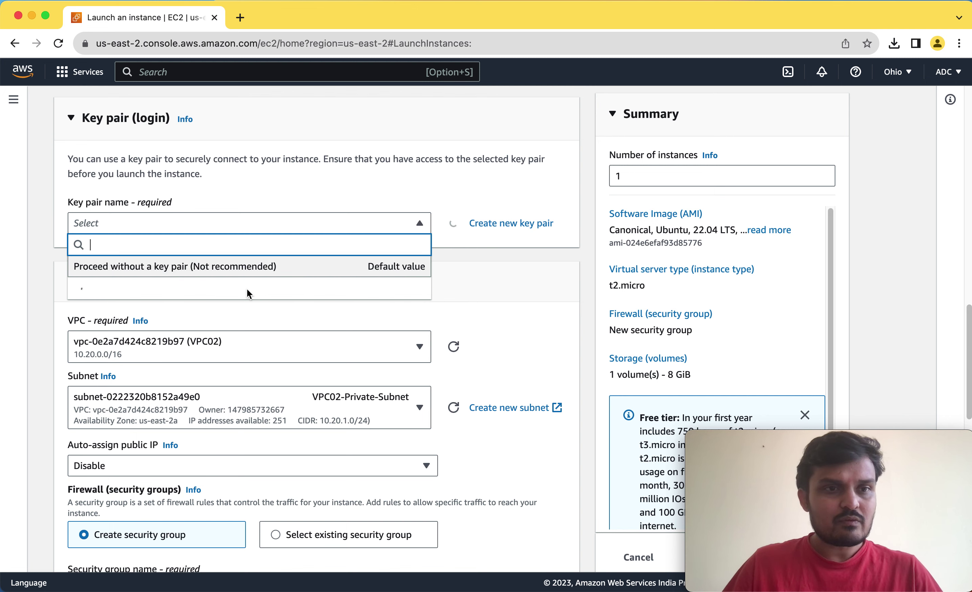
Open and close the key pair list and creation form without picking a key pair.
click(499, 227)
click(478, 226)
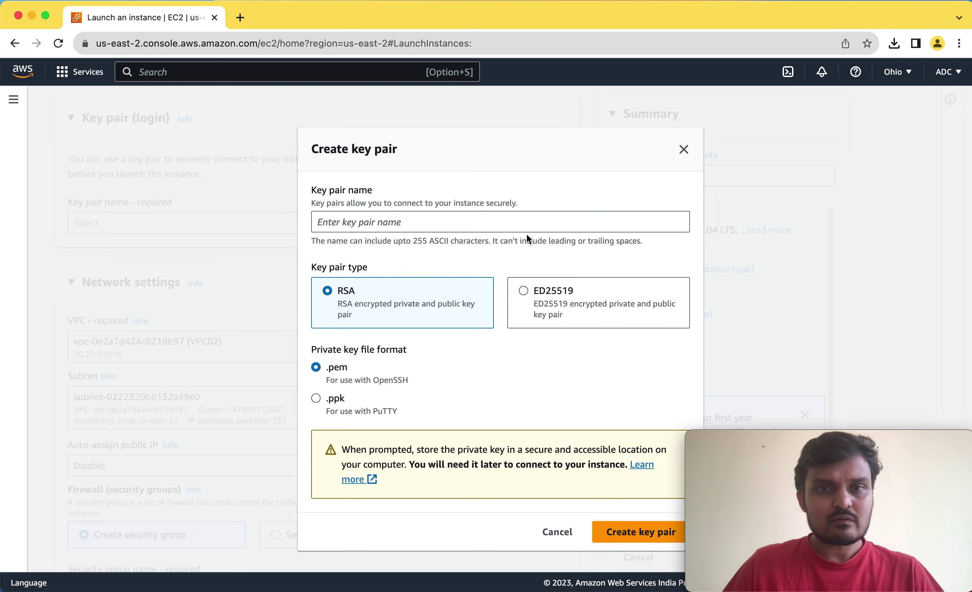
click(553, 541)
click(419, 226)
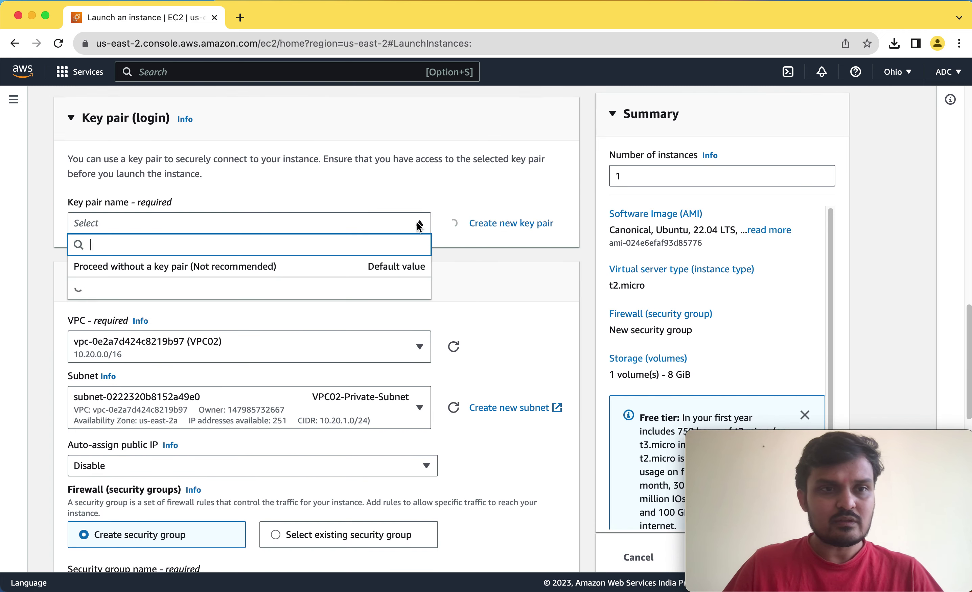
click(589, 275)
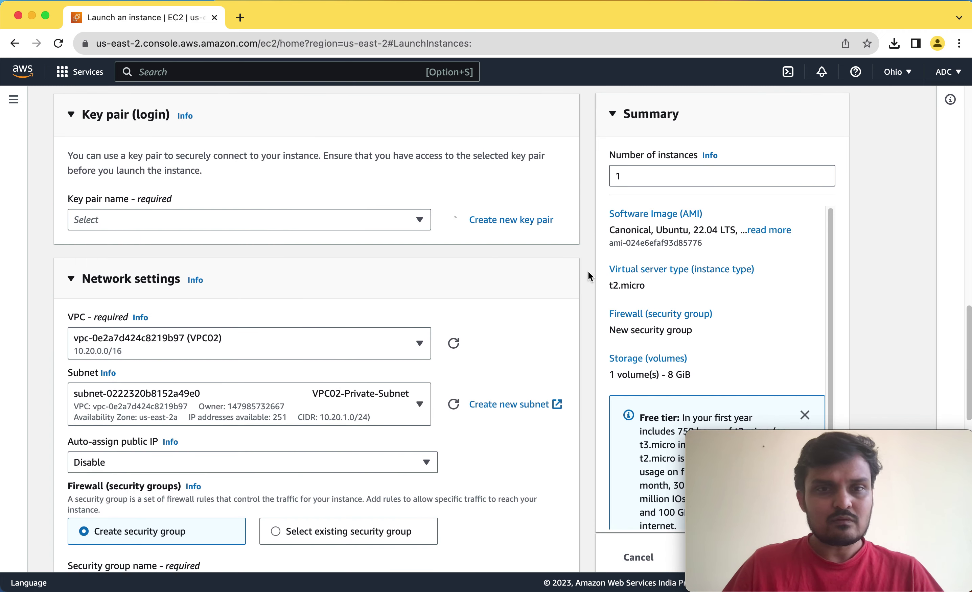
scroll(589, 275, down, 10)
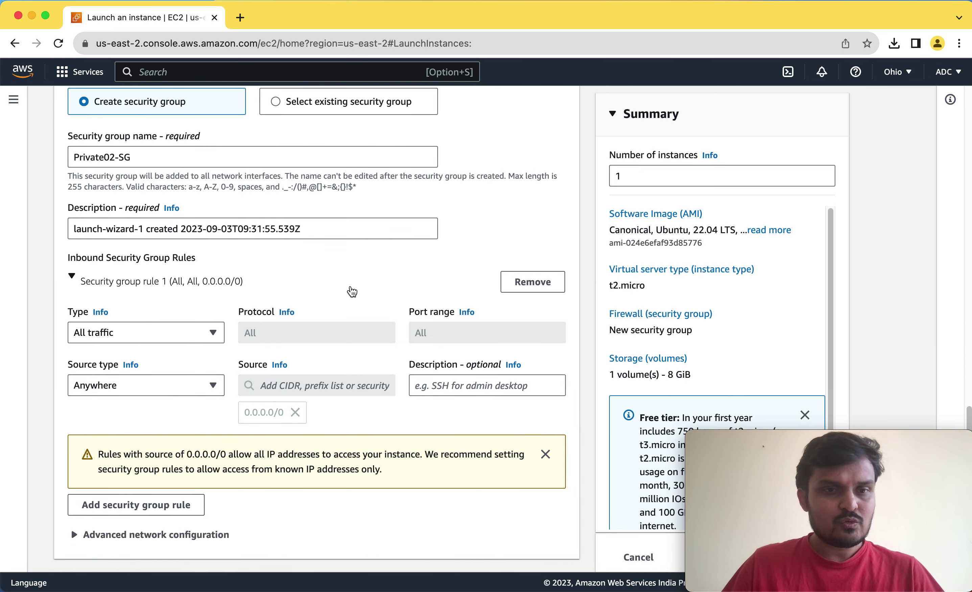
scroll(298, 330, down, 15)
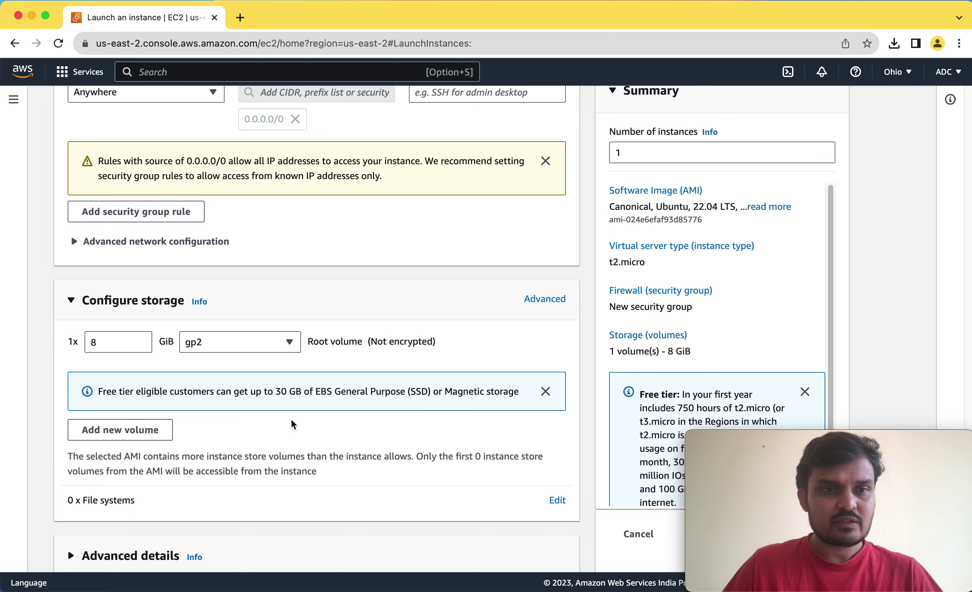
scroll(292, 420, up, 20)
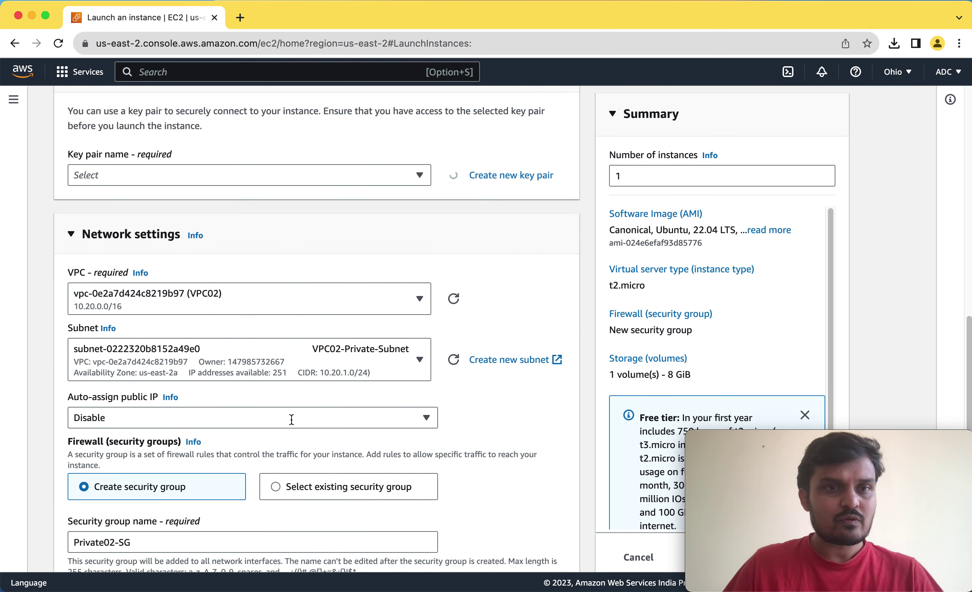
scroll(292, 420, up, 5)
click(125, 312)
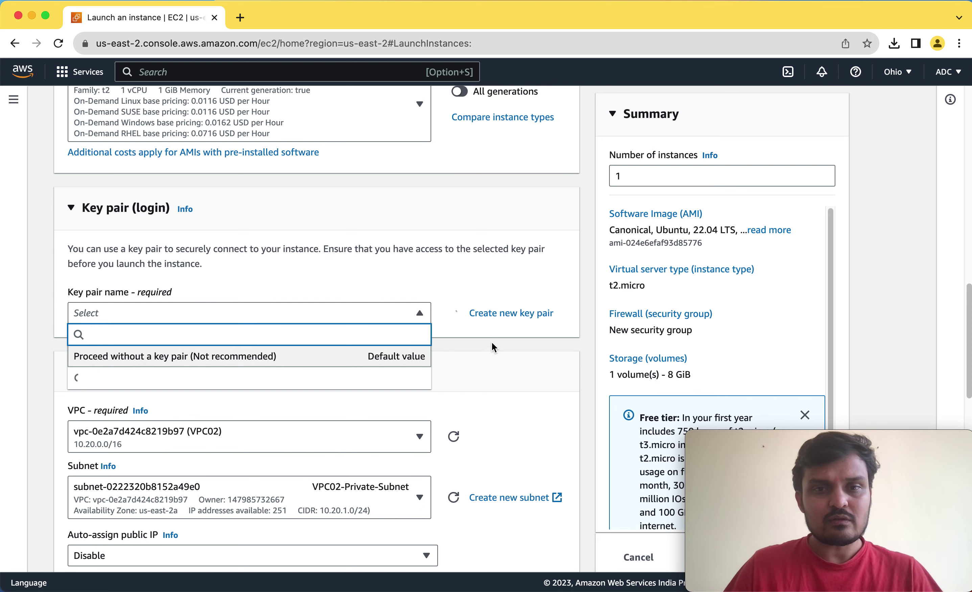
click(509, 328)
Create an RSA .pem key pair named Test, correcting the mistyped 'TEst'.
click(494, 314)
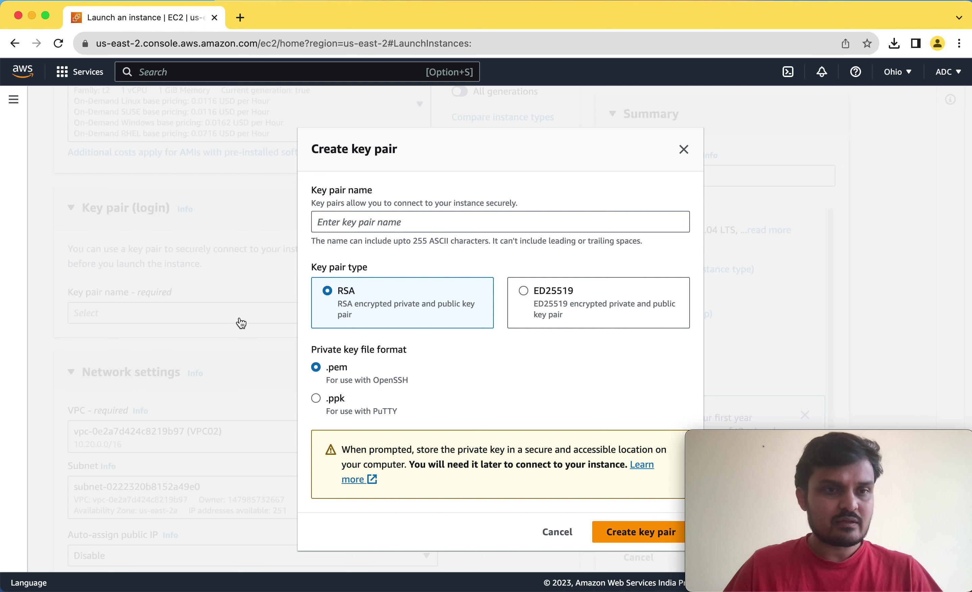
click(361, 227)
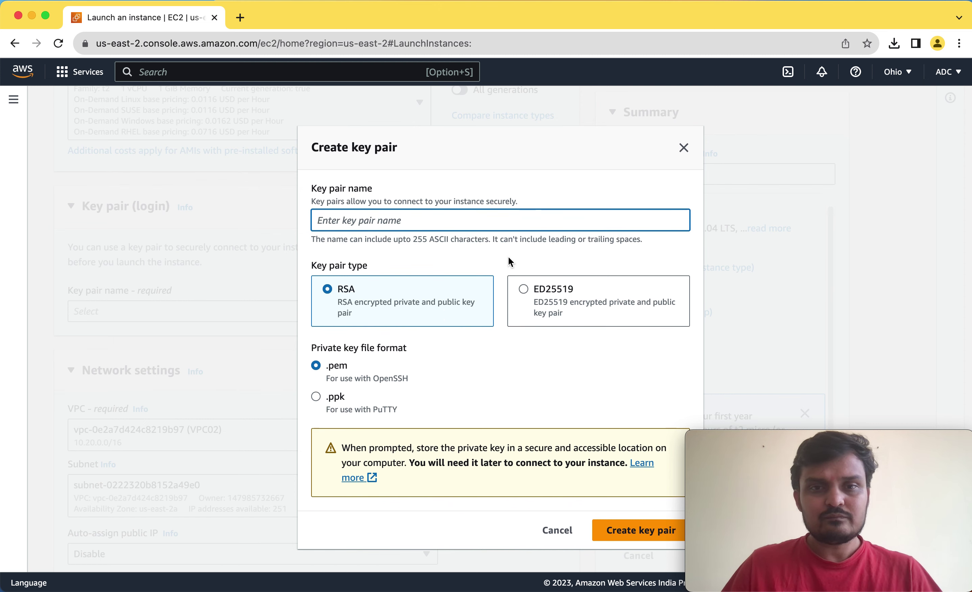
text(TEst)
double_click(326, 222)
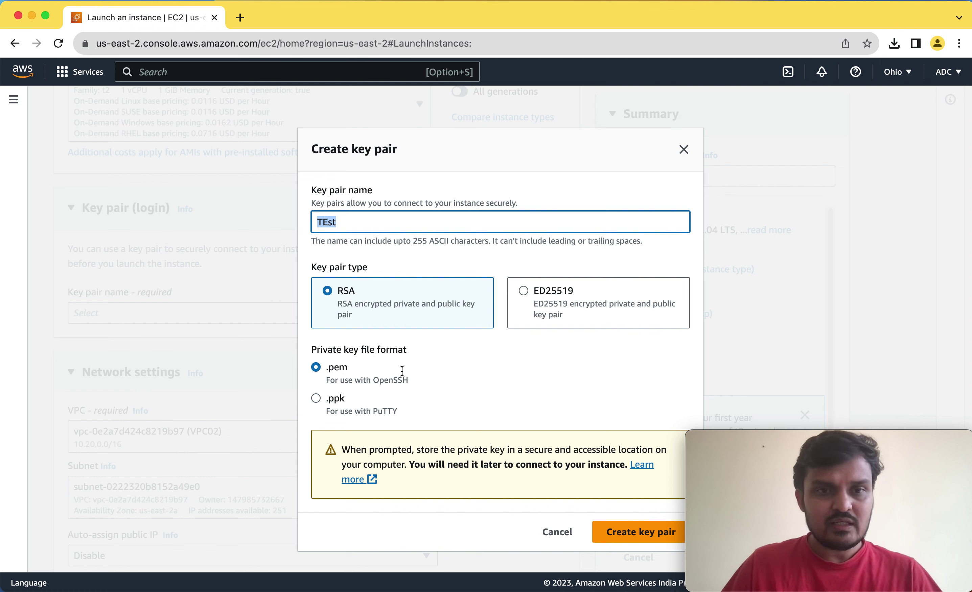
text(Test)
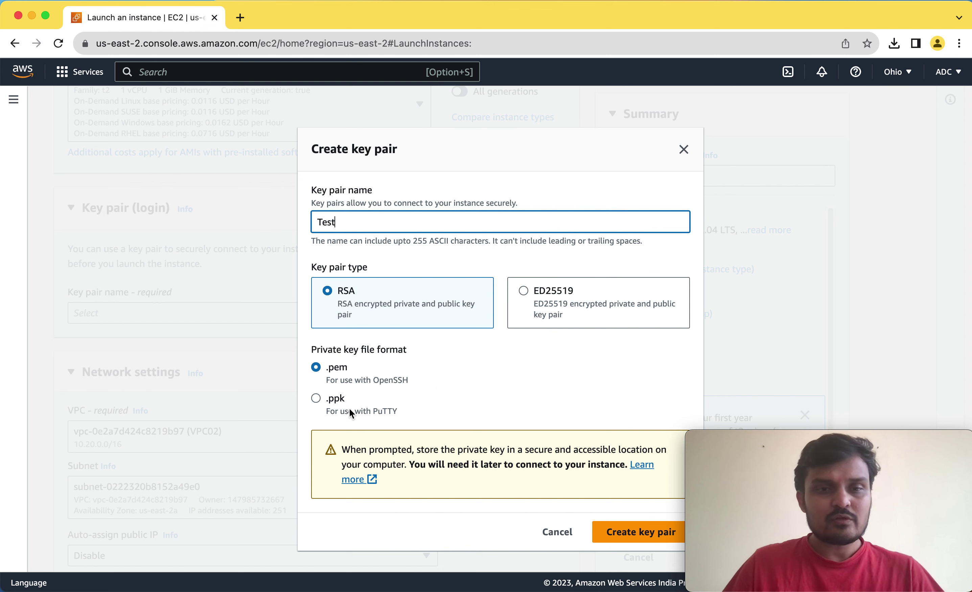
click(638, 542)
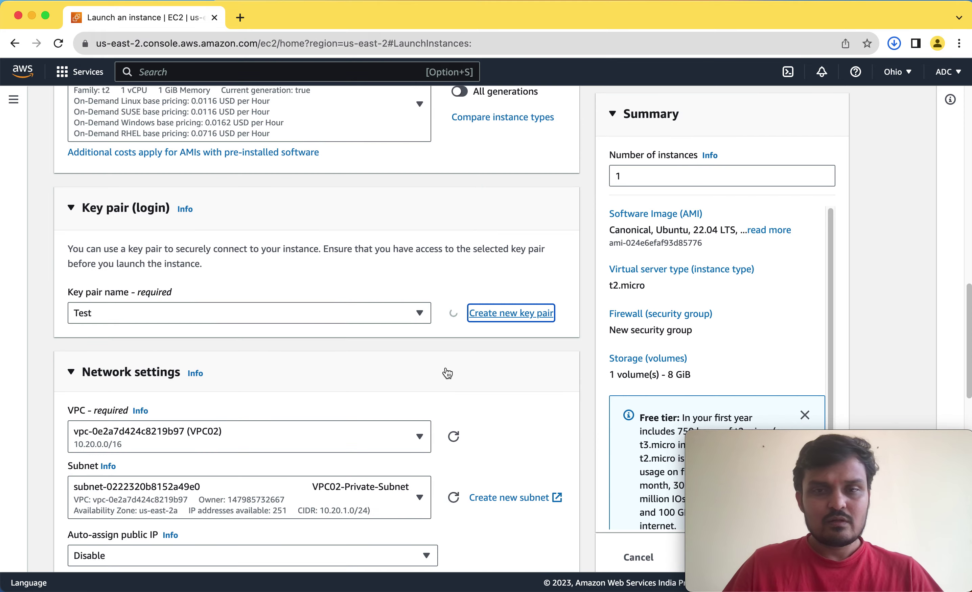
Bring VM03's Summary panel into view and launch the instance.
scroll(588, 359, down, 2)
scroll(588, 359, down, 15)
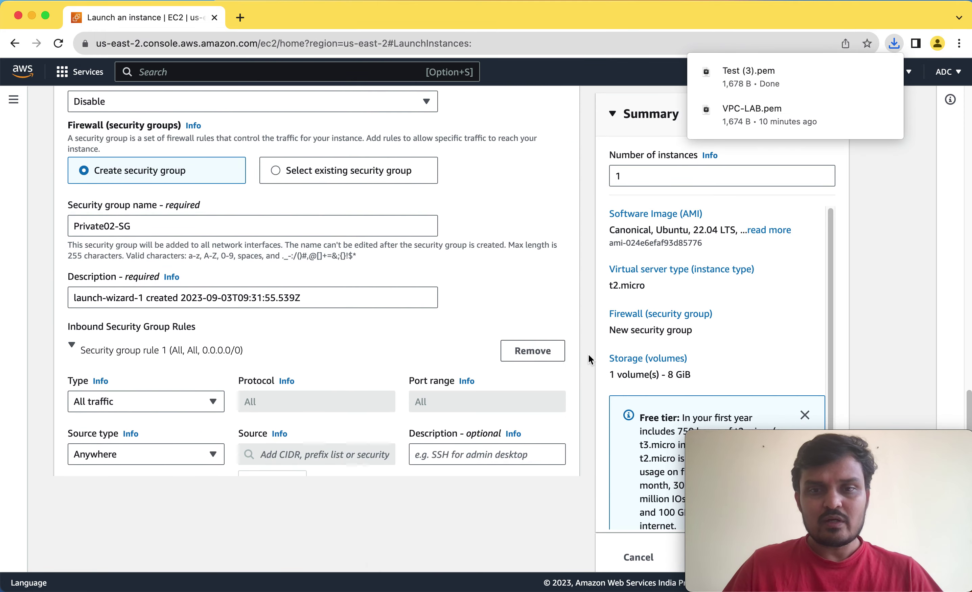
drag(525, 19, 268, 22)
scroll(466, 334, down, 1)
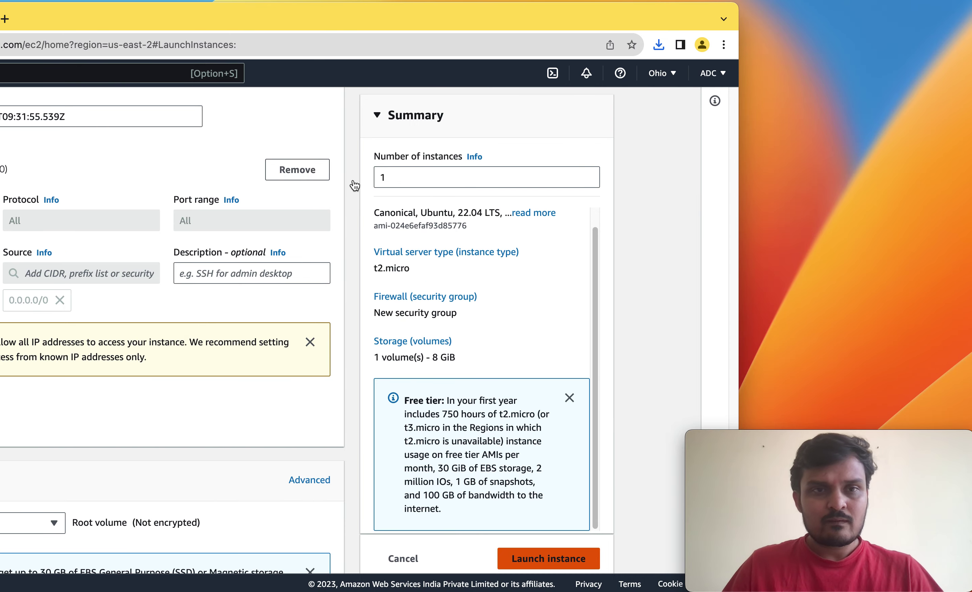
drag(205, 20, 440, 14)
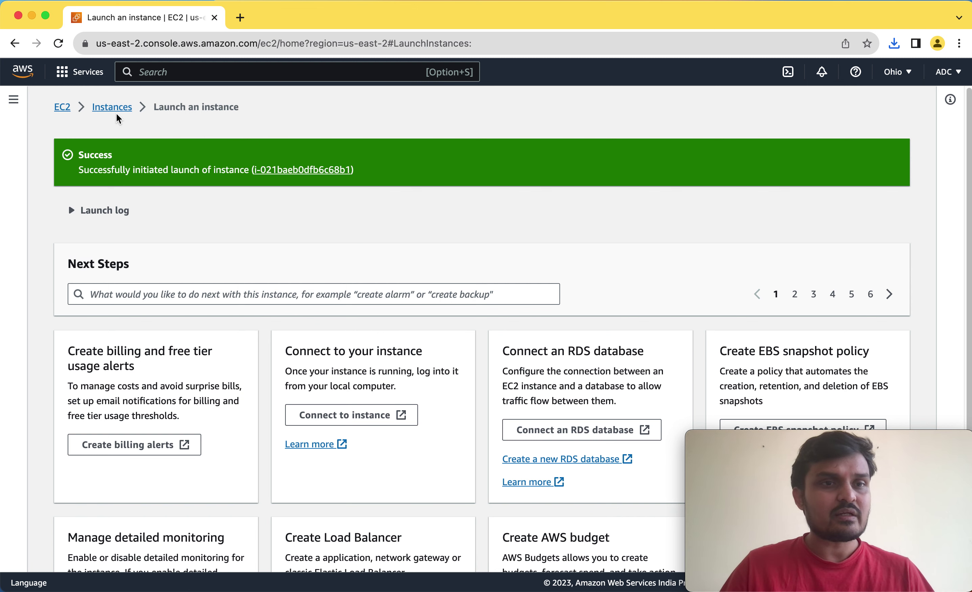
Refresh the EC2 instances list, inspect VM01 and VM02, and confirm VM03's private IP 10.20.1.147.
click(107, 109)
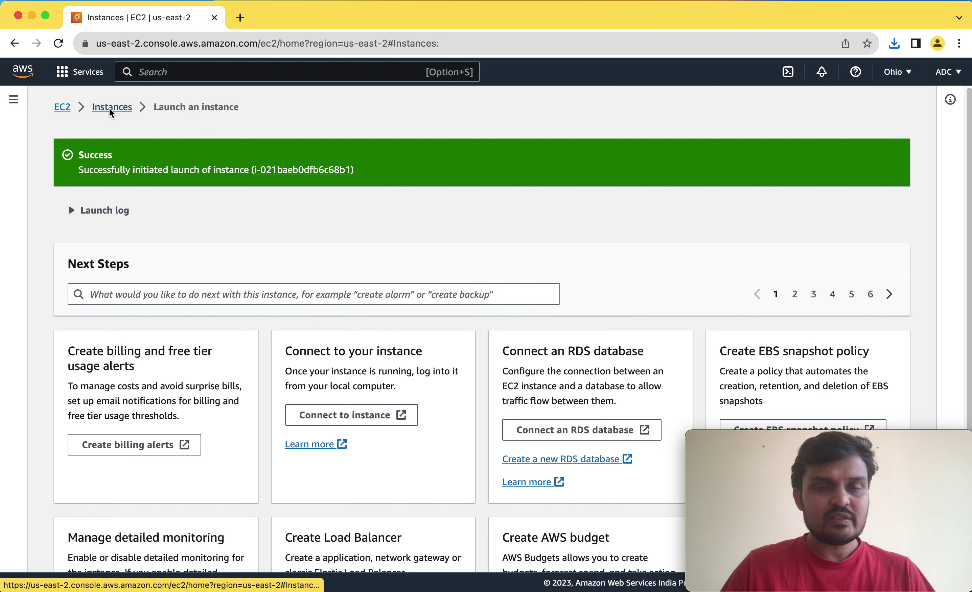
click(543, 102)
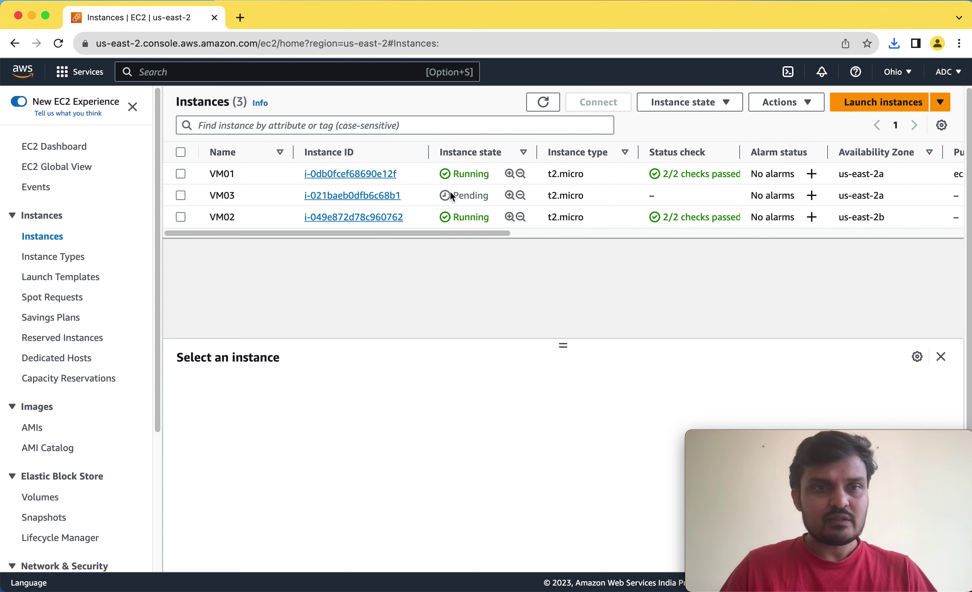
click(266, 173)
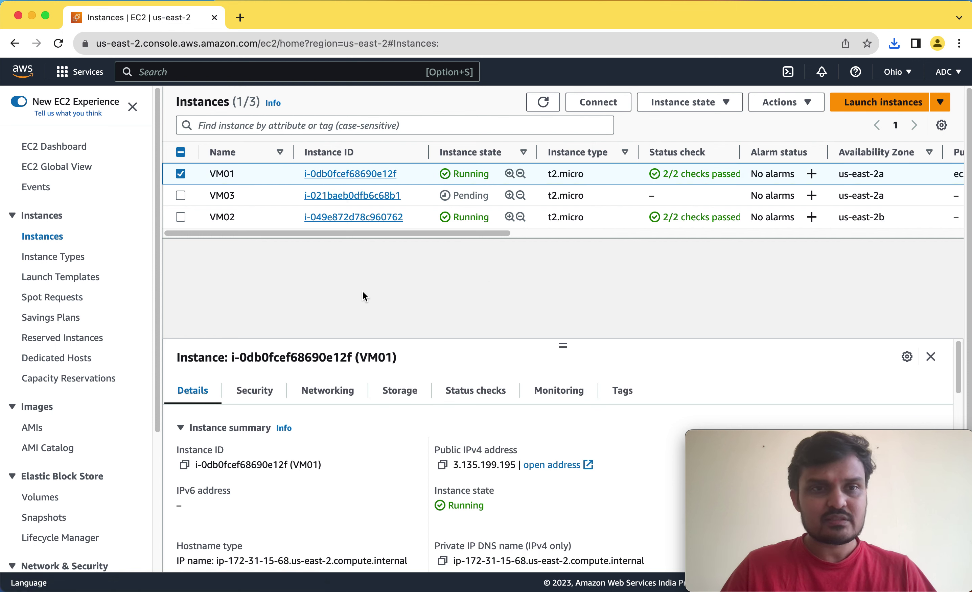
click(280, 216)
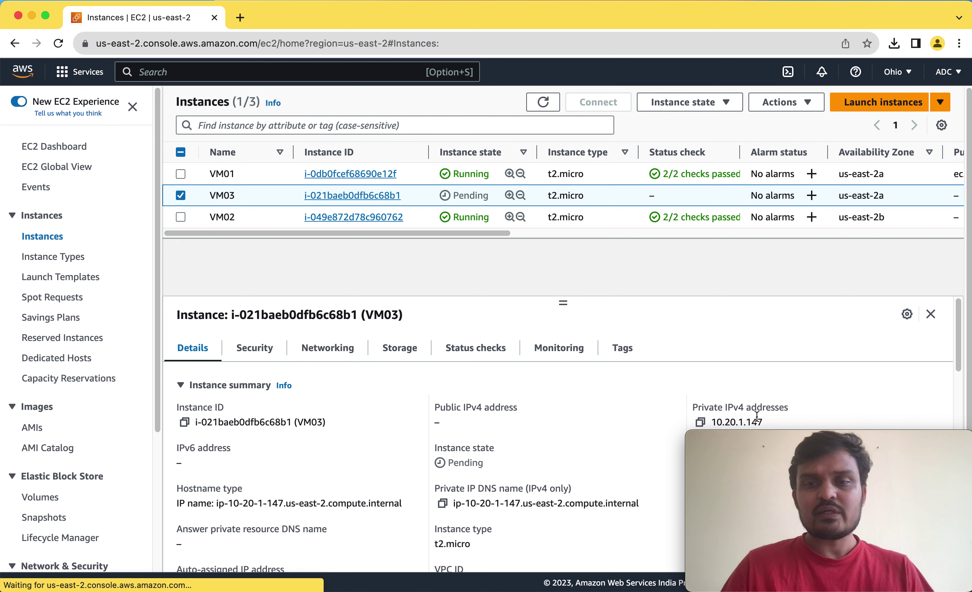
drag(756, 421, 717, 422)
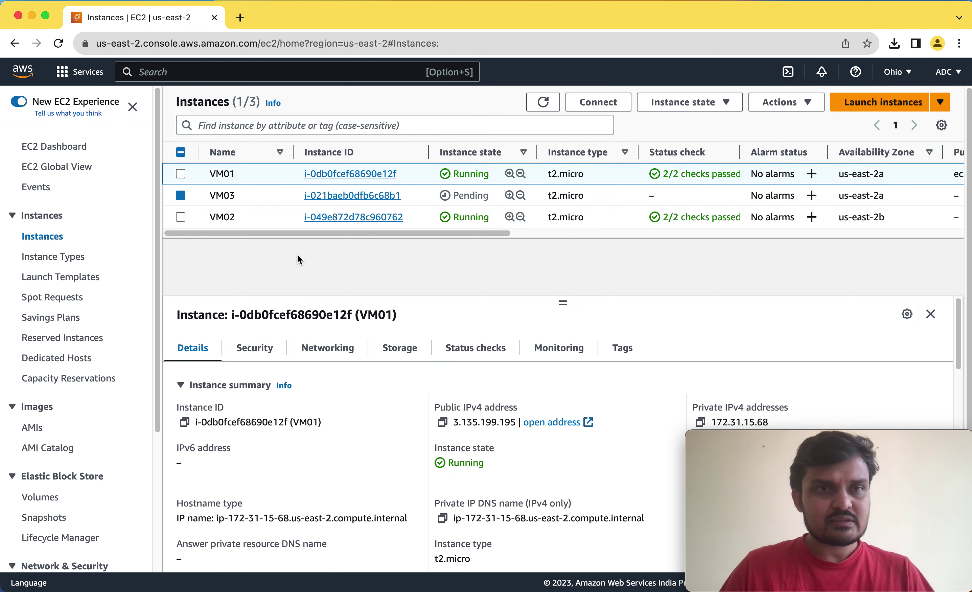
Search services for 'vpc' and open the VPC result in a new browser tab, then switch to it.
click(199, 74)
text(vpc)
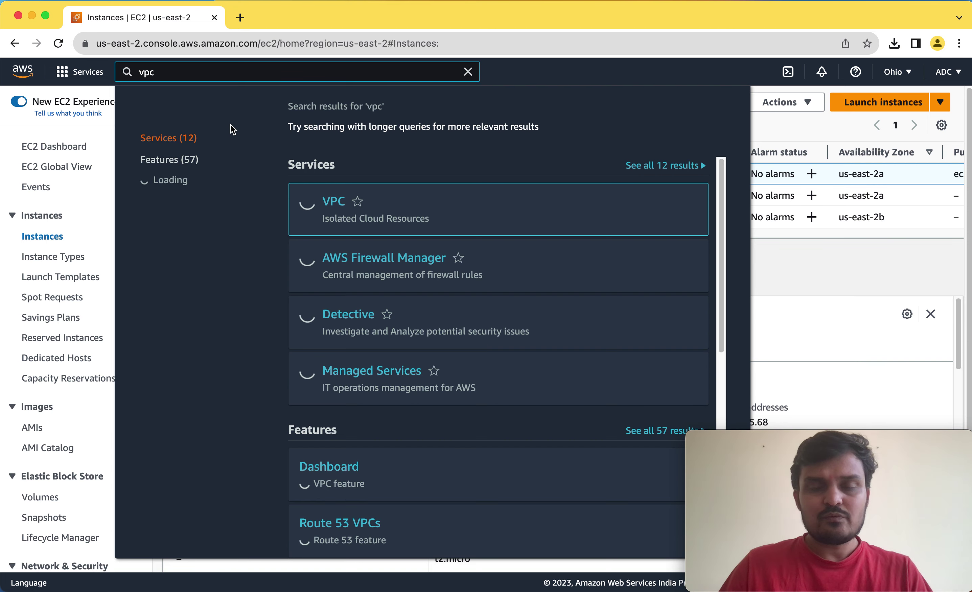
right_click(343, 206)
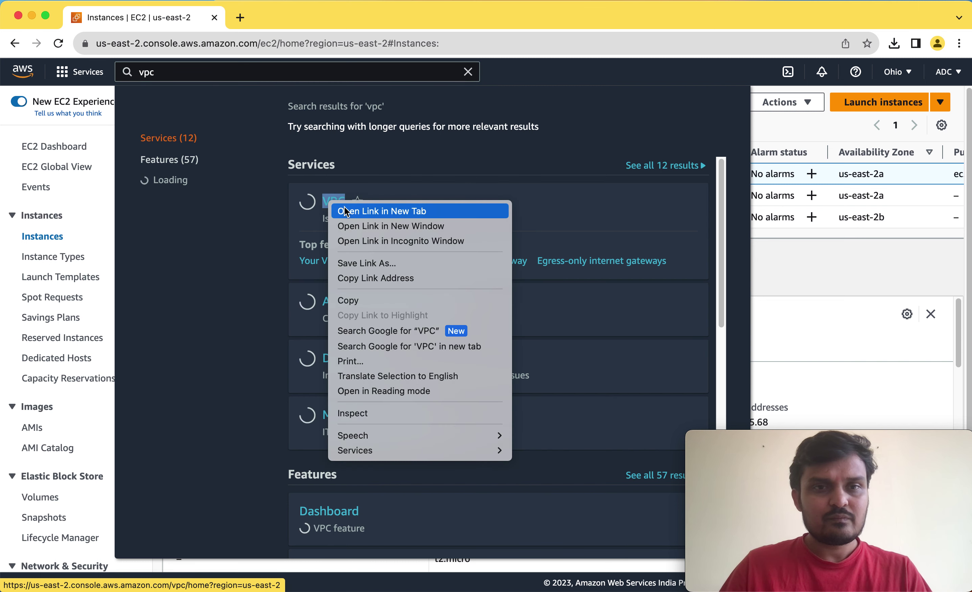
click(320, 98)
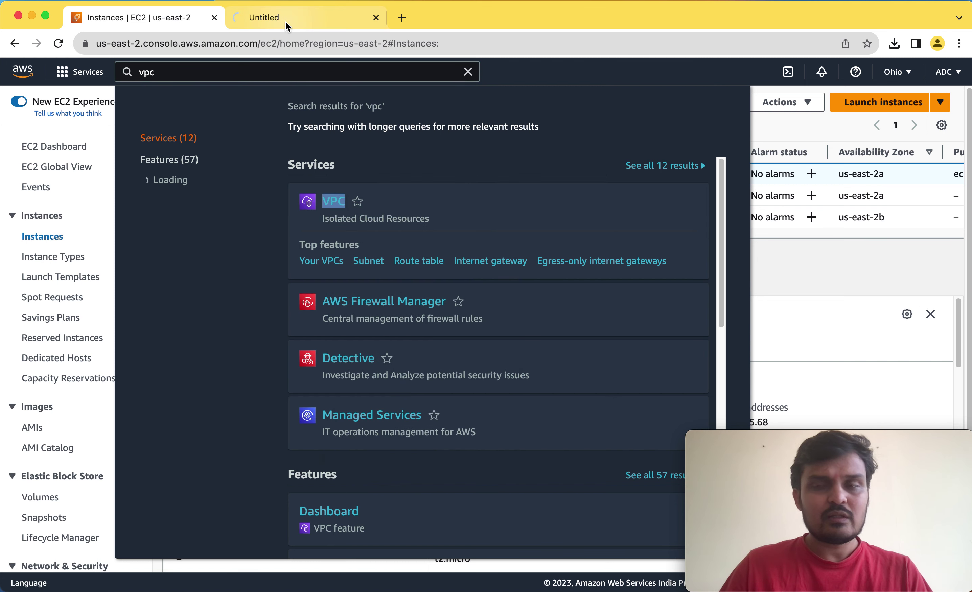
click(301, 22)
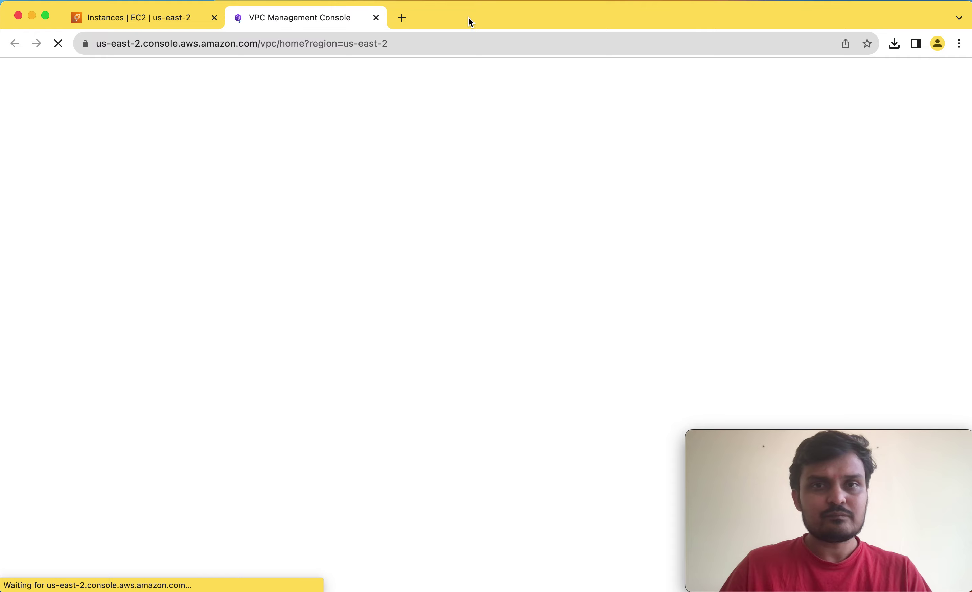
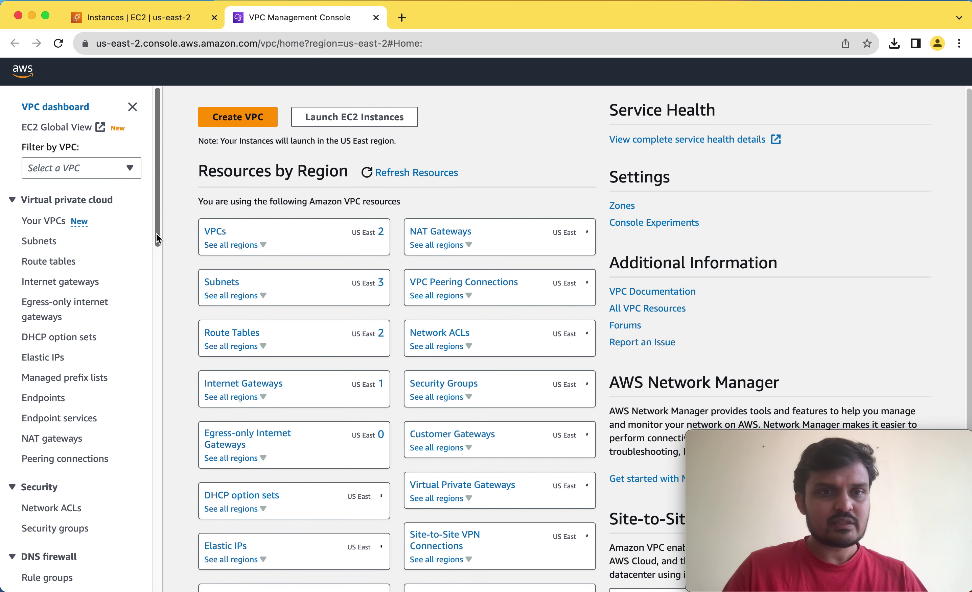
Open the VPC Peering connections page in us-east-2, which lists no connections yet.
drag(156, 233, 158, 256)
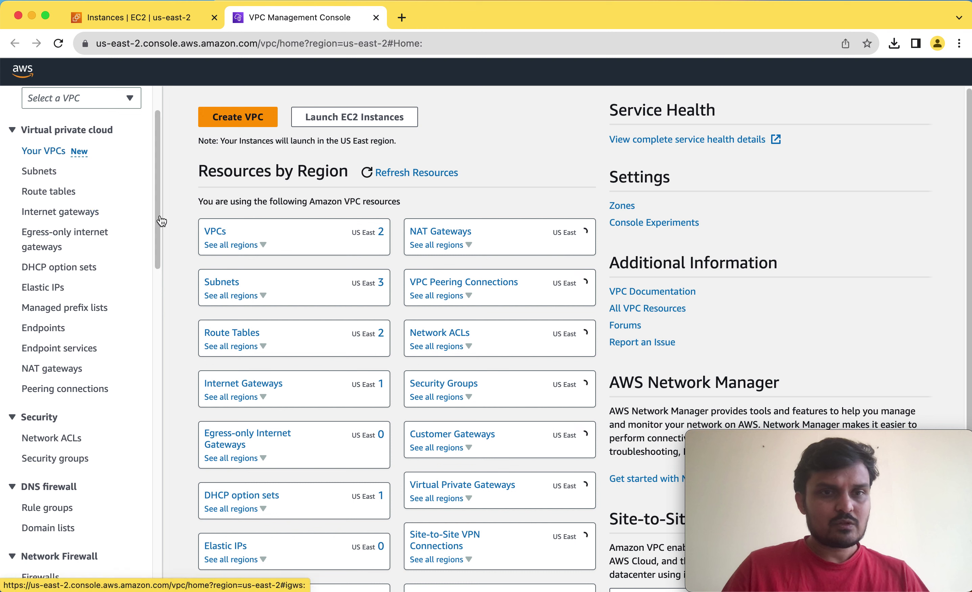
click(58, 393)
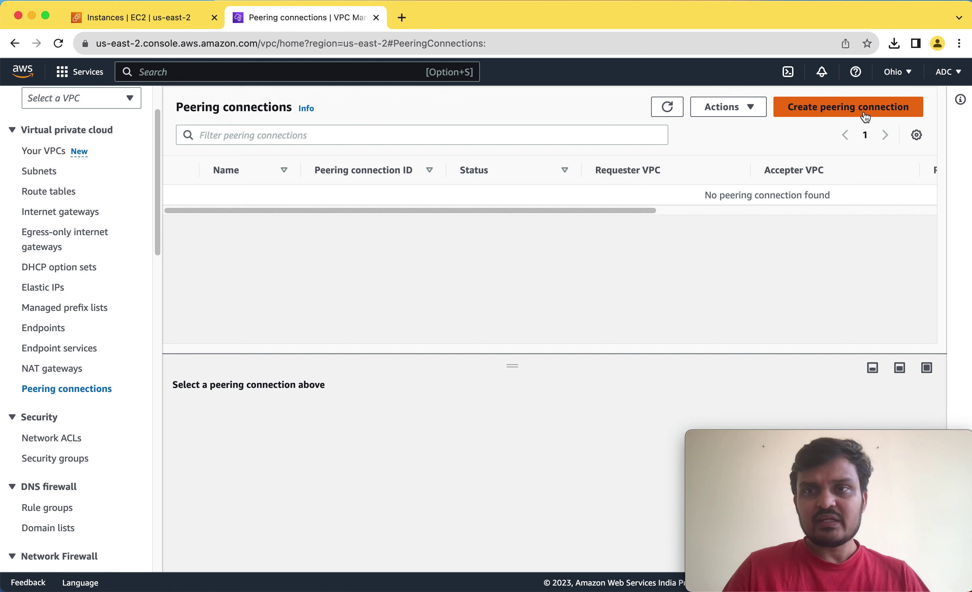
Start a new peering connection named VPC-to-VPC.
click(850, 114)
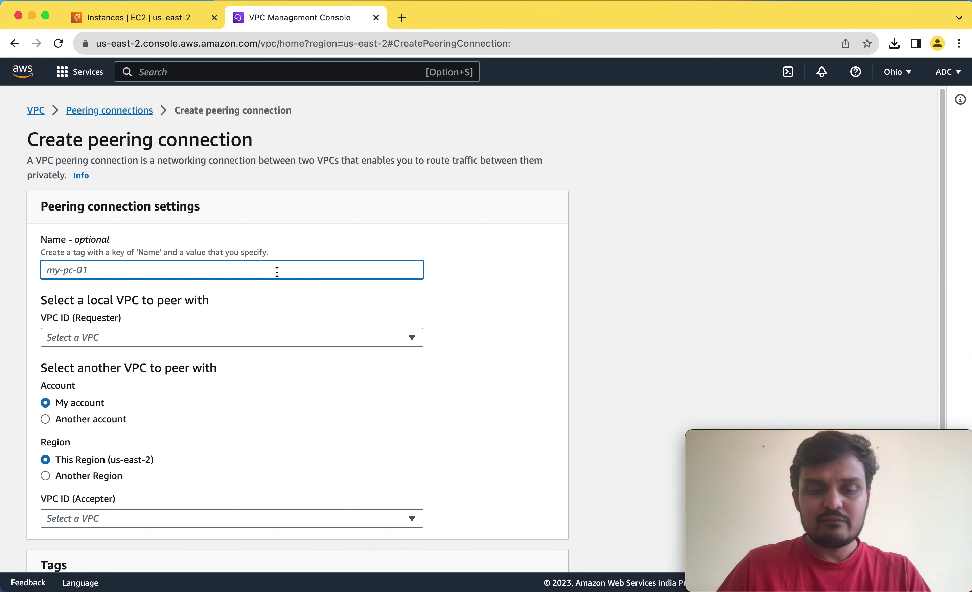
text(VPC-)
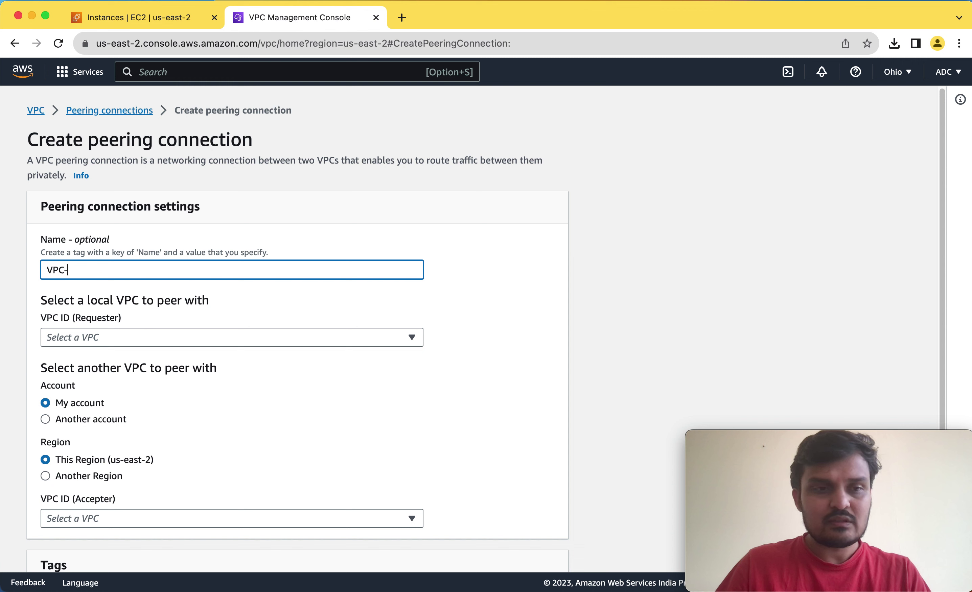
text(to-)
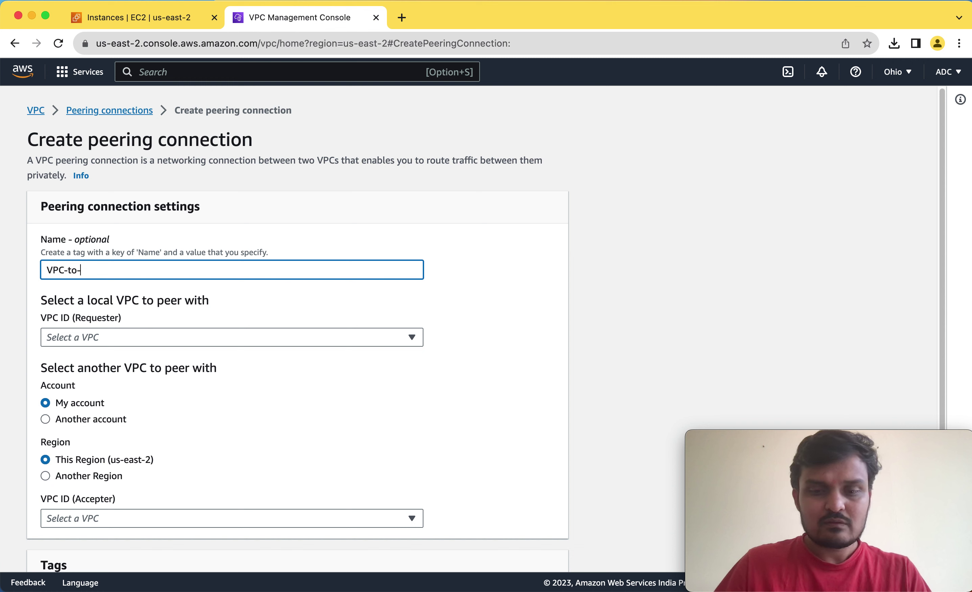
text(VPC)
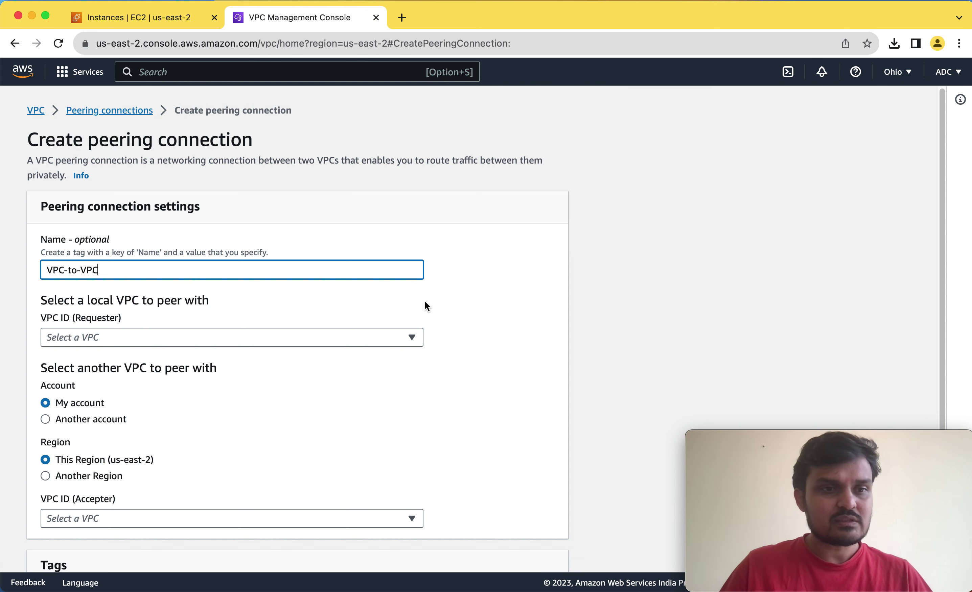
click(546, 308)
scroll(490, 307, down, 3)
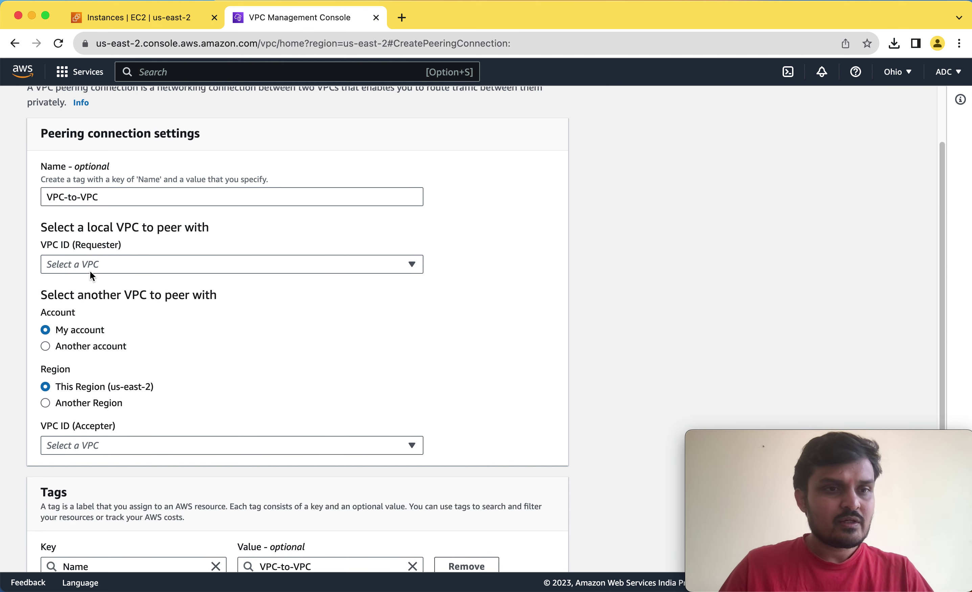
Choose VPC01 (172.31.0.0/16) as the requester VPC.
click(166, 267)
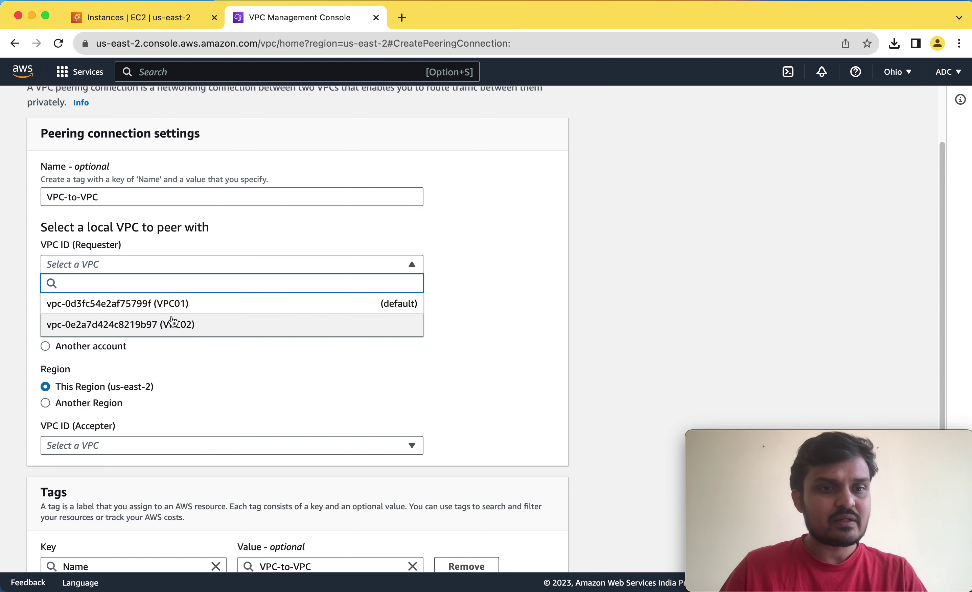
click(151, 305)
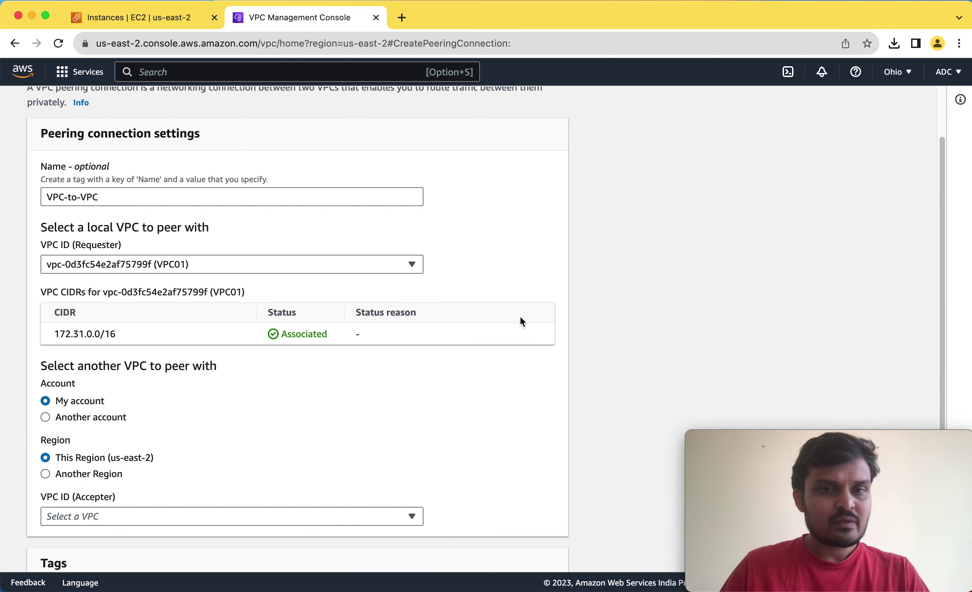
scroll(607, 310, down, 5)
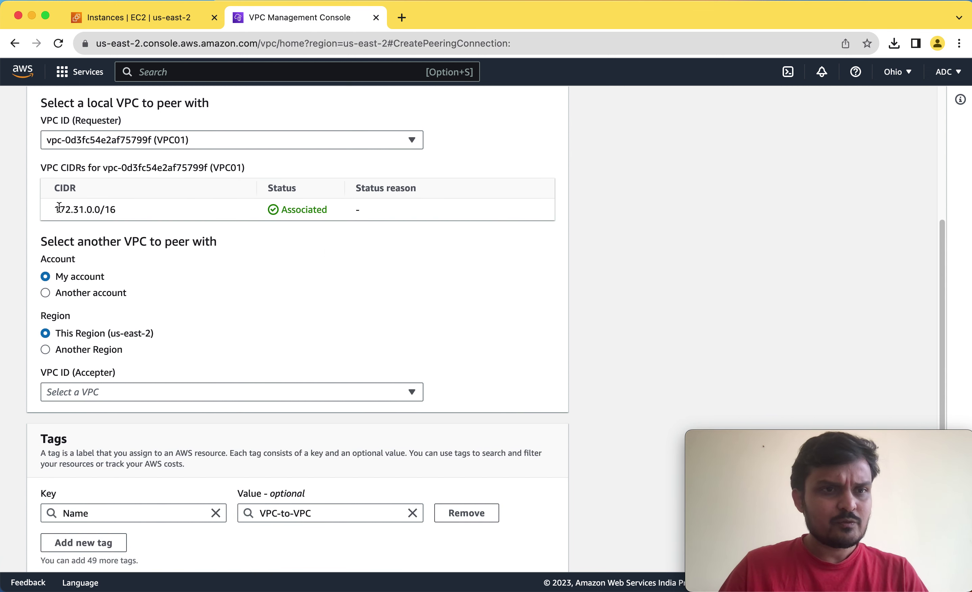
drag(59, 209, 105, 208)
triple_click(77, 210)
click(211, 203)
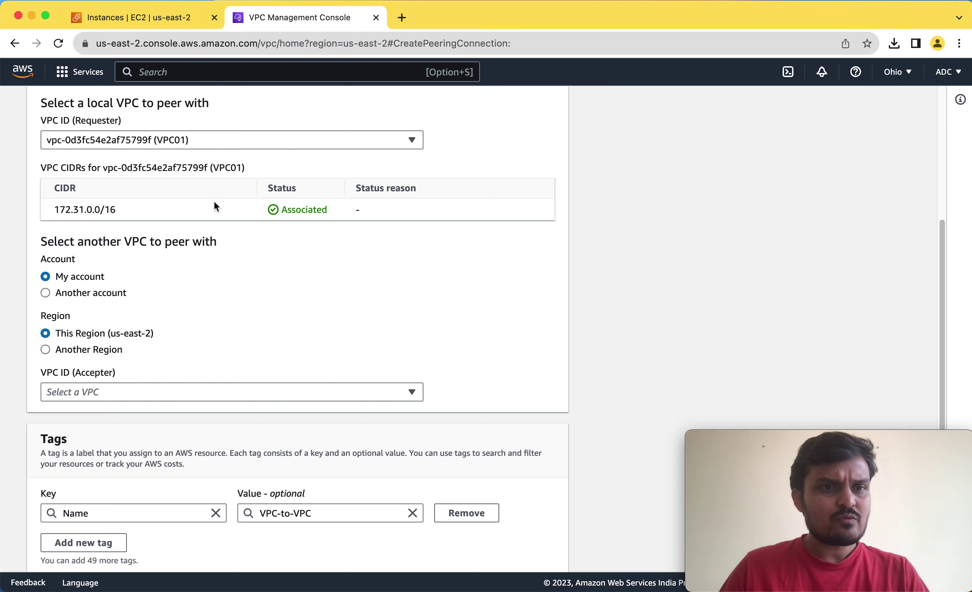
scroll(232, 202, down, 1)
scroll(233, 204, down, 2)
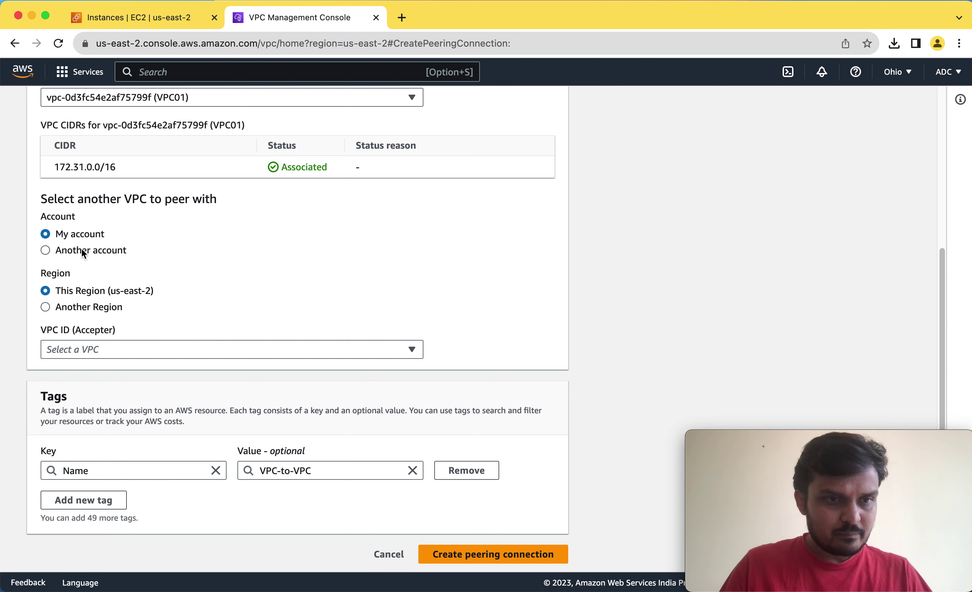
Choose VPC02 (10.20.0.0/16) as the accepter VPC and submit the peering request.
click(162, 351)
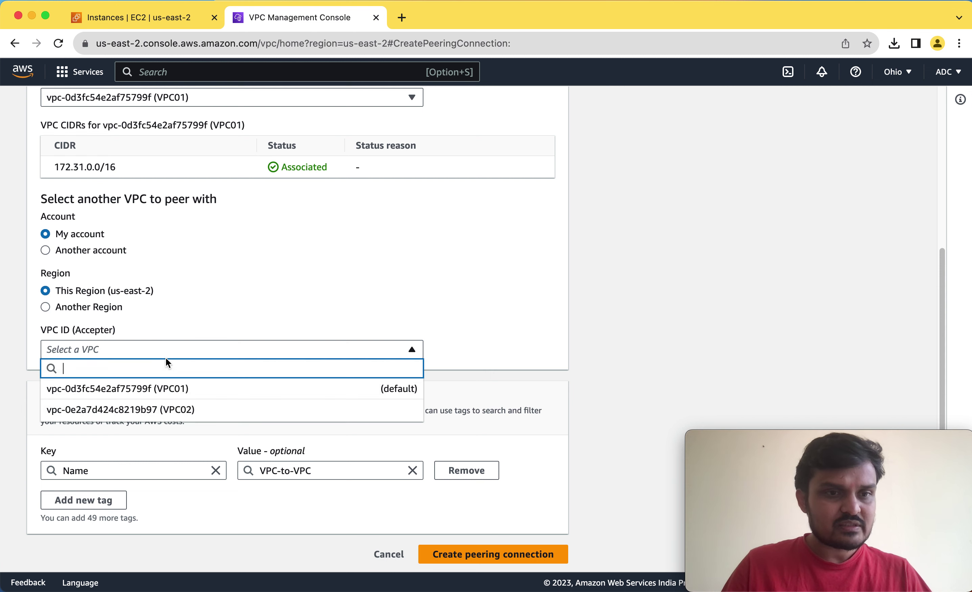
click(181, 411)
scroll(573, 319, down, 3)
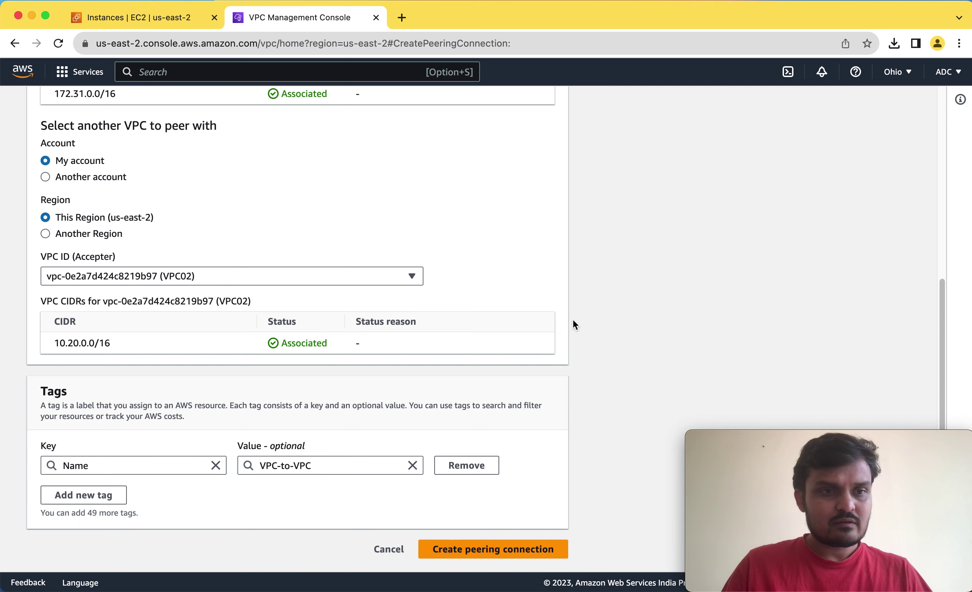
scroll(333, 250, up, 2)
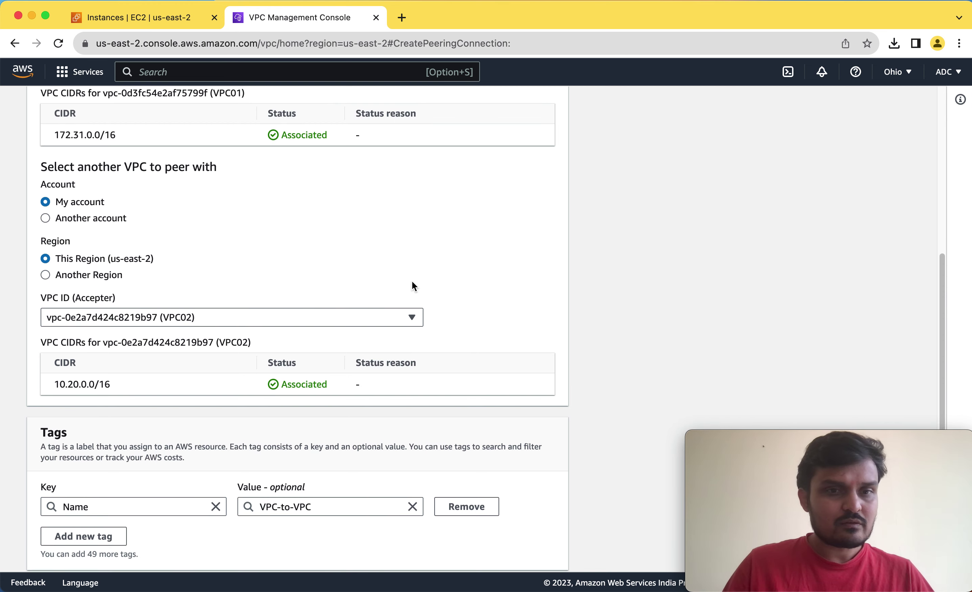
scroll(491, 320, down, 2)
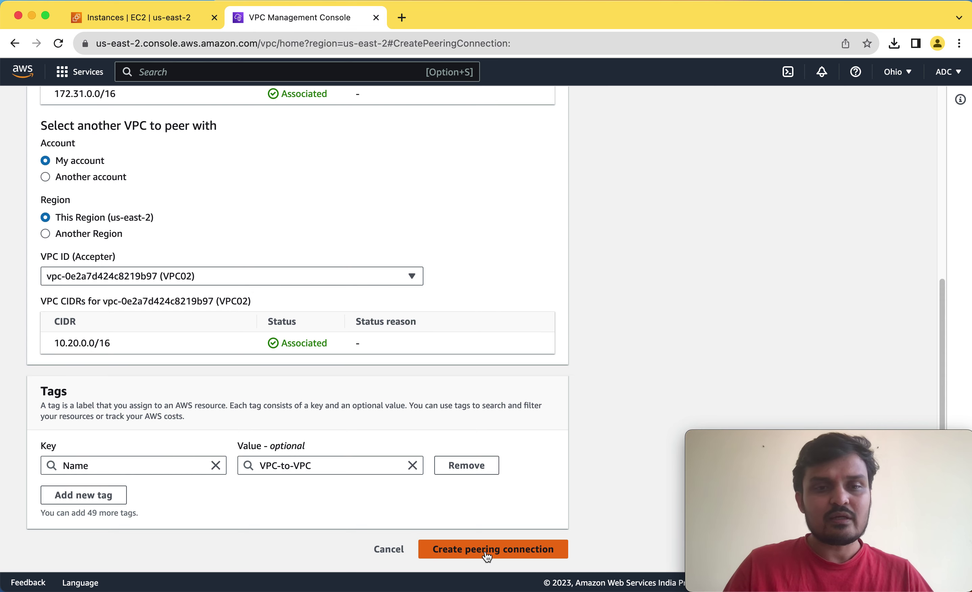
click(486, 554)
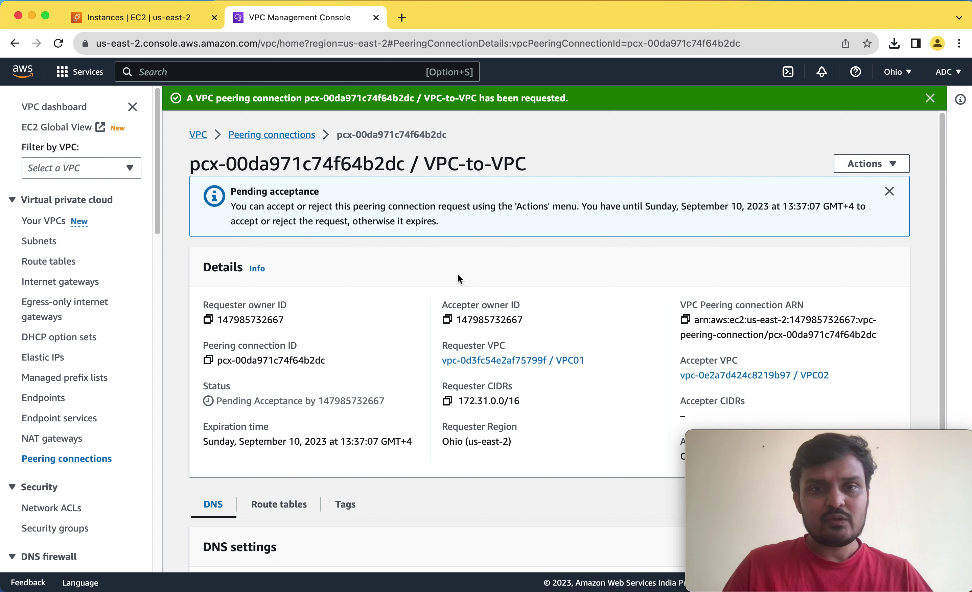
Accept the VPC-to-VPC request via Actions > Accept request, making the connection Active.
scroll(573, 285, down, 5)
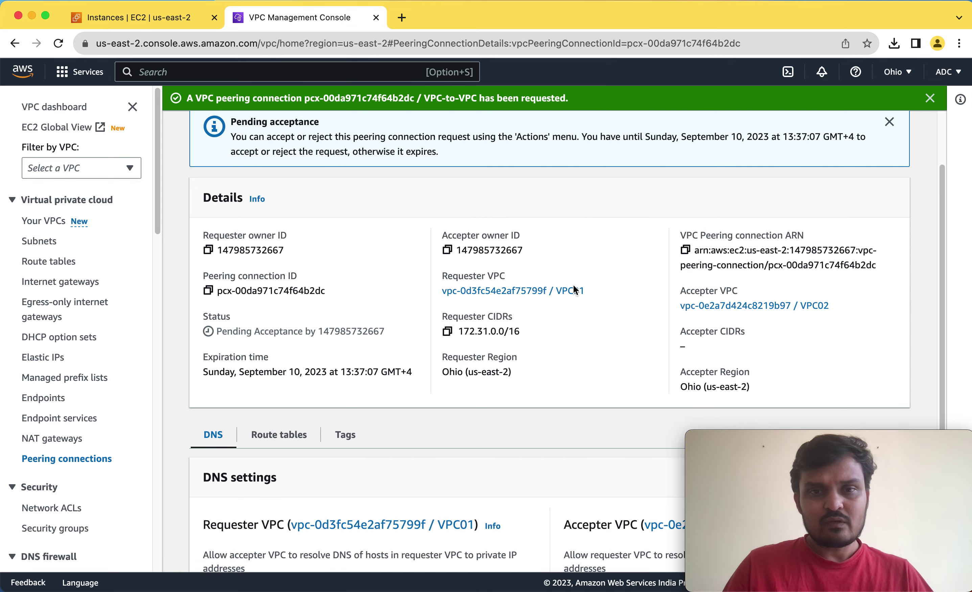
scroll(573, 285, up, 4)
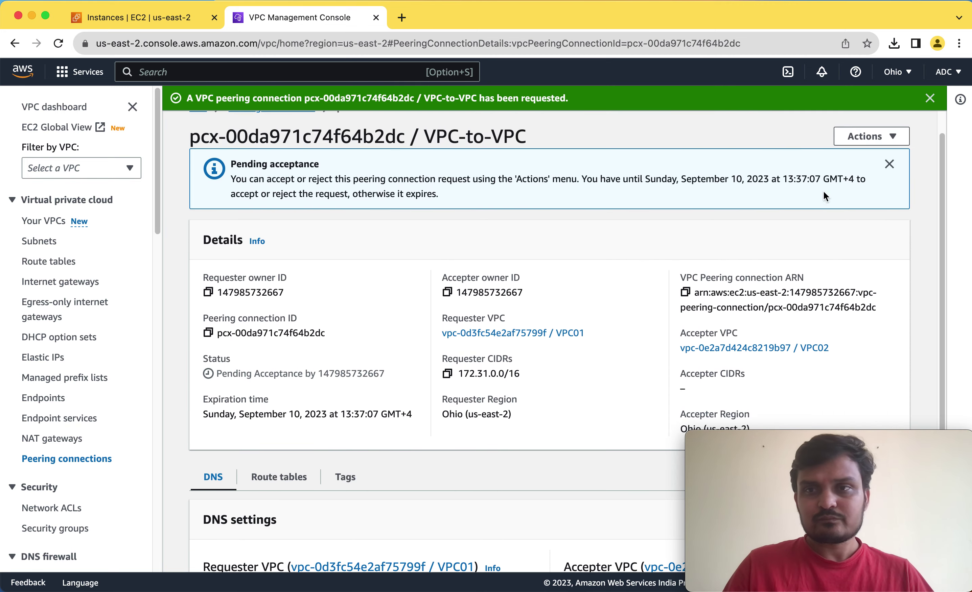
click(878, 140)
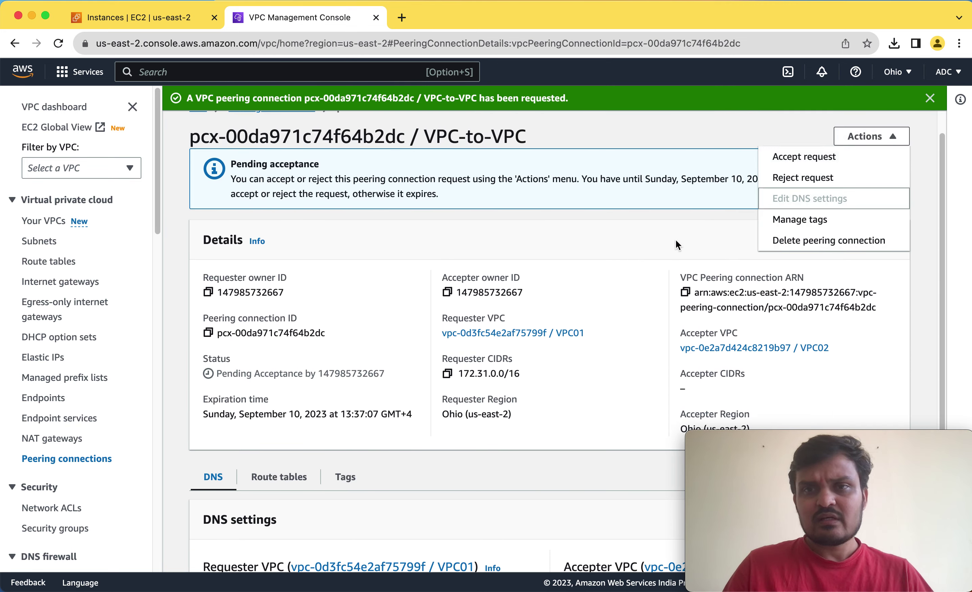
click(648, 252)
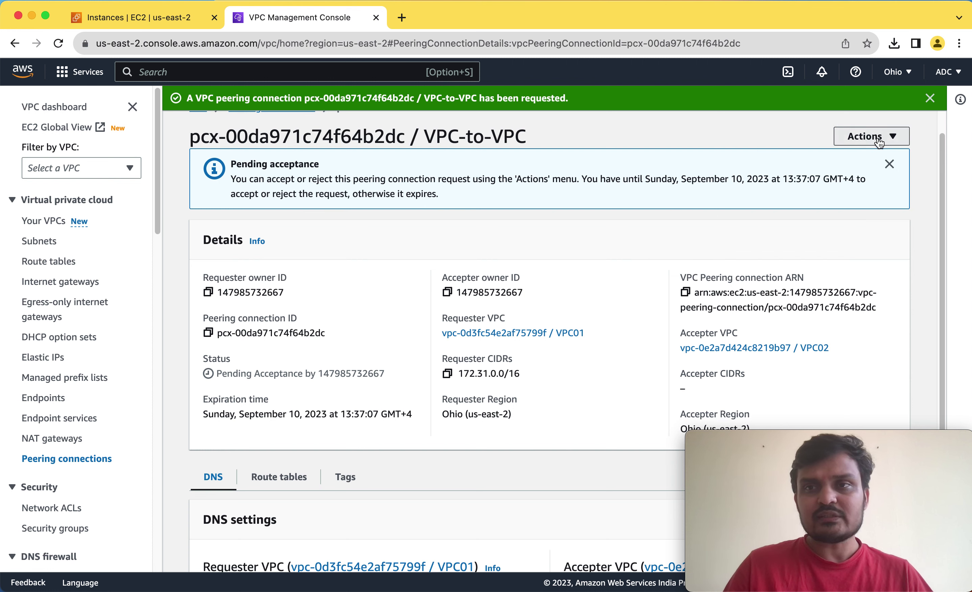
click(863, 137)
click(823, 165)
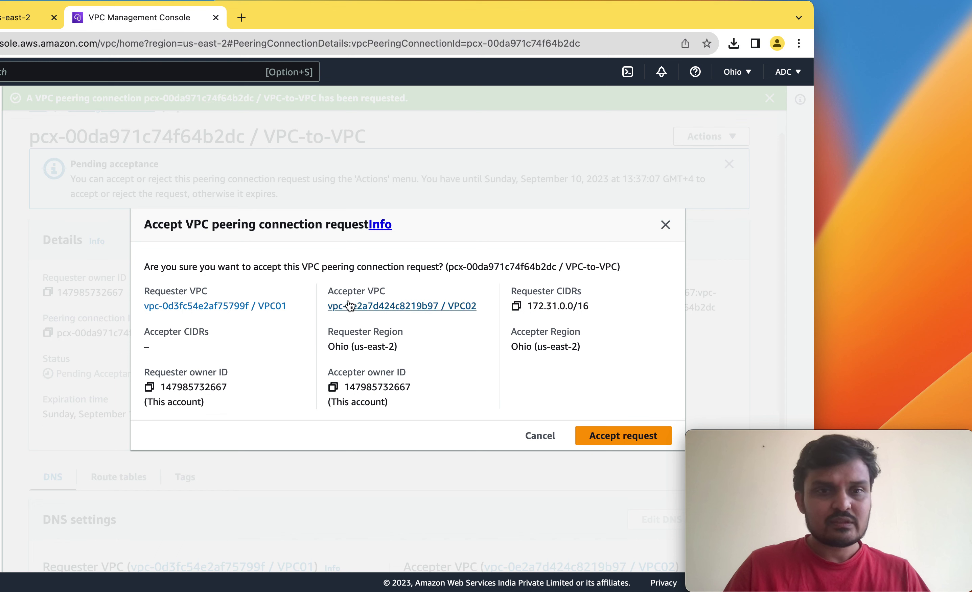
double_click(346, 291)
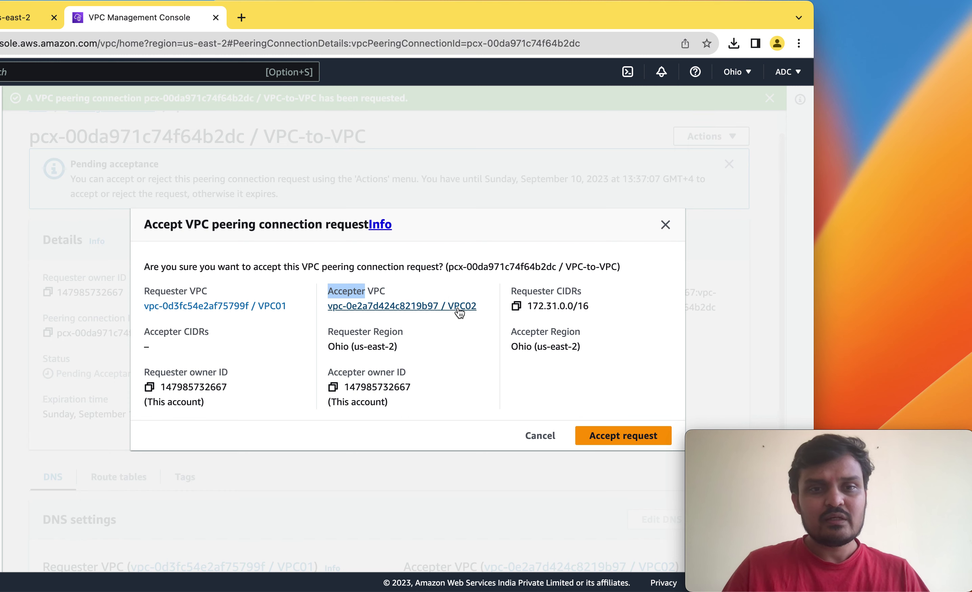
click(618, 448)
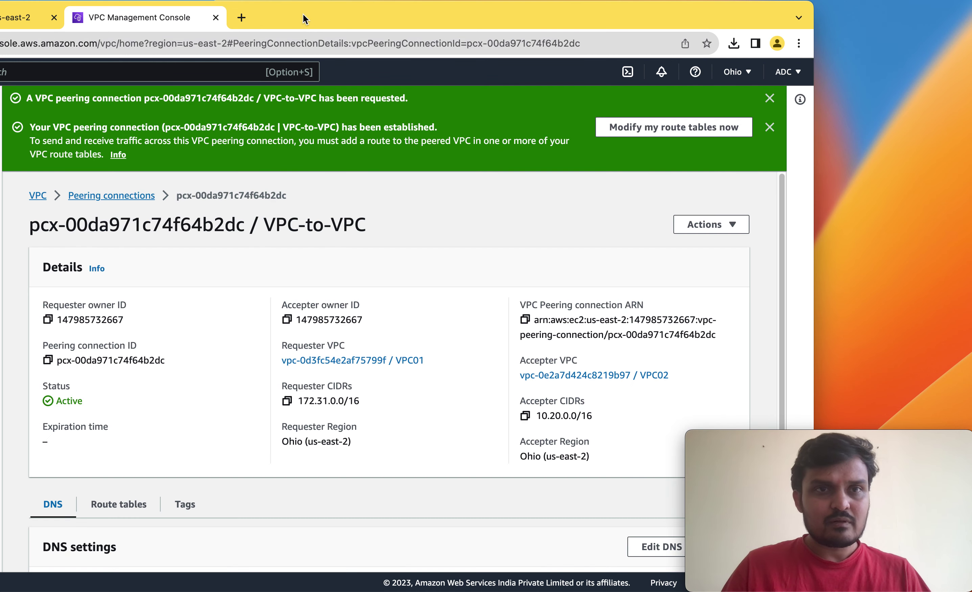
drag(301, 18, 463, 13)
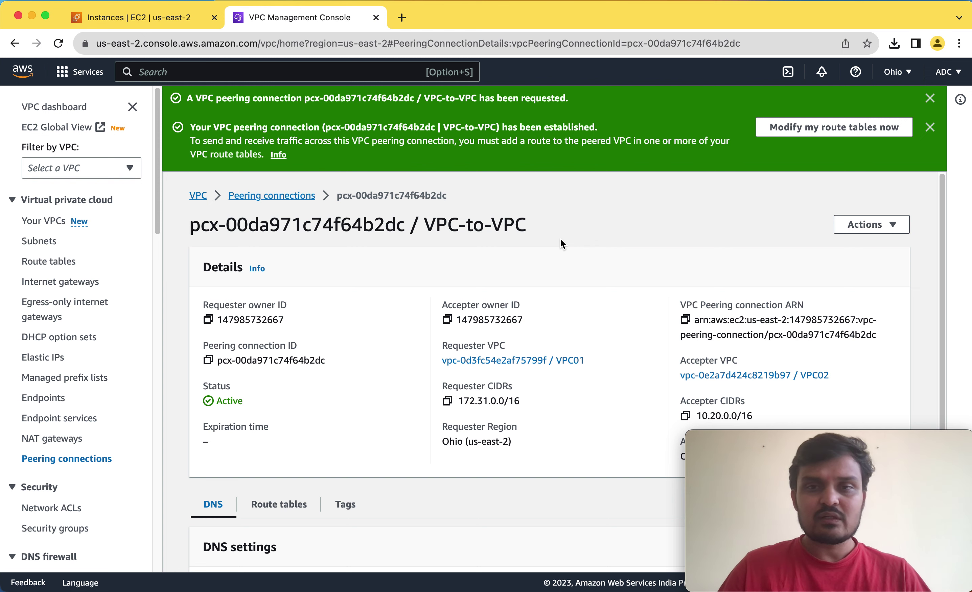
scroll(575, 264, down, 3)
scroll(613, 263, down, 3)
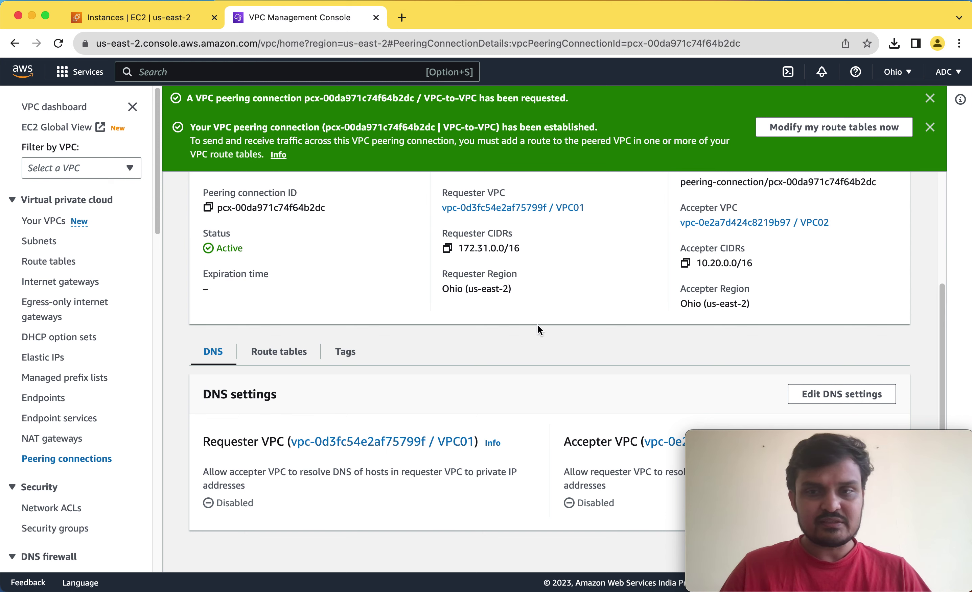
scroll(538, 329, up, 5)
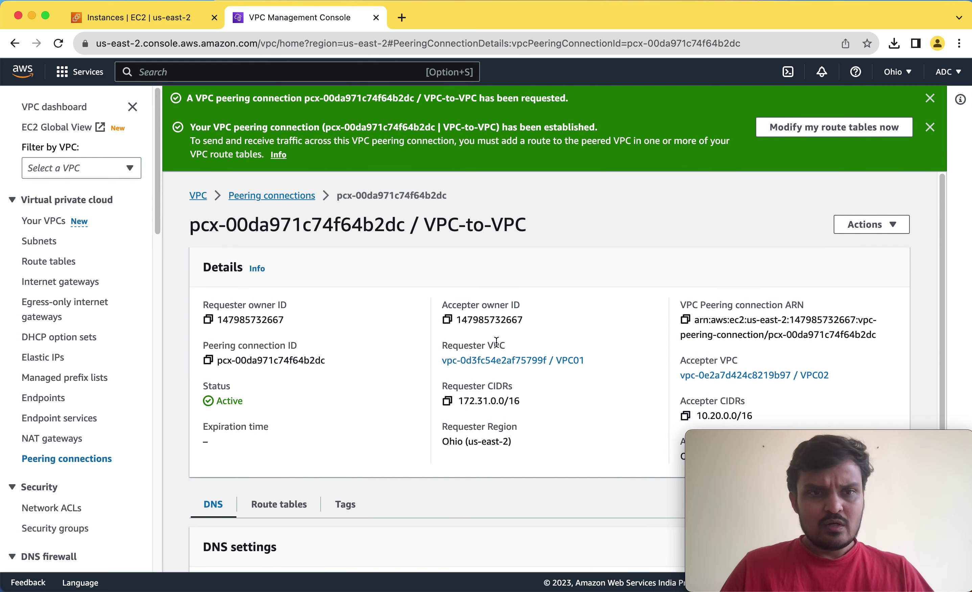
In Route tables, name VPC02's route table TR-VPC02.
click(64, 265)
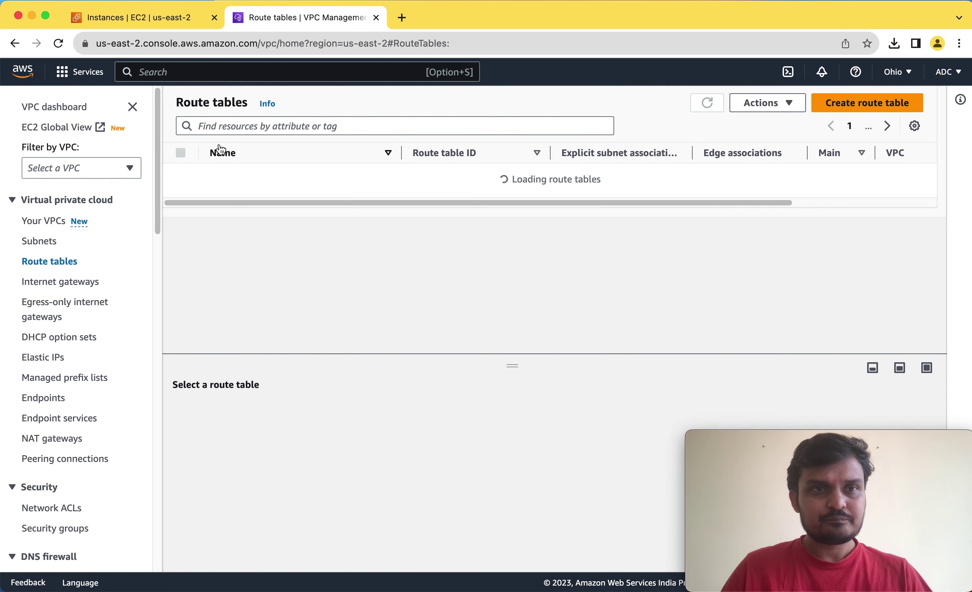
click(350, 175)
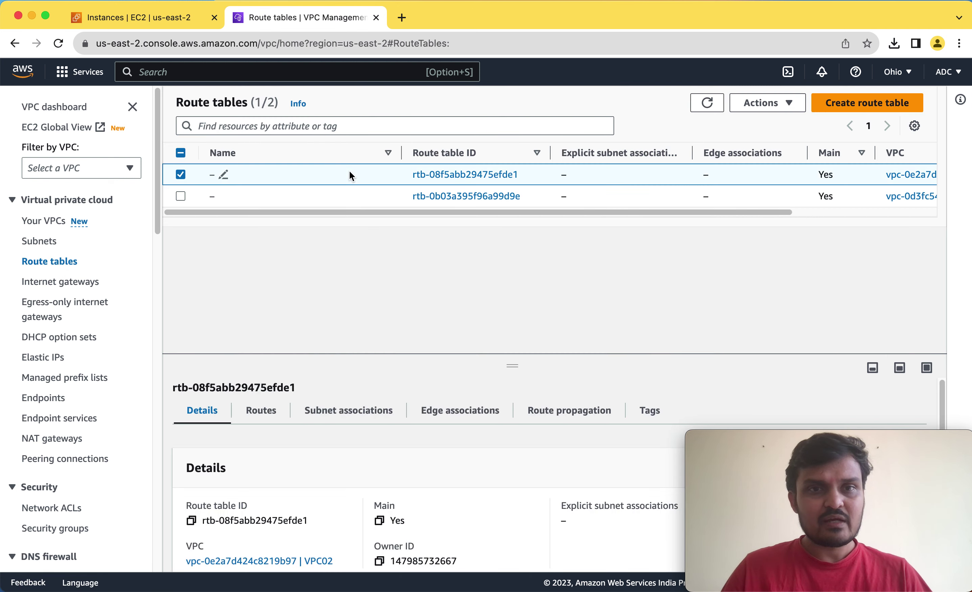
drag(501, 213, 675, 222)
drag(765, 214, 449, 222)
click(224, 175)
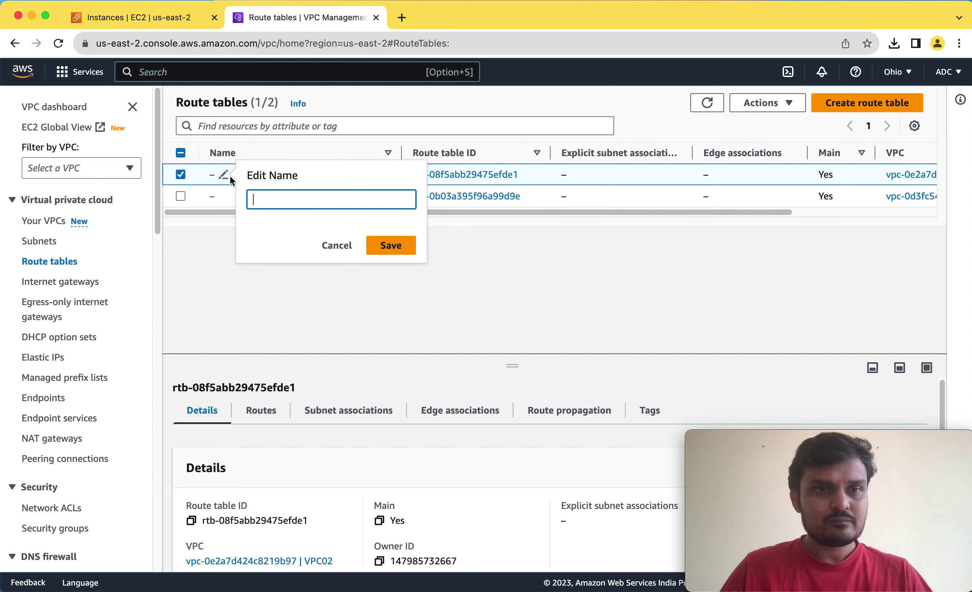
text(VPC)
key(BackSpace)
key(BackSpace)
key(BackSpace)
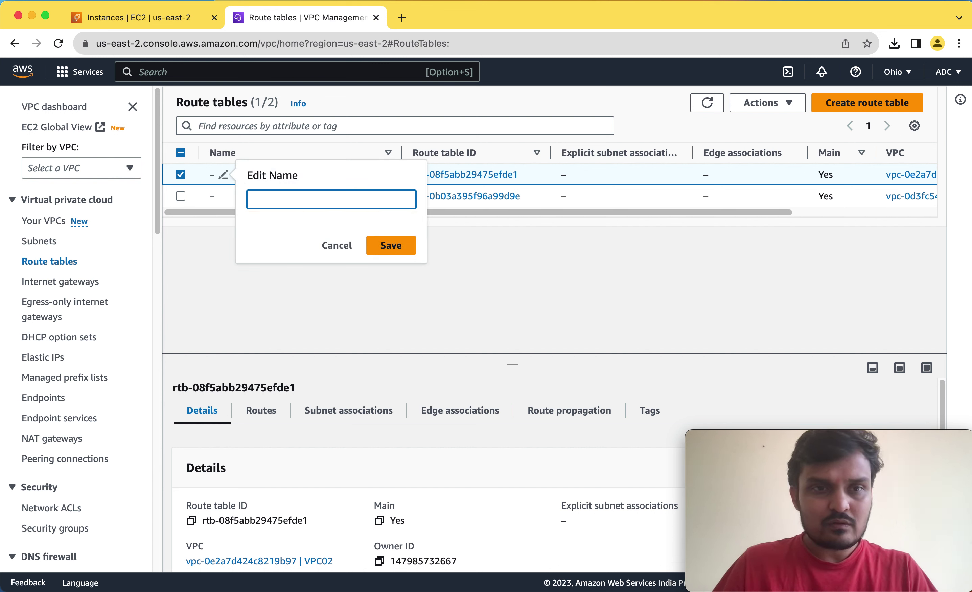
text(TR-V)
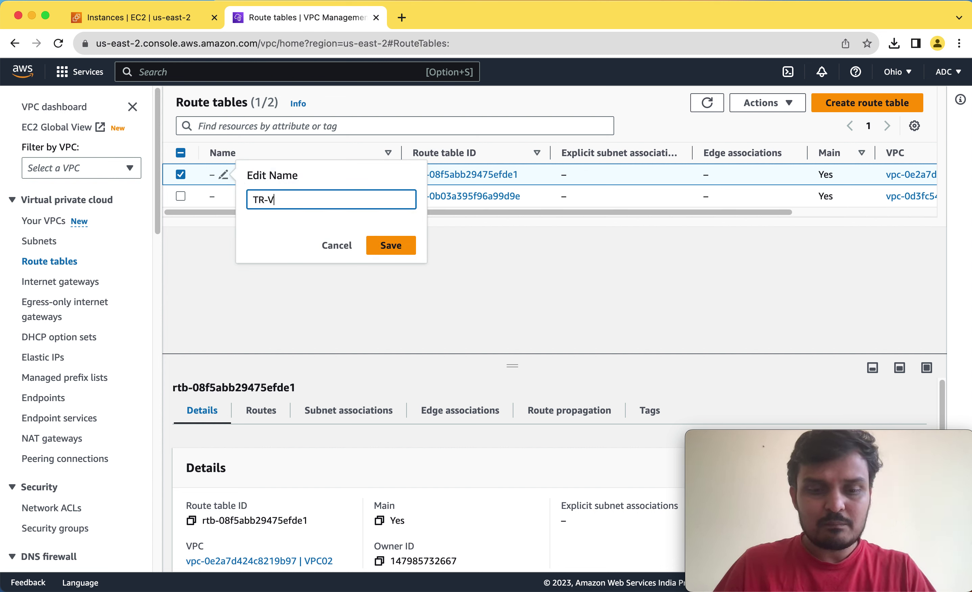
text(PC0)
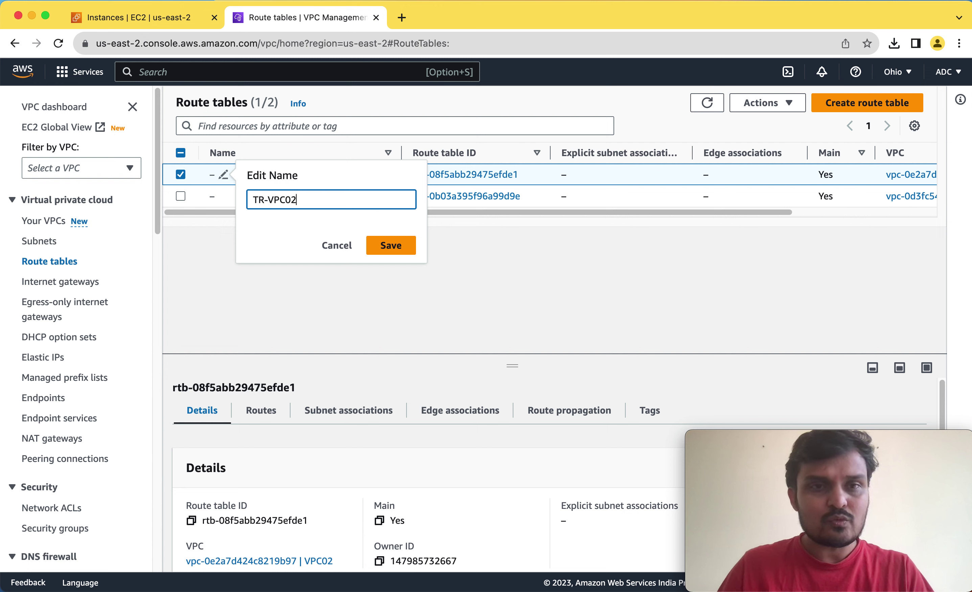
text(2)
click(399, 248)
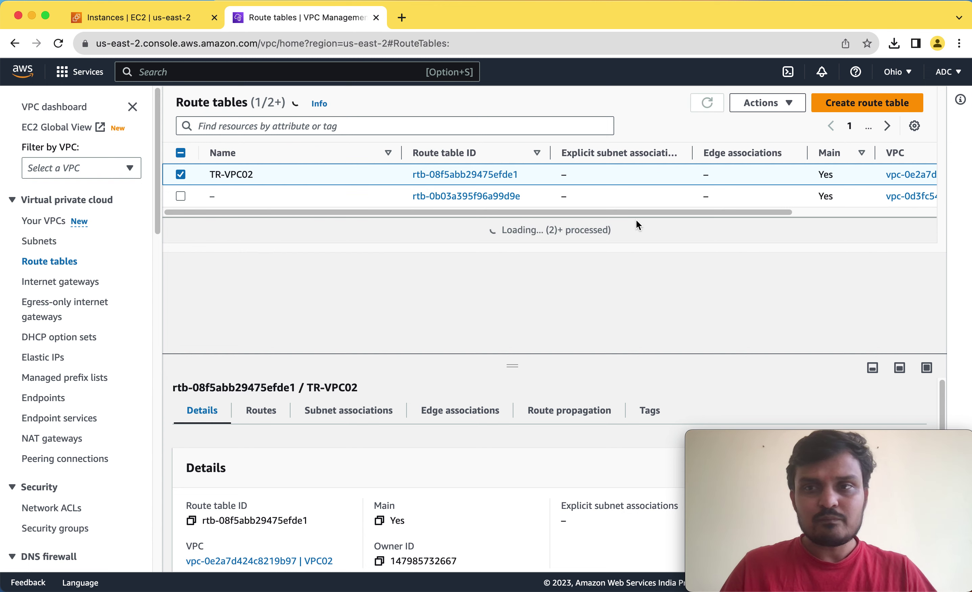
Name VPC01's route table RT-VPC01.
drag(691, 213, 829, 217)
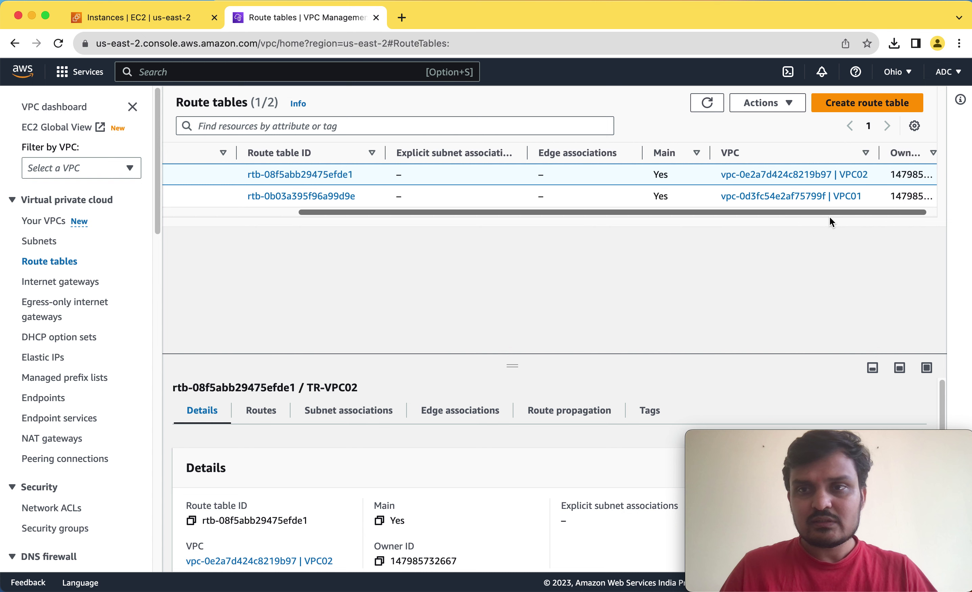
drag(737, 219, 575, 222)
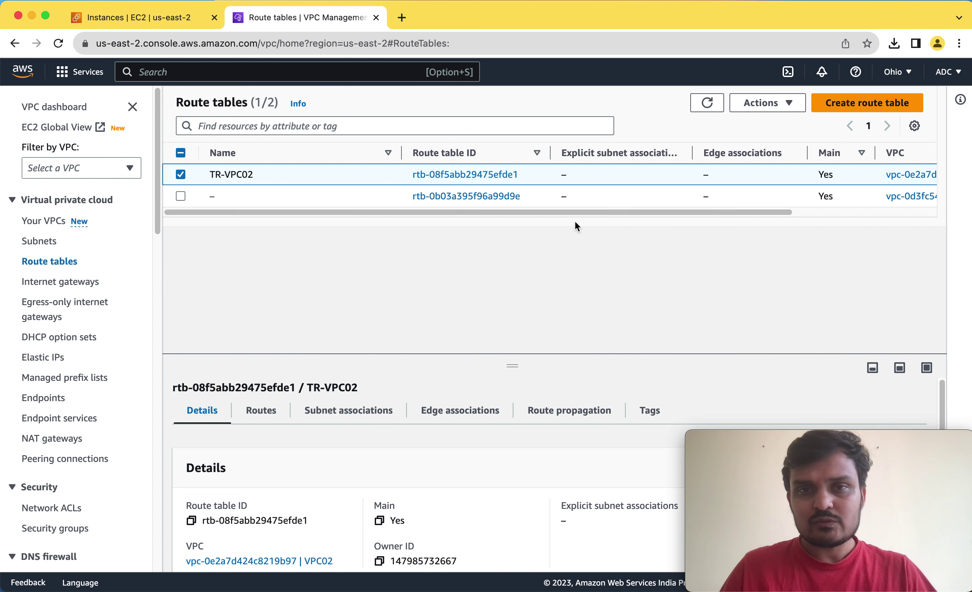
click(224, 197)
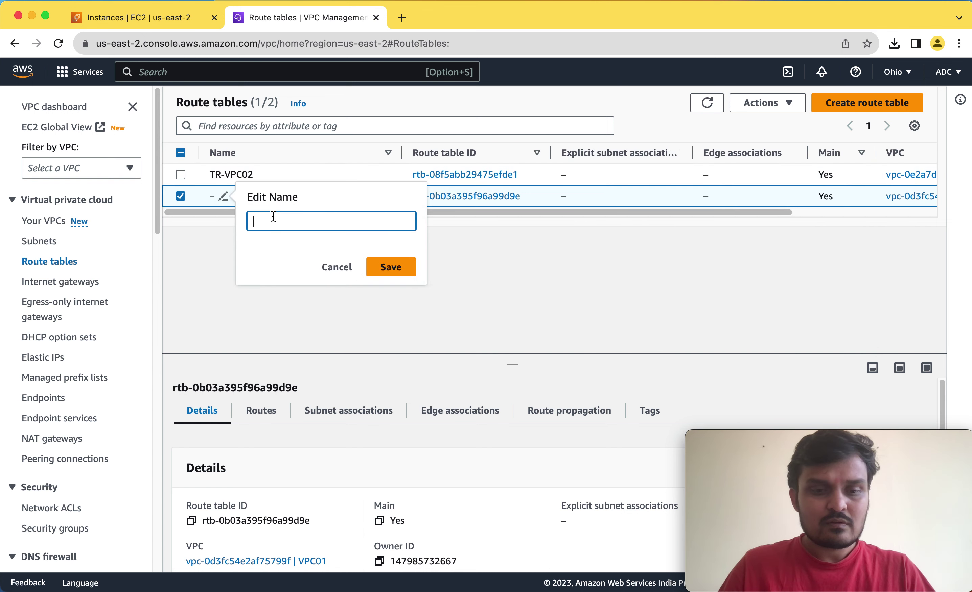
text(RT-VPC)
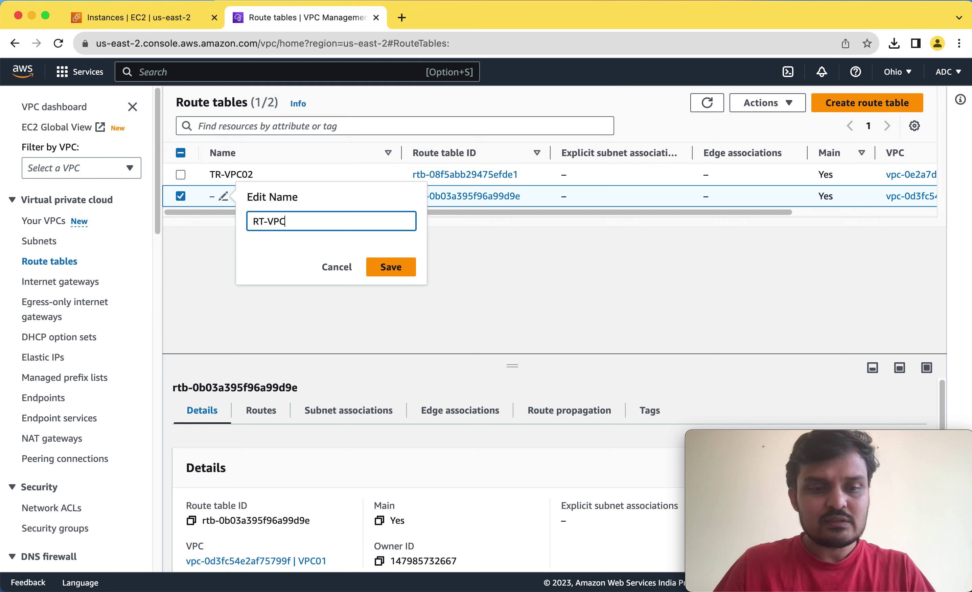
text(01)
click(390, 267)
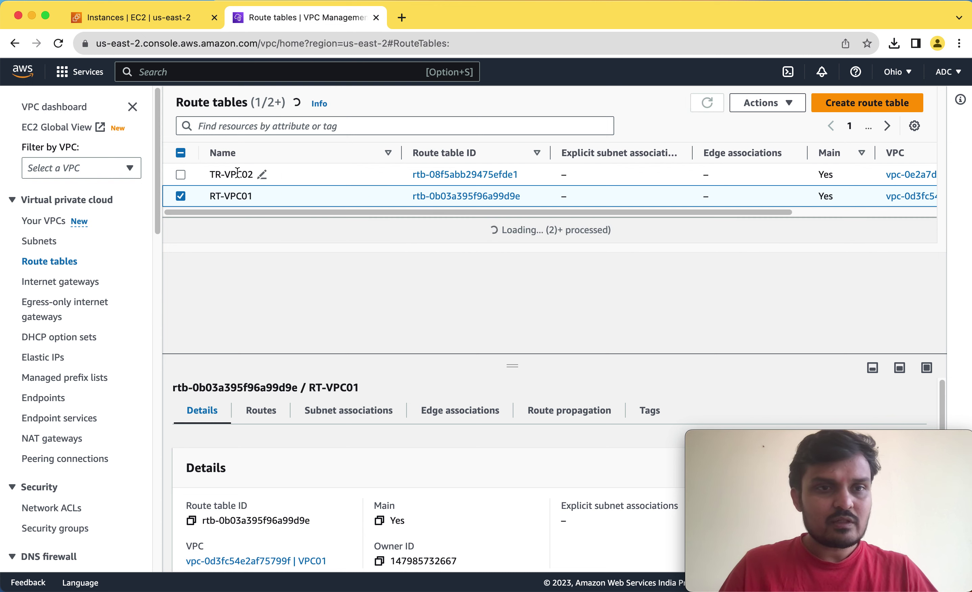
Correct VPC02's table name from TR-VPC02 to RT-VPC02, then select RT-VPC01.
click(262, 175)
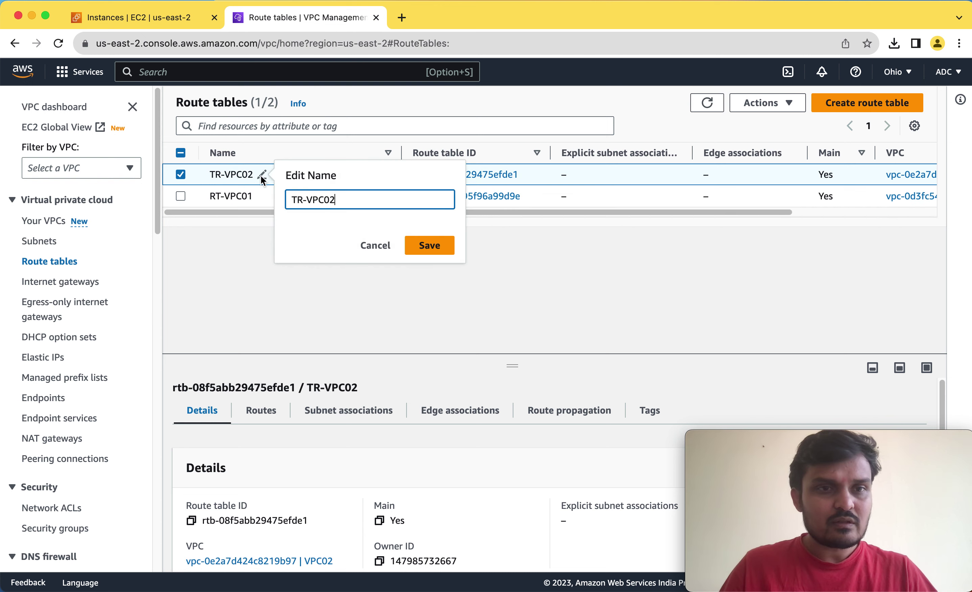
double_click(297, 202)
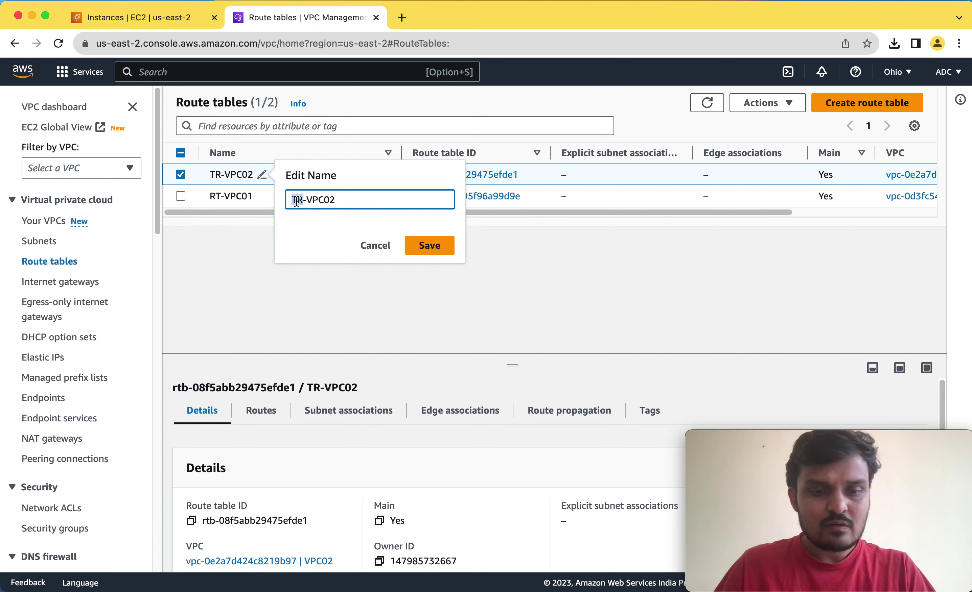
text(RT)
click(433, 248)
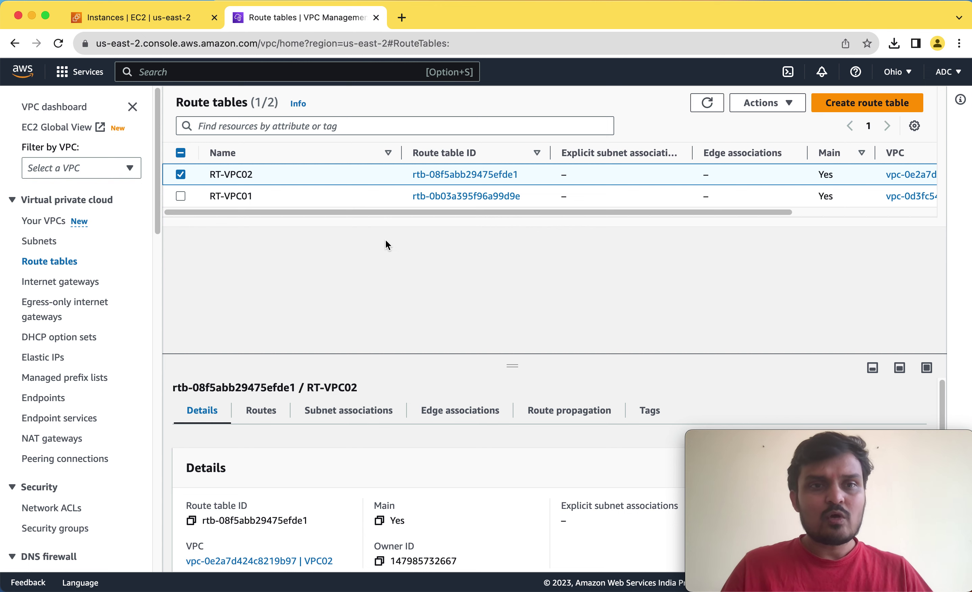
click(360, 198)
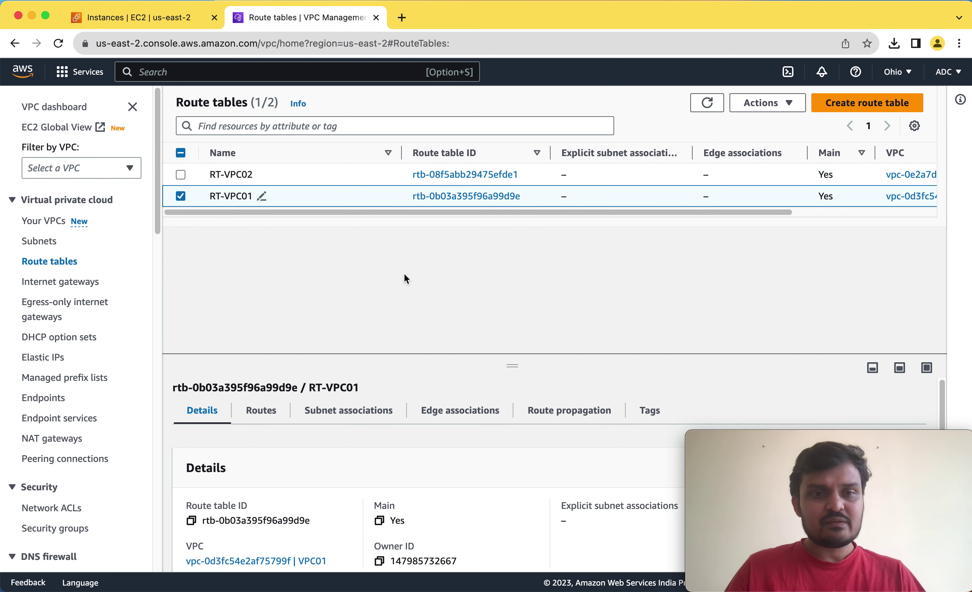
Review RT-VPC01's local 172.31.0.0/16 and internet gateway routes, then open Edit routes.
drag(514, 361, 511, 248)
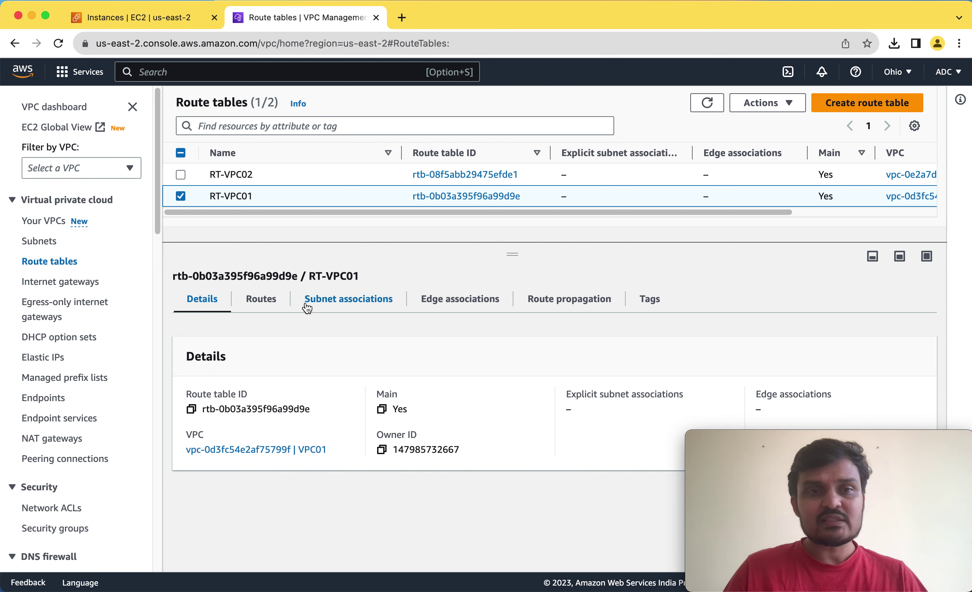
click(263, 306)
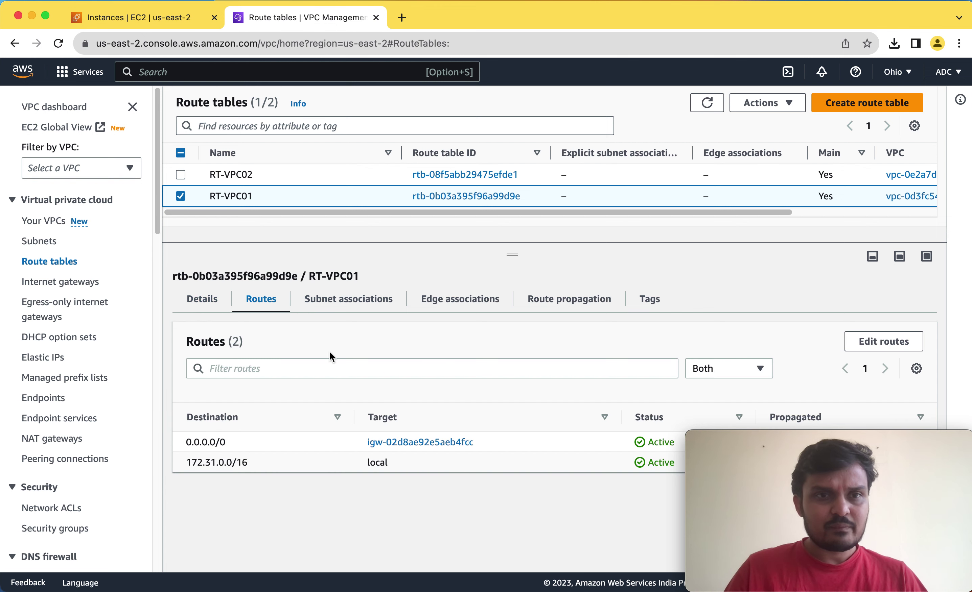
drag(191, 442, 241, 464)
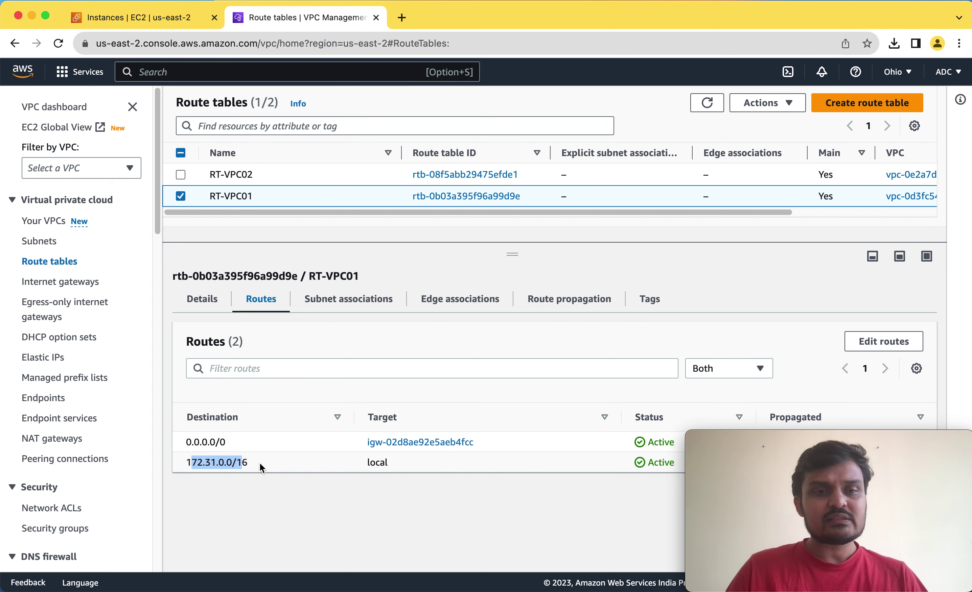
click(225, 464)
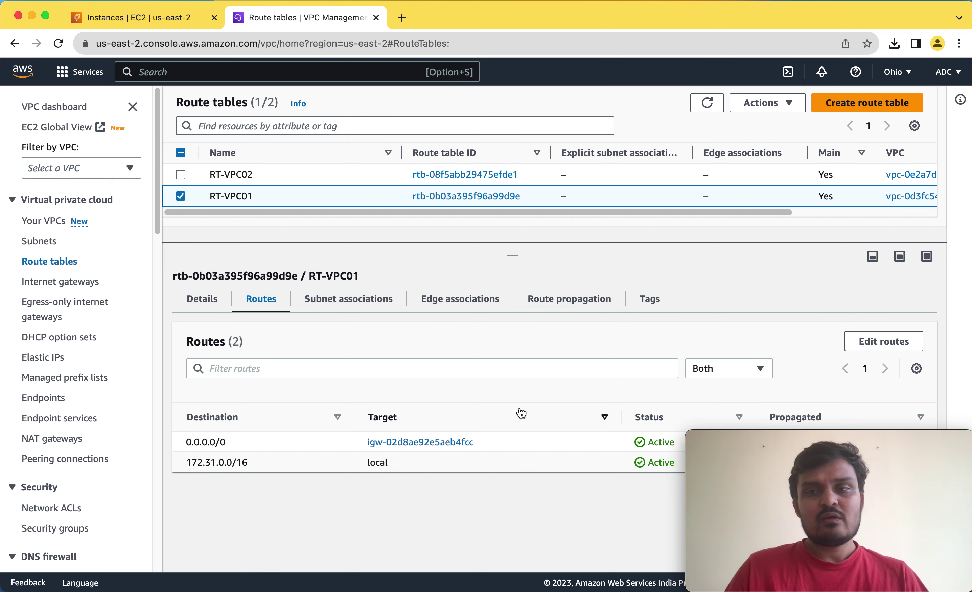
click(886, 344)
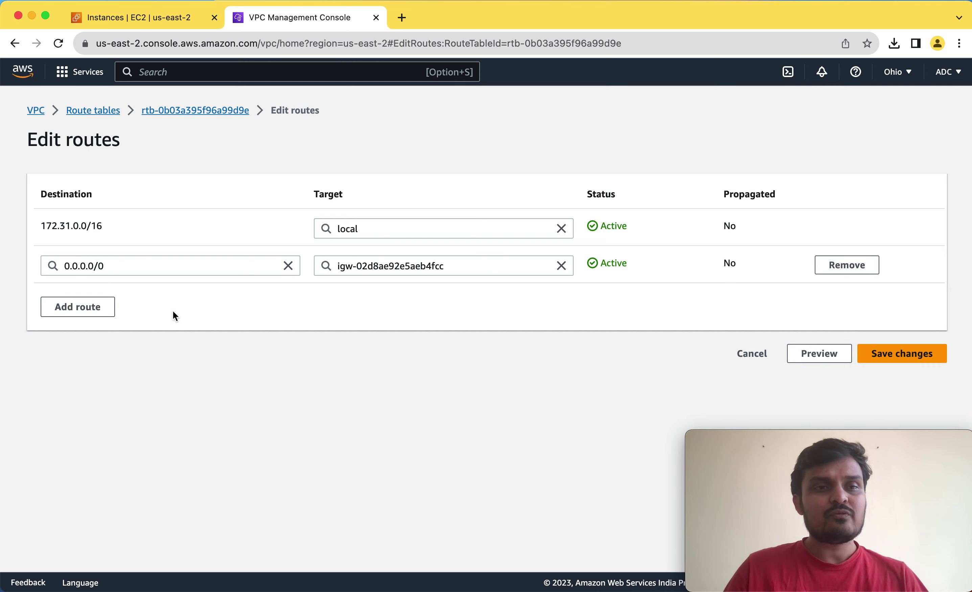
Add a route row to RT-VPC01 with destination 10.20.1.0/24, corrected from 10.20.0.0/16.
click(98, 314)
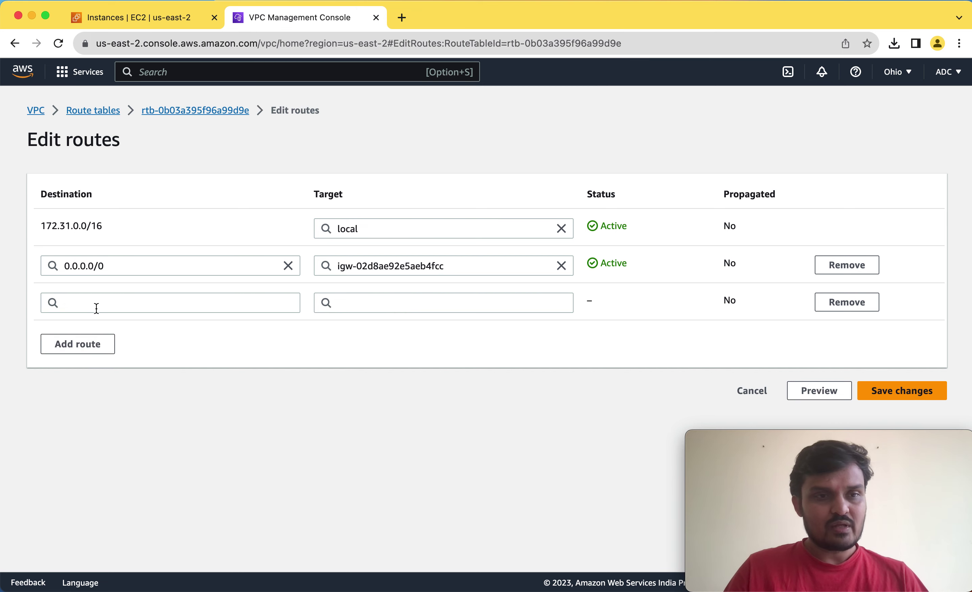
click(153, 304)
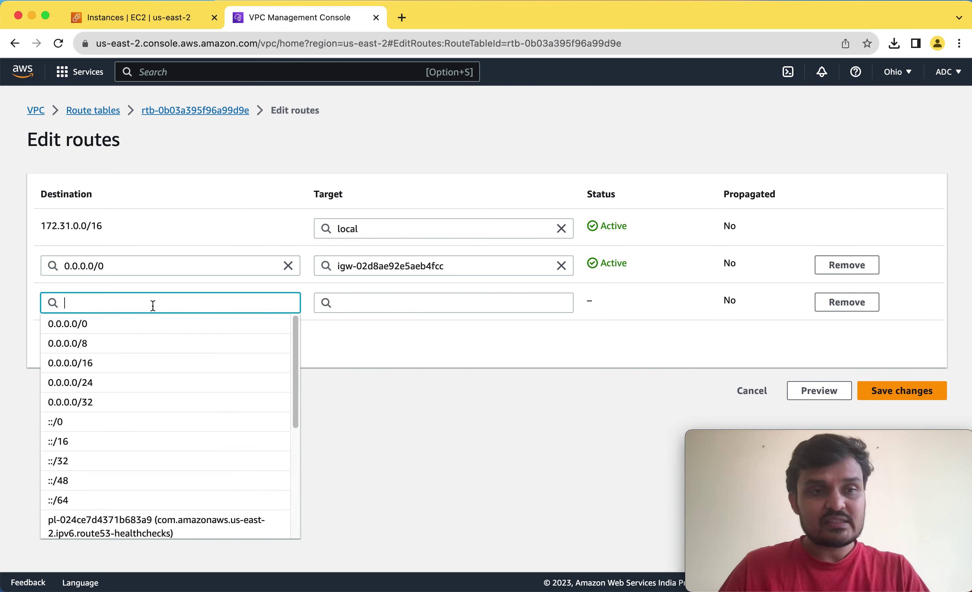
text(10.20)
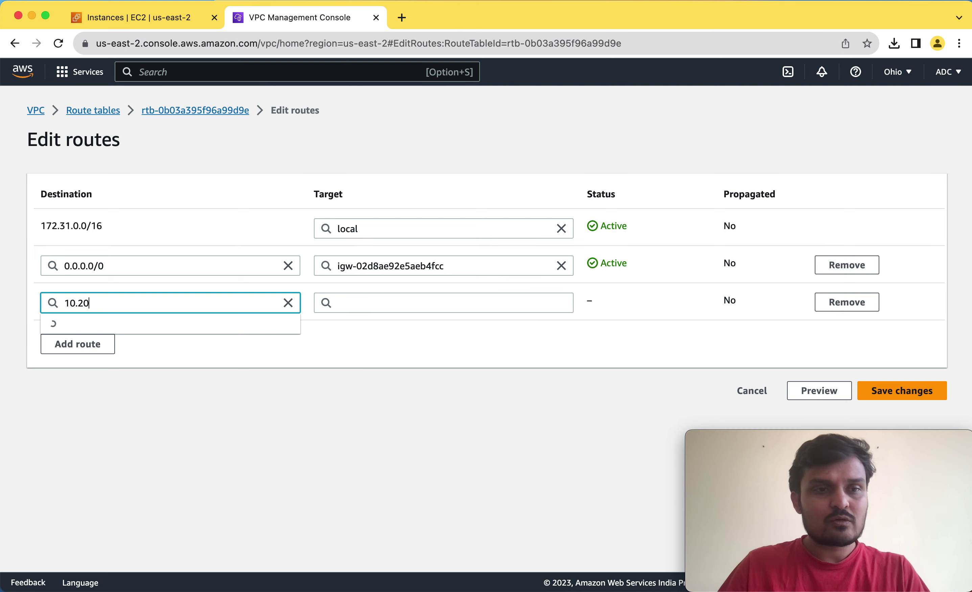
text(.0.0)
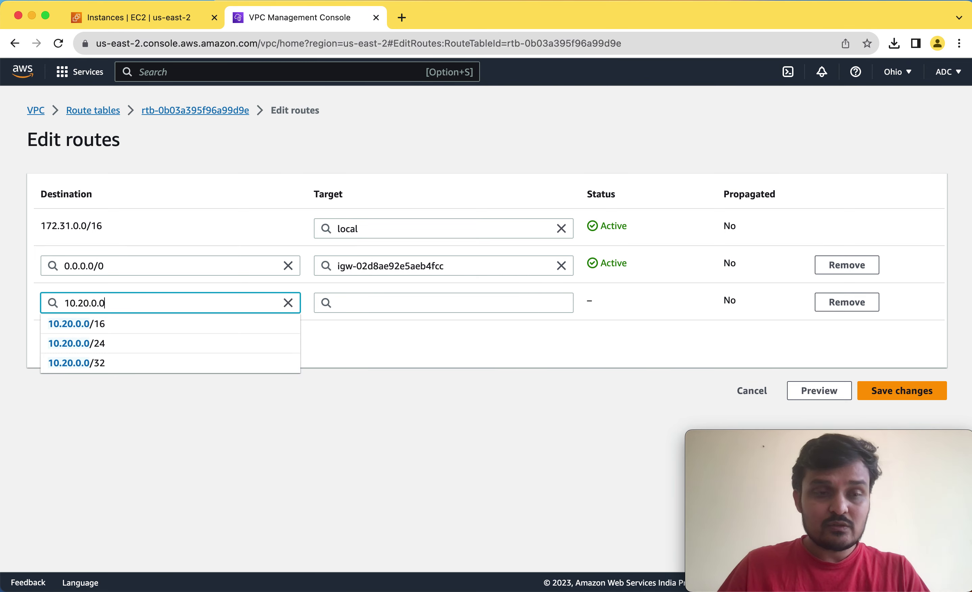
text(/16)
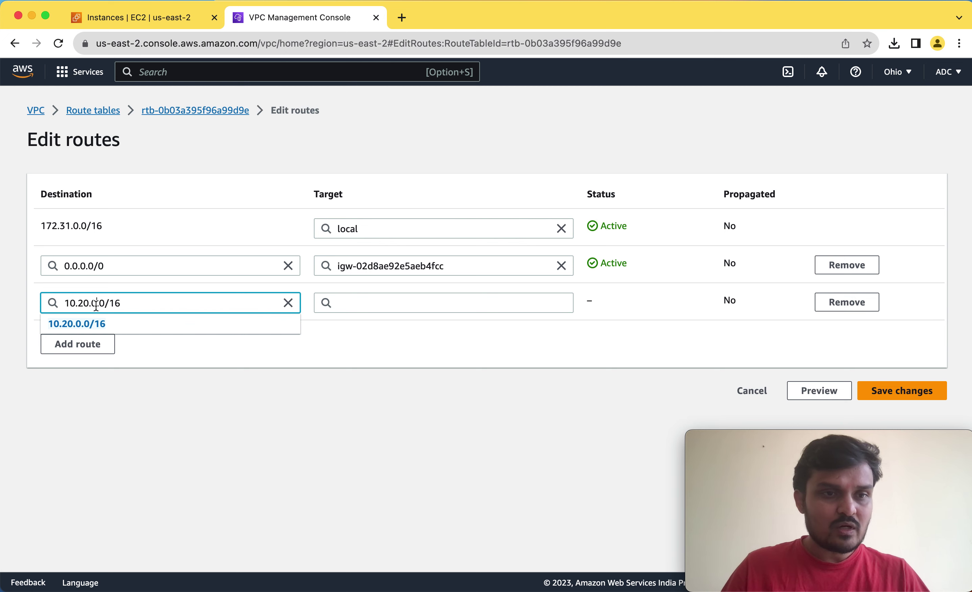
drag(109, 305, 144, 303)
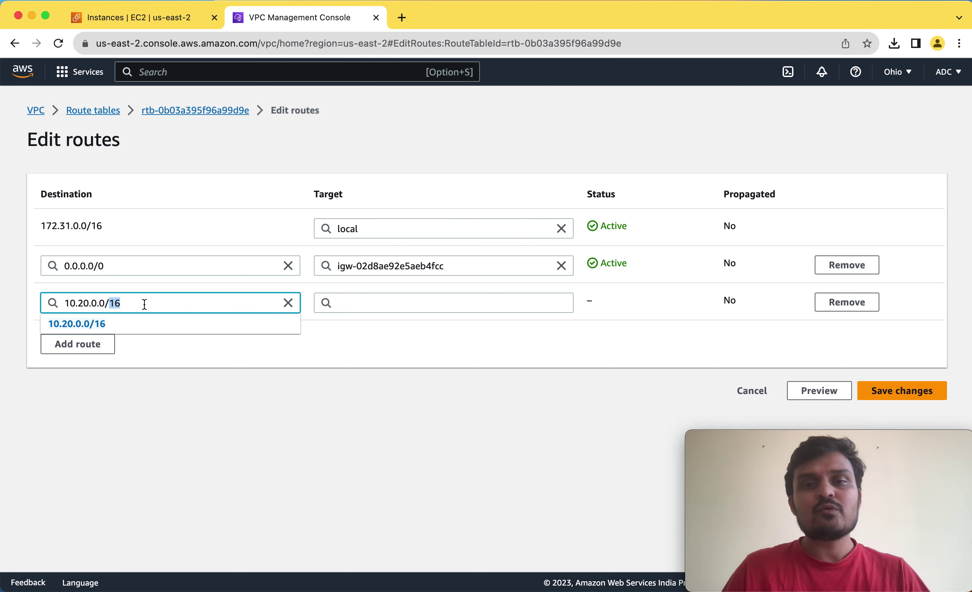
click(144, 304)
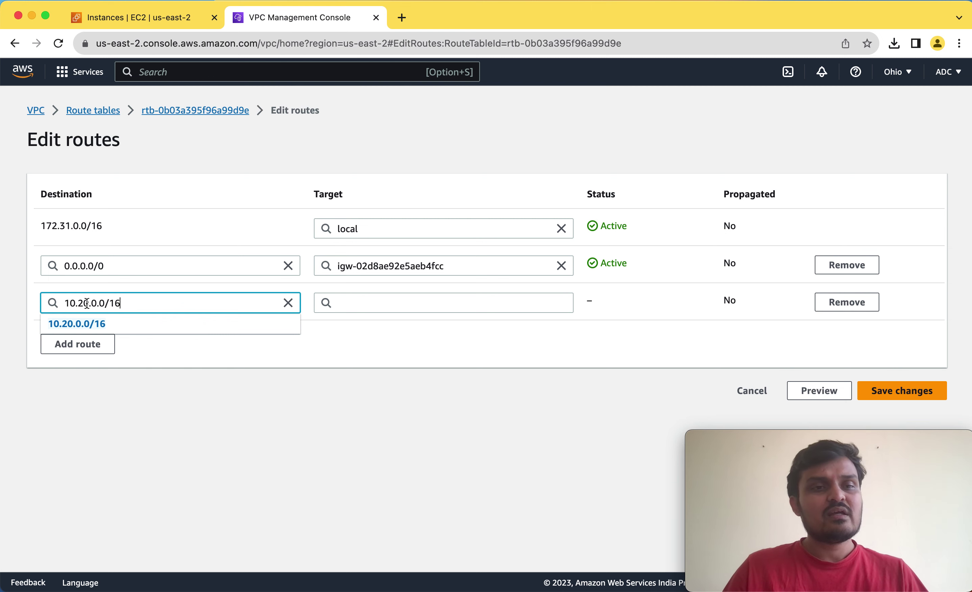
drag(96, 303, 137, 304)
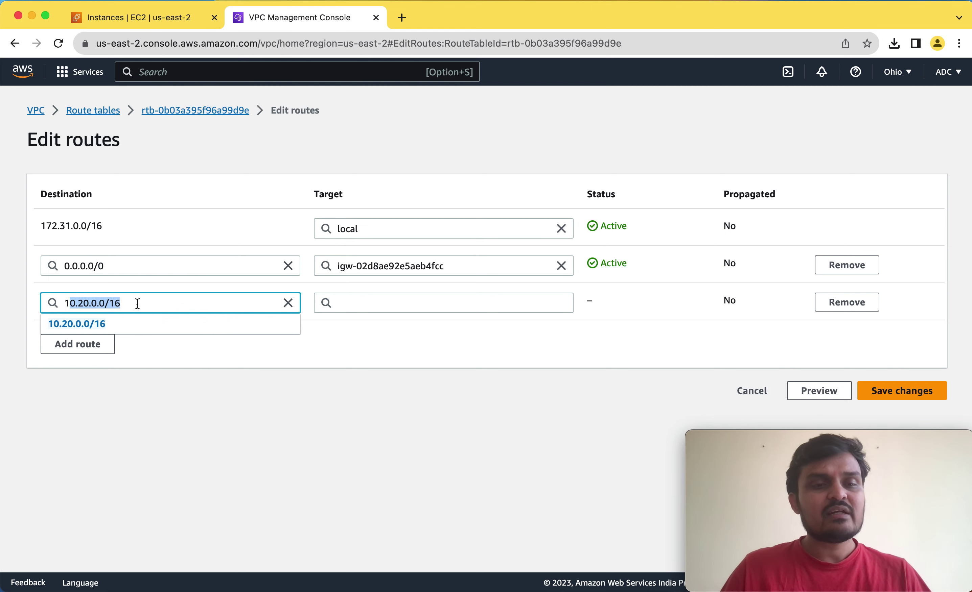
click(138, 303)
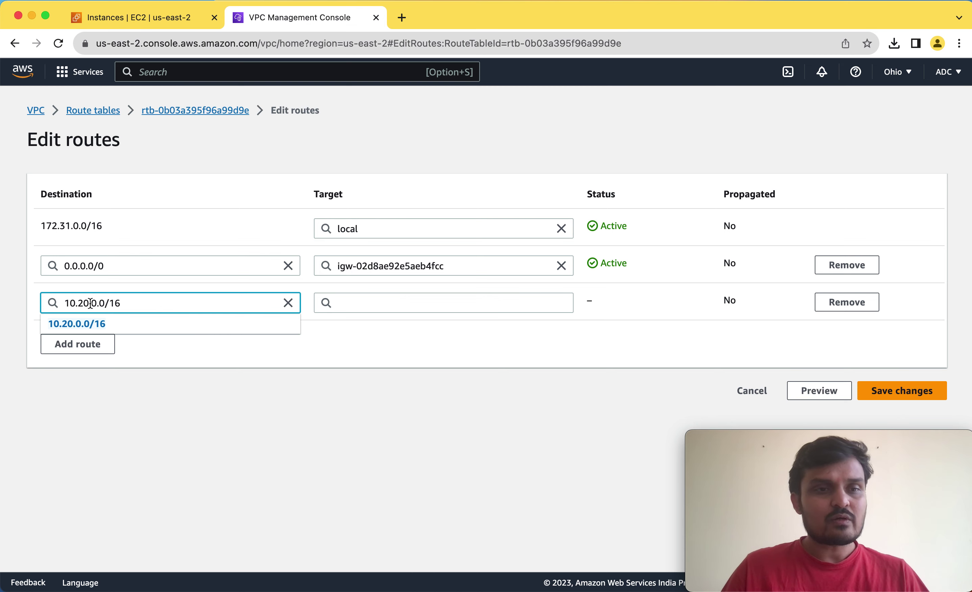
key(BackSpace)
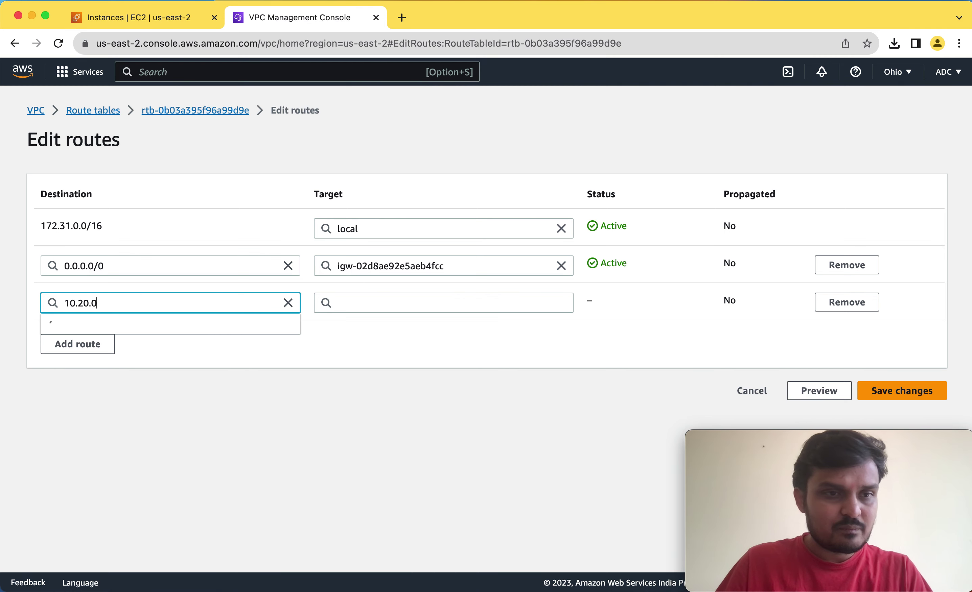
key(BackSpace)
text(1)
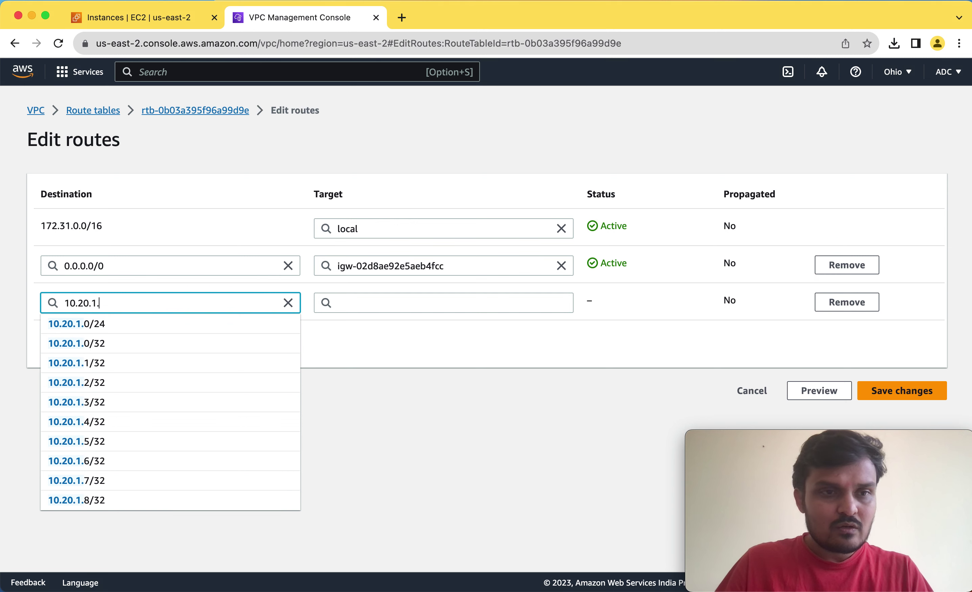
text(.0/24)
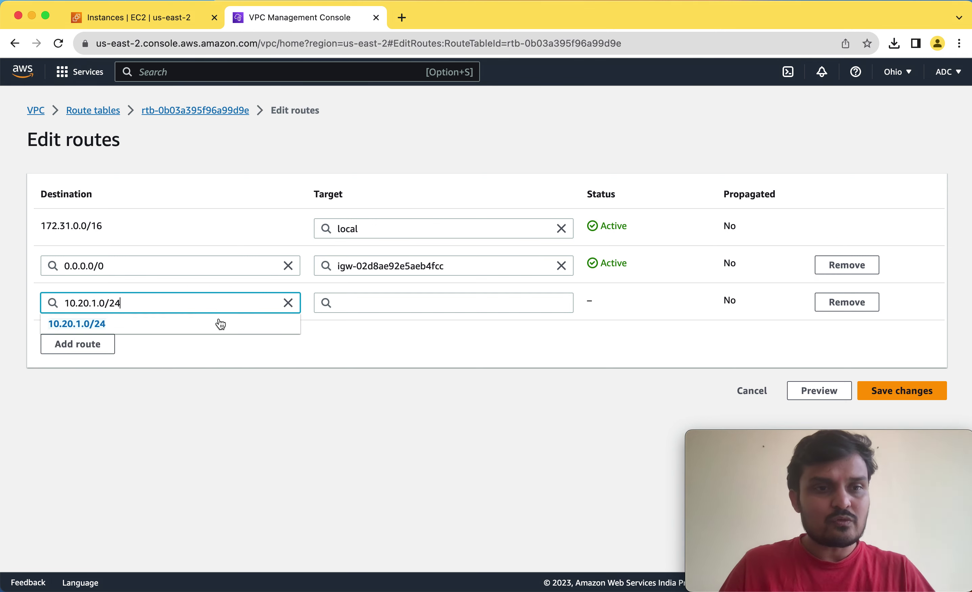
click(387, 304)
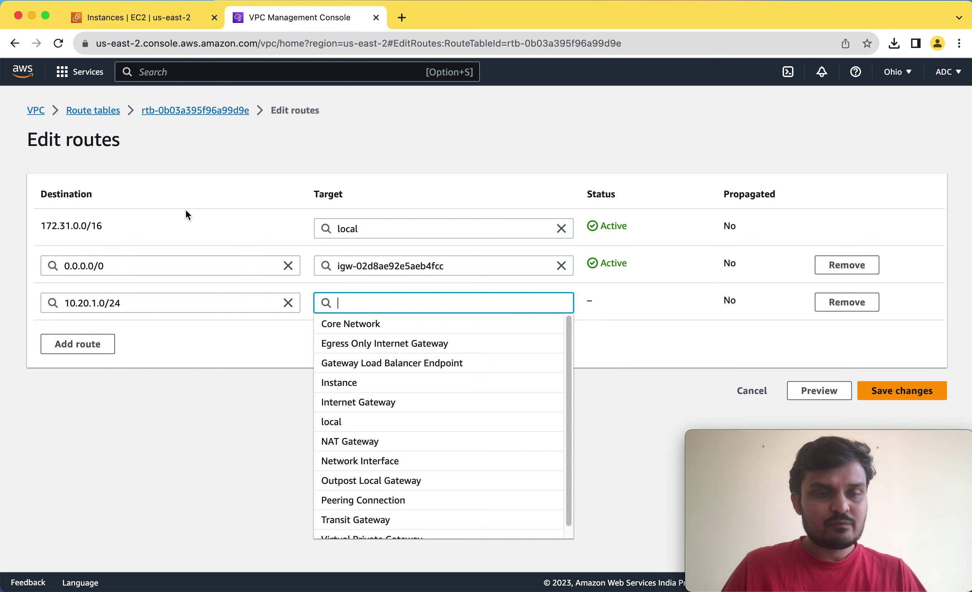
Target the 10.20.1.0/24 route at peering connection pcx-00da971c74f64b2dc and save the changes.
click(143, 303)
drag(143, 303, 47, 303)
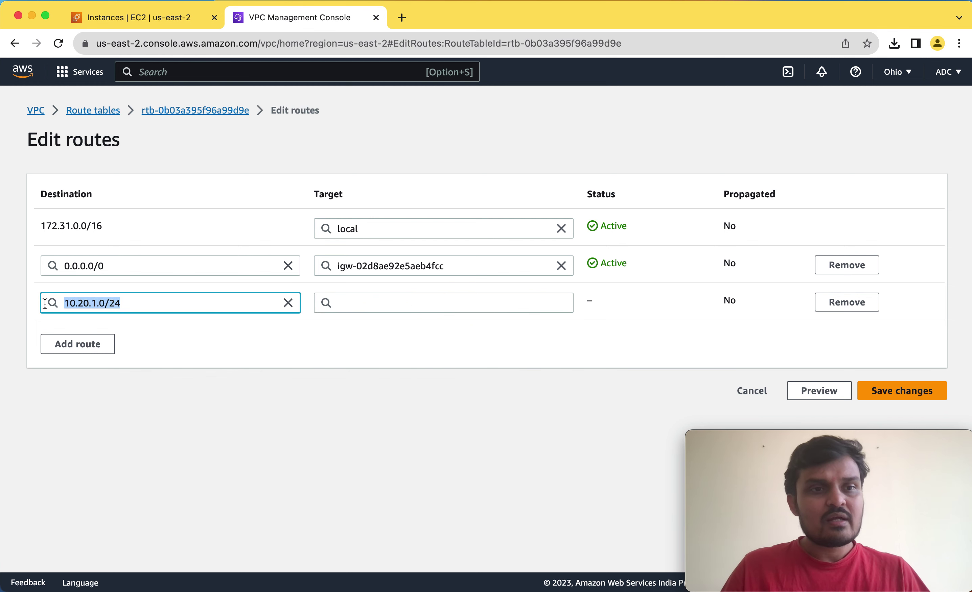
click(365, 306)
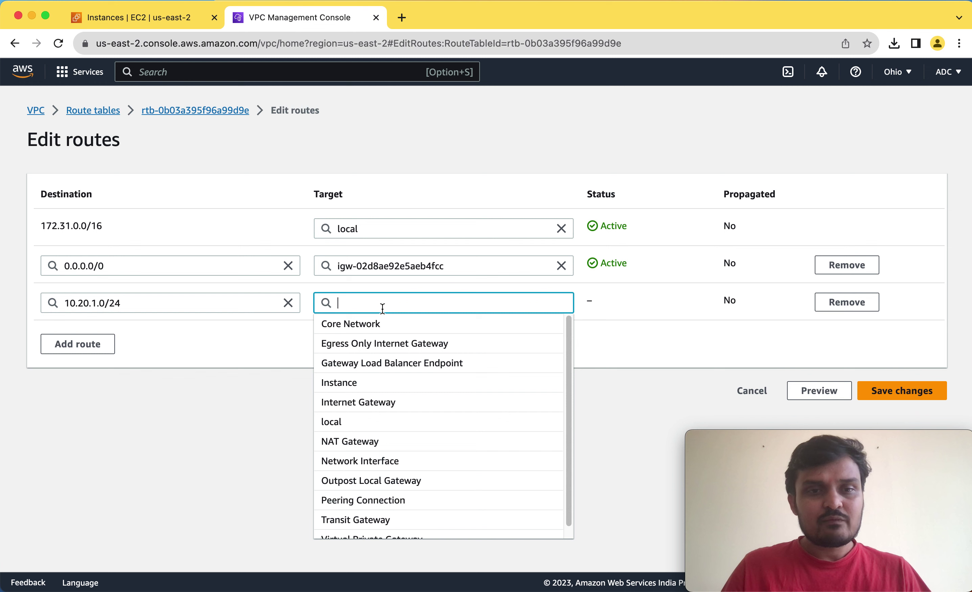
click(391, 501)
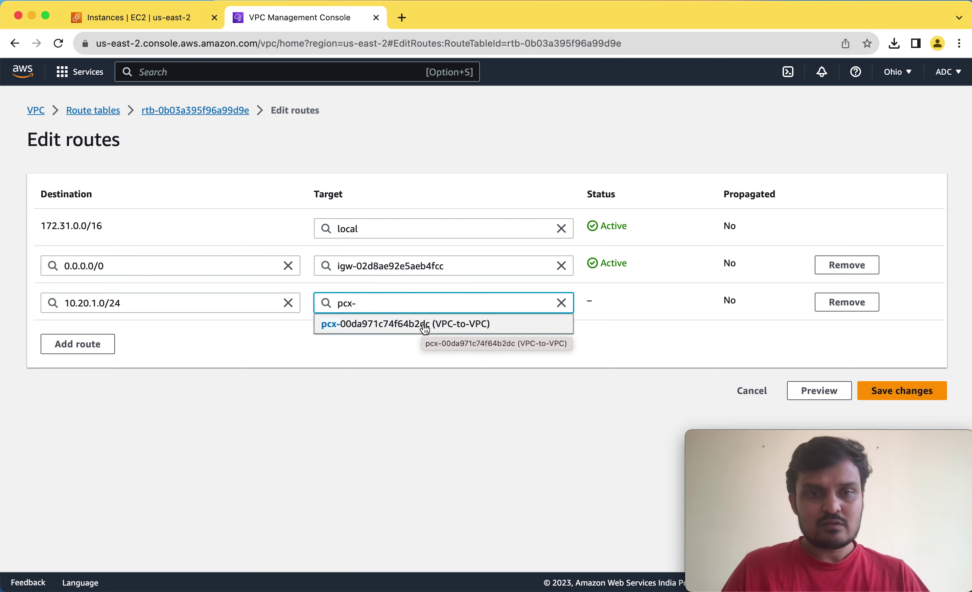
click(411, 328)
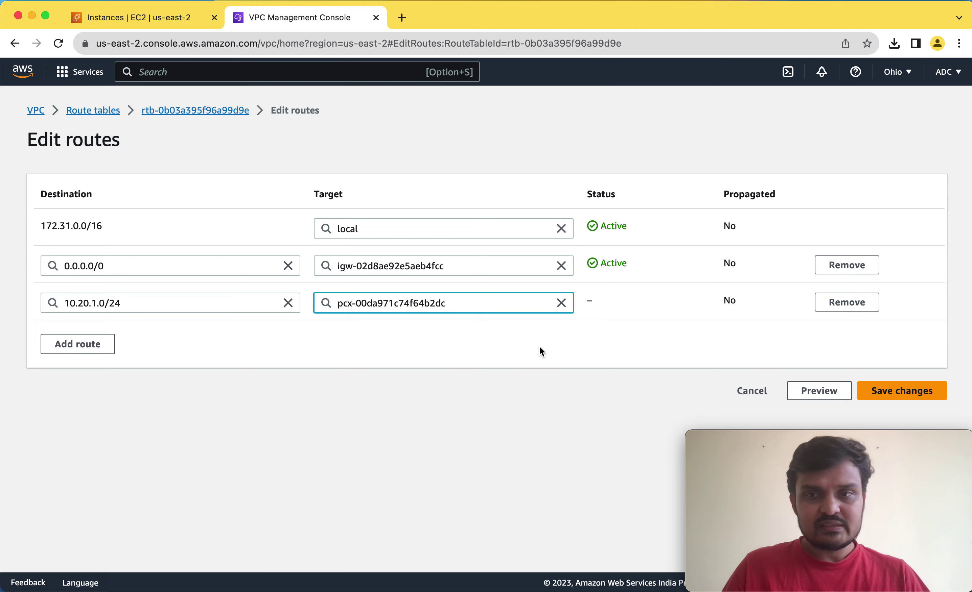
click(904, 397)
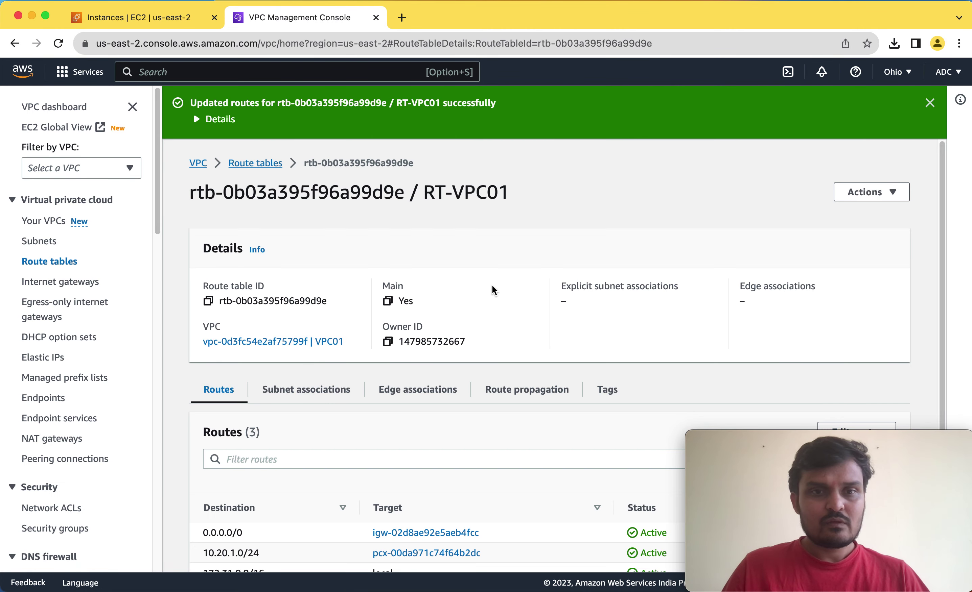
Confirm RT-VPC01's 10.20.1.0/24 peering route, then return to the Route tables list.
scroll(526, 296, down, 3)
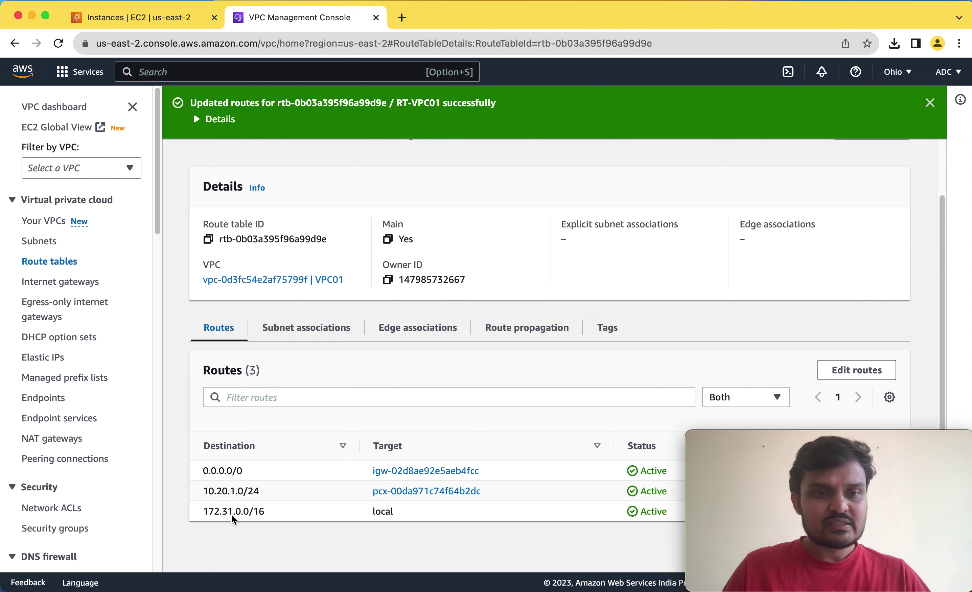
drag(208, 492, 256, 492)
click(256, 492)
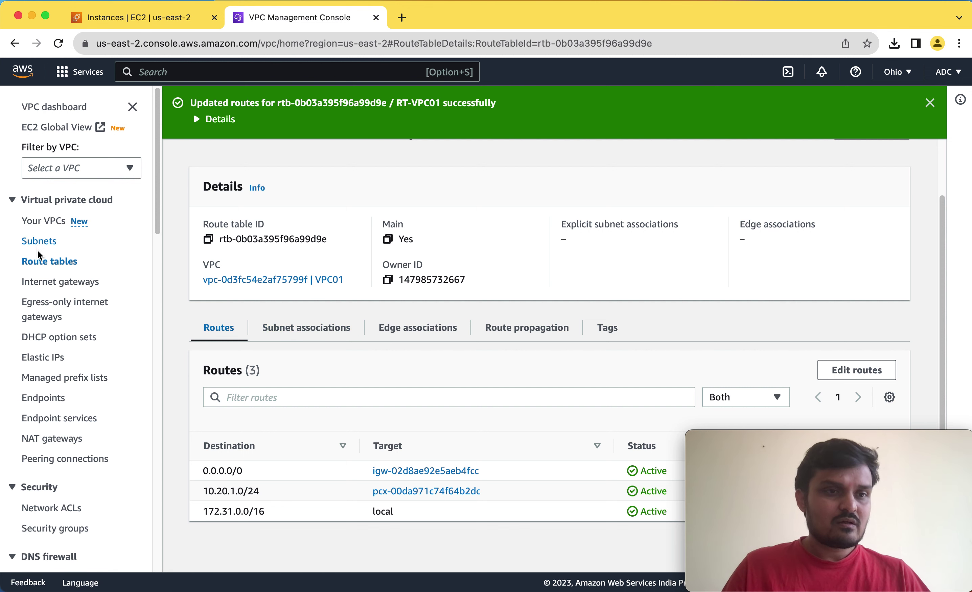
click(44, 260)
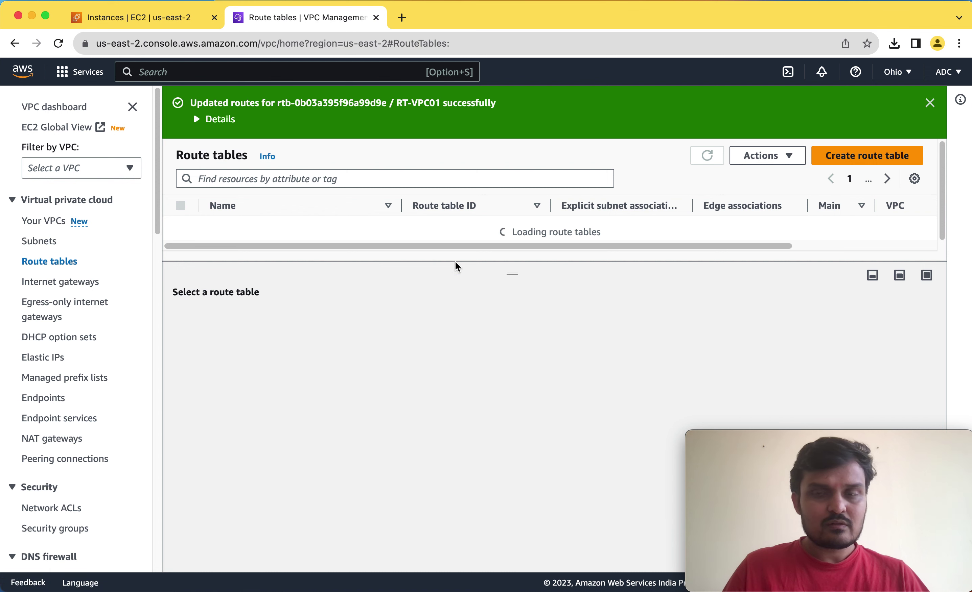
Select RT-VPC02 and show its routes: only the local 10.20.0.0/16 route.
click(354, 231)
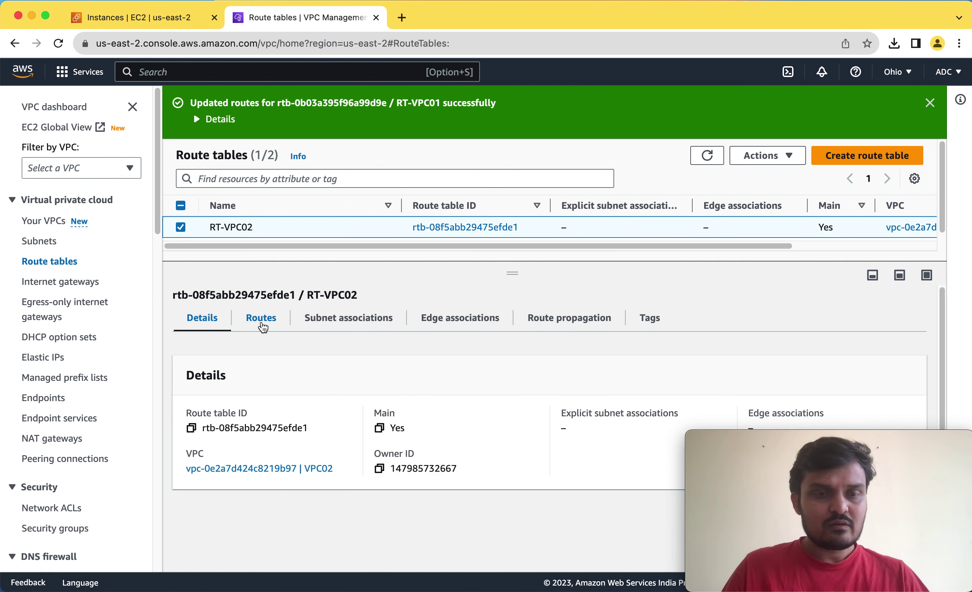
click(262, 327)
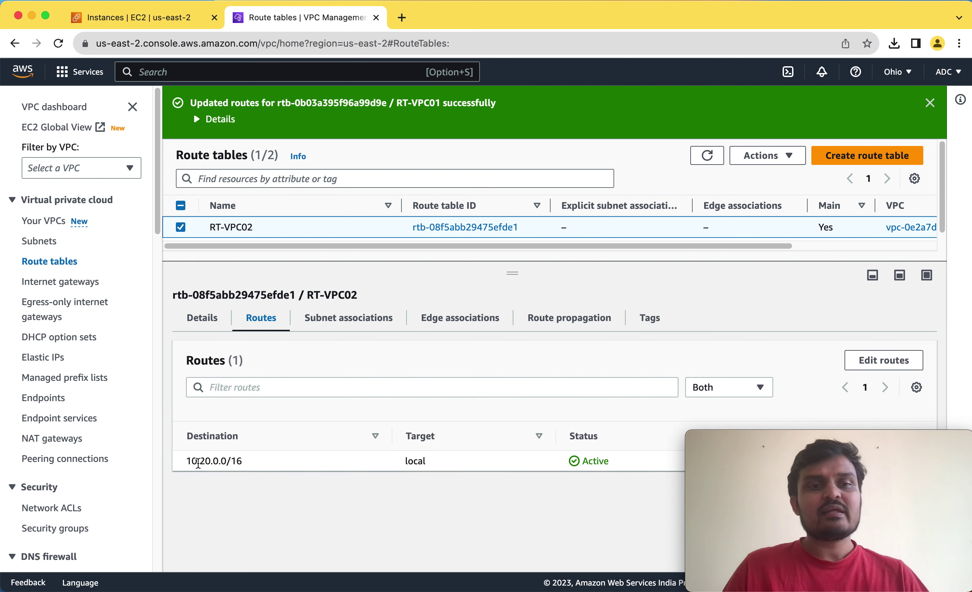
drag(188, 463, 242, 461)
double_click(412, 461)
click(242, 462)
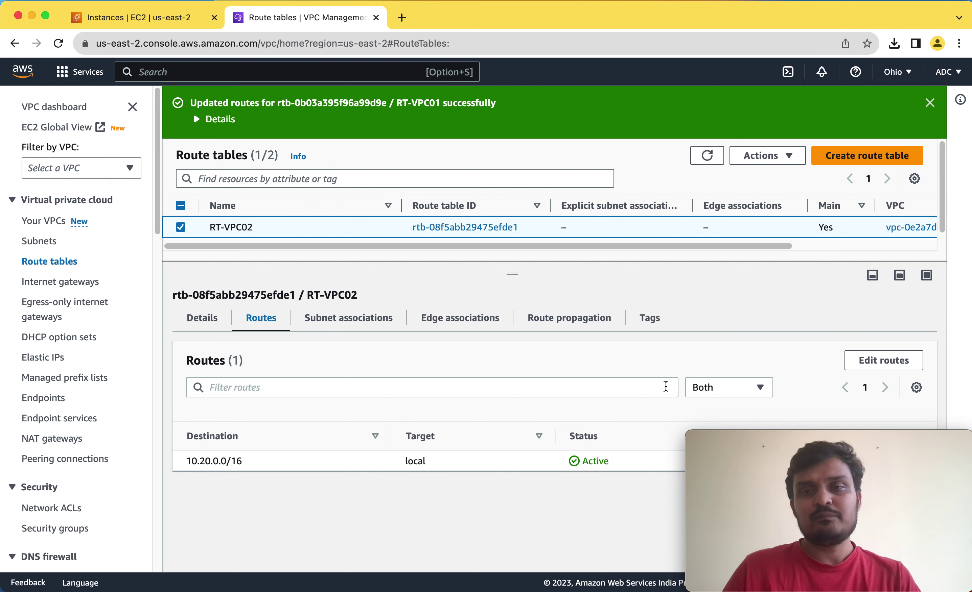
Add RT-VPC02 route 172.31.0.0/16 via peering connection pcx-00da971c74f64b2dc and save.
click(883, 361)
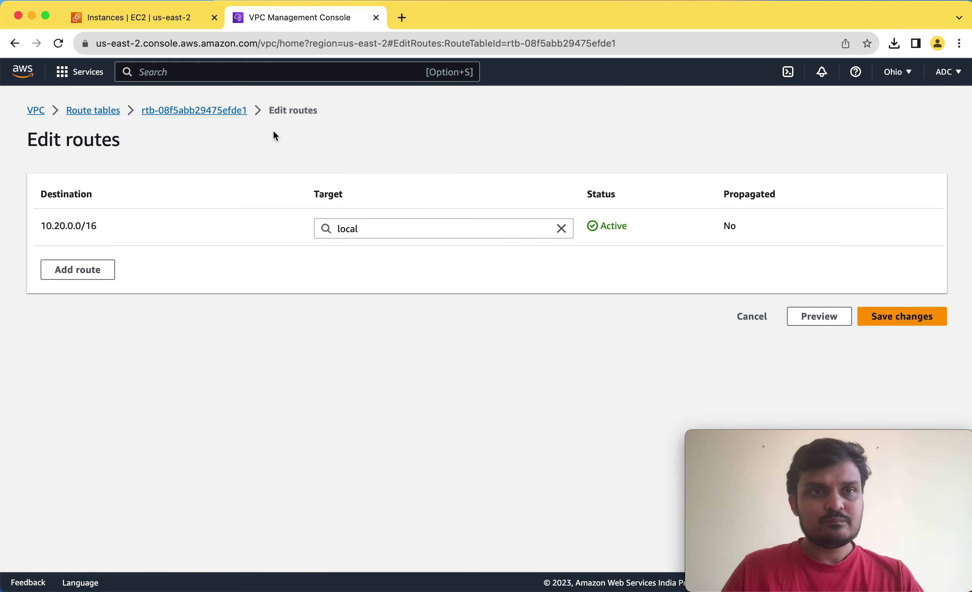
click(98, 270)
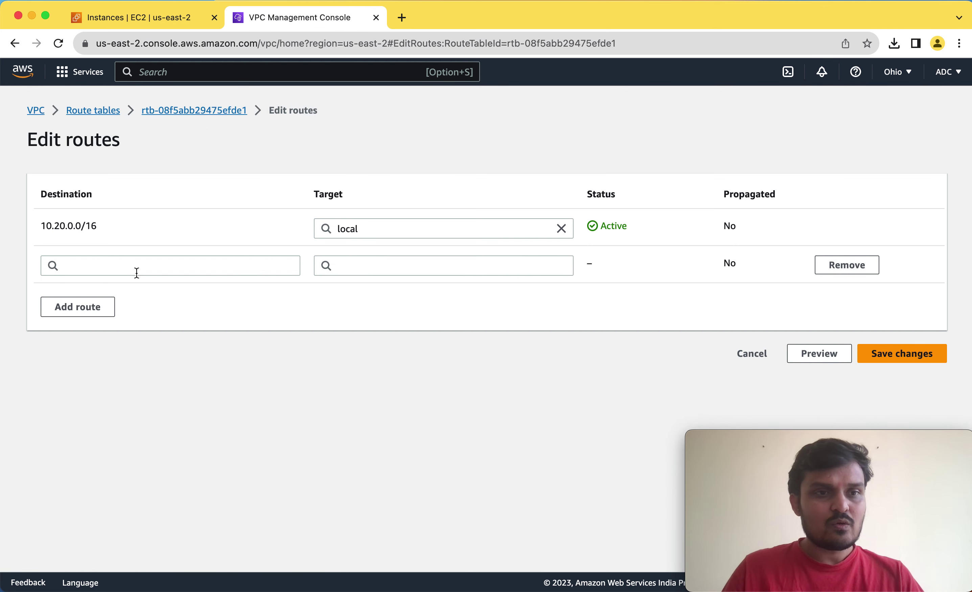
click(150, 270)
text(172)
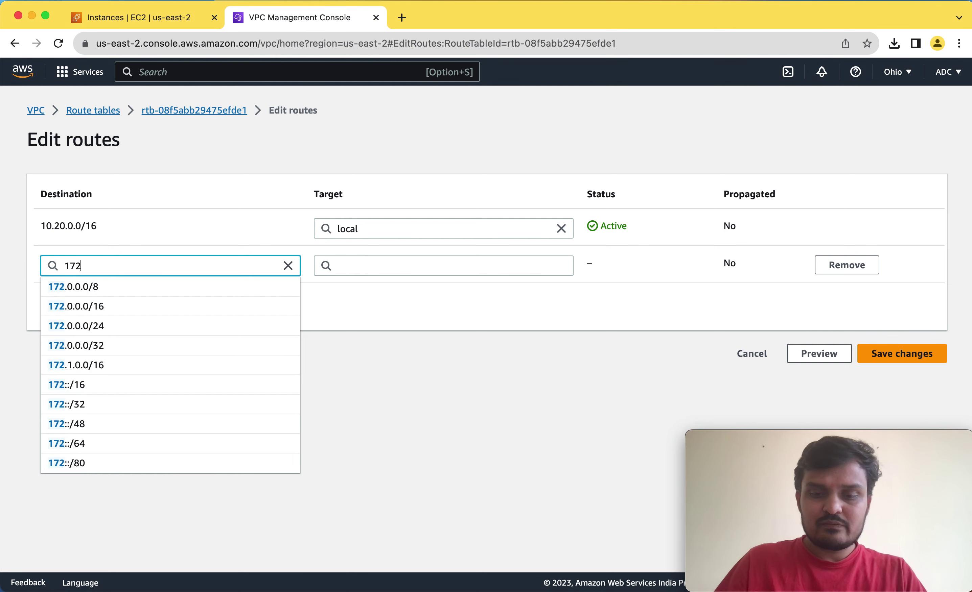
text(.31.0.0)
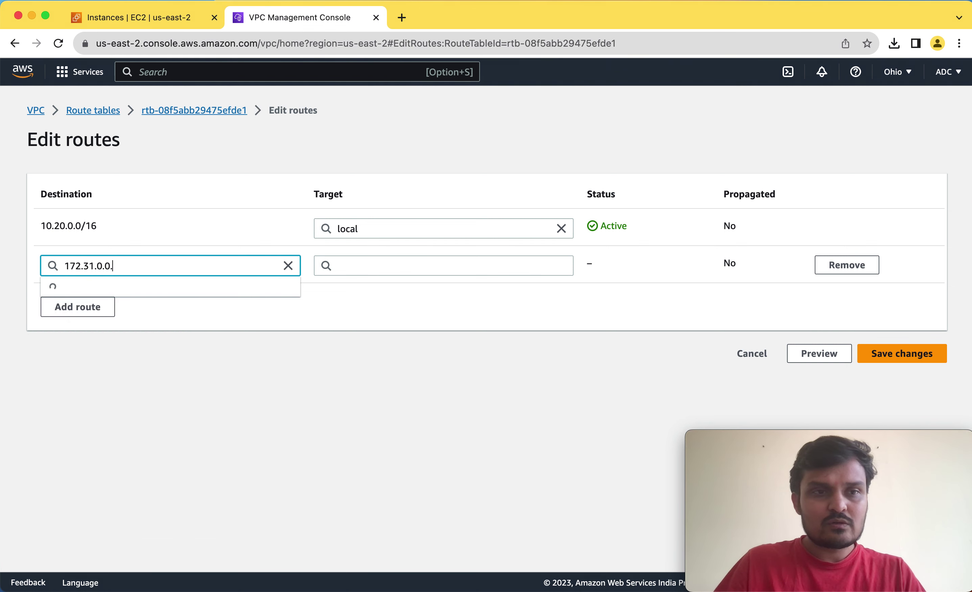
text(/16)
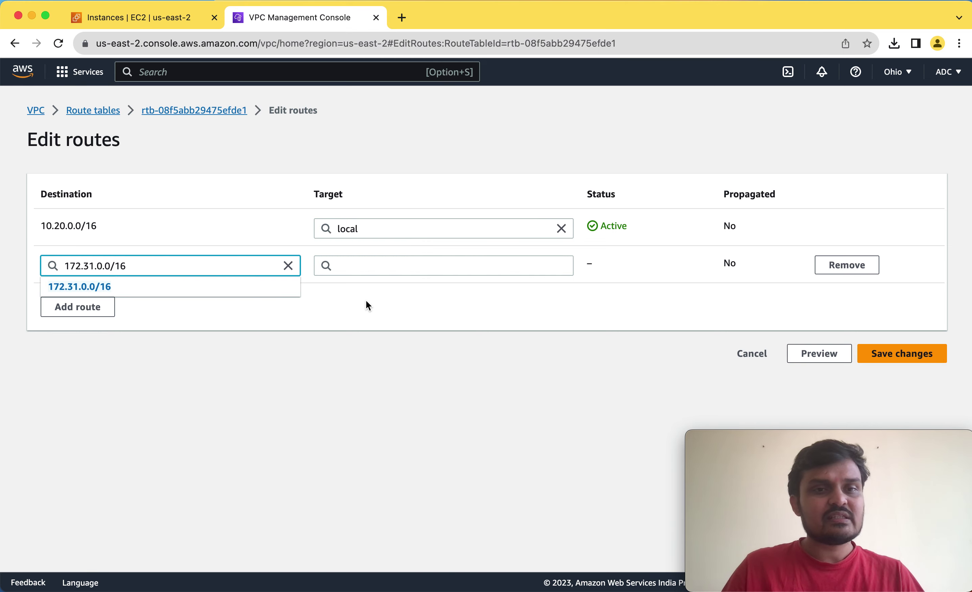
click(379, 300)
click(399, 272)
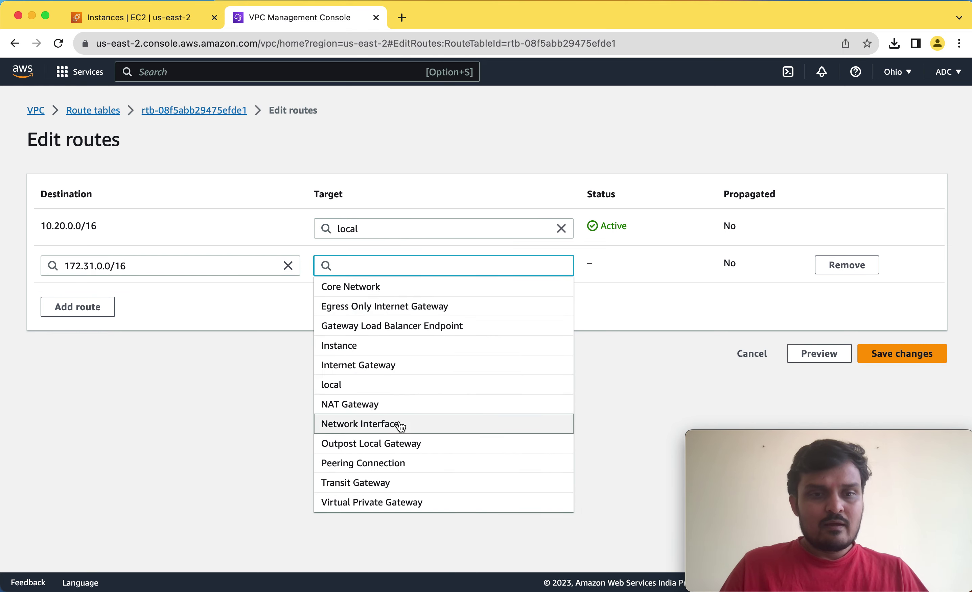
click(395, 463)
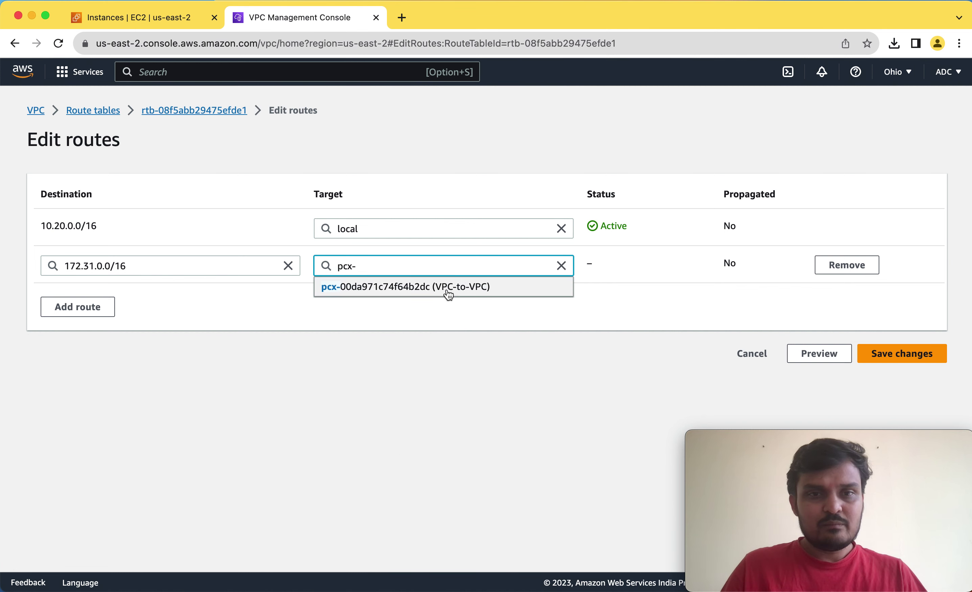
click(436, 290)
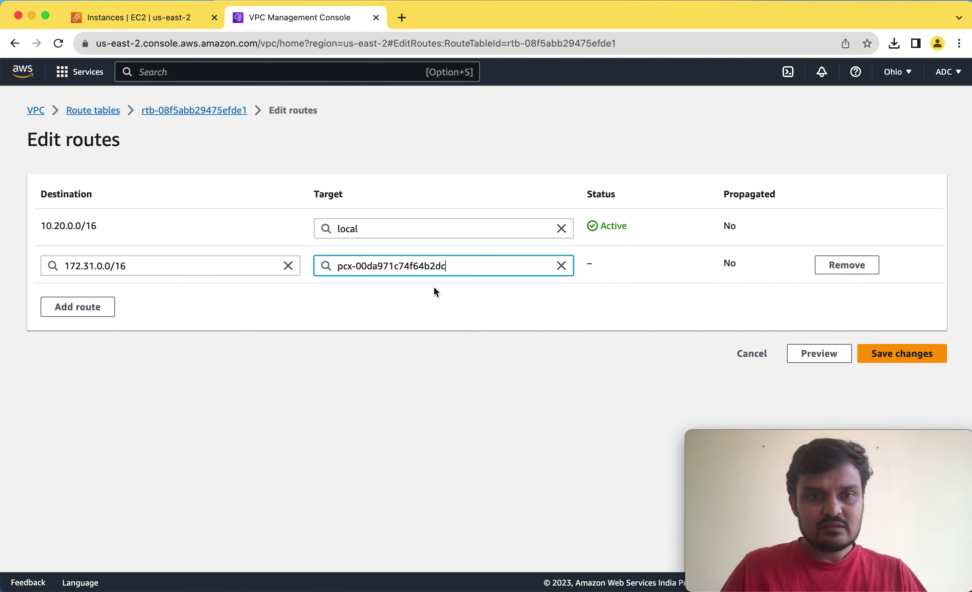
click(910, 357)
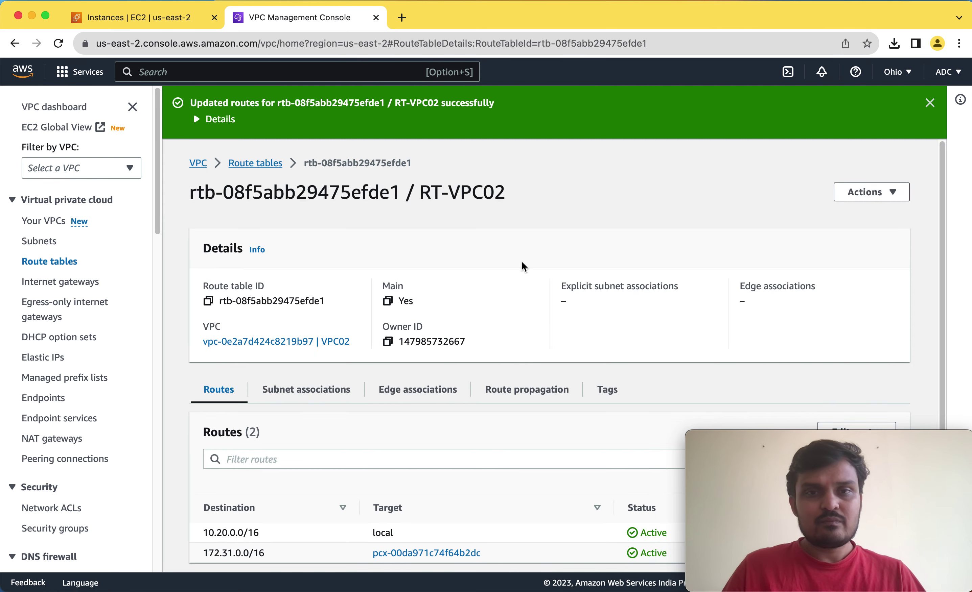
Dismiss the route update message and review RT-VPC01's routes.
click(62, 266)
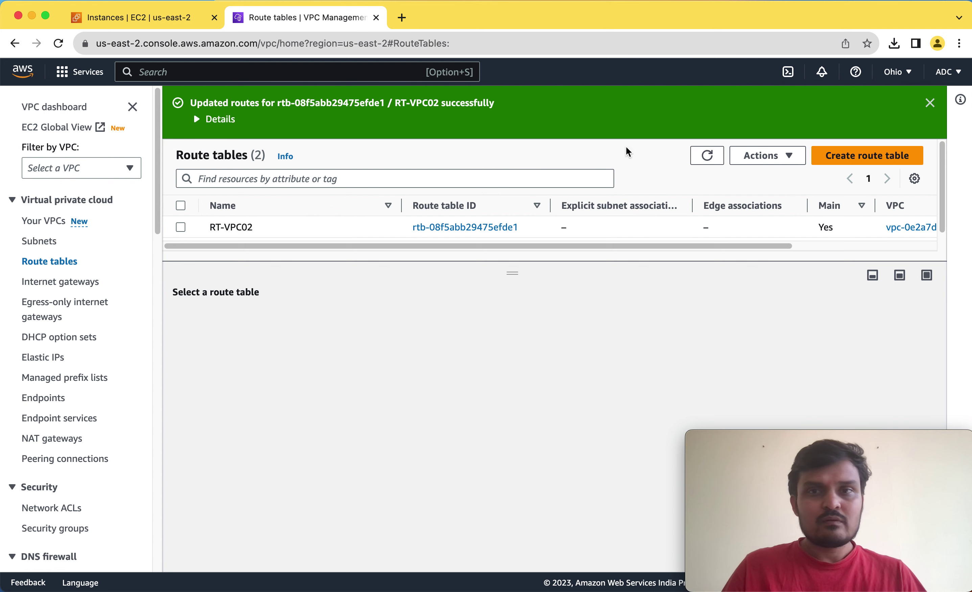
click(929, 103)
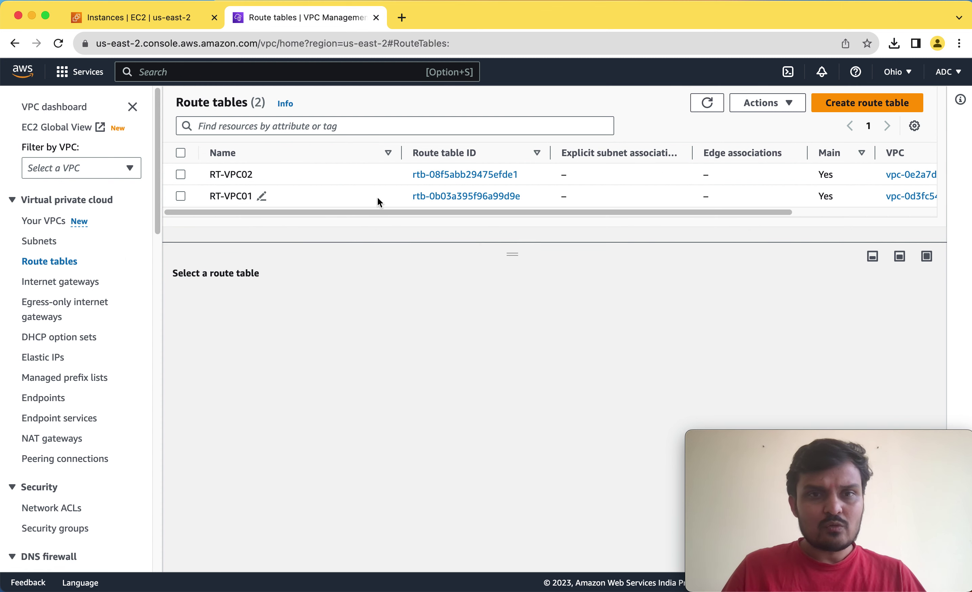
click(320, 201)
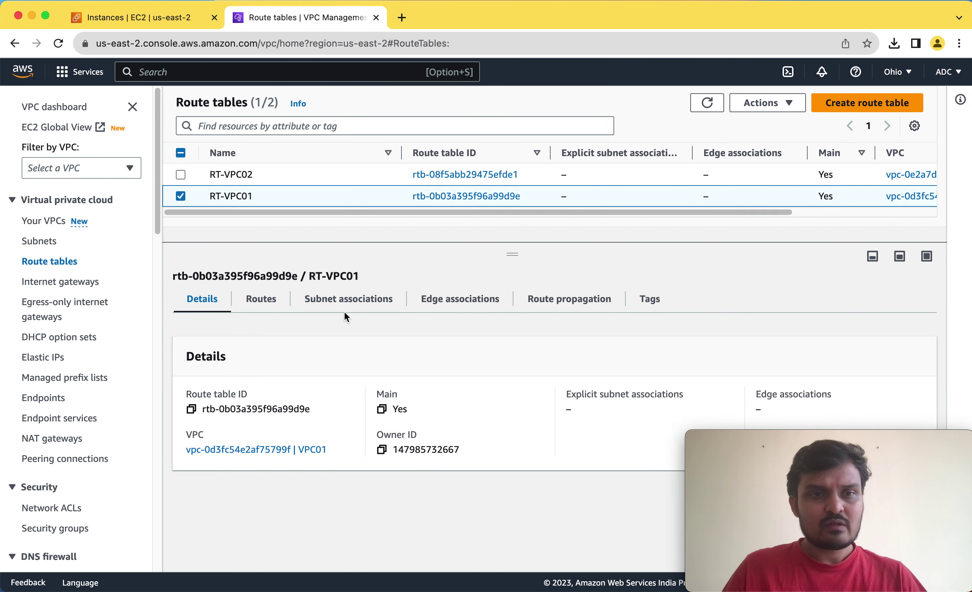
click(265, 305)
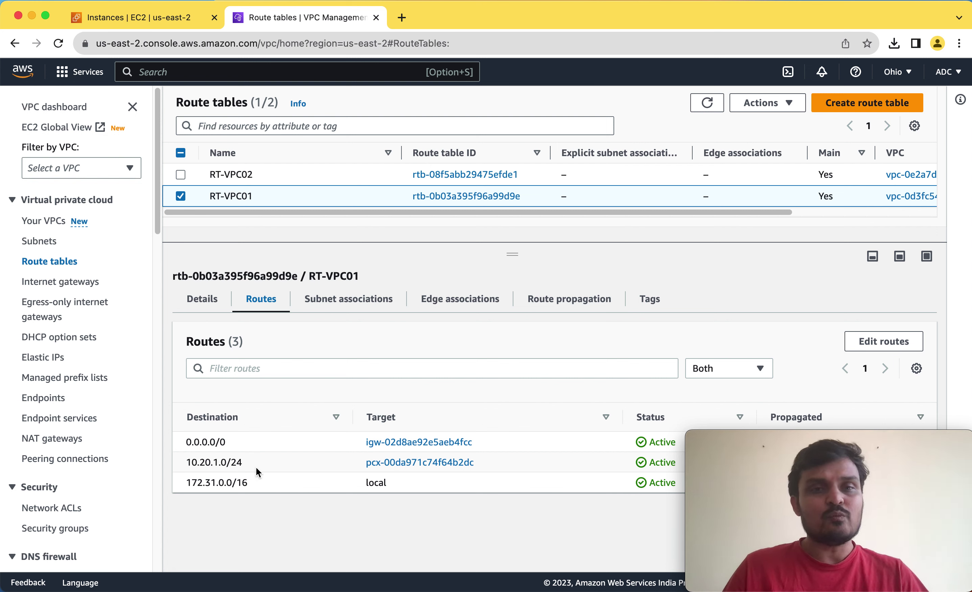
Check that RT-VPC02 routes 172.31.0.0/16 via the peering, then return to Peering connections.
click(315, 177)
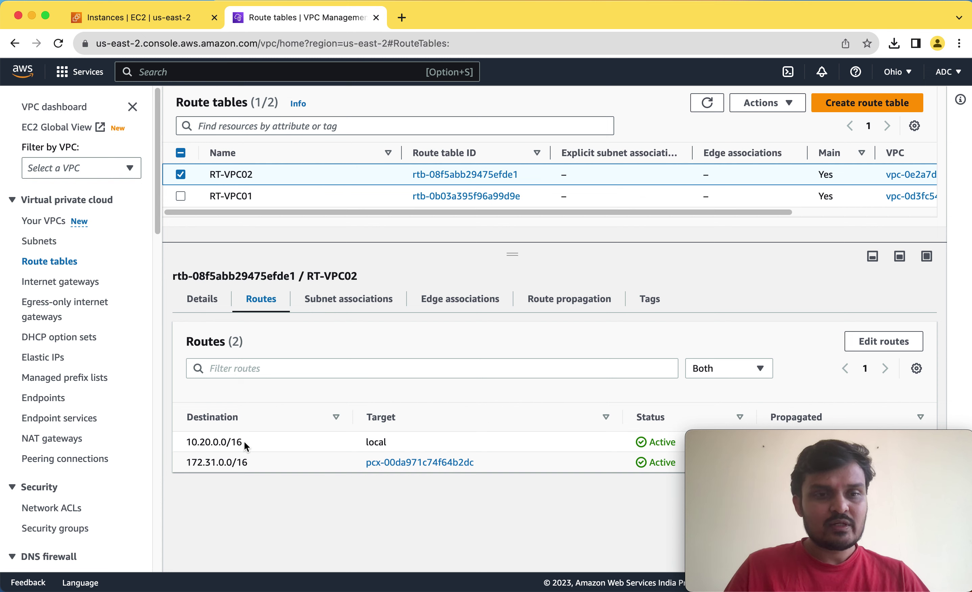
drag(192, 463, 242, 461)
click(228, 460)
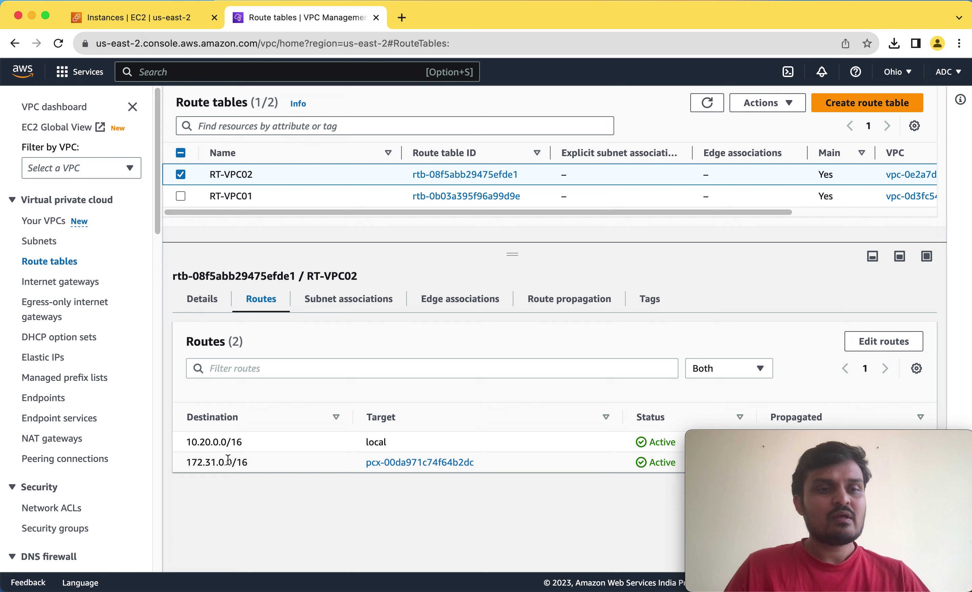
click(74, 463)
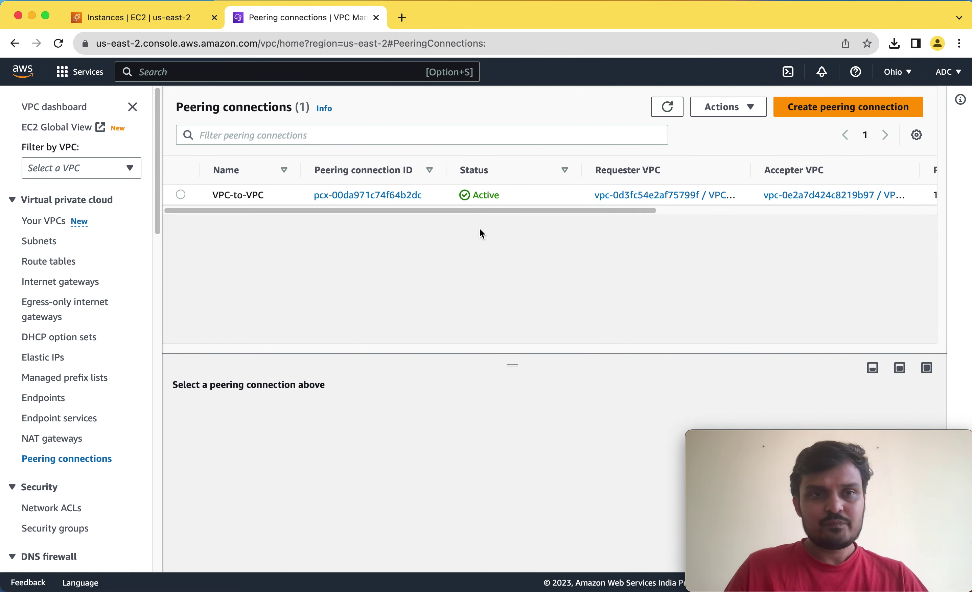
Review both VPCs' CIDR ranges and their three subnets, then return to the EC2 Instances tab.
click(48, 222)
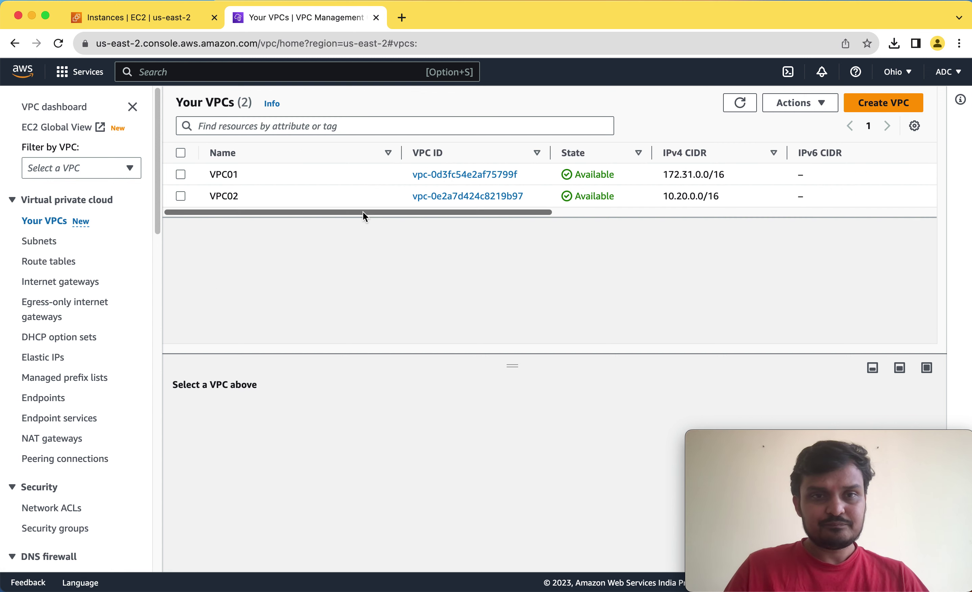
drag(363, 212, 140, 250)
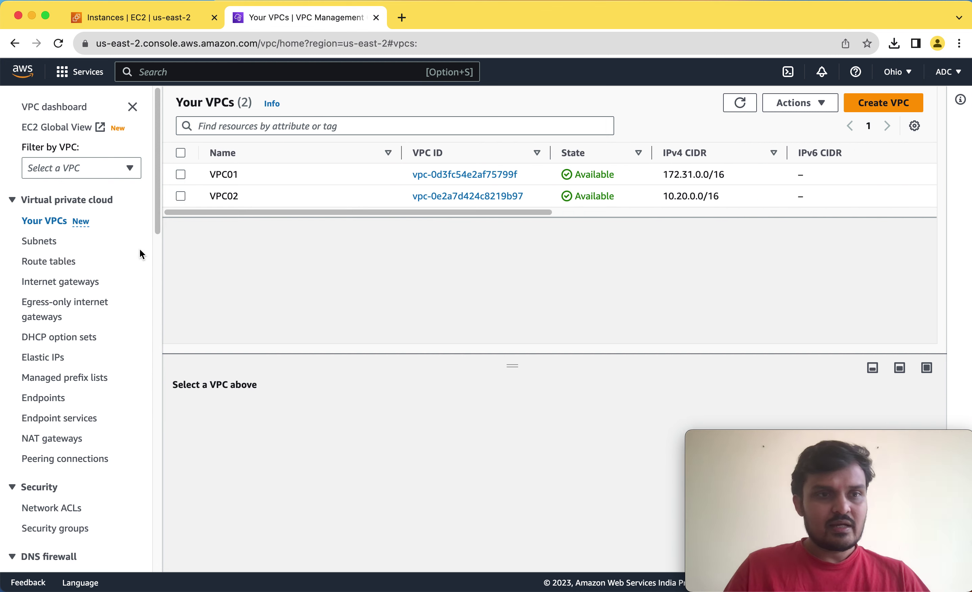
click(42, 247)
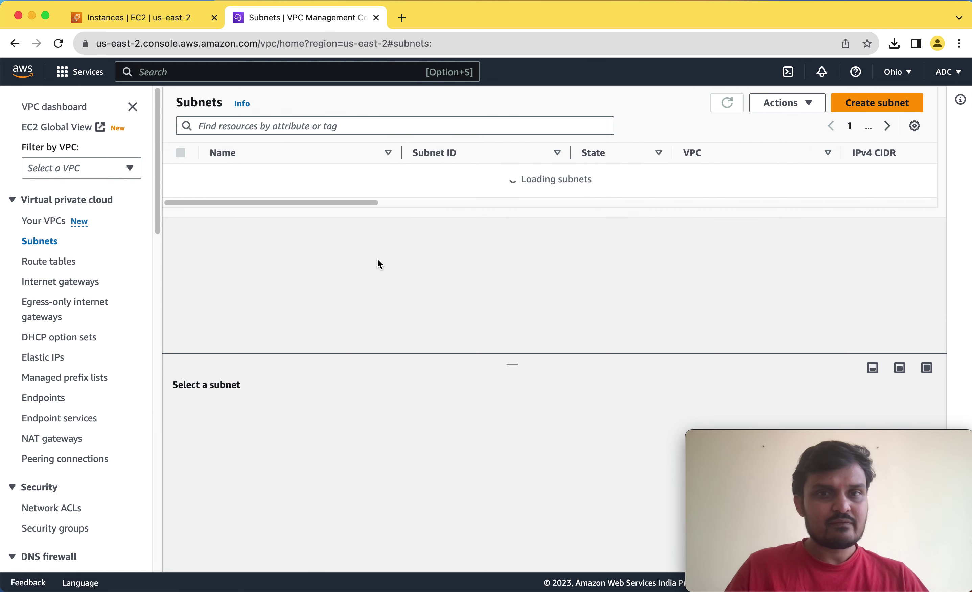
drag(340, 234, 265, 246)
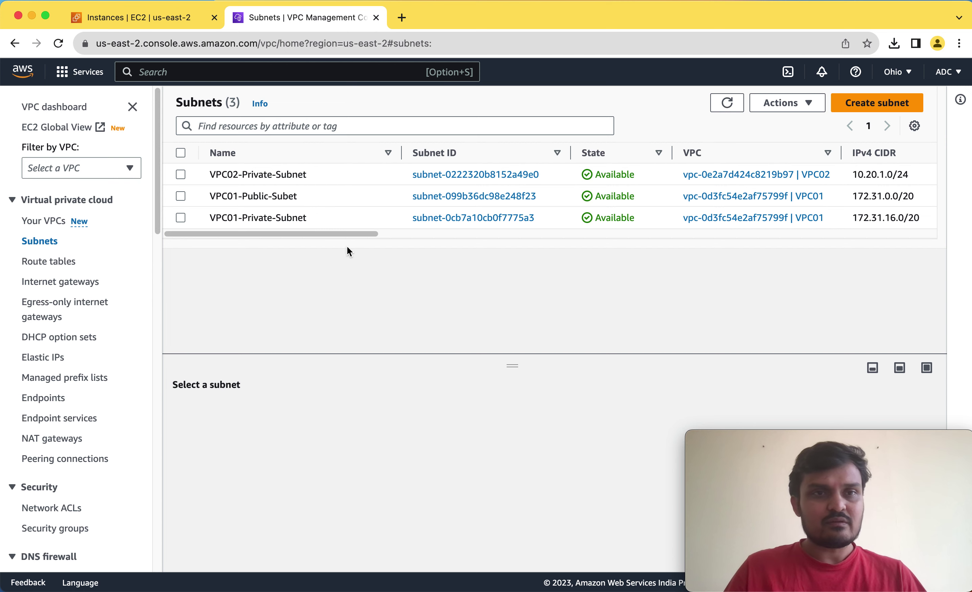
click(147, 20)
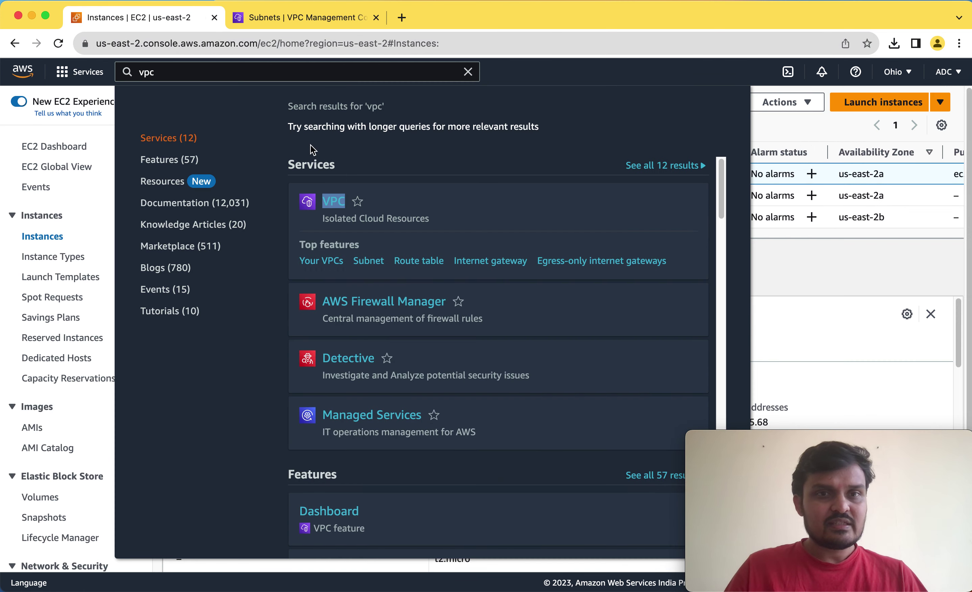
Refresh the instances and check private IPs of VM01, VM02 and VM03 (10.20.1.147).
click(787, 132)
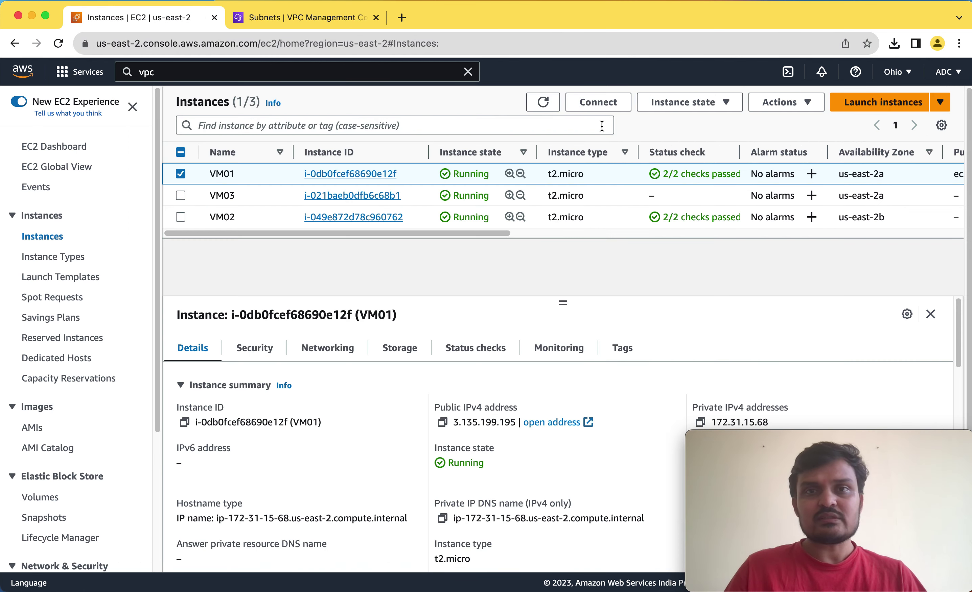
click(543, 103)
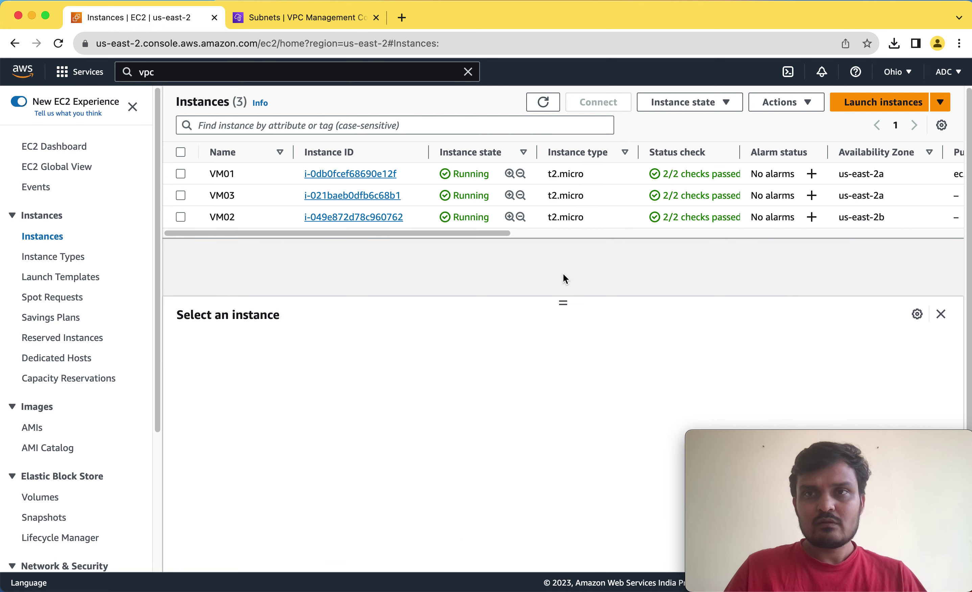
click(263, 173)
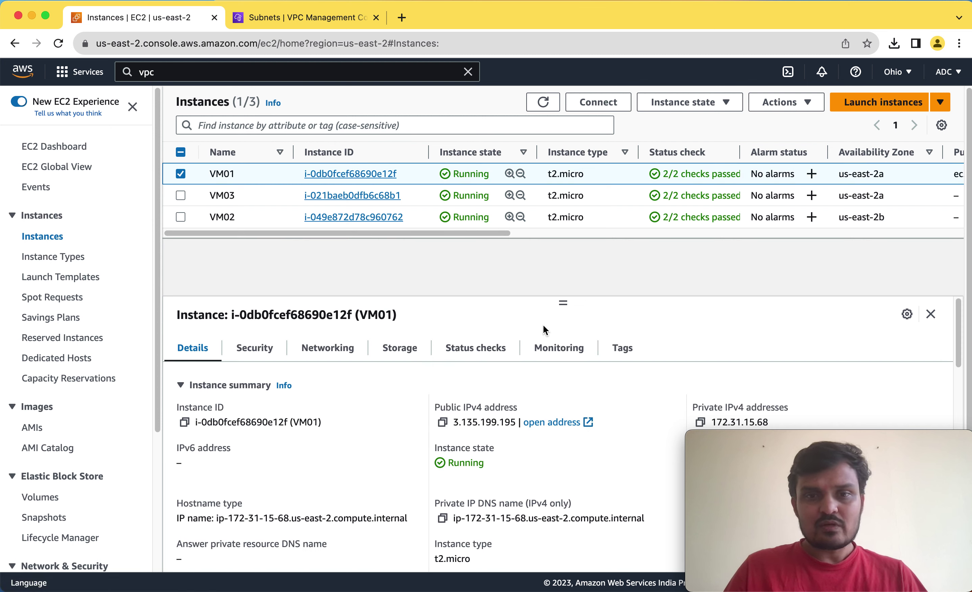
click(270, 218)
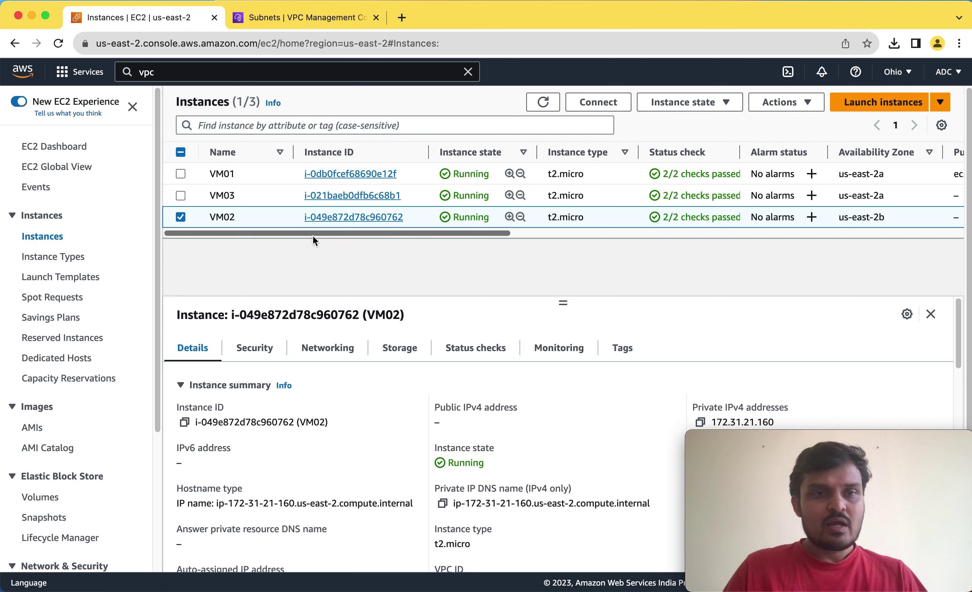
click(264, 191)
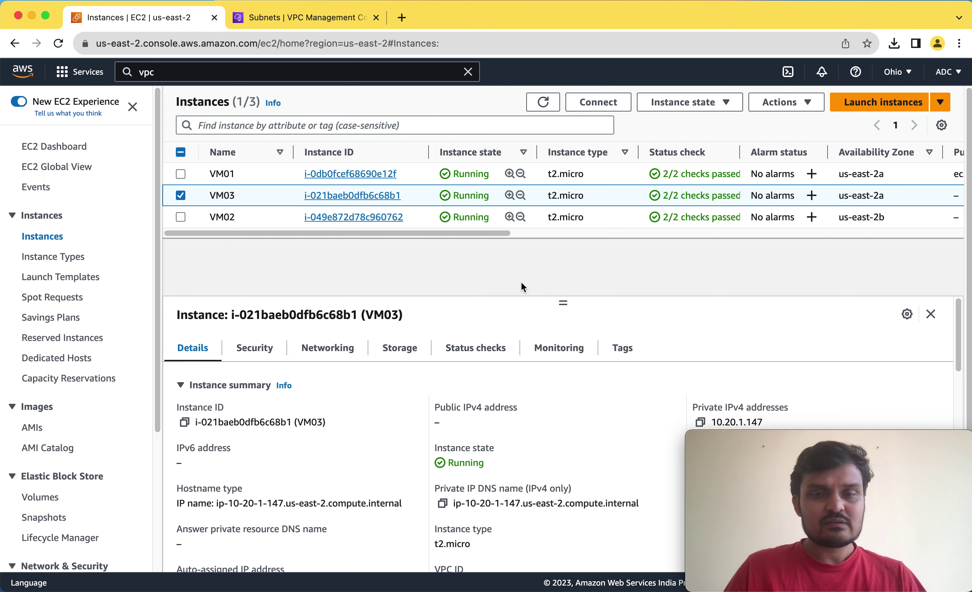